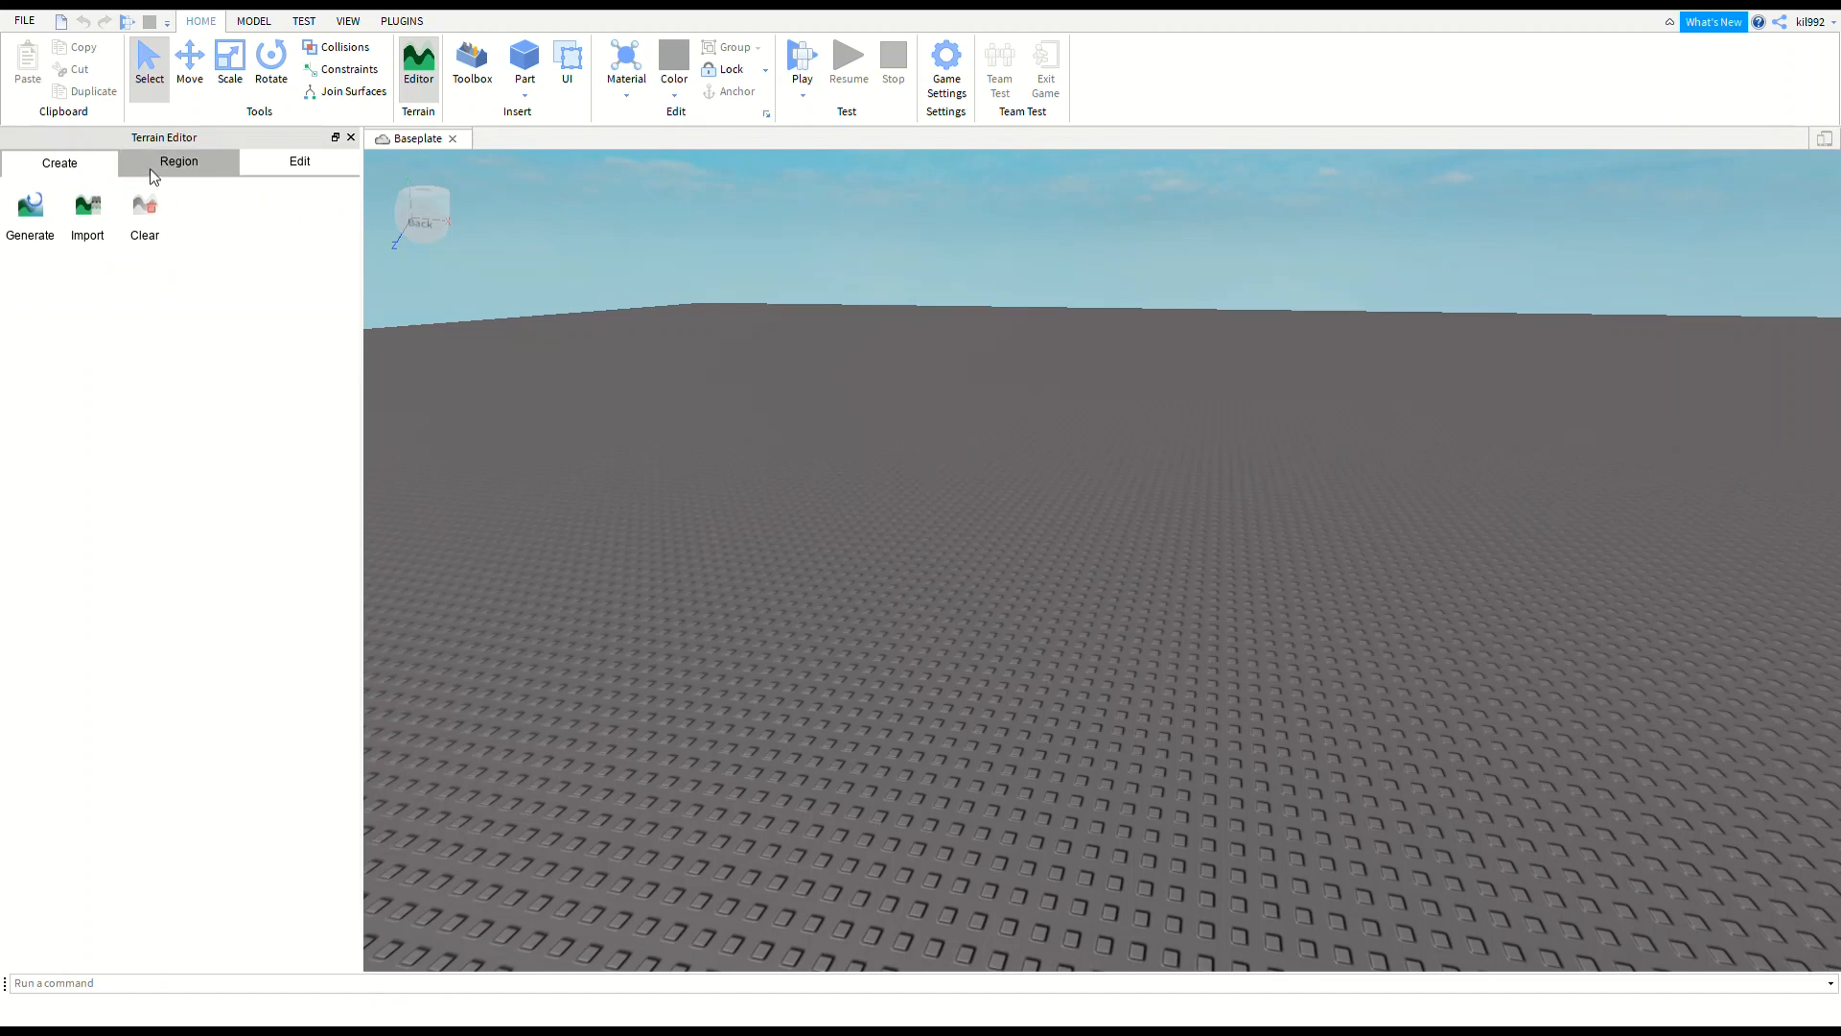
Close the Terrain Editor and reopen it.
right_click_drag(493, 330, 492, 335)
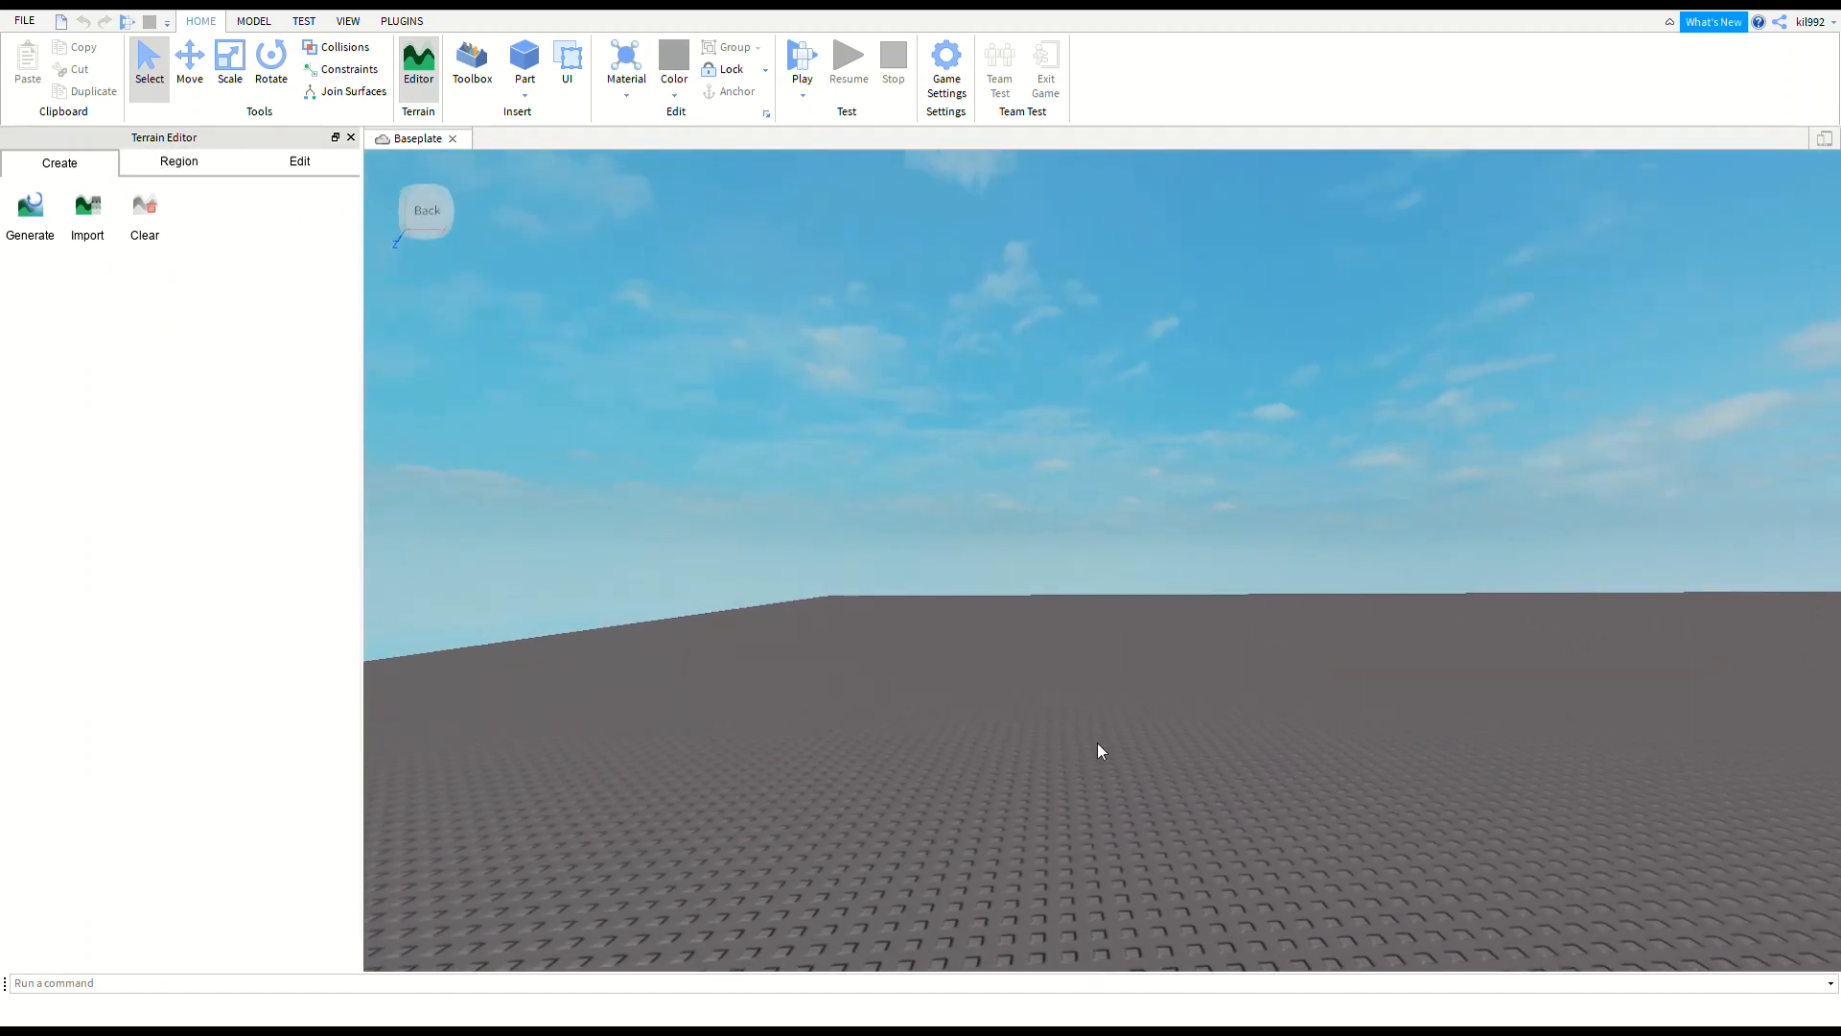
mouse_move(978, 213)
right_mouse_down()
mouse_move(875, 279)
mouse_move(978, 215)
right_mouse_up()
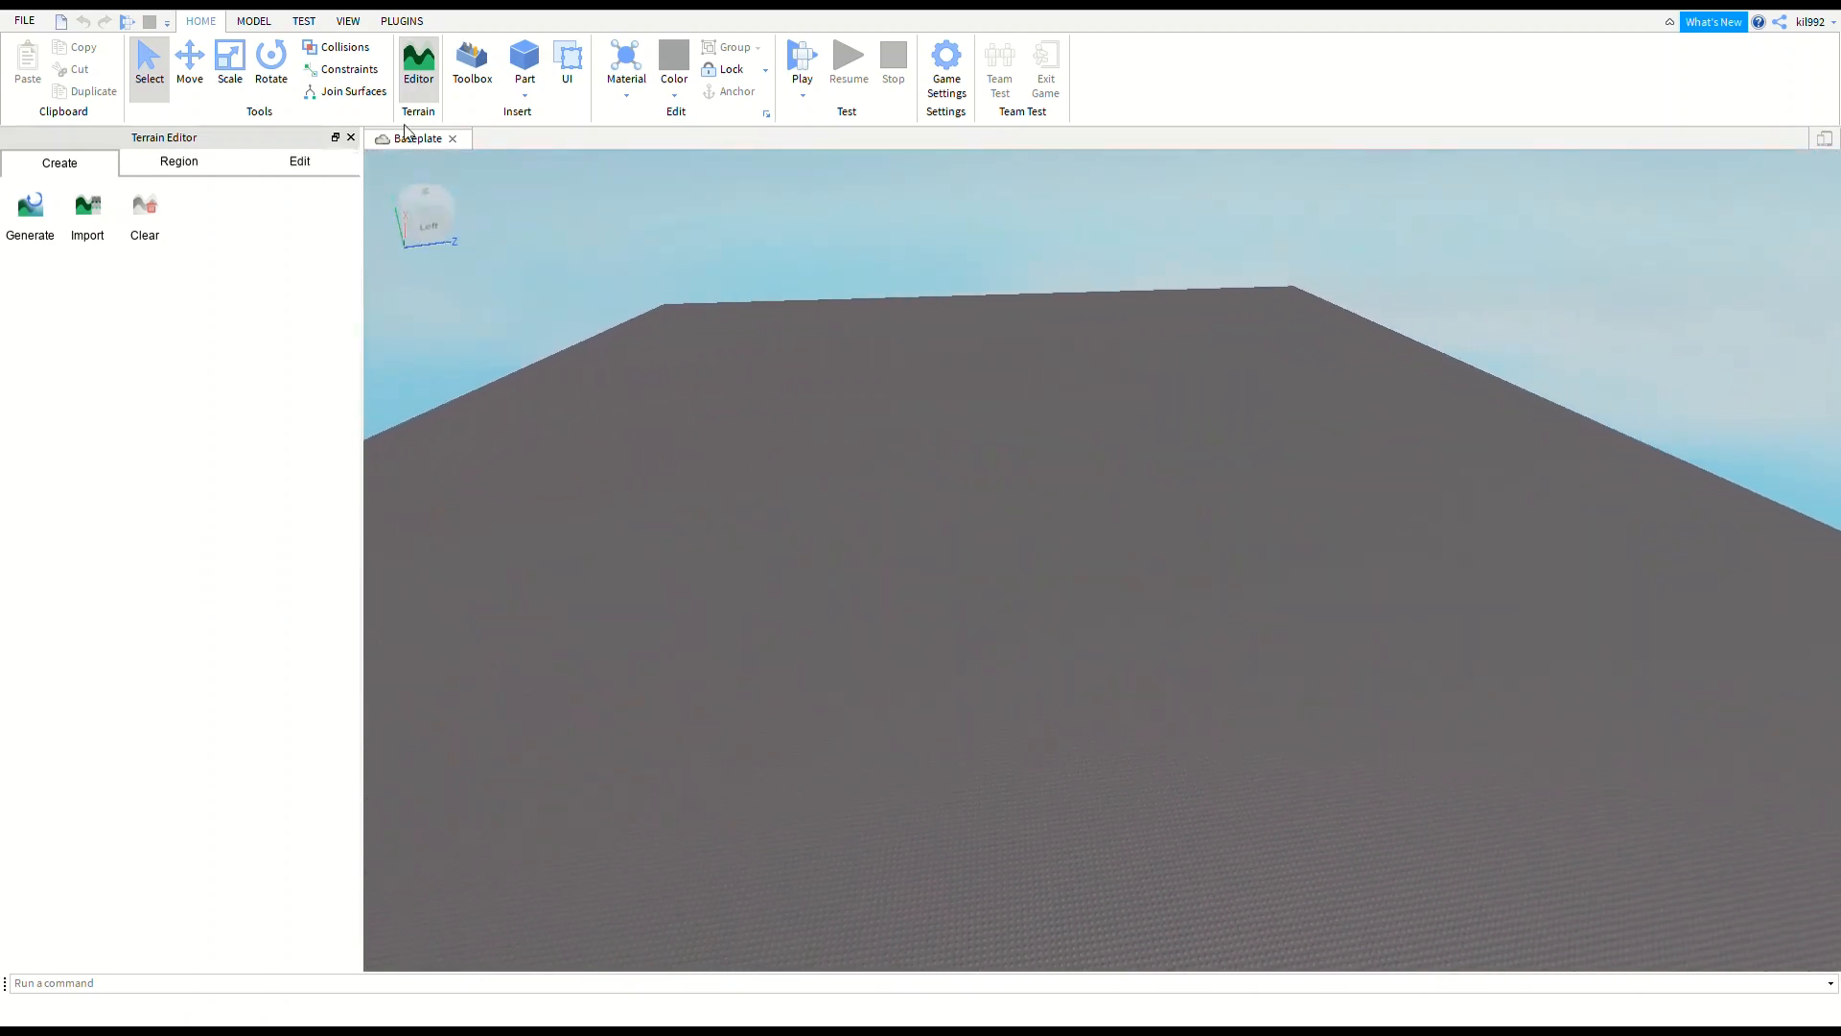
left_click(351, 137)
left_click(419, 68)
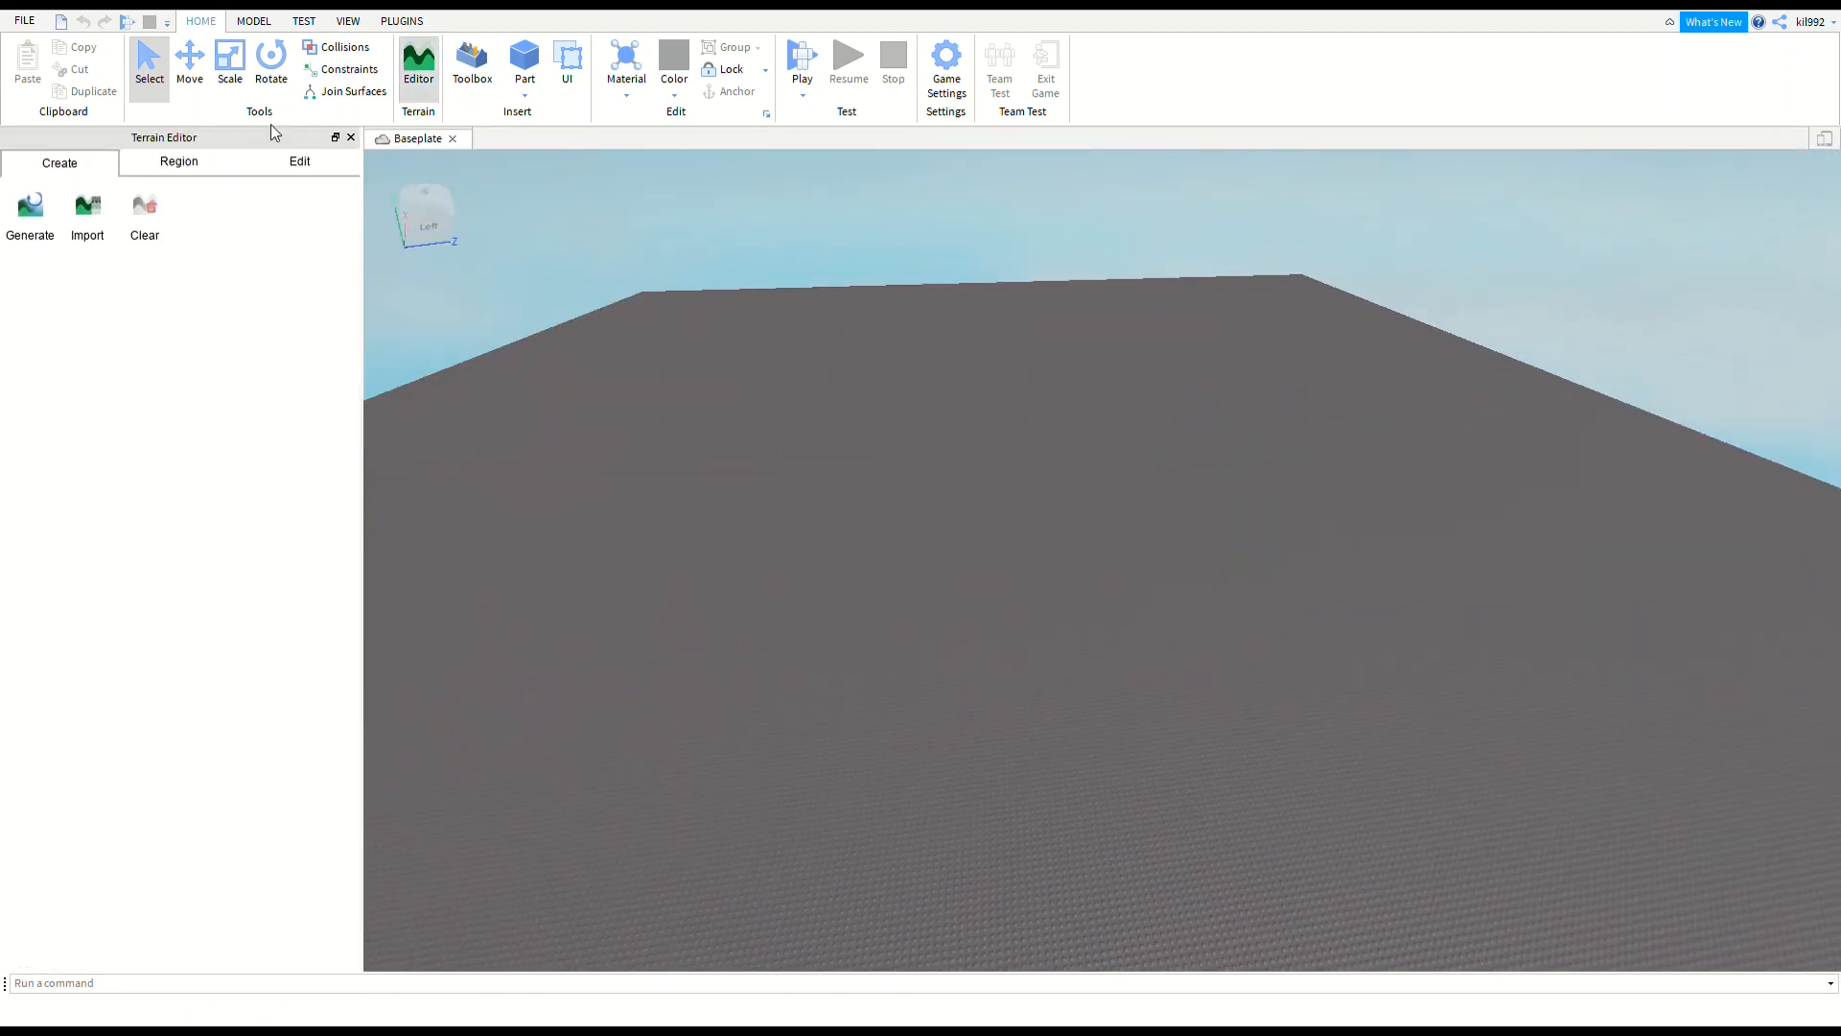
right_click_drag(882, 587, 888, 560)
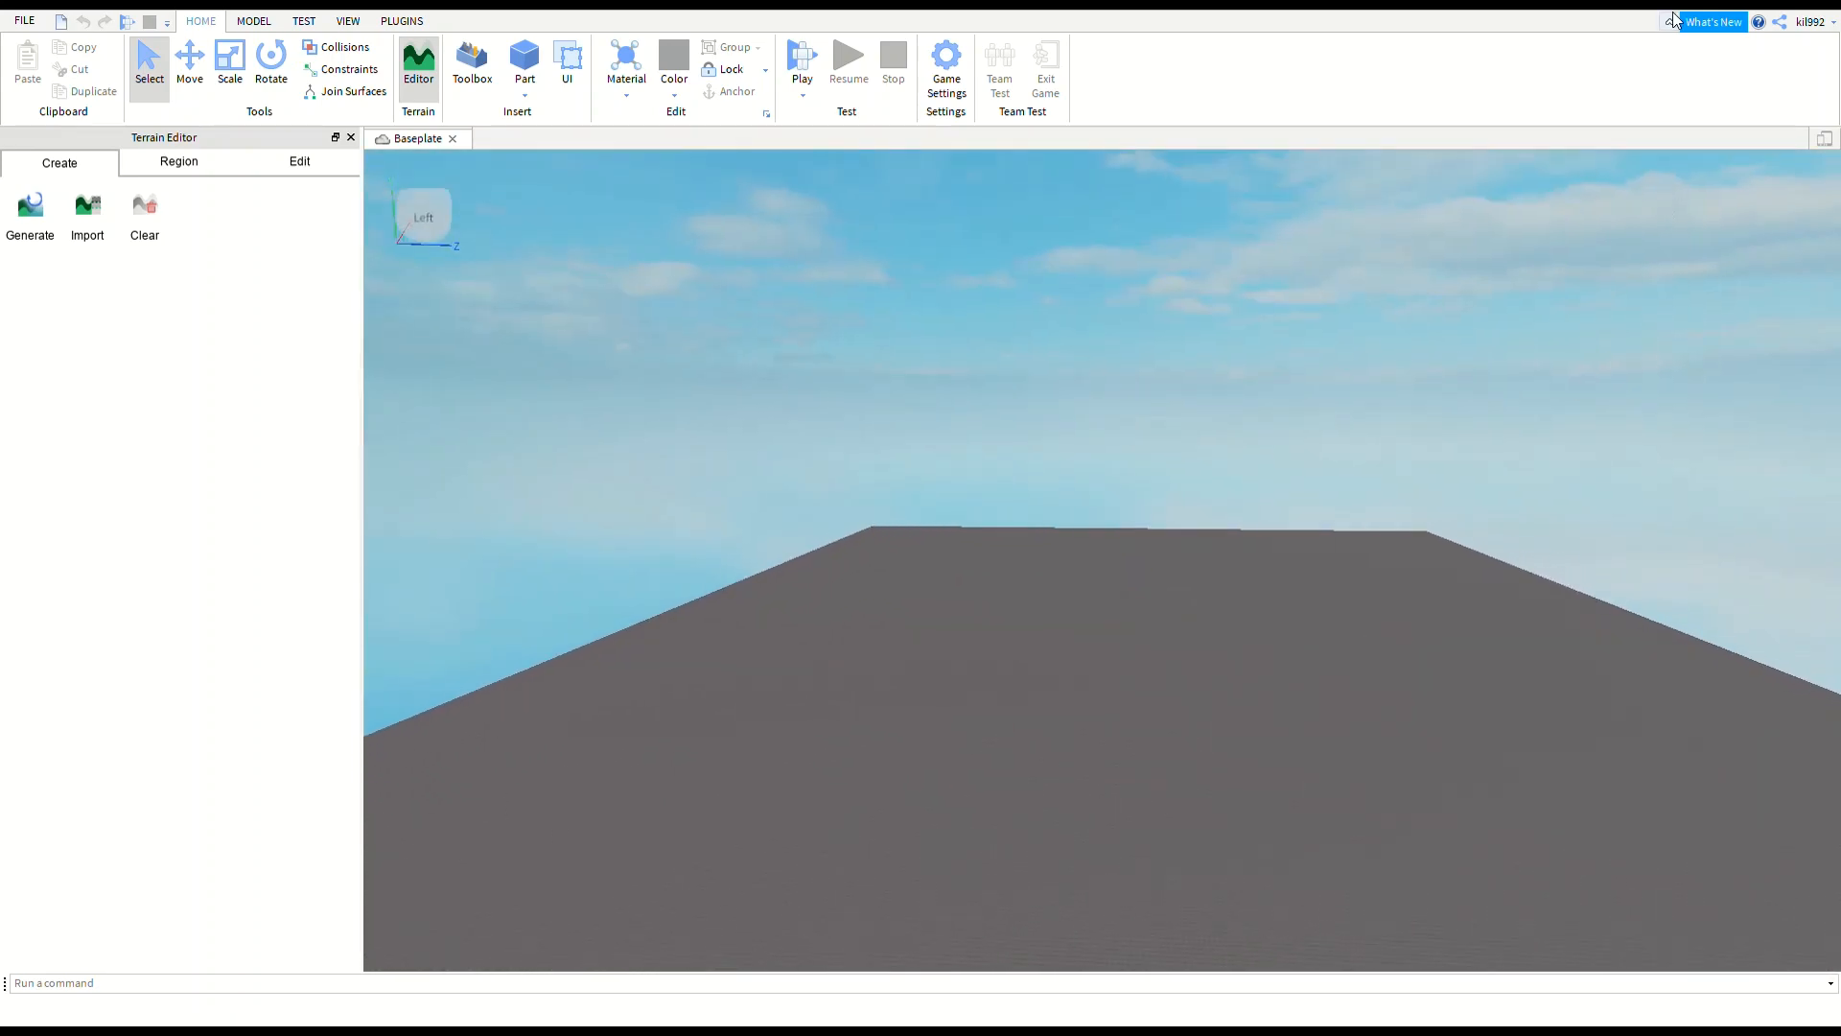
Collapse the ribbon to enlarge the workspace.
left_click(1670, 21)
right_click_drag(1338, 539, 1266, 534)
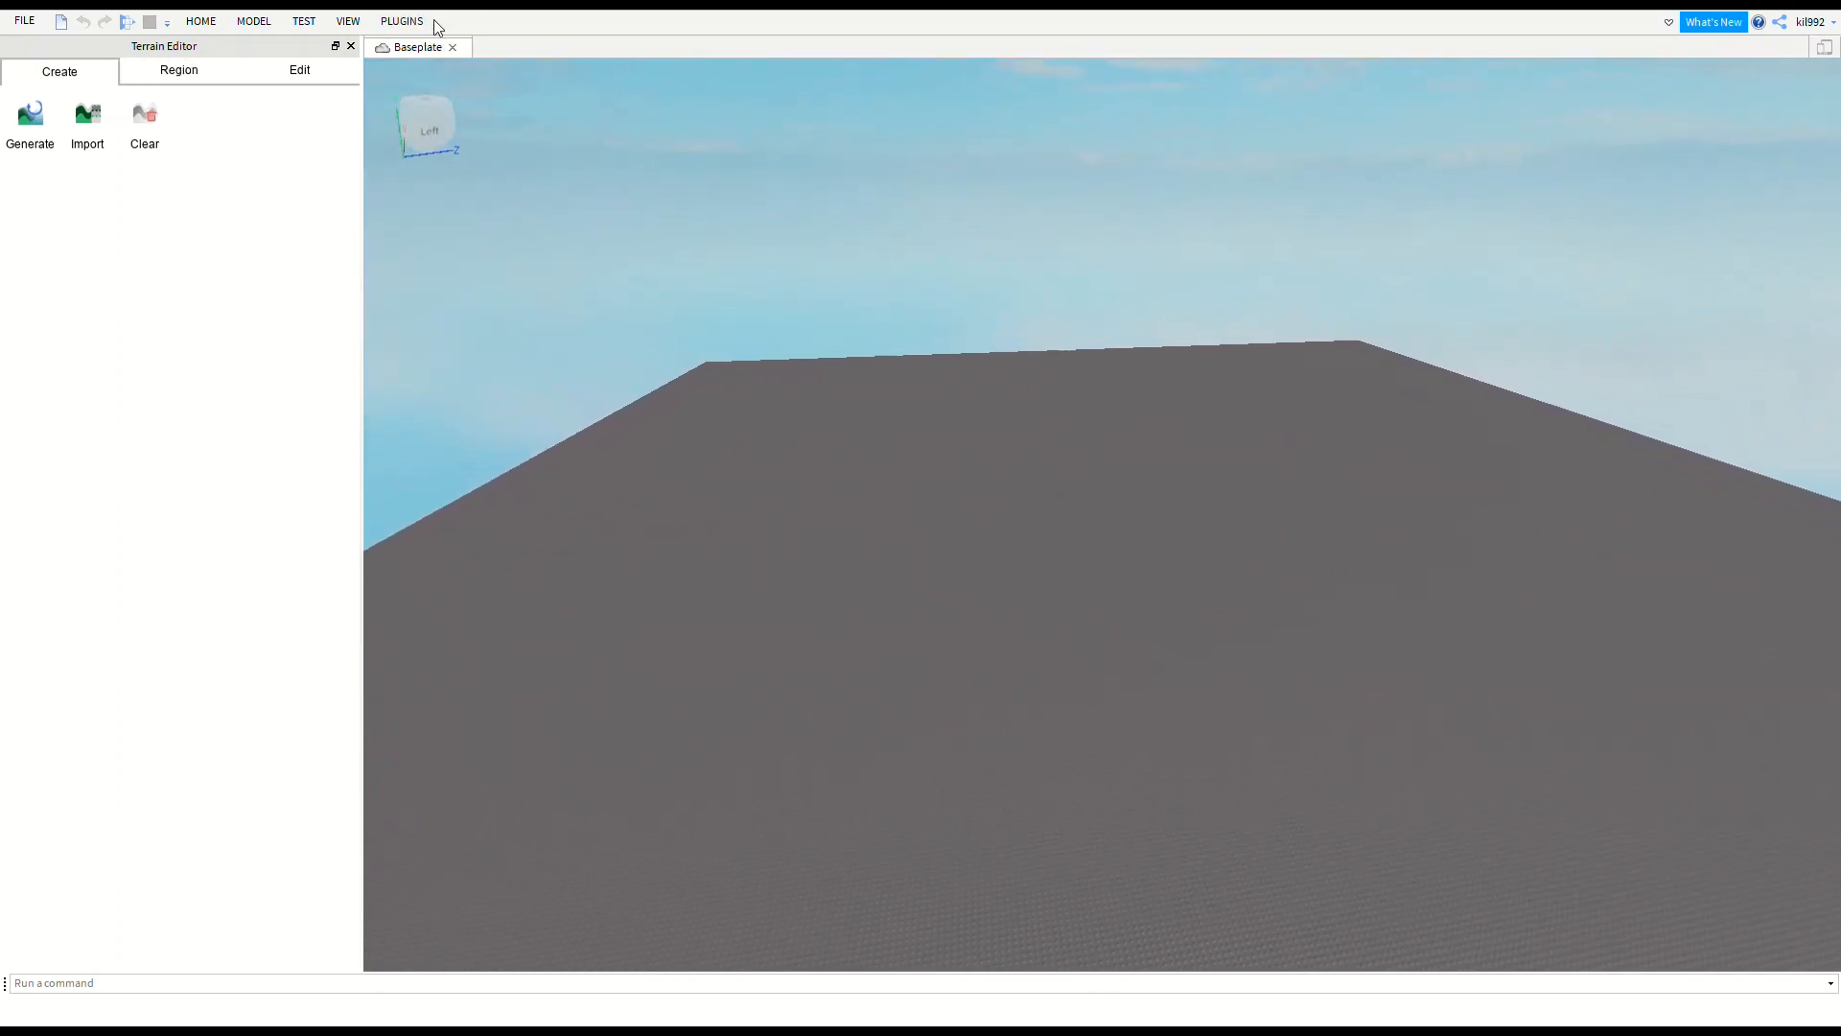
left_click(348, 21)
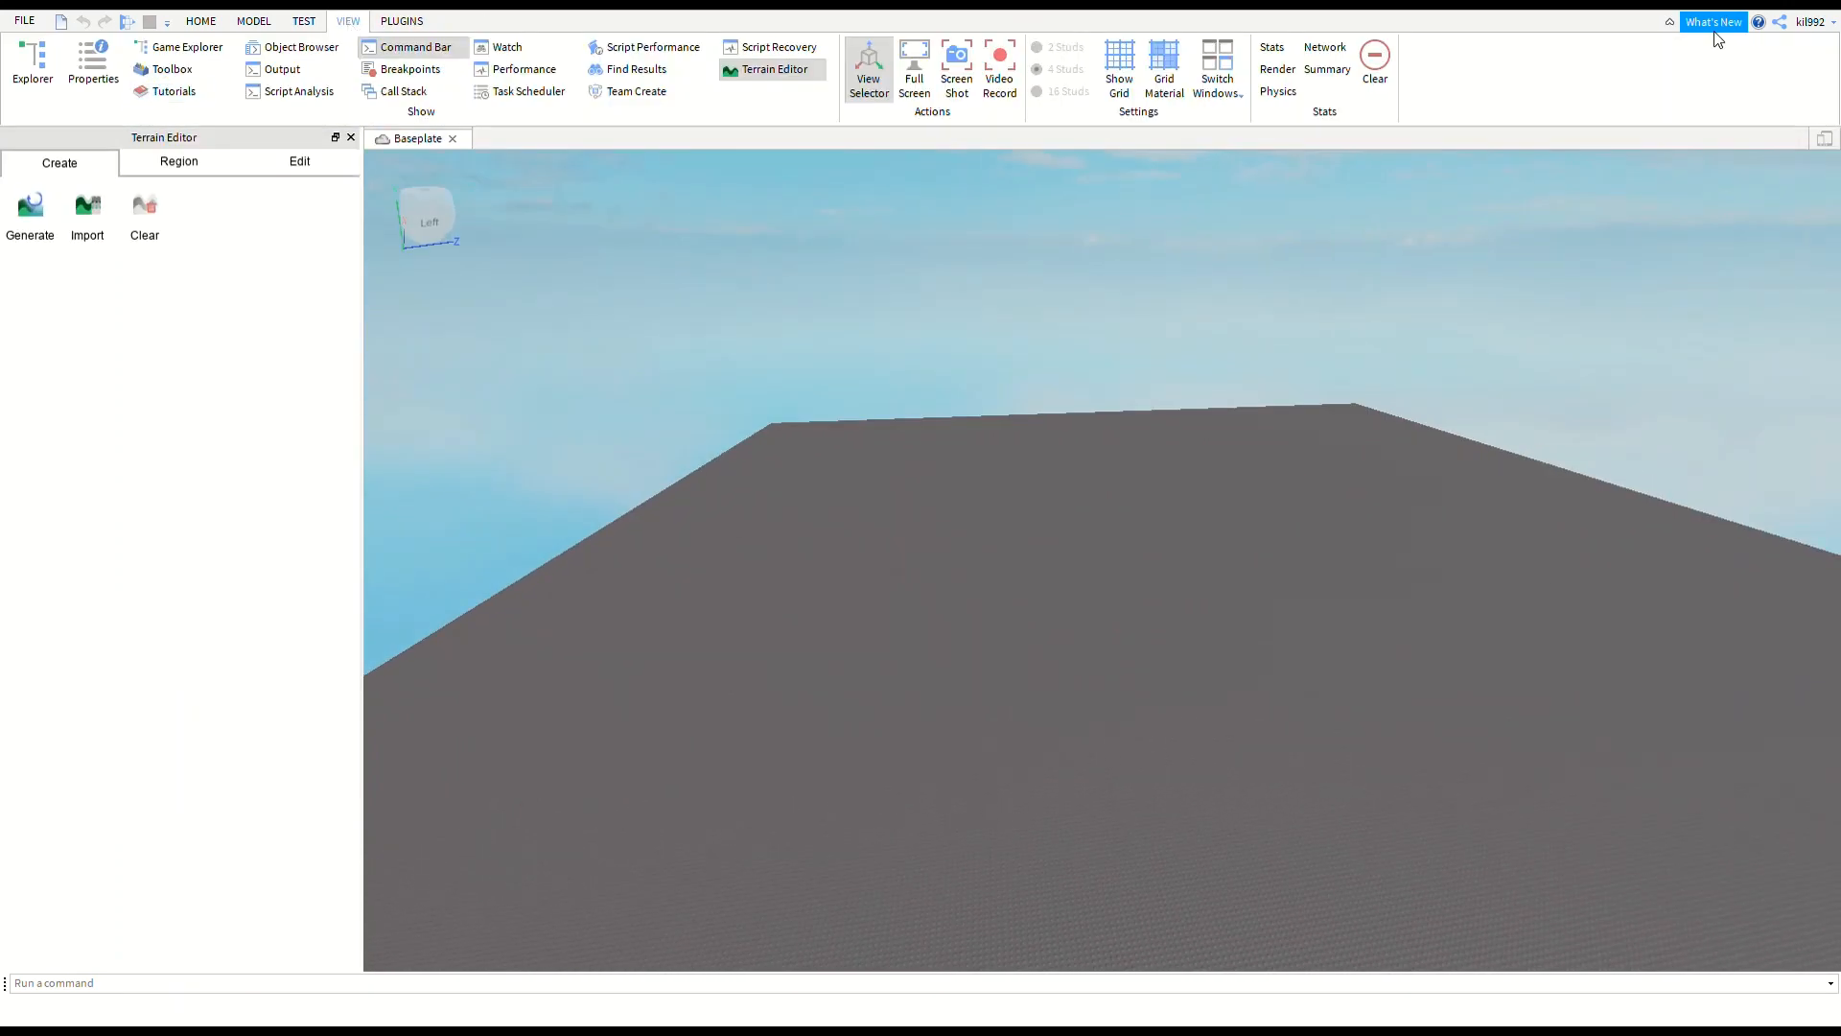
left_click(1670, 21)
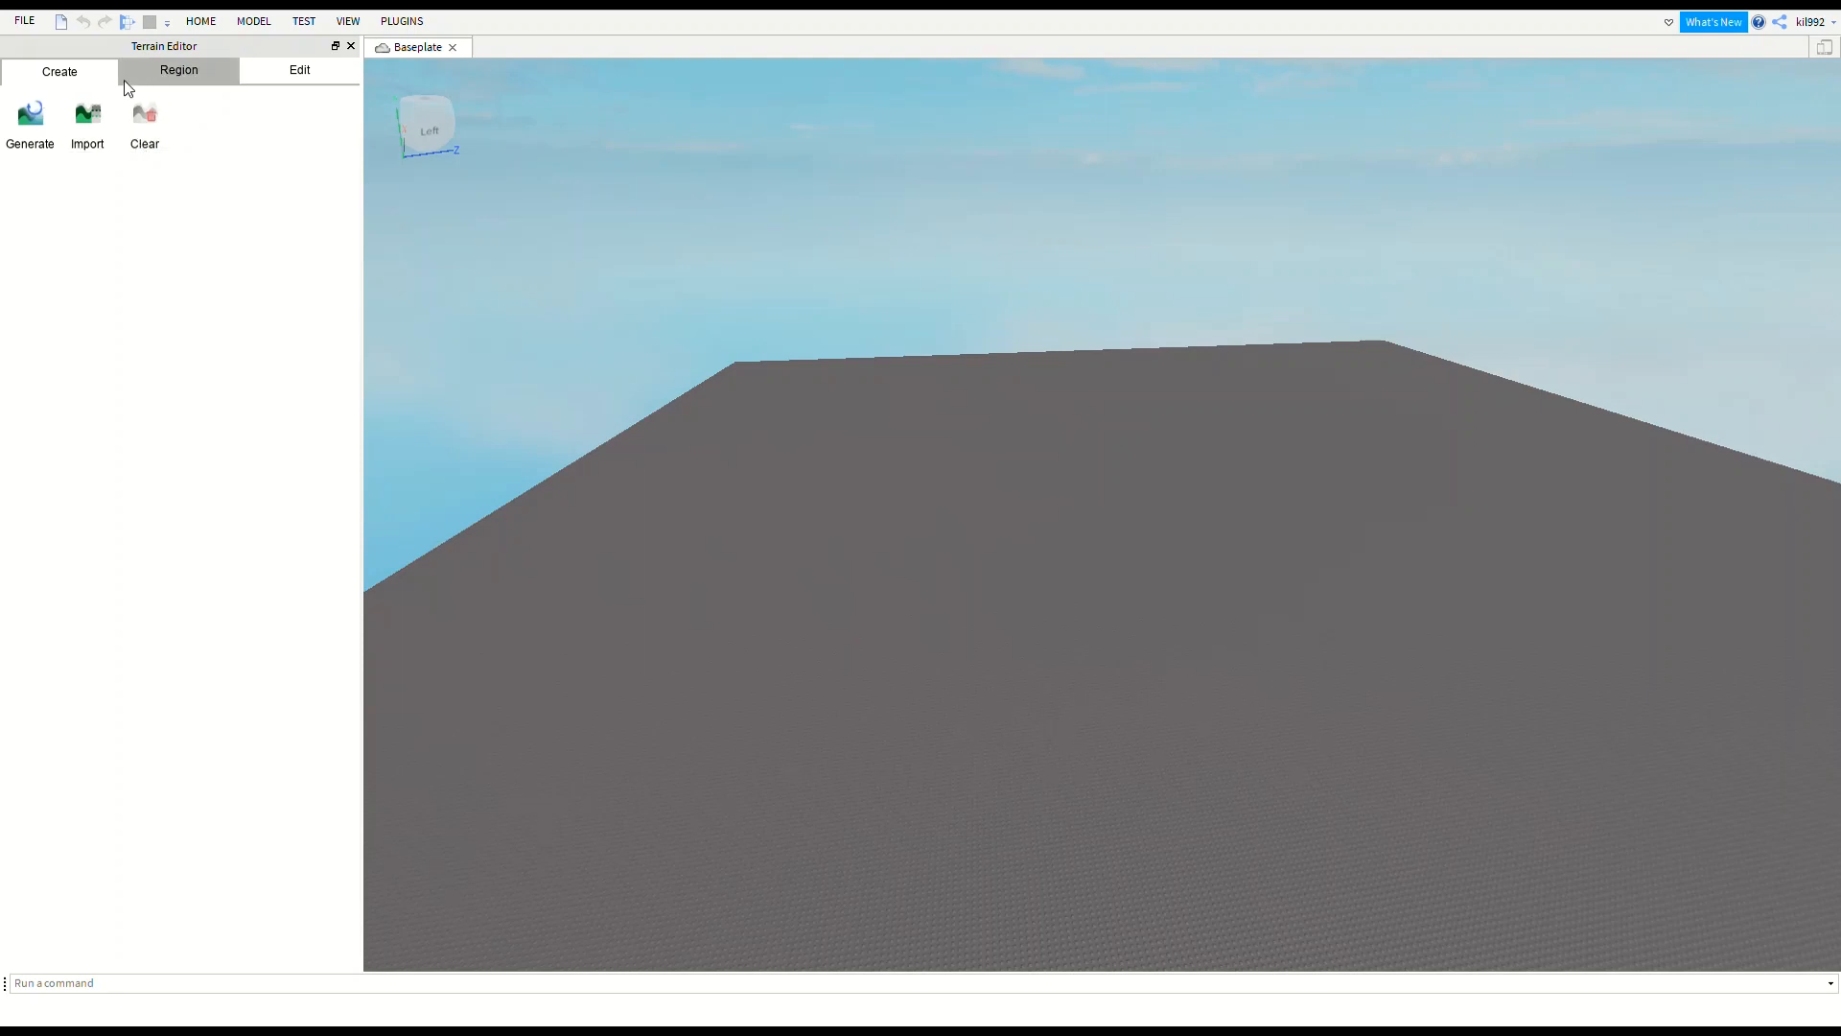
Look over the Region and Edit tools of the Terrain Editor, then return to the Create tools.
left_click(180, 75)
left_click(311, 74)
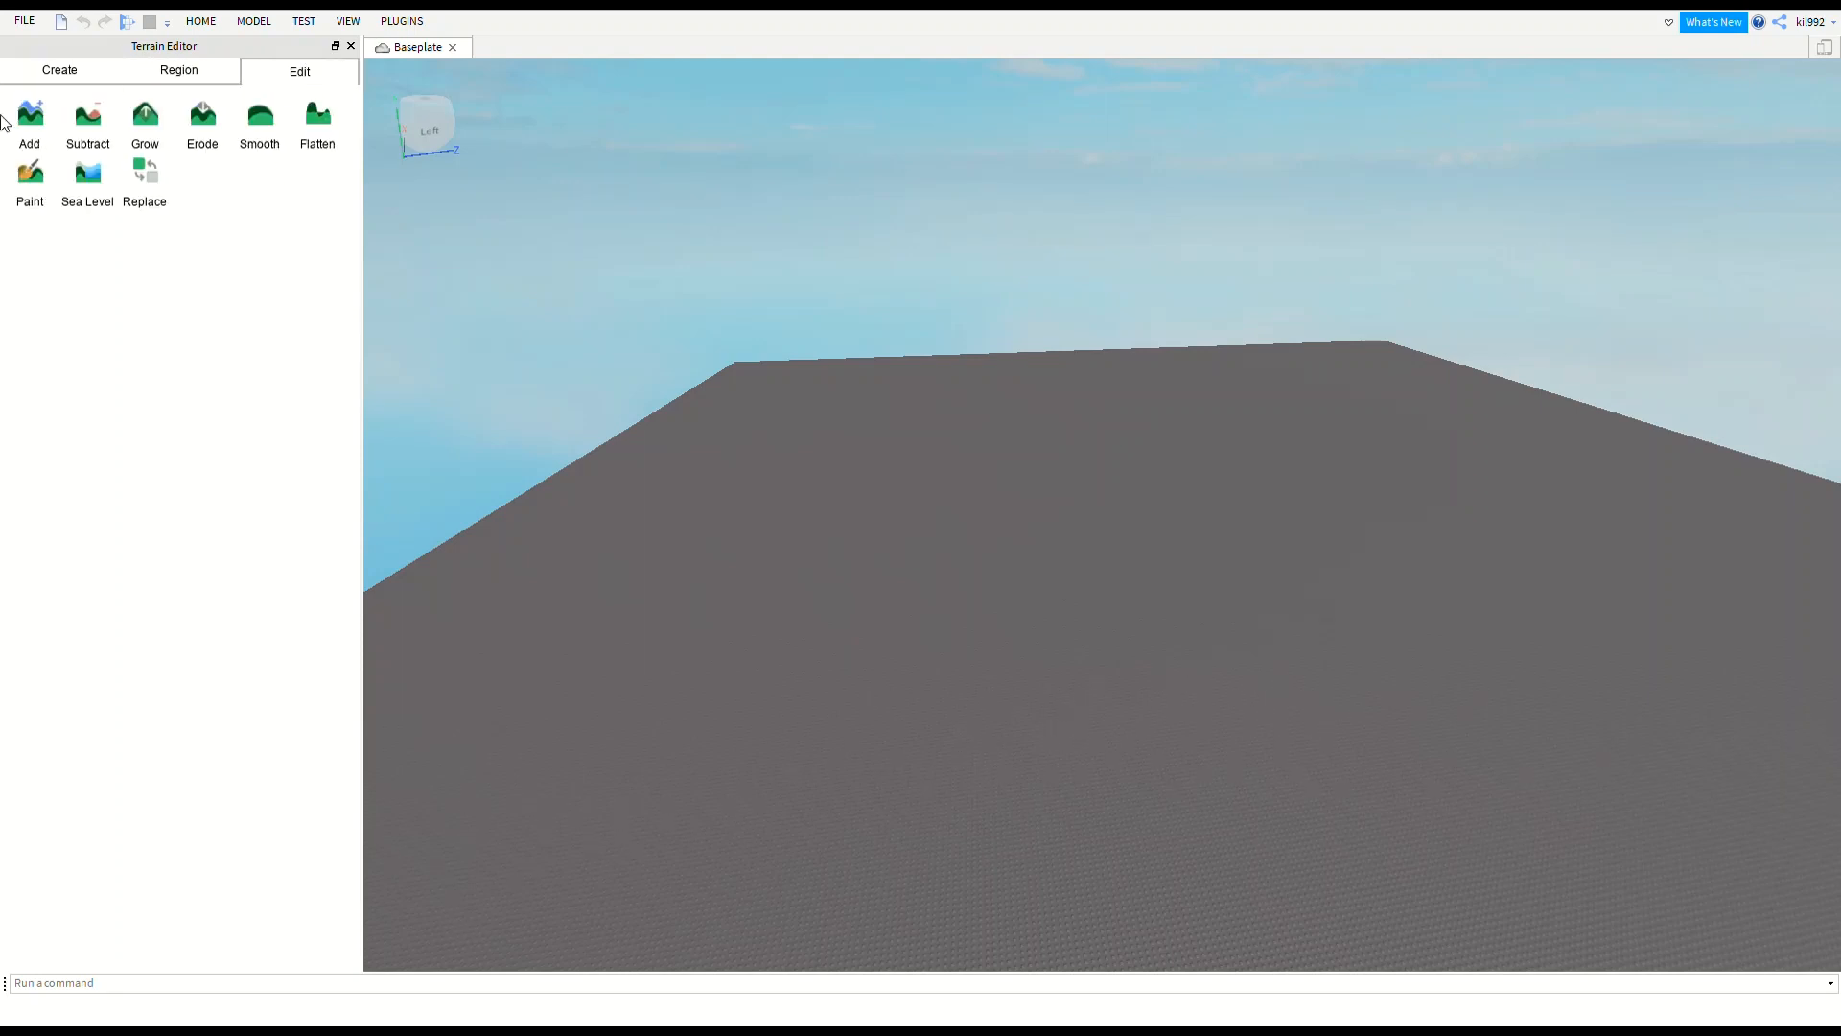
left_click(39, 69)
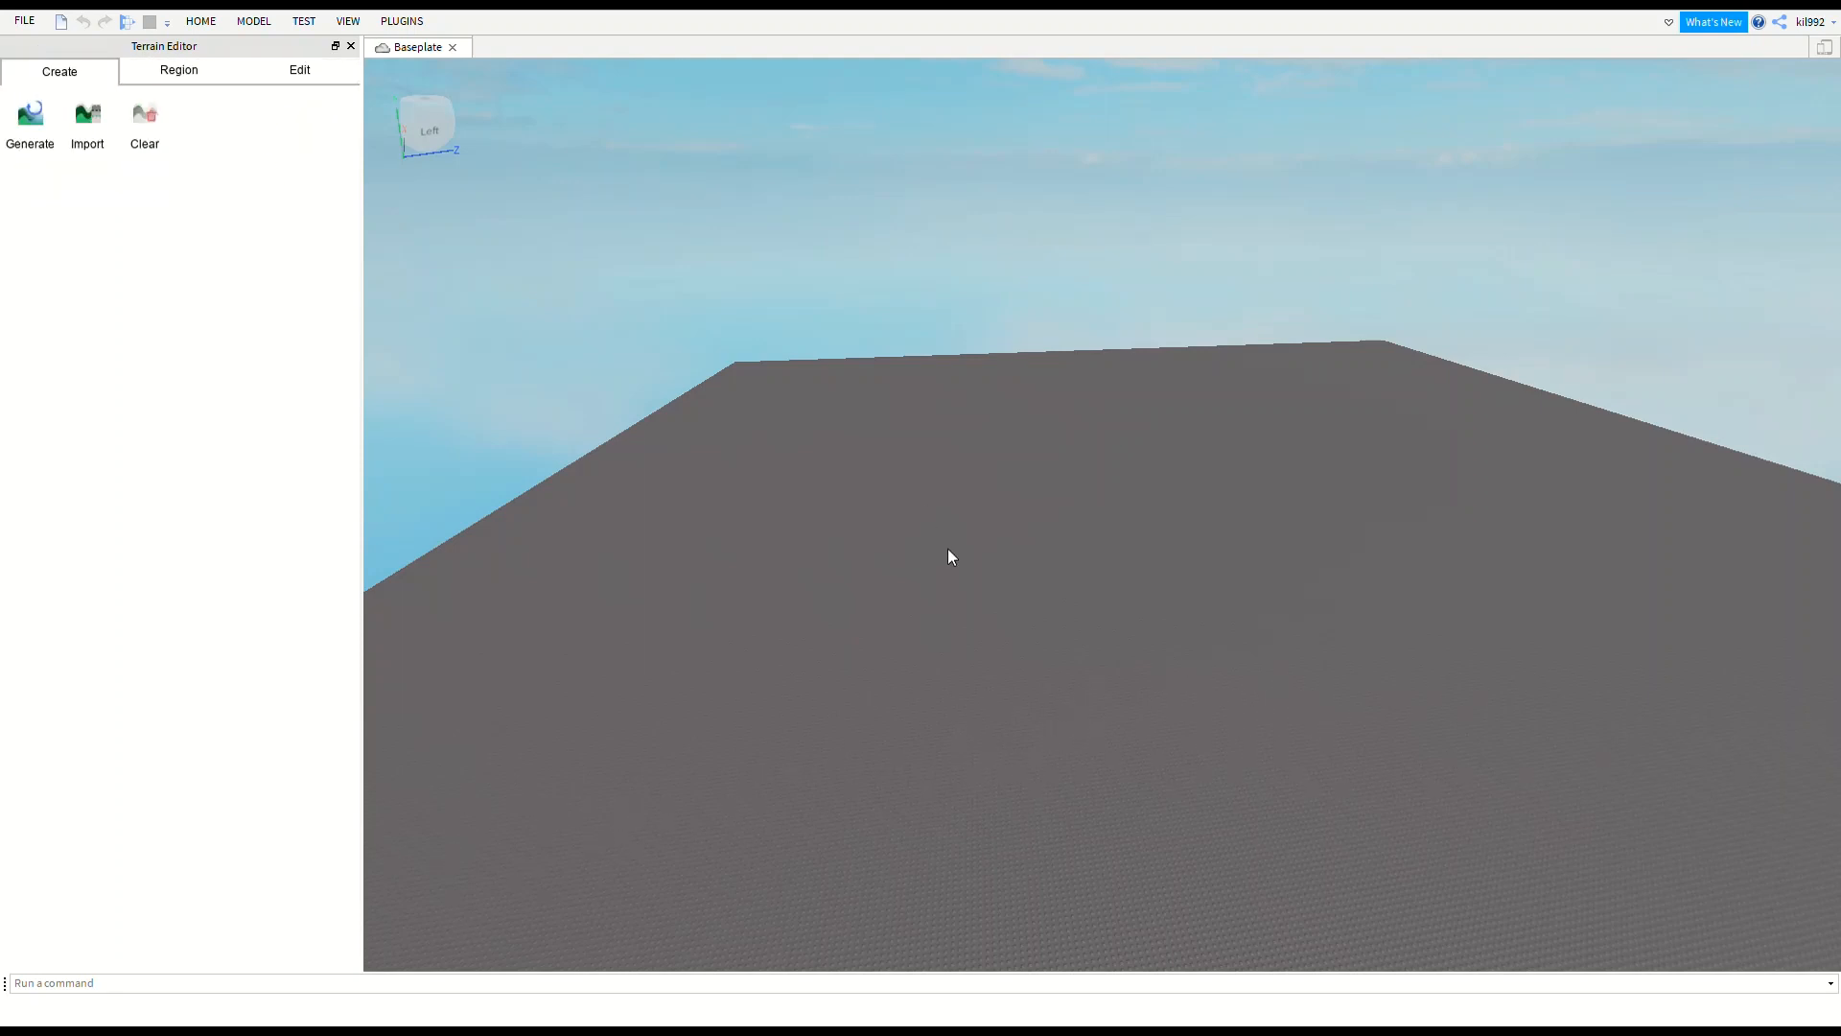
Set the size for a newly generated terrain to X 100, Y 100 and Z 100.
key("q")
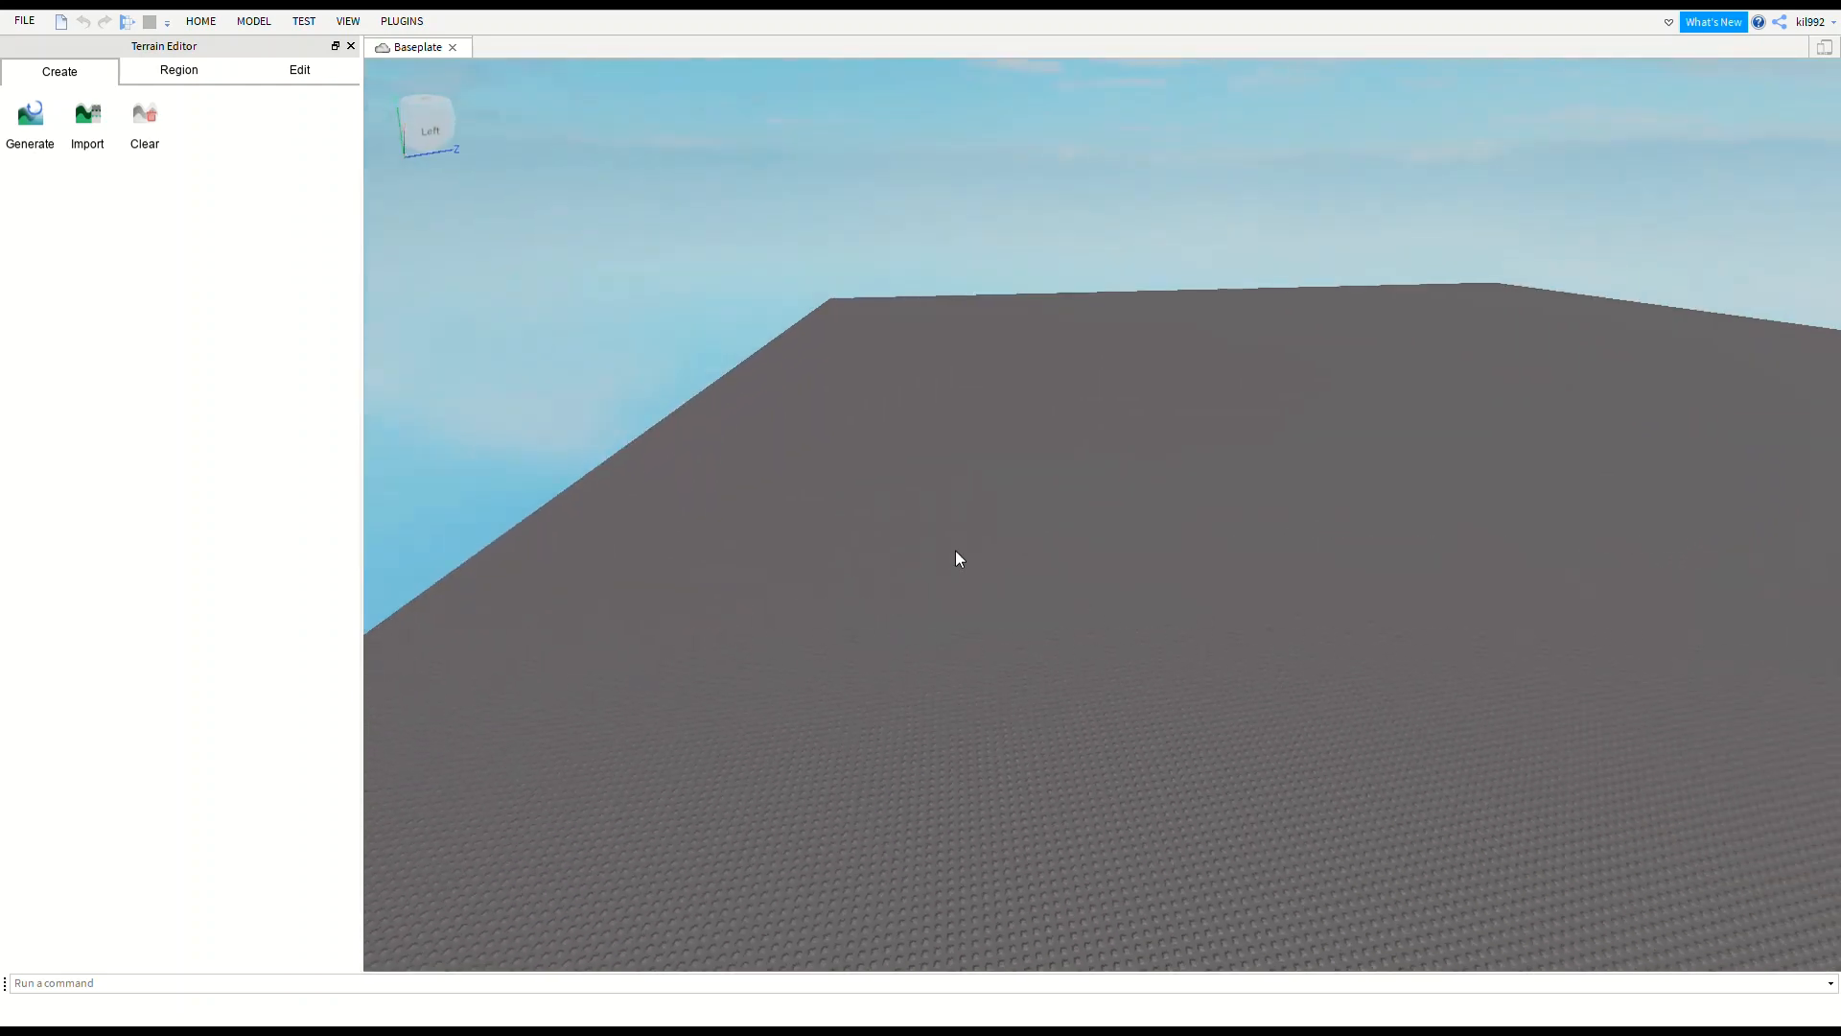
key("a")
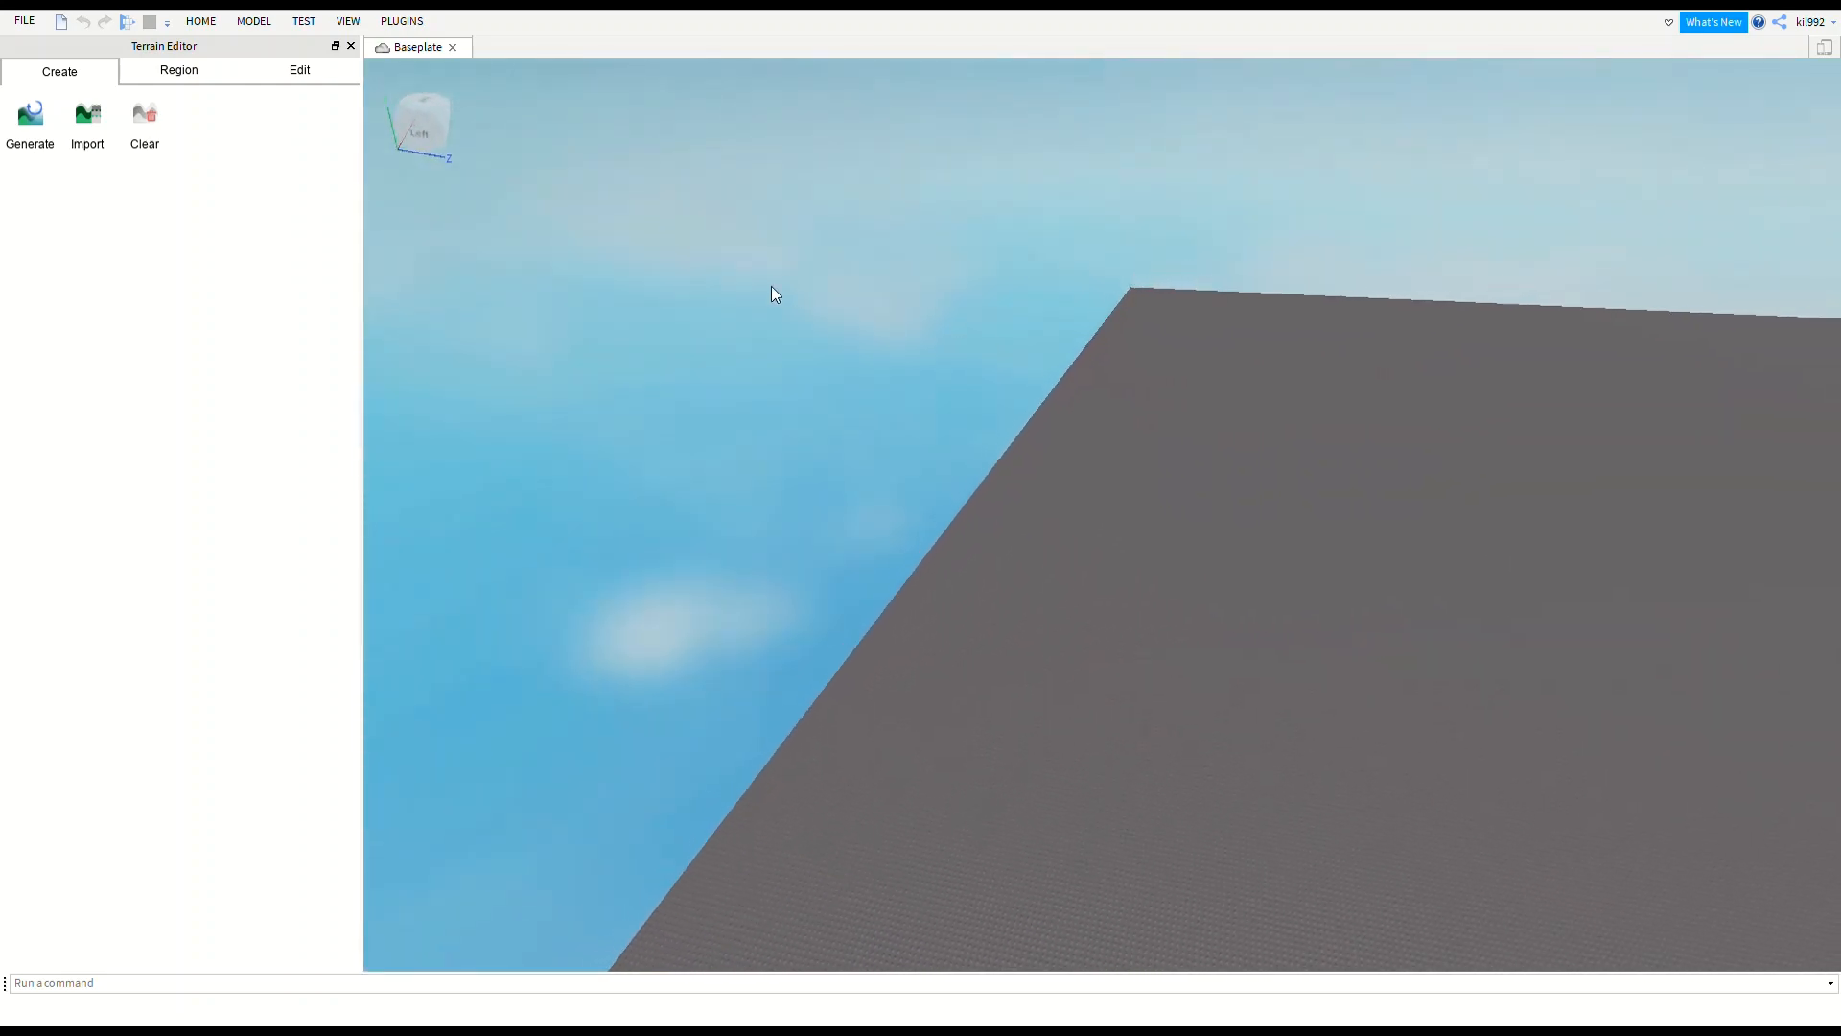
left_click_drag(771, 287, 1405, 806)
right_click_drag(1372, 773, 1244, 727)
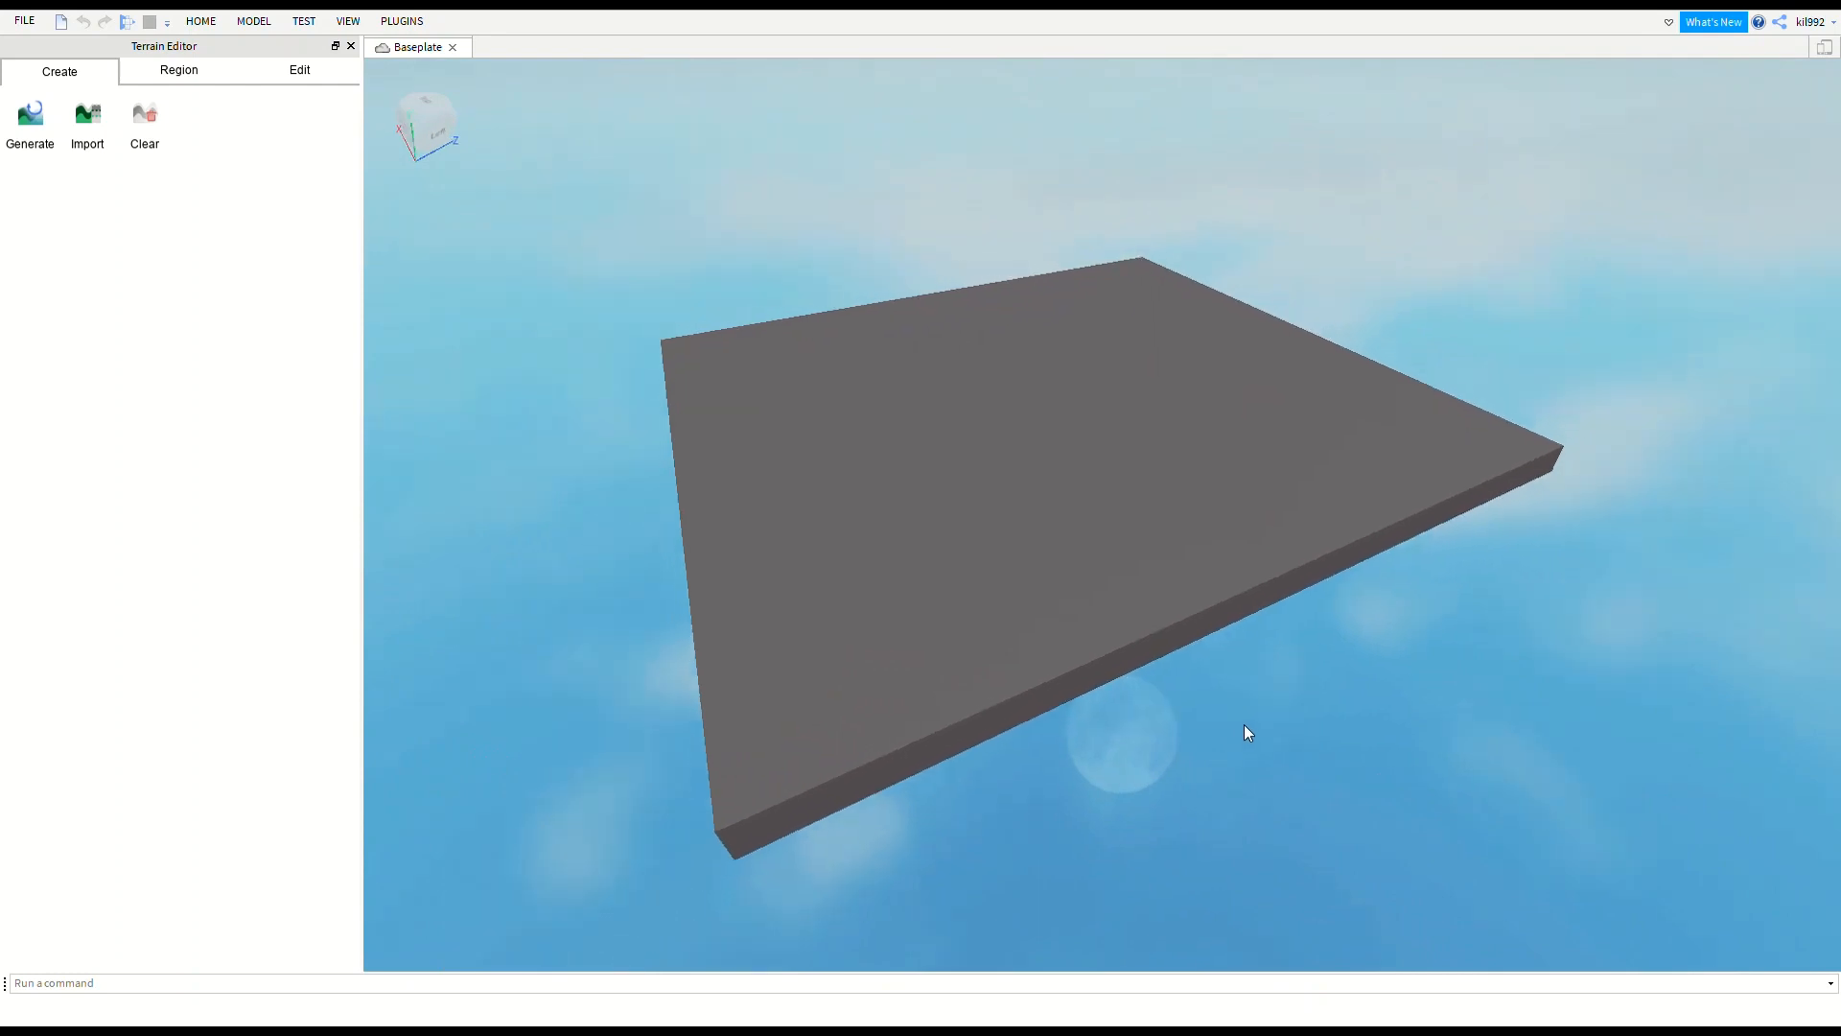
left_click(30, 123)
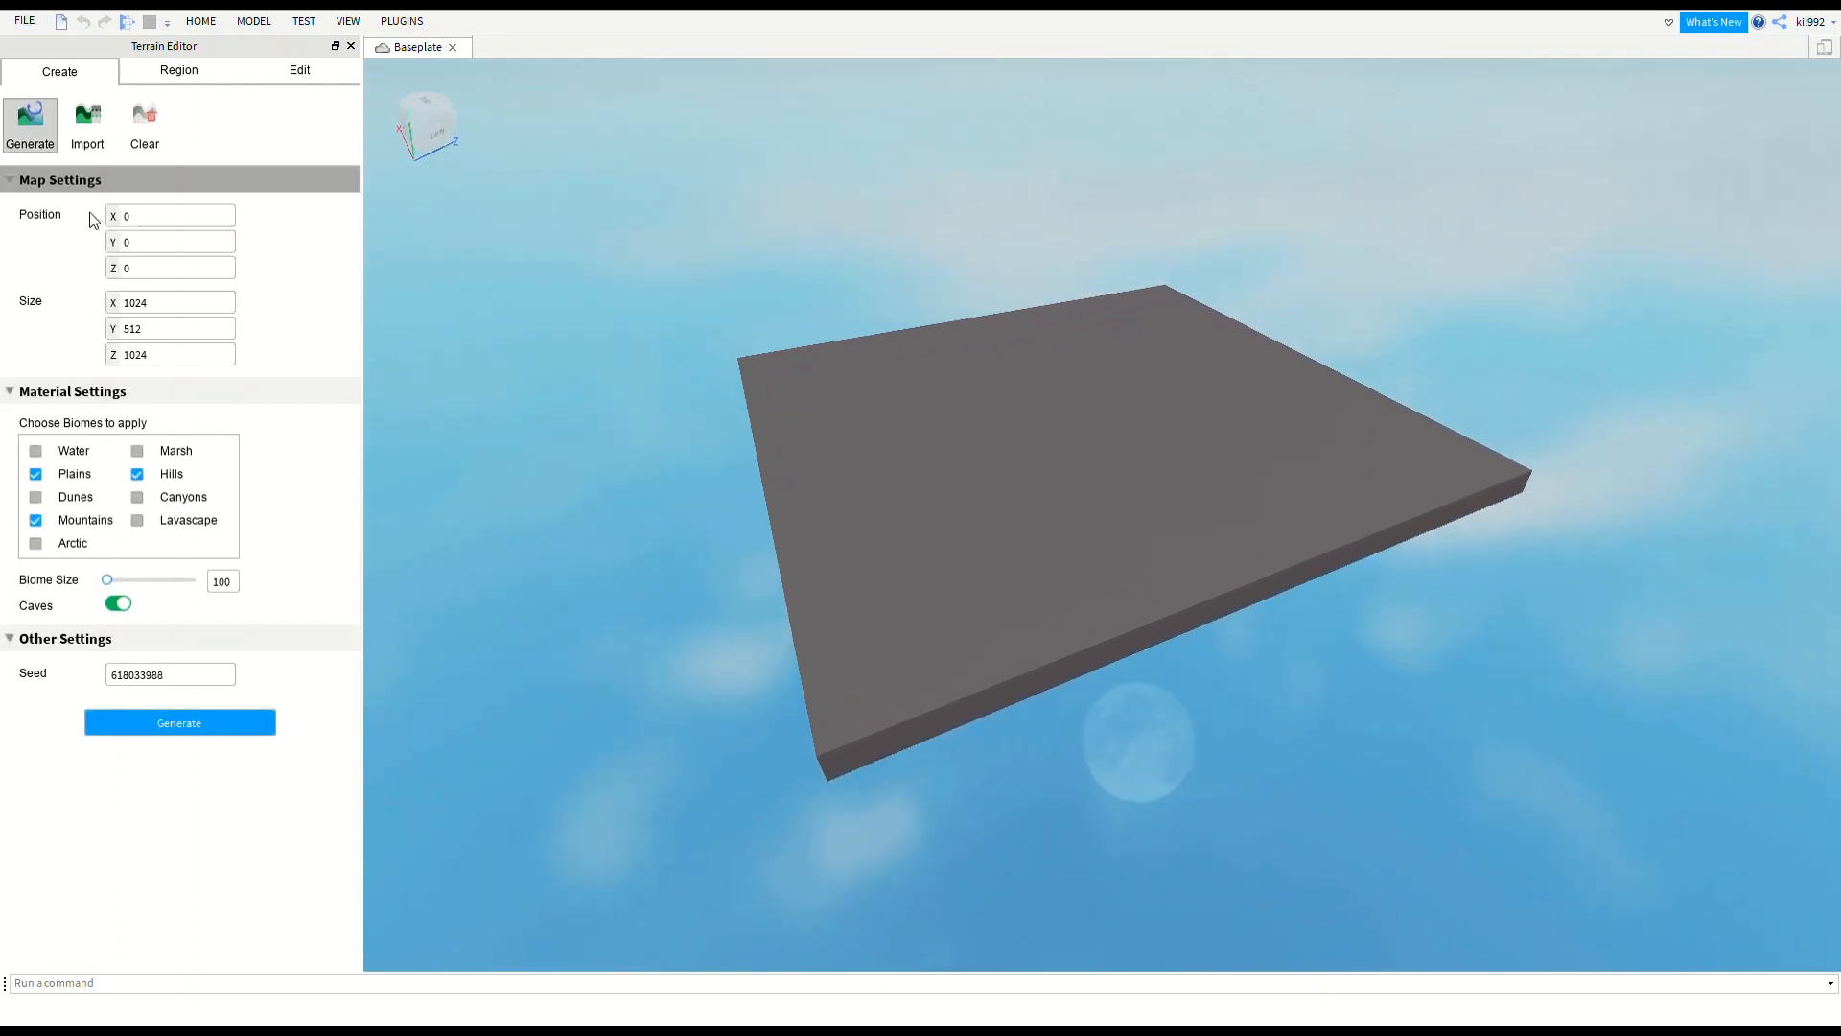
left_click(169, 222)
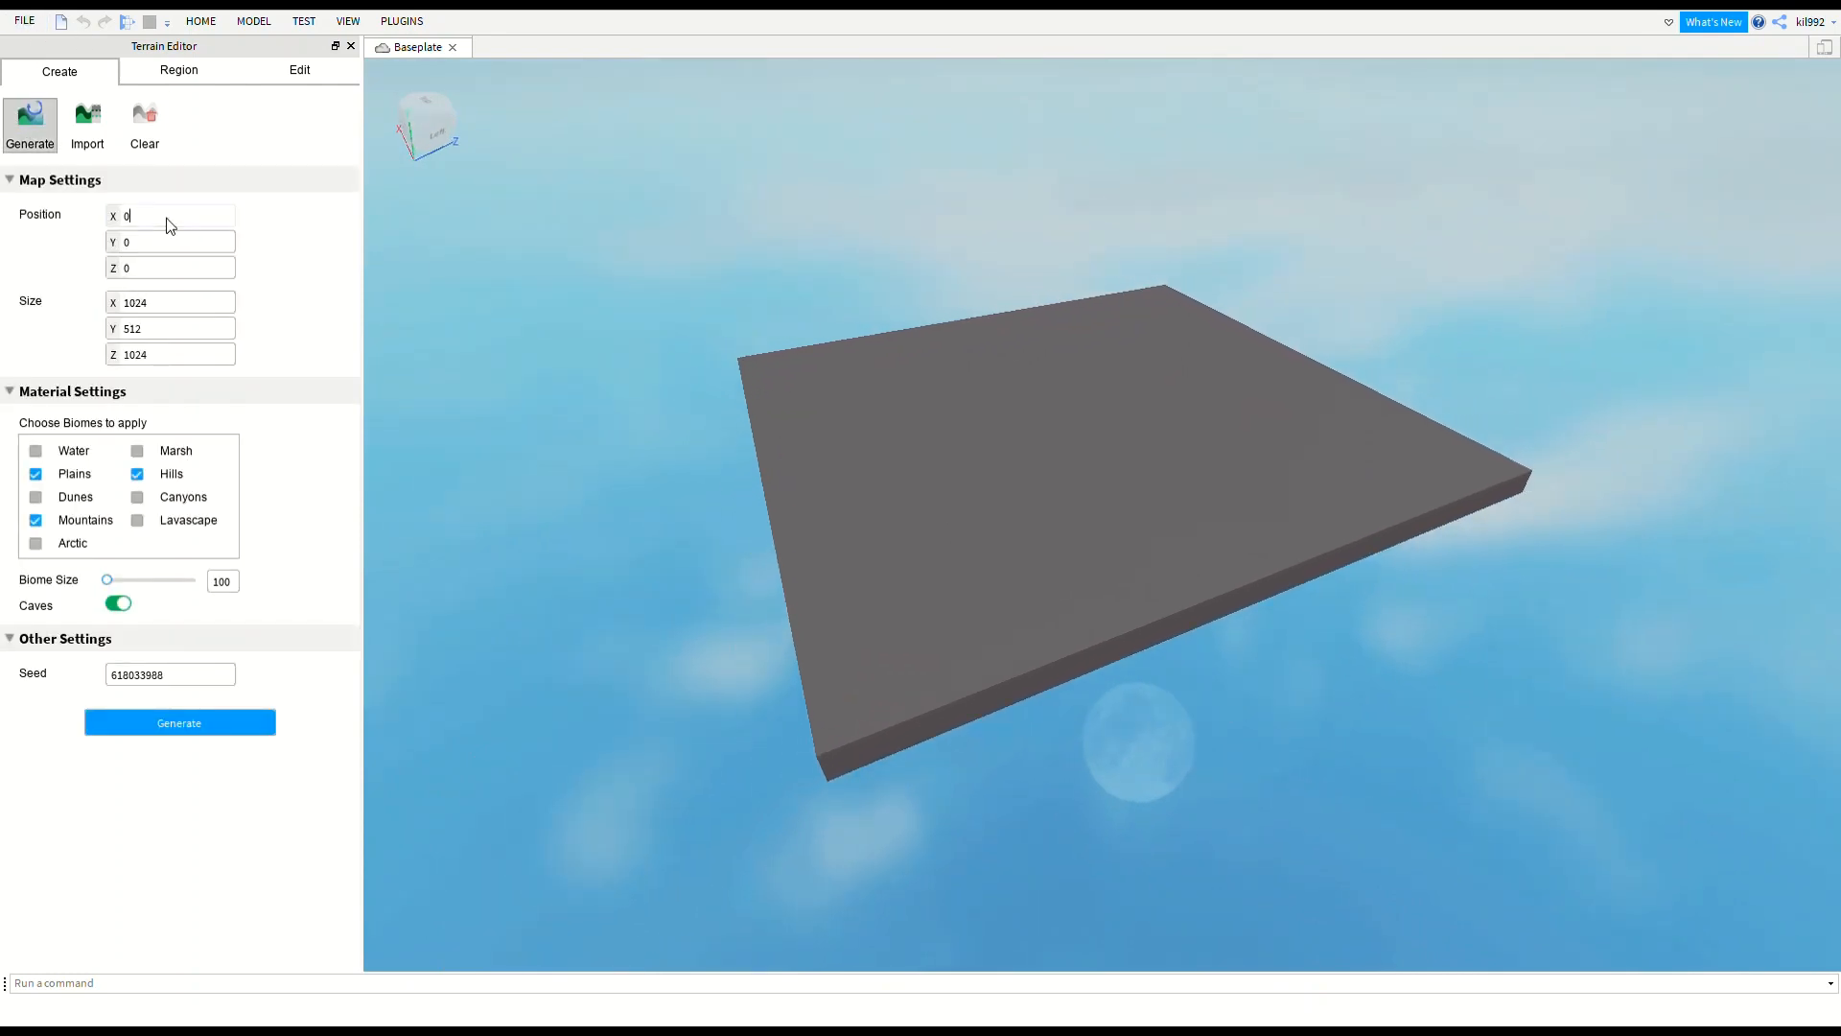
left_click(164, 311)
key("BackSpace")
key("BackSpace")
type("100")
left_click(171, 361)
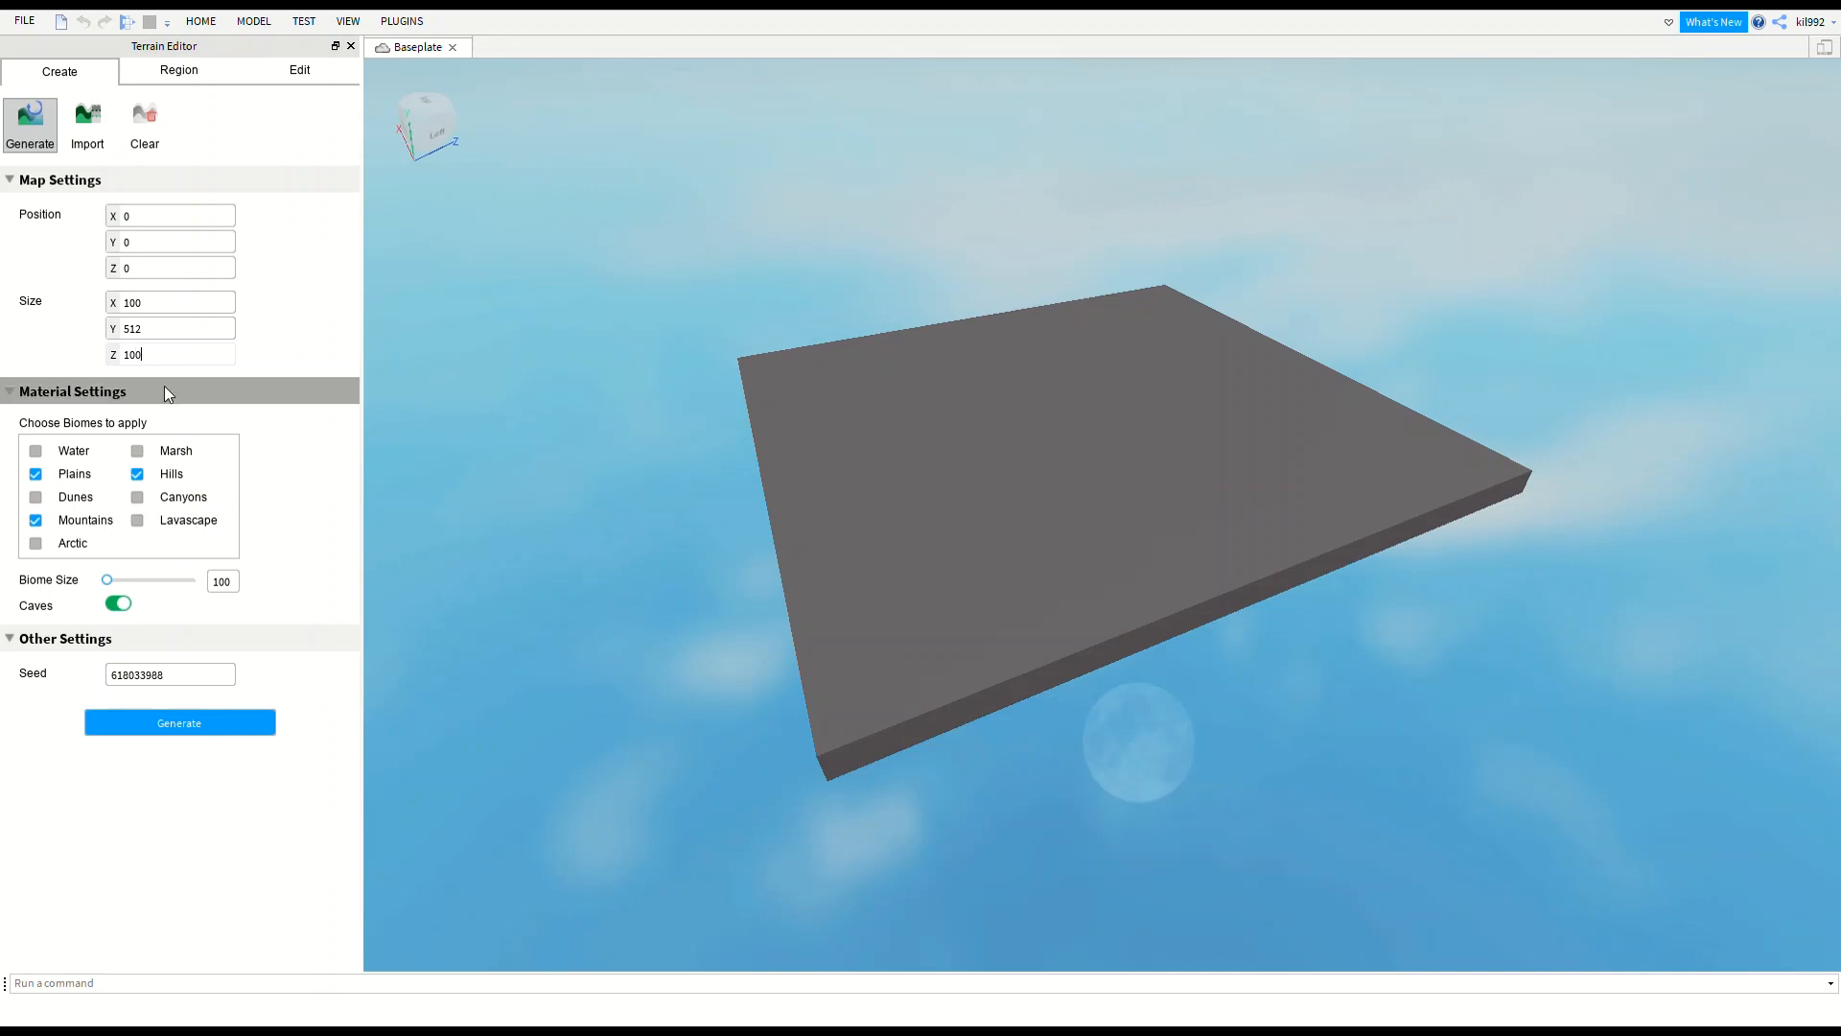
left_click(168, 335)
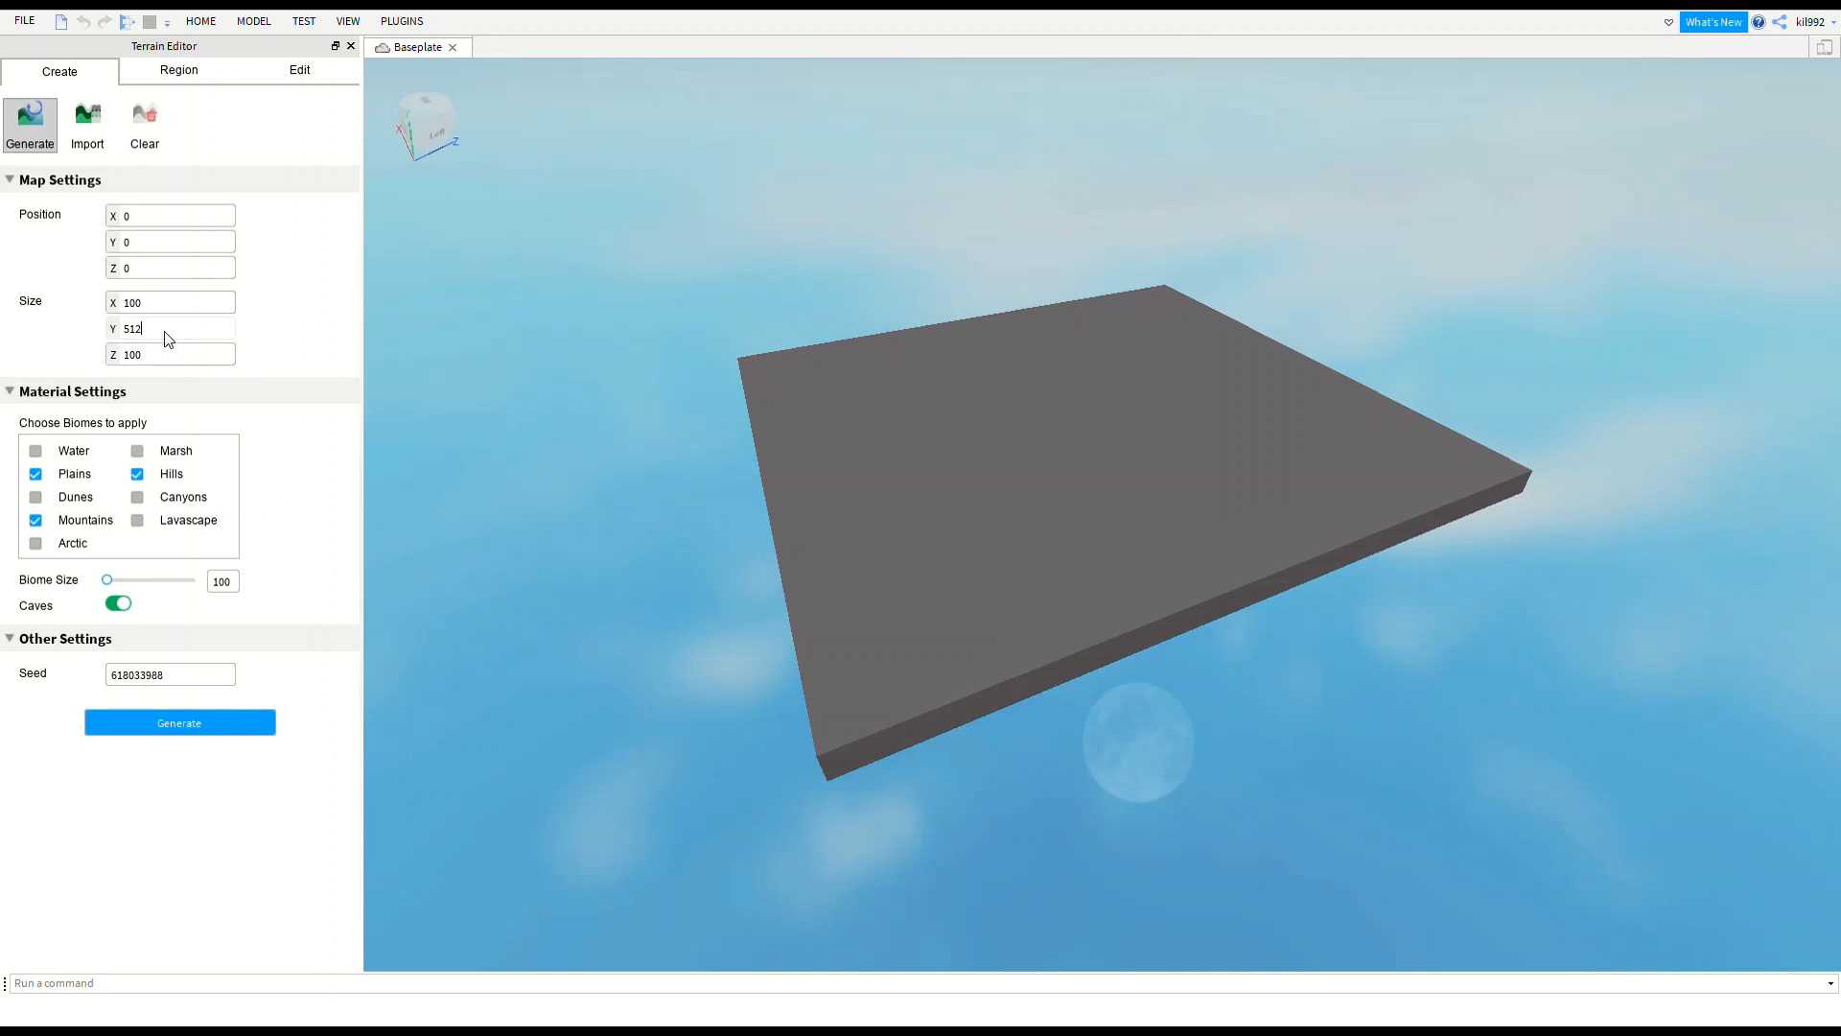
type("100")
Leave only the Hills and Mountains biomes selected for the generated terrain.
left_click(136, 470)
left_click(37, 452)
left_click(35, 452)
Set the biome size to 52 and turn caves off.
type("50")
left_click(121, 605)
left_click(228, 590)
key("Return")
Collapse the Other Settings section and generate the terrain.
left_click(82, 640)
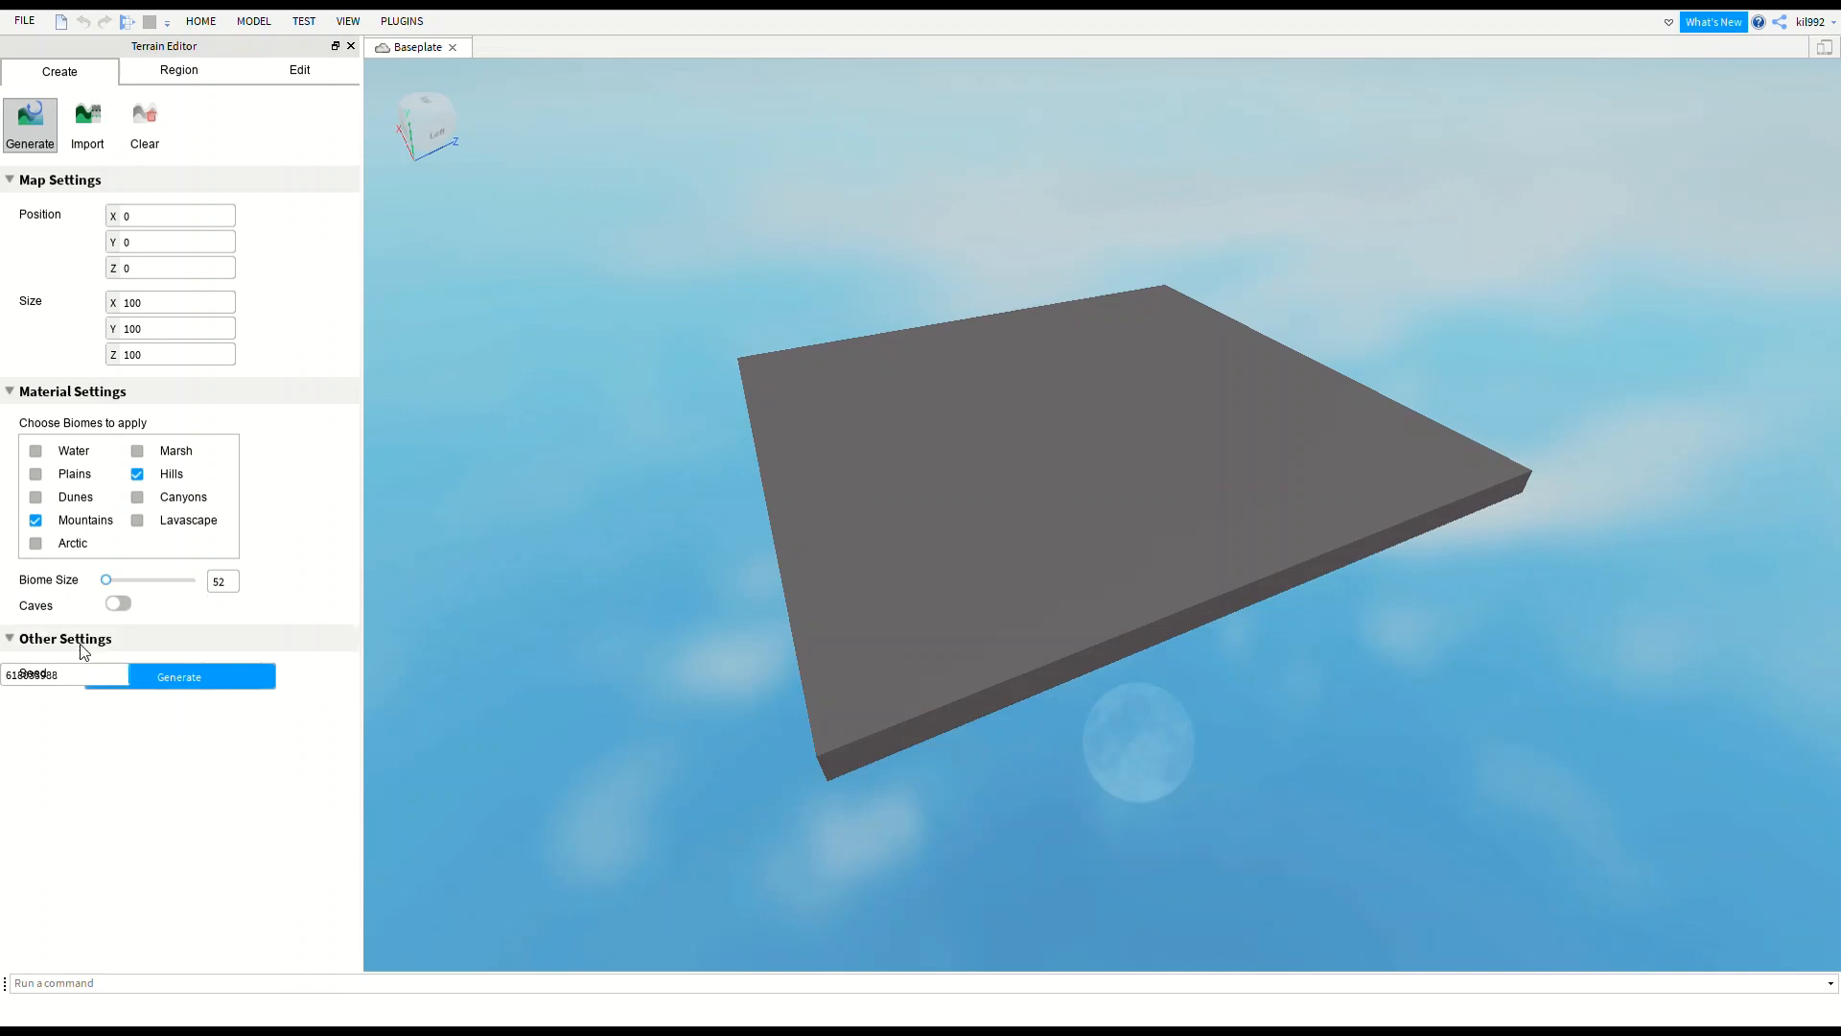
left_click(181, 633)
left_click(240, 679)
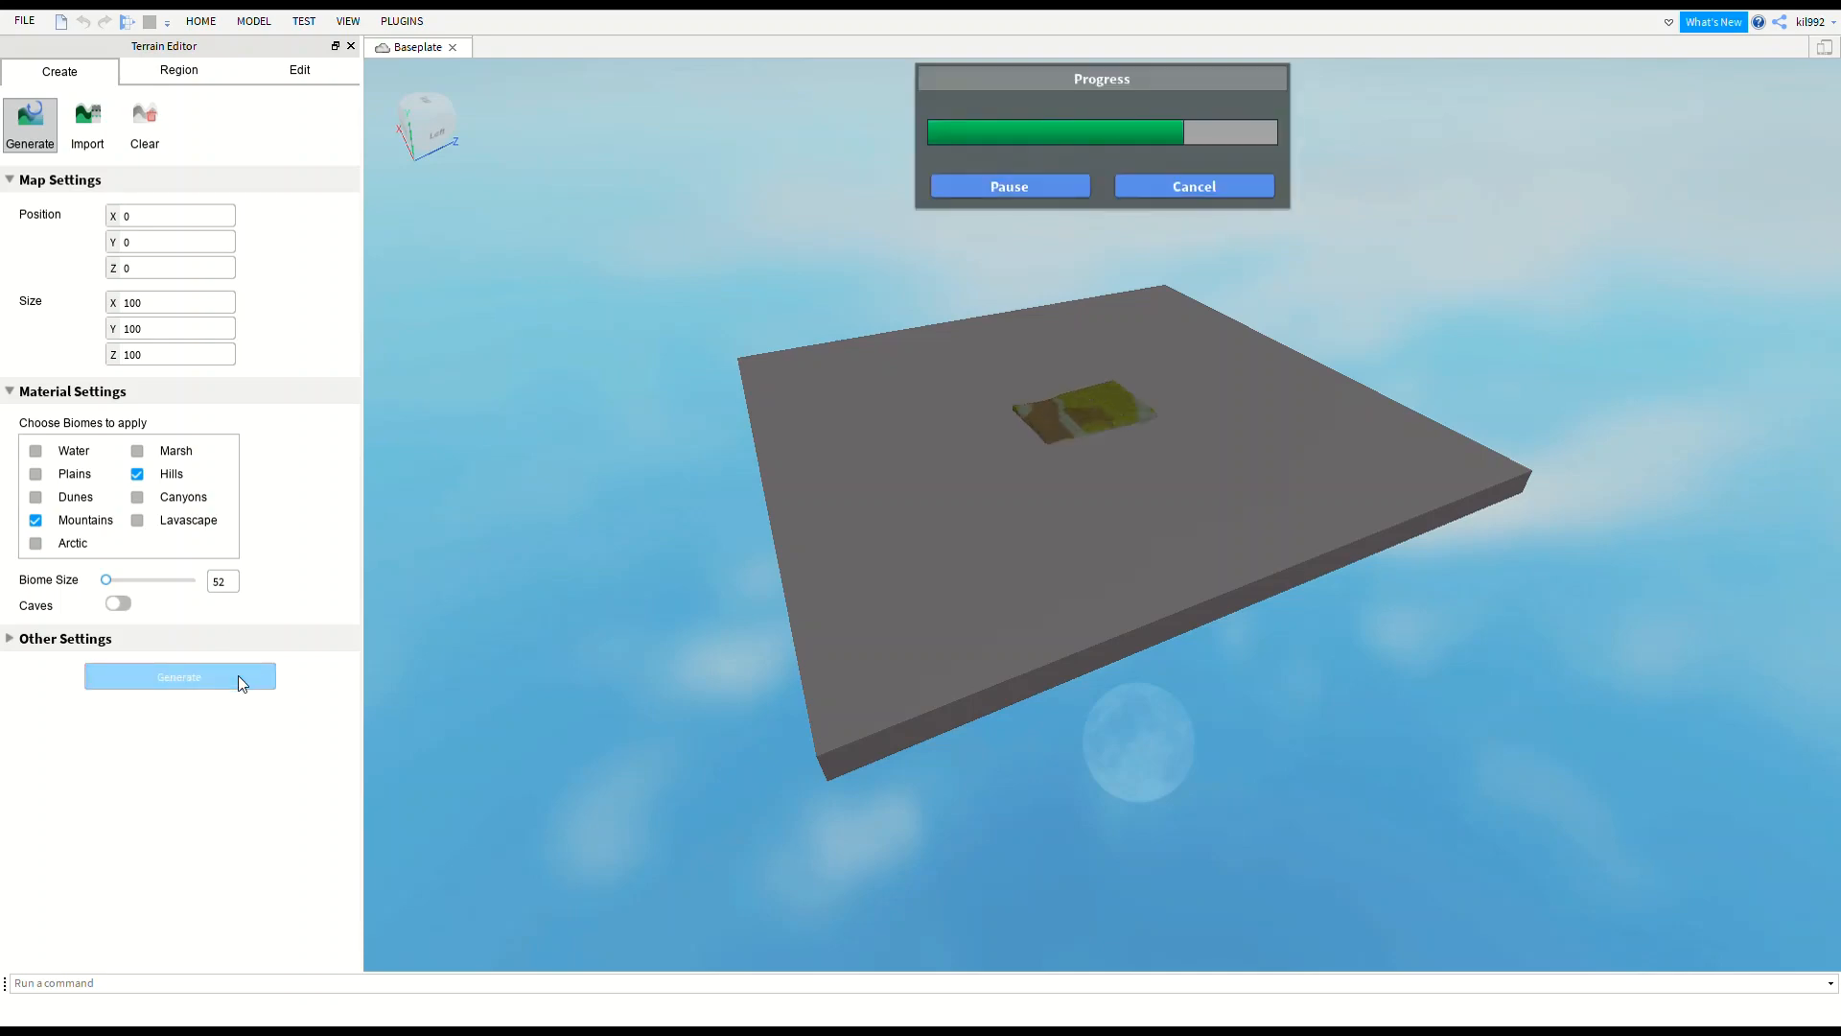
Examine the generated terrain patch on the baseplate up close and from several sides.
scroll(1066, 676, "up", 5)
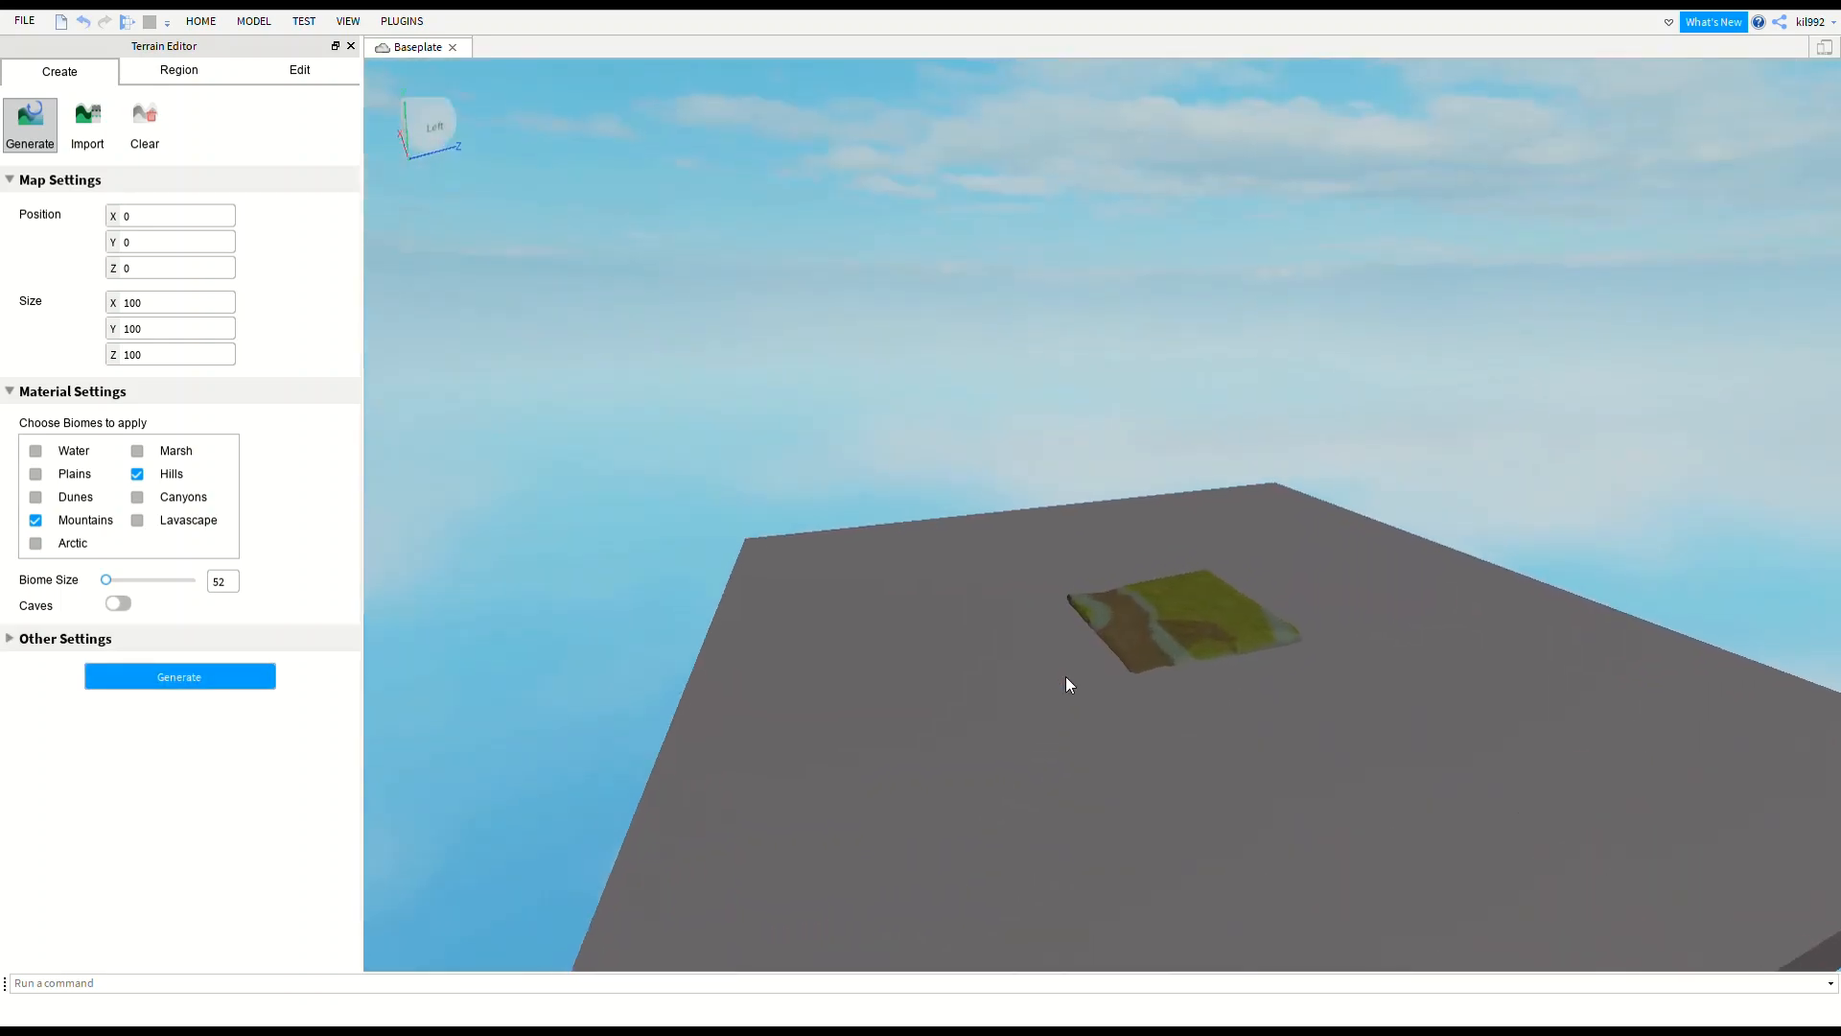
scroll(1066, 676, "up", 10)
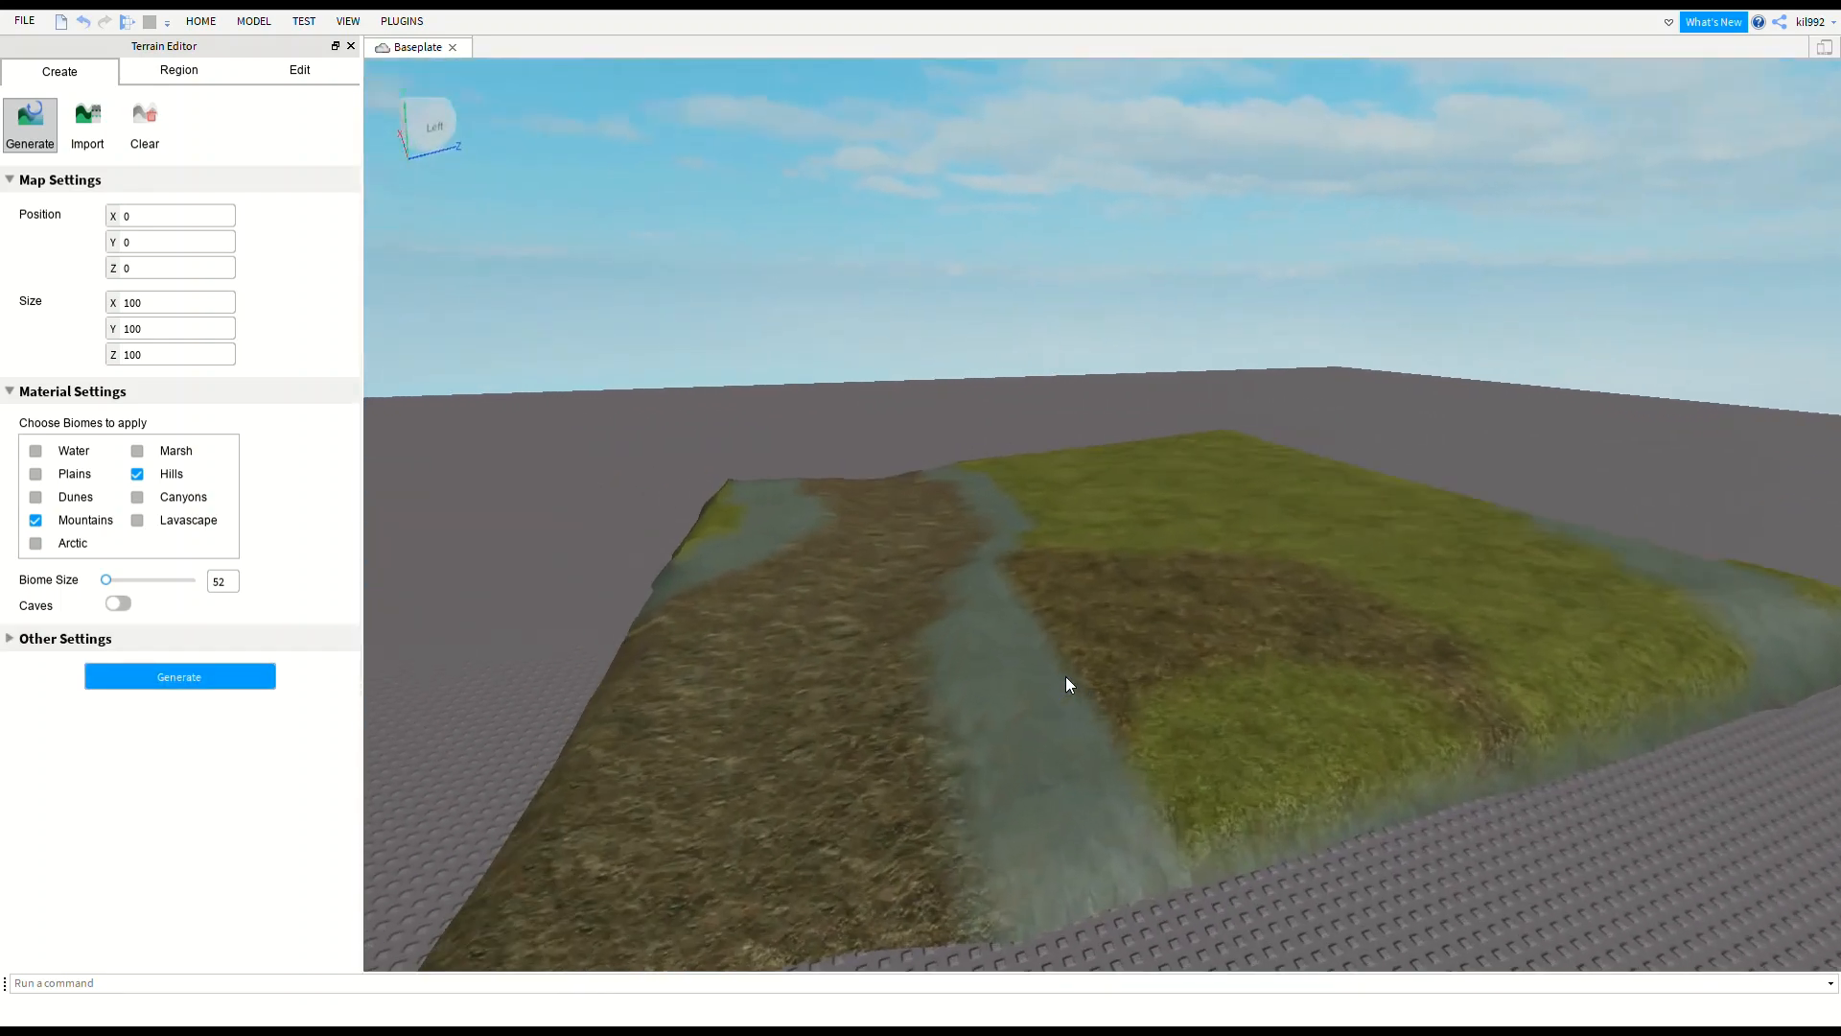
scroll(1067, 676, "up", 5)
right_click_drag(1066, 676, 1066, 676)
scroll(1066, 676, "down", 3)
scroll(1066, 676, "up", 5)
scroll(1067, 676, "down", 5)
scroll(1066, 676, "up", 3)
scroll(1067, 676, "down", 5)
scroll(1066, 676, "up", 4)
key("a")
scroll(1066, 676, "down", 4)
scroll(1066, 676, "up", 5)
scroll(1067, 676, "down", 5)
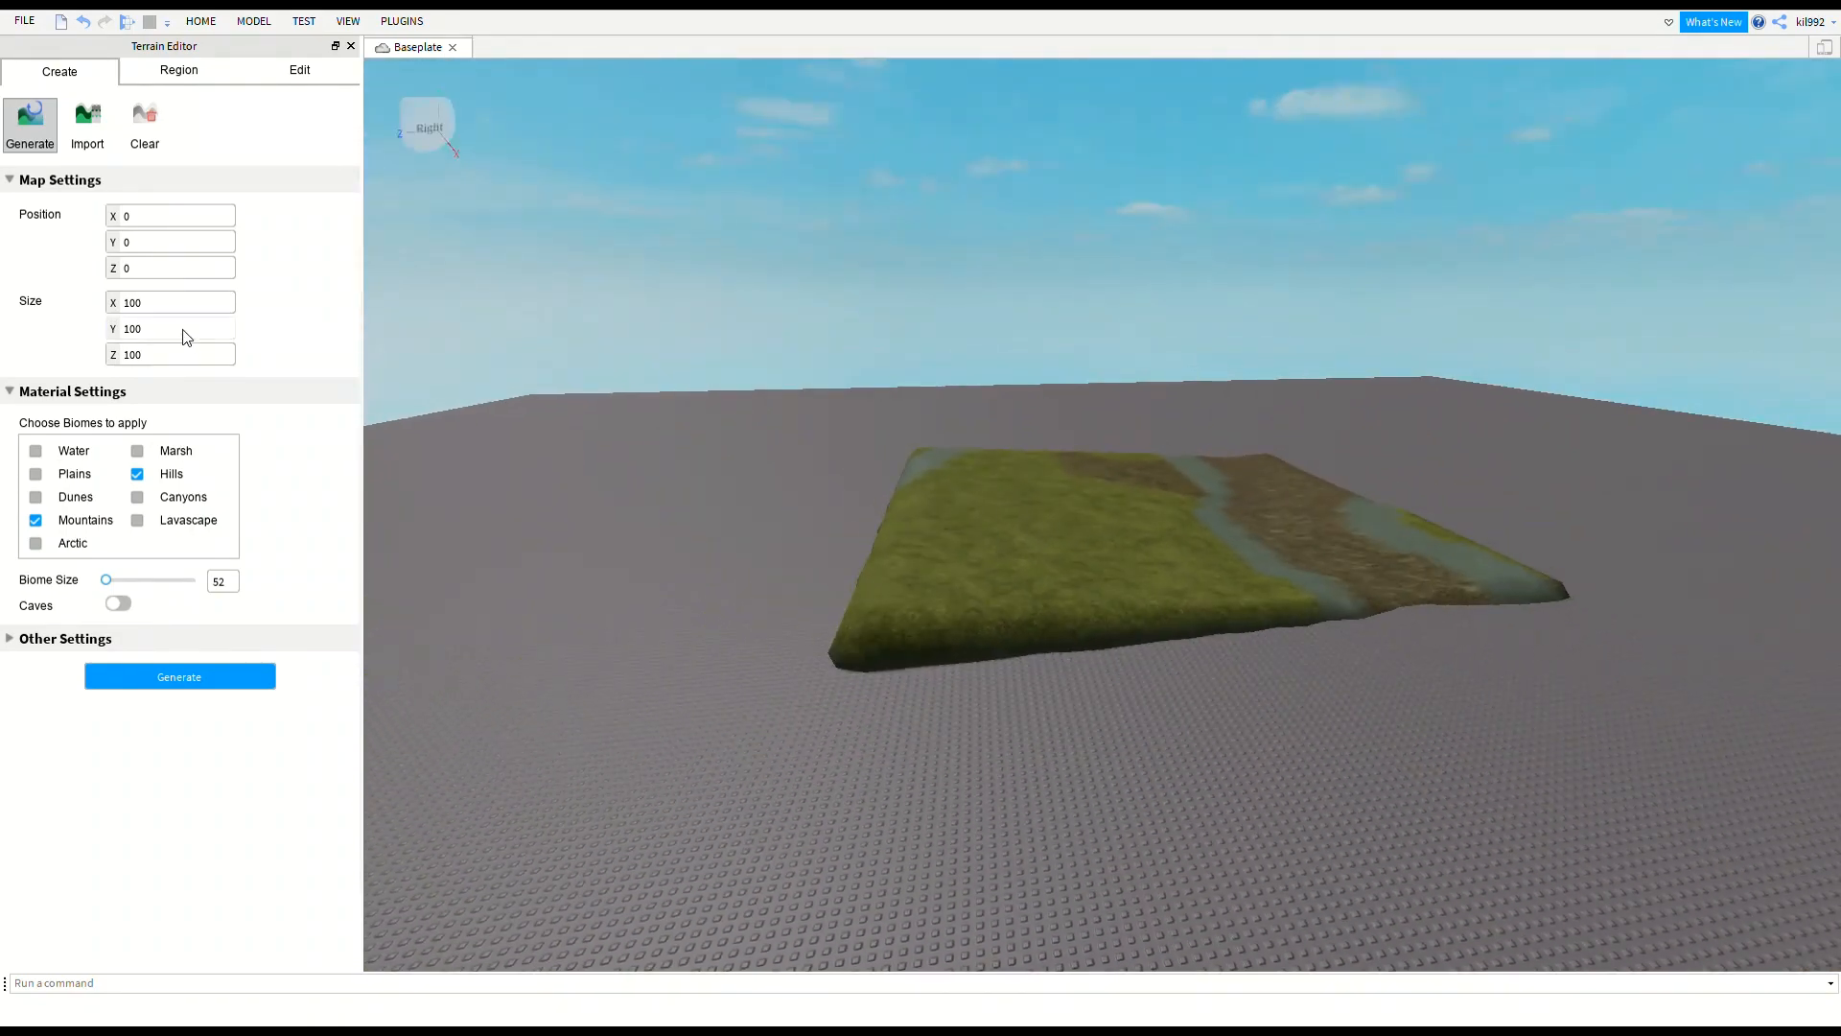
Set the terrain's Y size to 500 and generate it again.
key("BackSpace")
key("BackSpace")
key("BackSpace")
left_click(198, 671)
Set the terrain's X and Z sizes to 500 and generate it again.
mouse_move(1118, 698)
right_mouse_down()
mouse_move(1091, 718)
mouse_move(1138, 704)
right_mouse_up()
scroll(1091, 718, "up", 2)
scroll(1124, 697, "down", 5)
scroll(1137, 704, "down", 4)
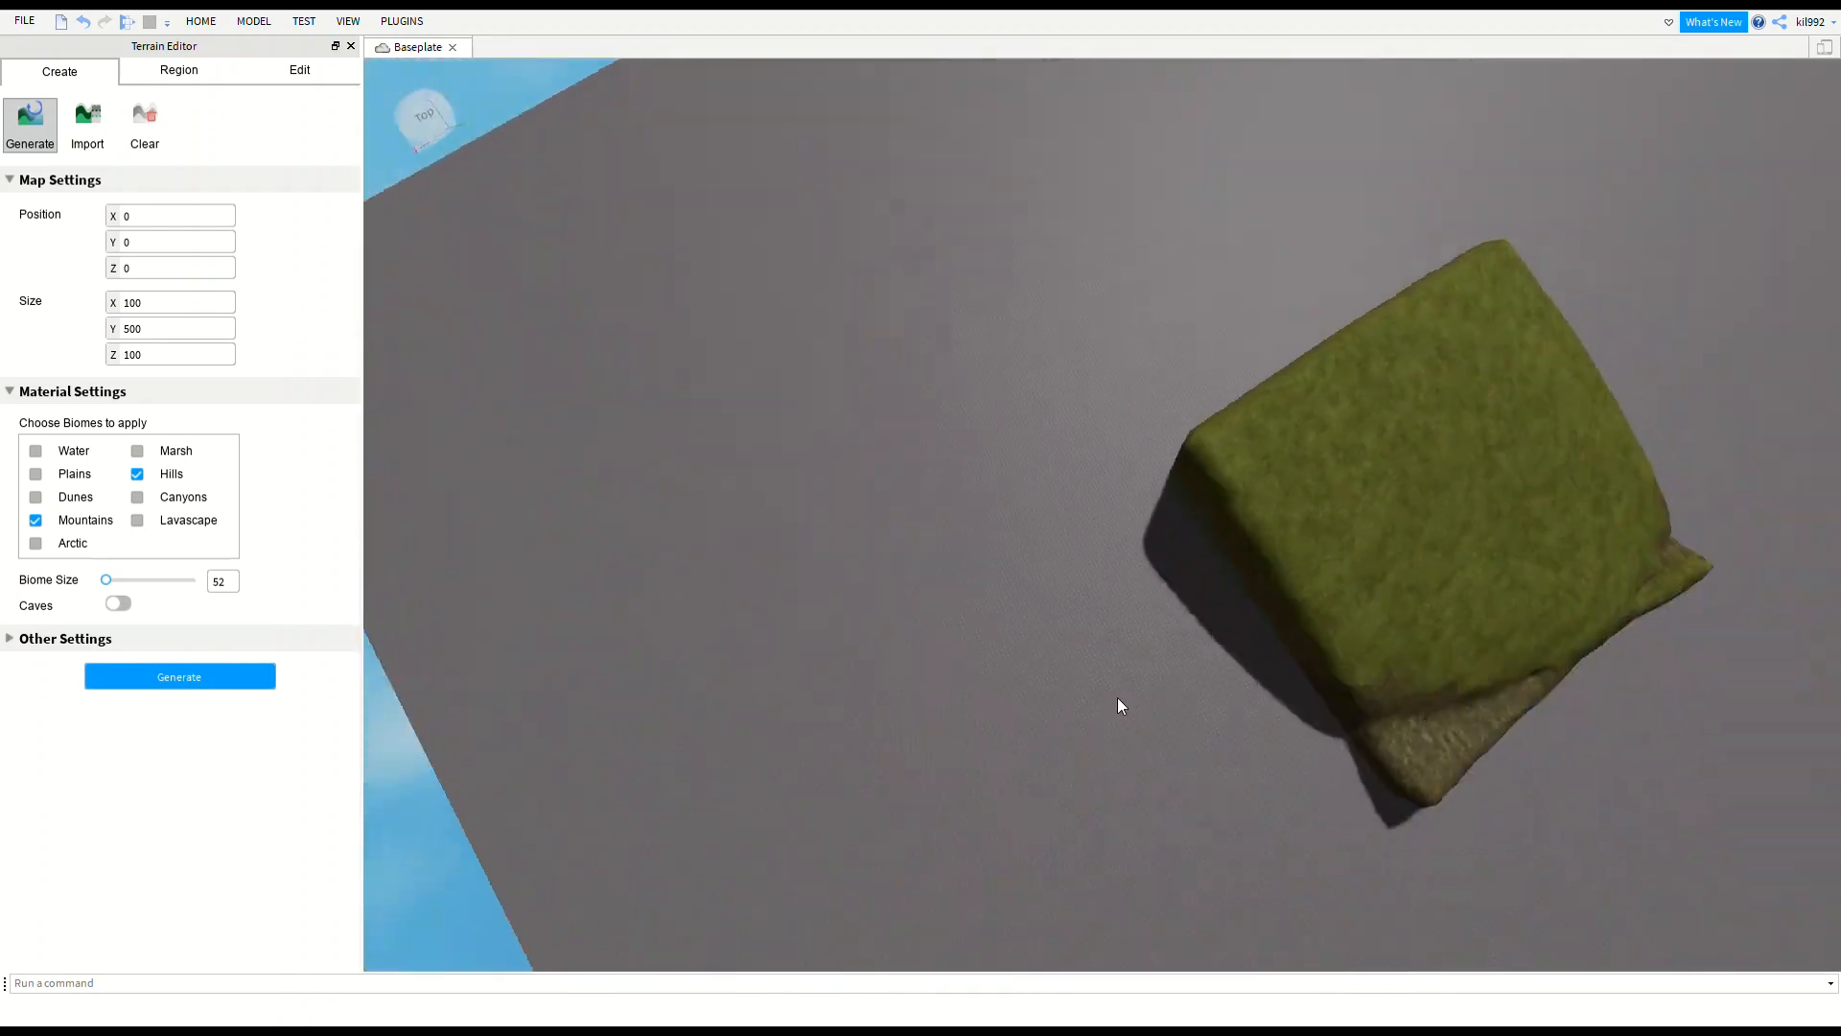
left_click(229, 306)
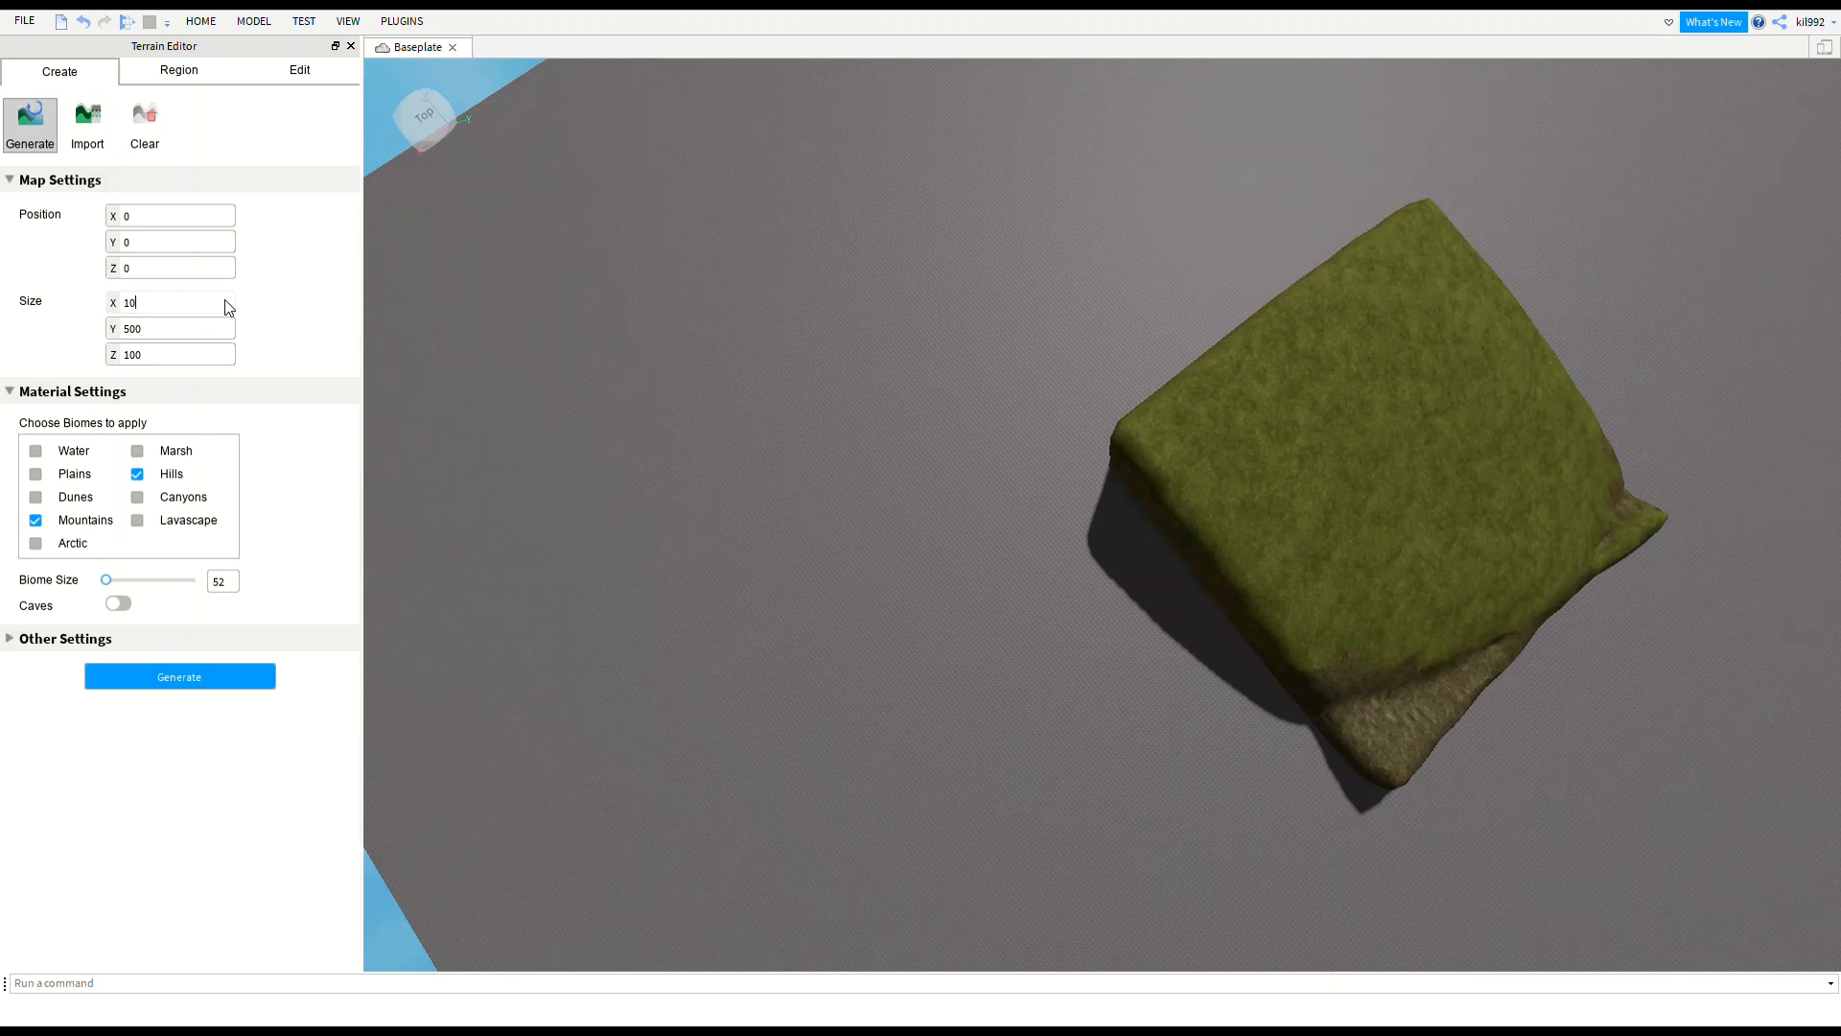
key("BackSpace")
key("BackSpace")
left_click(227, 356)
key("BackSpace")
key("BackSpace")
key("BackSpace")
key("BackSpace")
left_click(180, 677)
Fly around the enlarged terrain to examine its hills and mountain peak.
mouse_move(1032, 728)
right_mouse_down()
mouse_move(1016, 746)
mouse_move(958, 739)
mouse_move(1012, 737)
right_mouse_up()
key("w")
key("w")
key("w")
key("w")
key("s")
key("s")
key("d")
key("a")
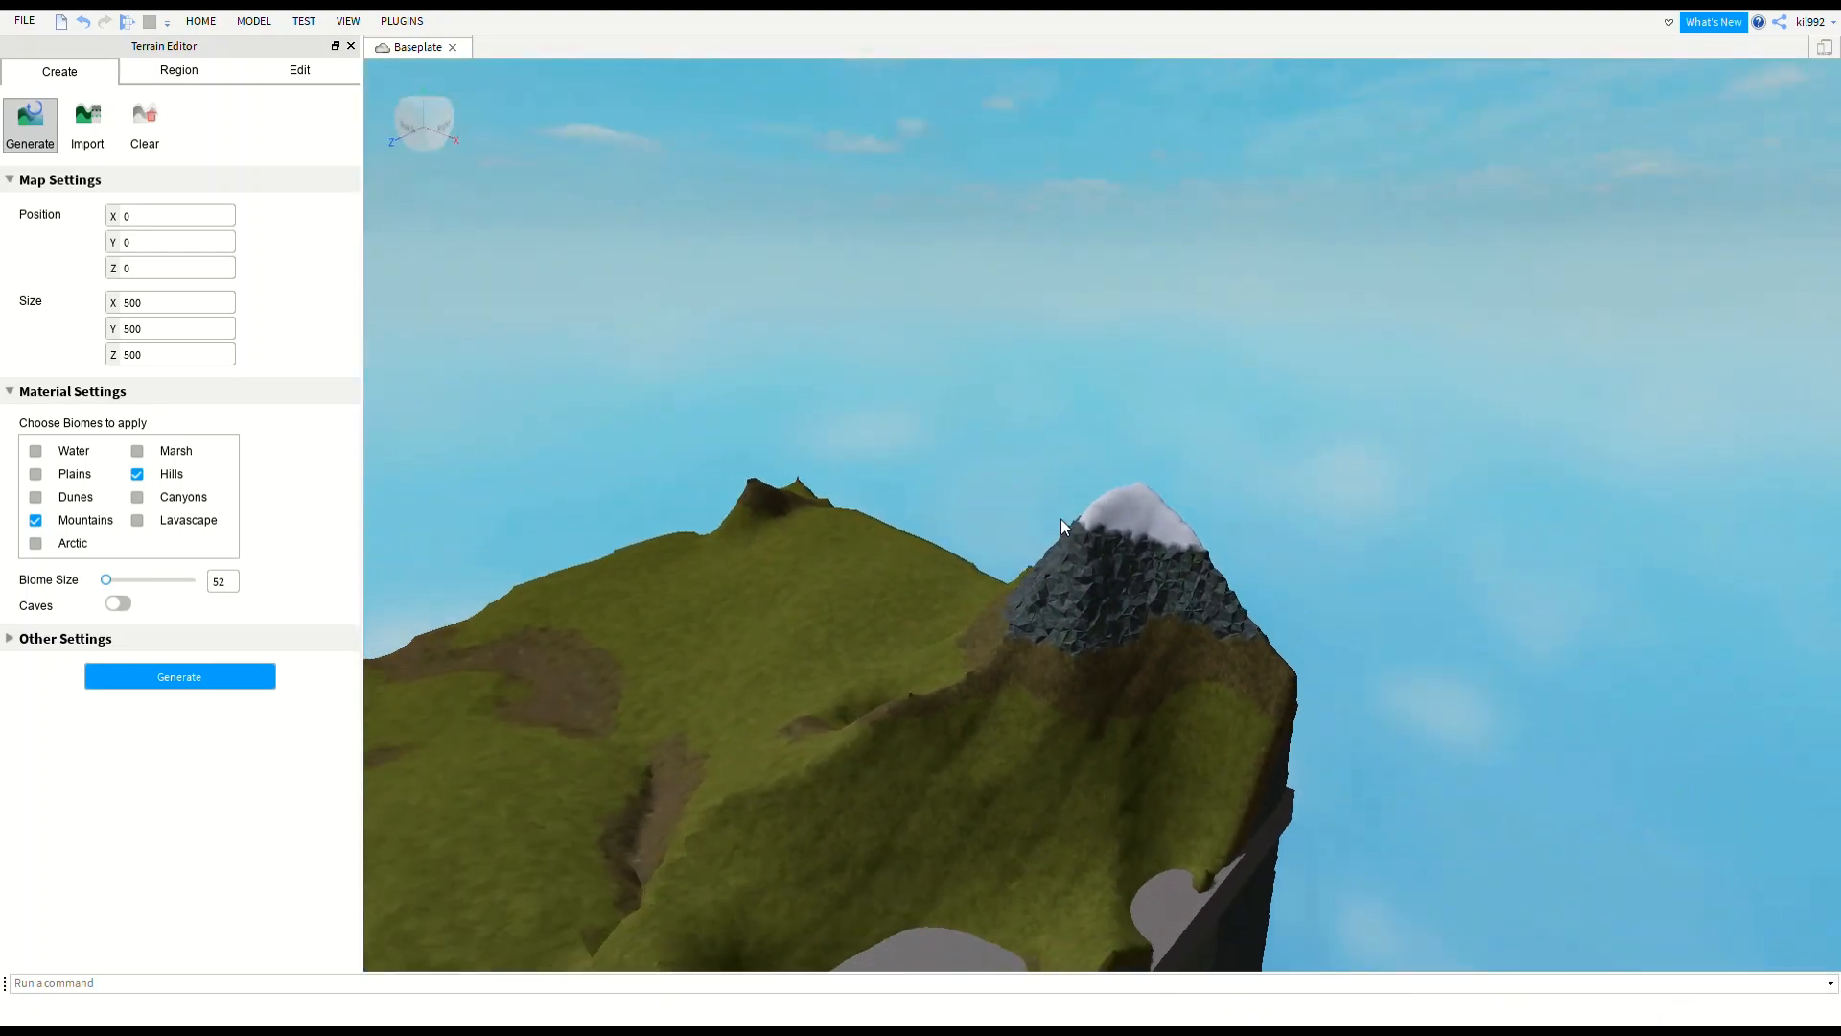
Inspect the hollows where the baseplate shows through the terrain, both up close and from above.
mouse_move(1139, 711)
right_mouse_down()
mouse_move(1085, 766)
mouse_move(1139, 710)
right_mouse_up()
key("w")
key("w")
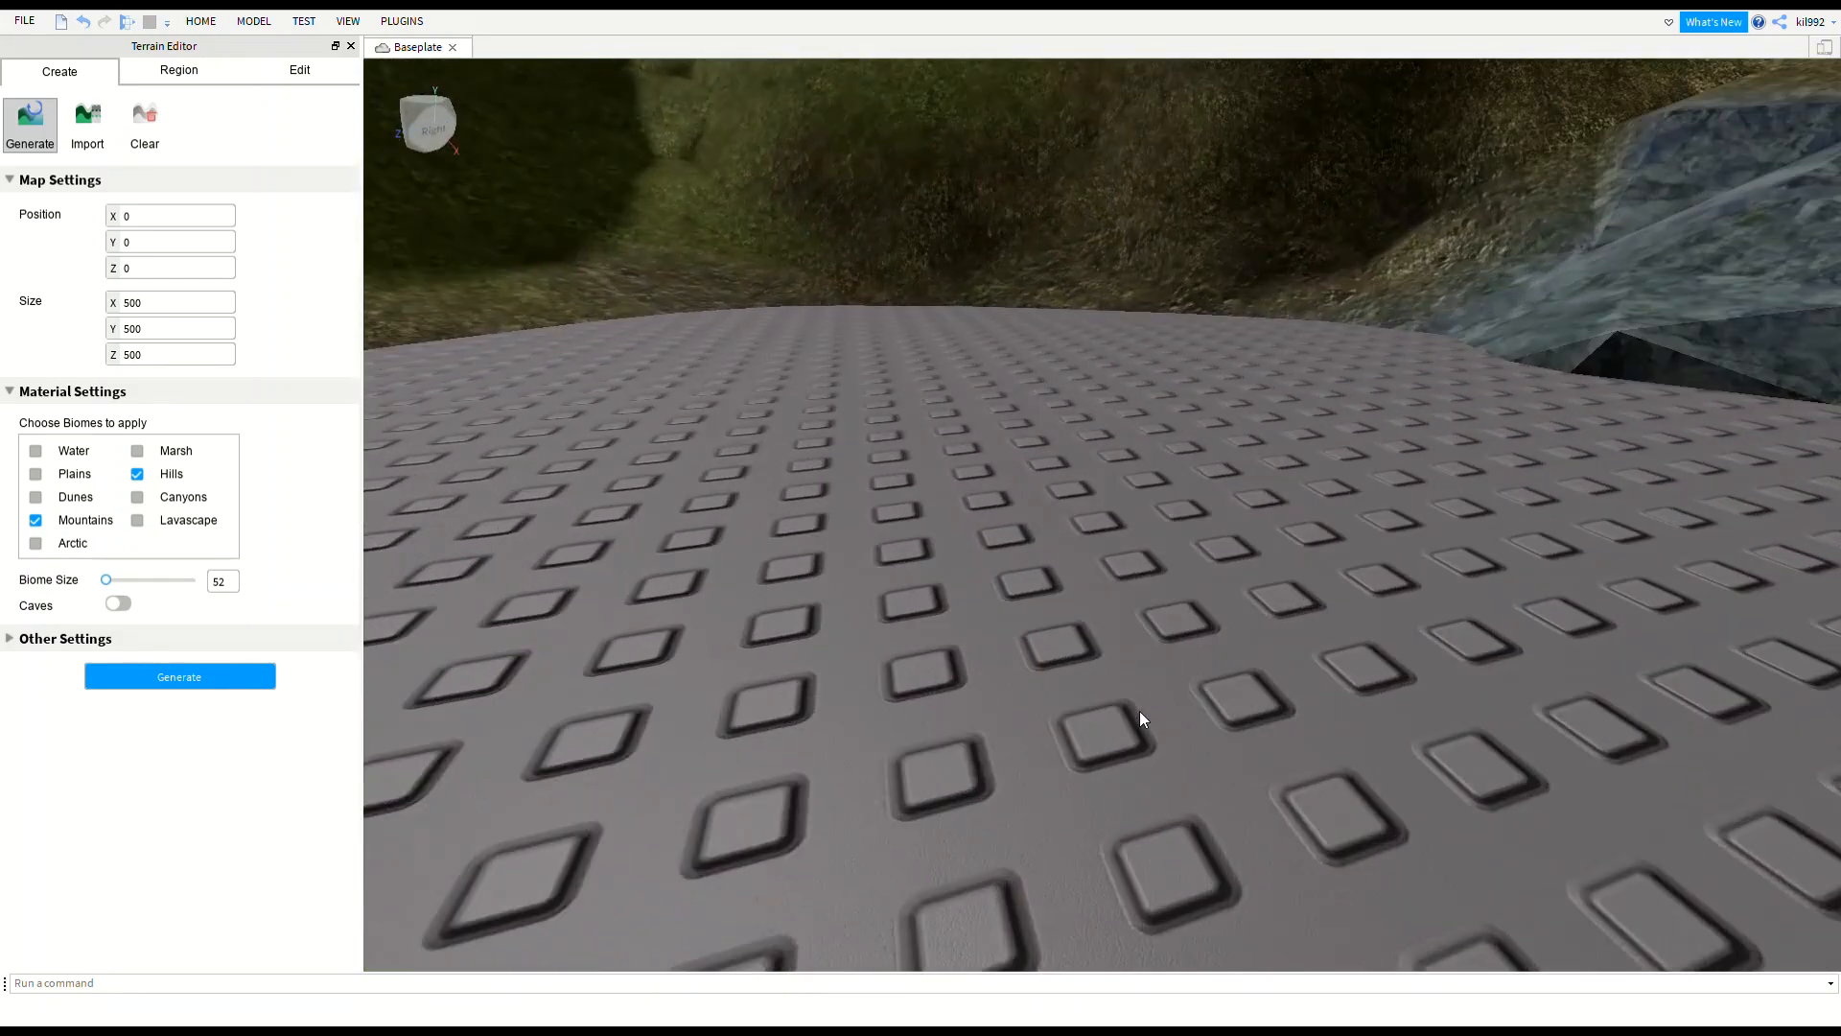
key("s")
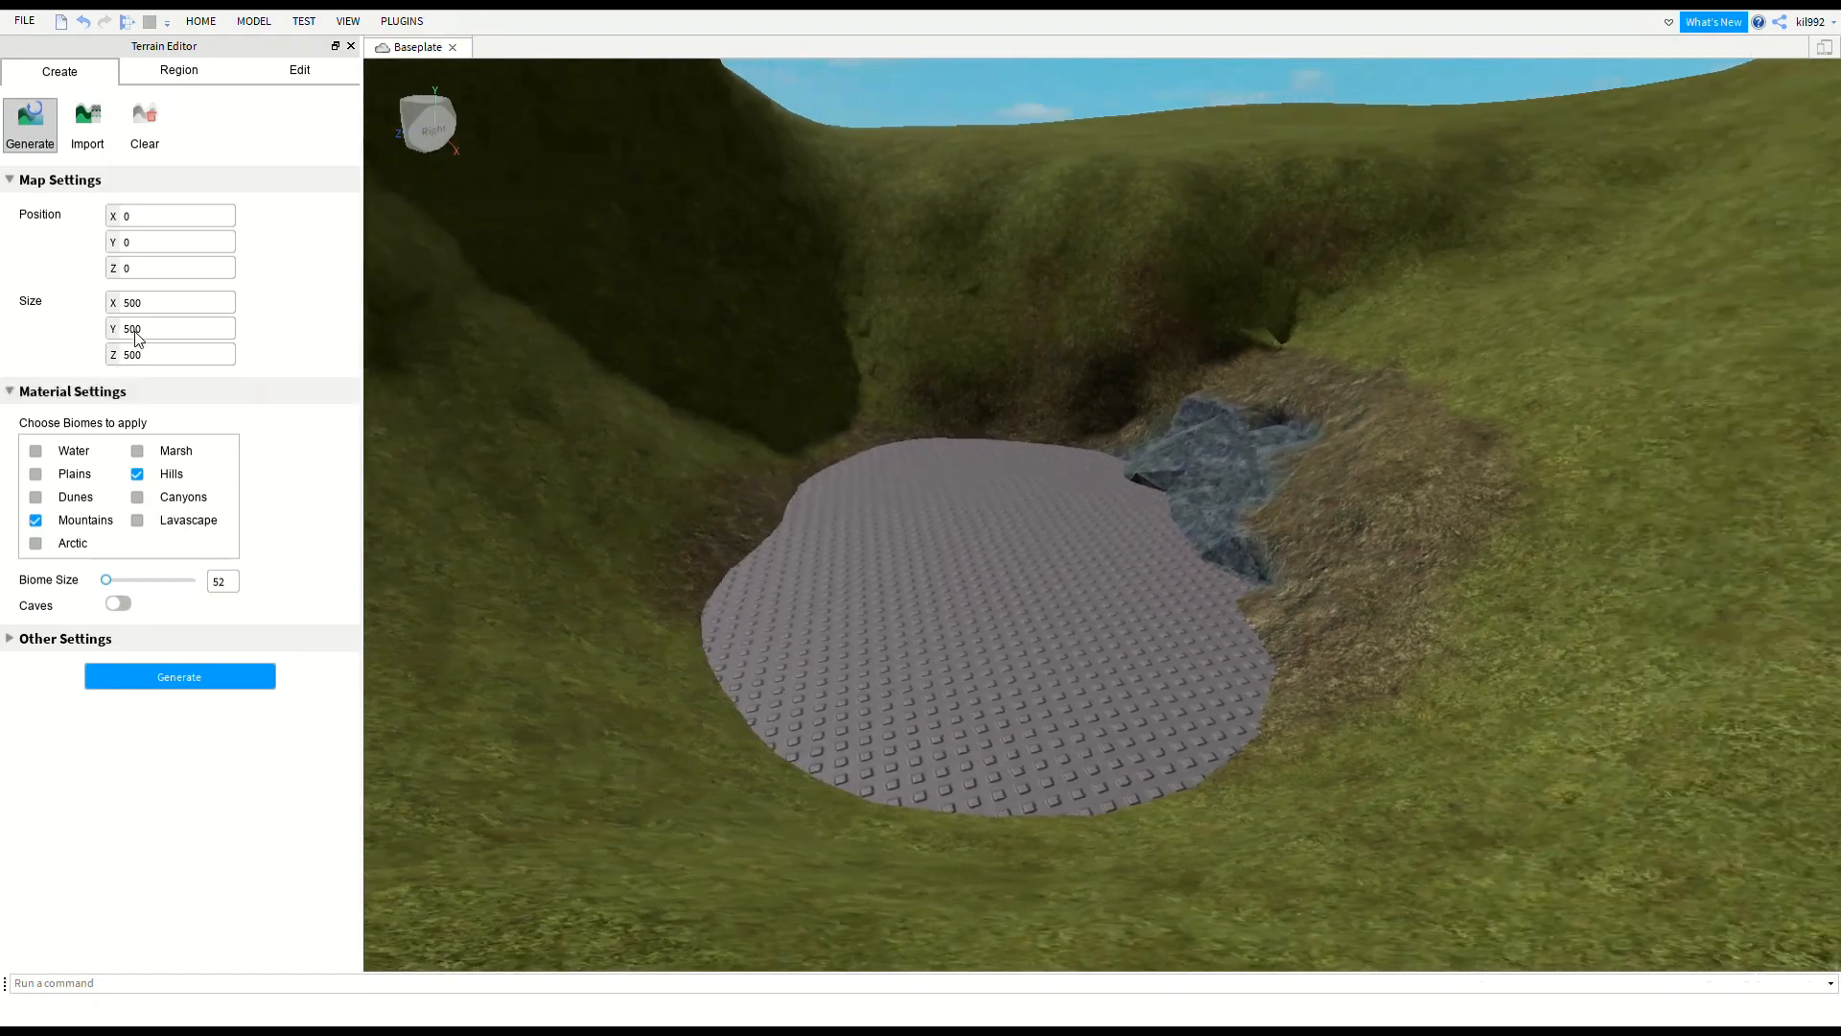
key("d")
key("s")
key("a")
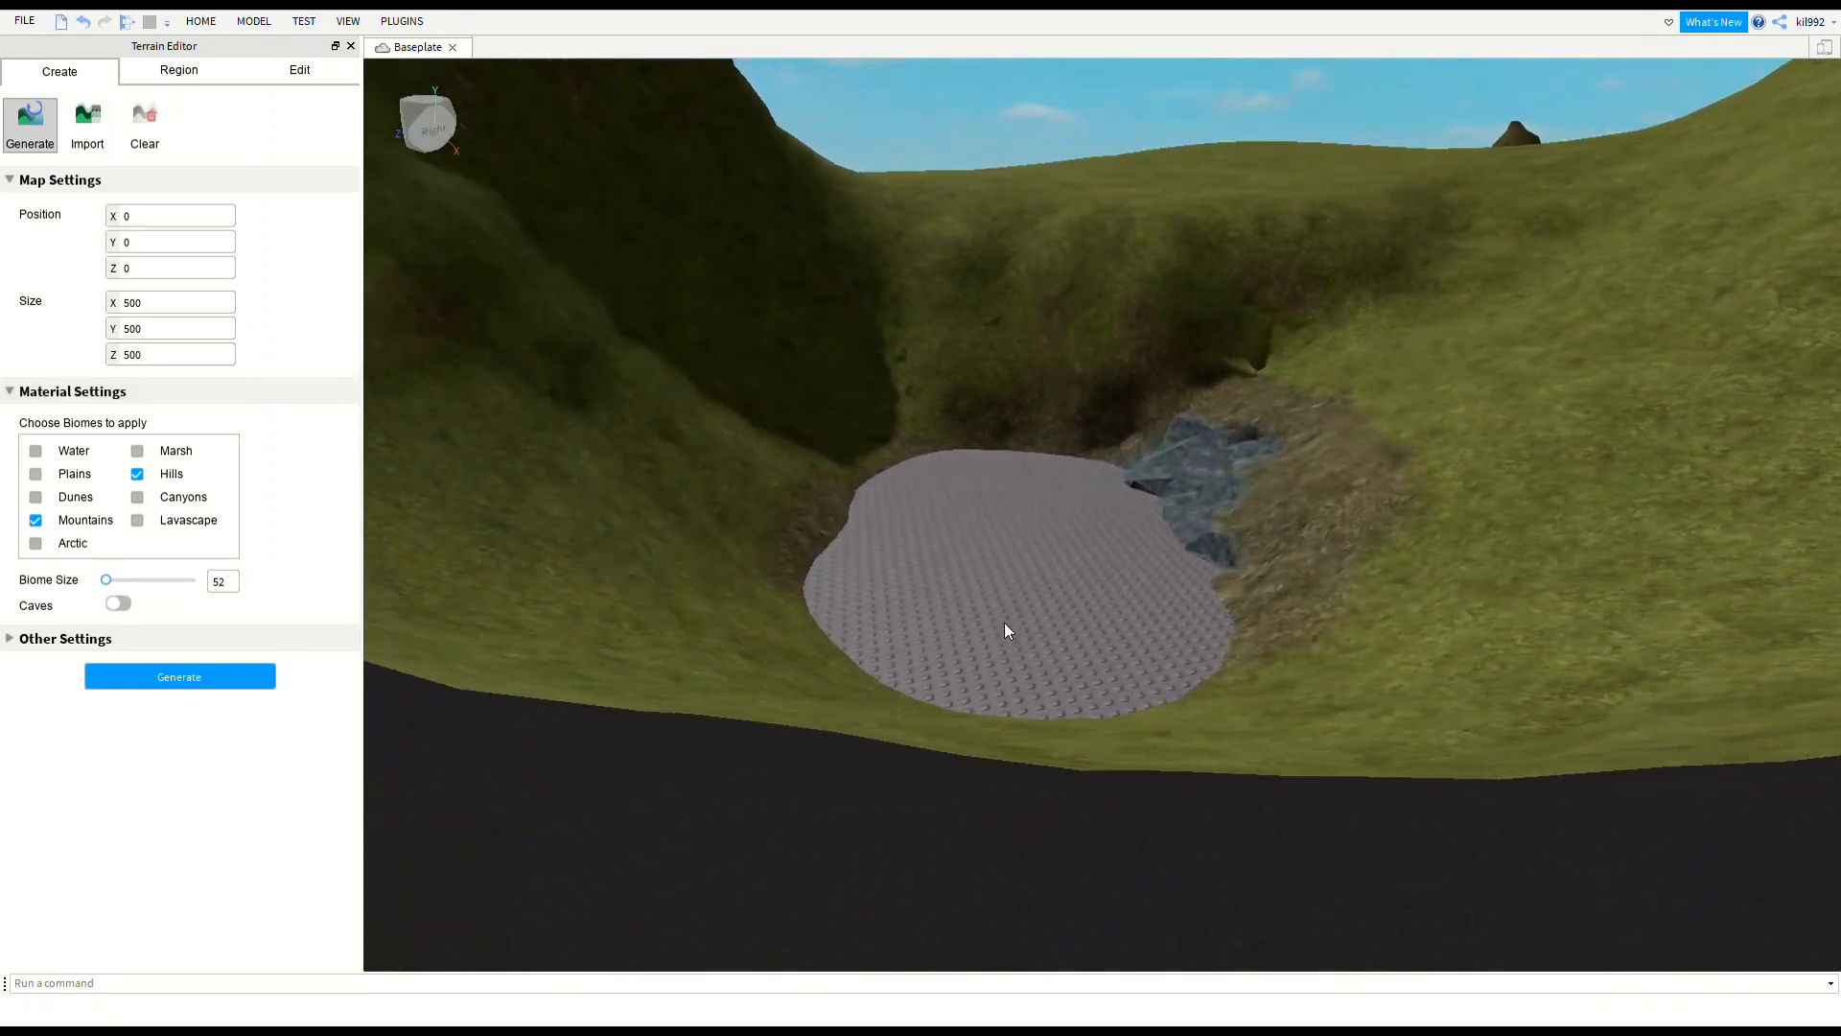
key("w")
right_click_drag(1004, 628, 1004, 626)
key("s")
key("d")
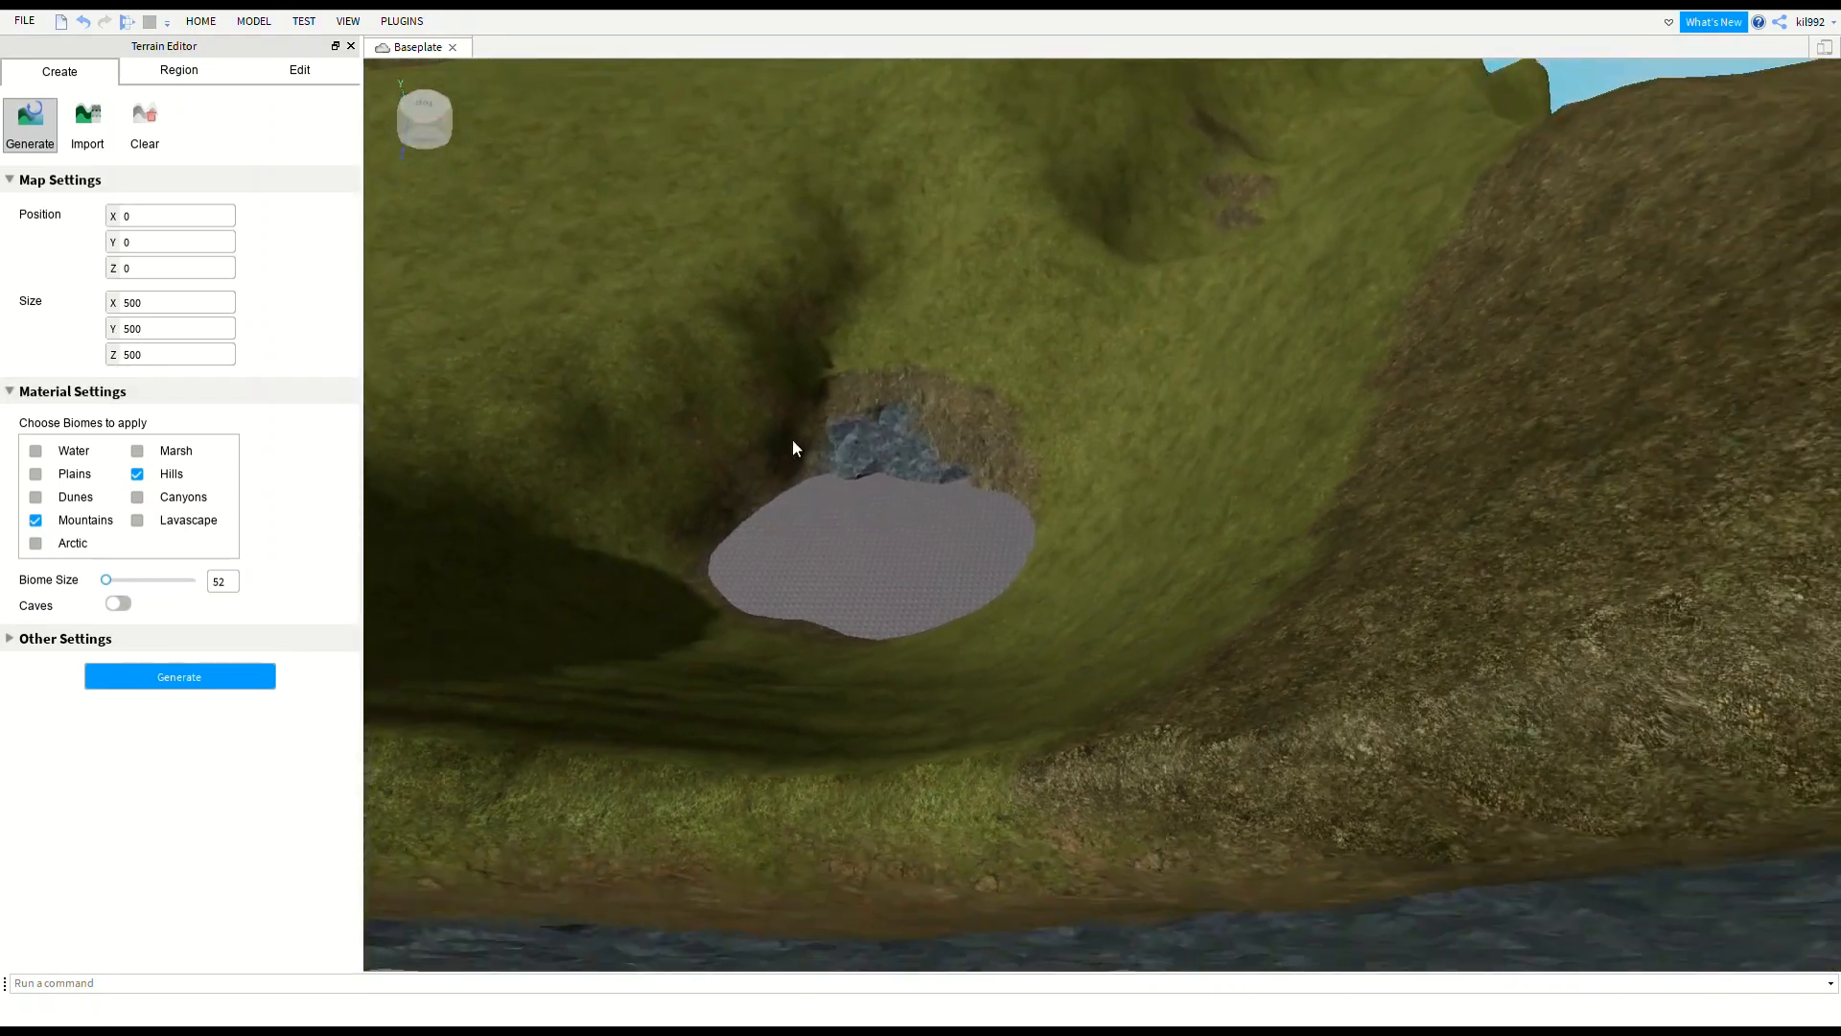
key("s")
key("a")
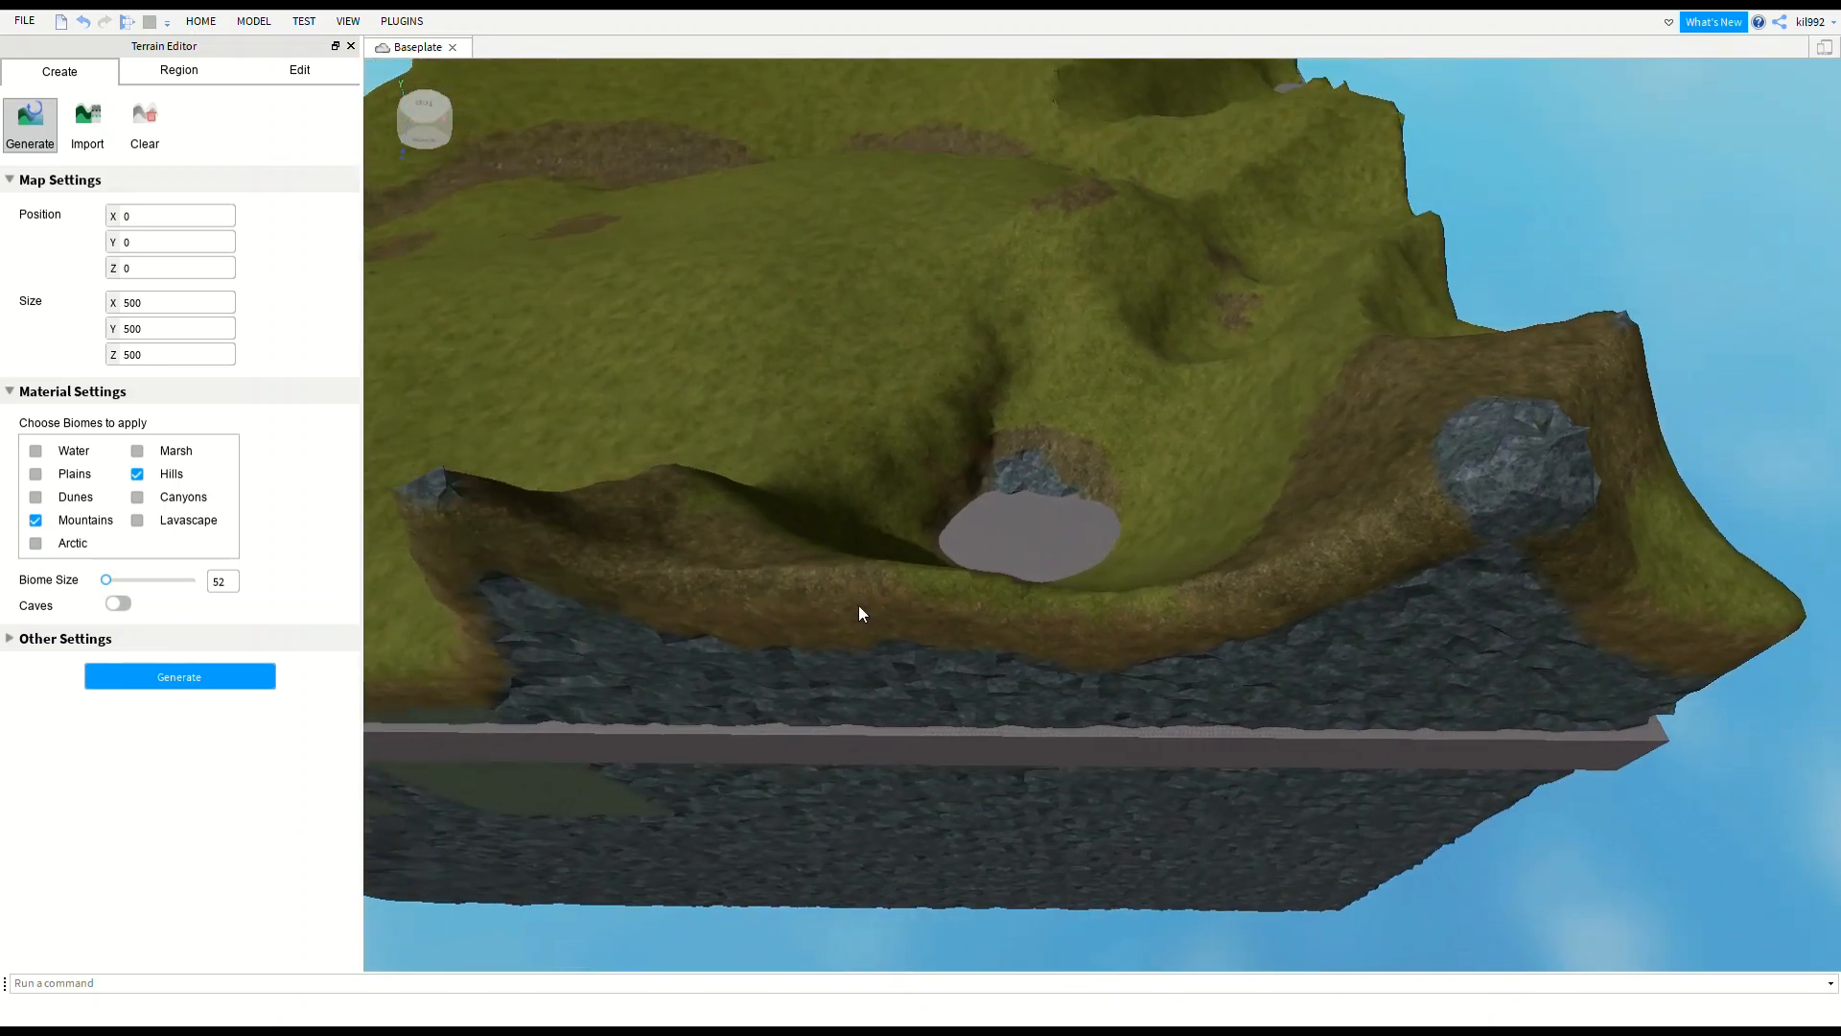
right_click_drag(1083, 608, 1074, 602)
key("w")
key("w")
key("s")
key("s")
key("d")
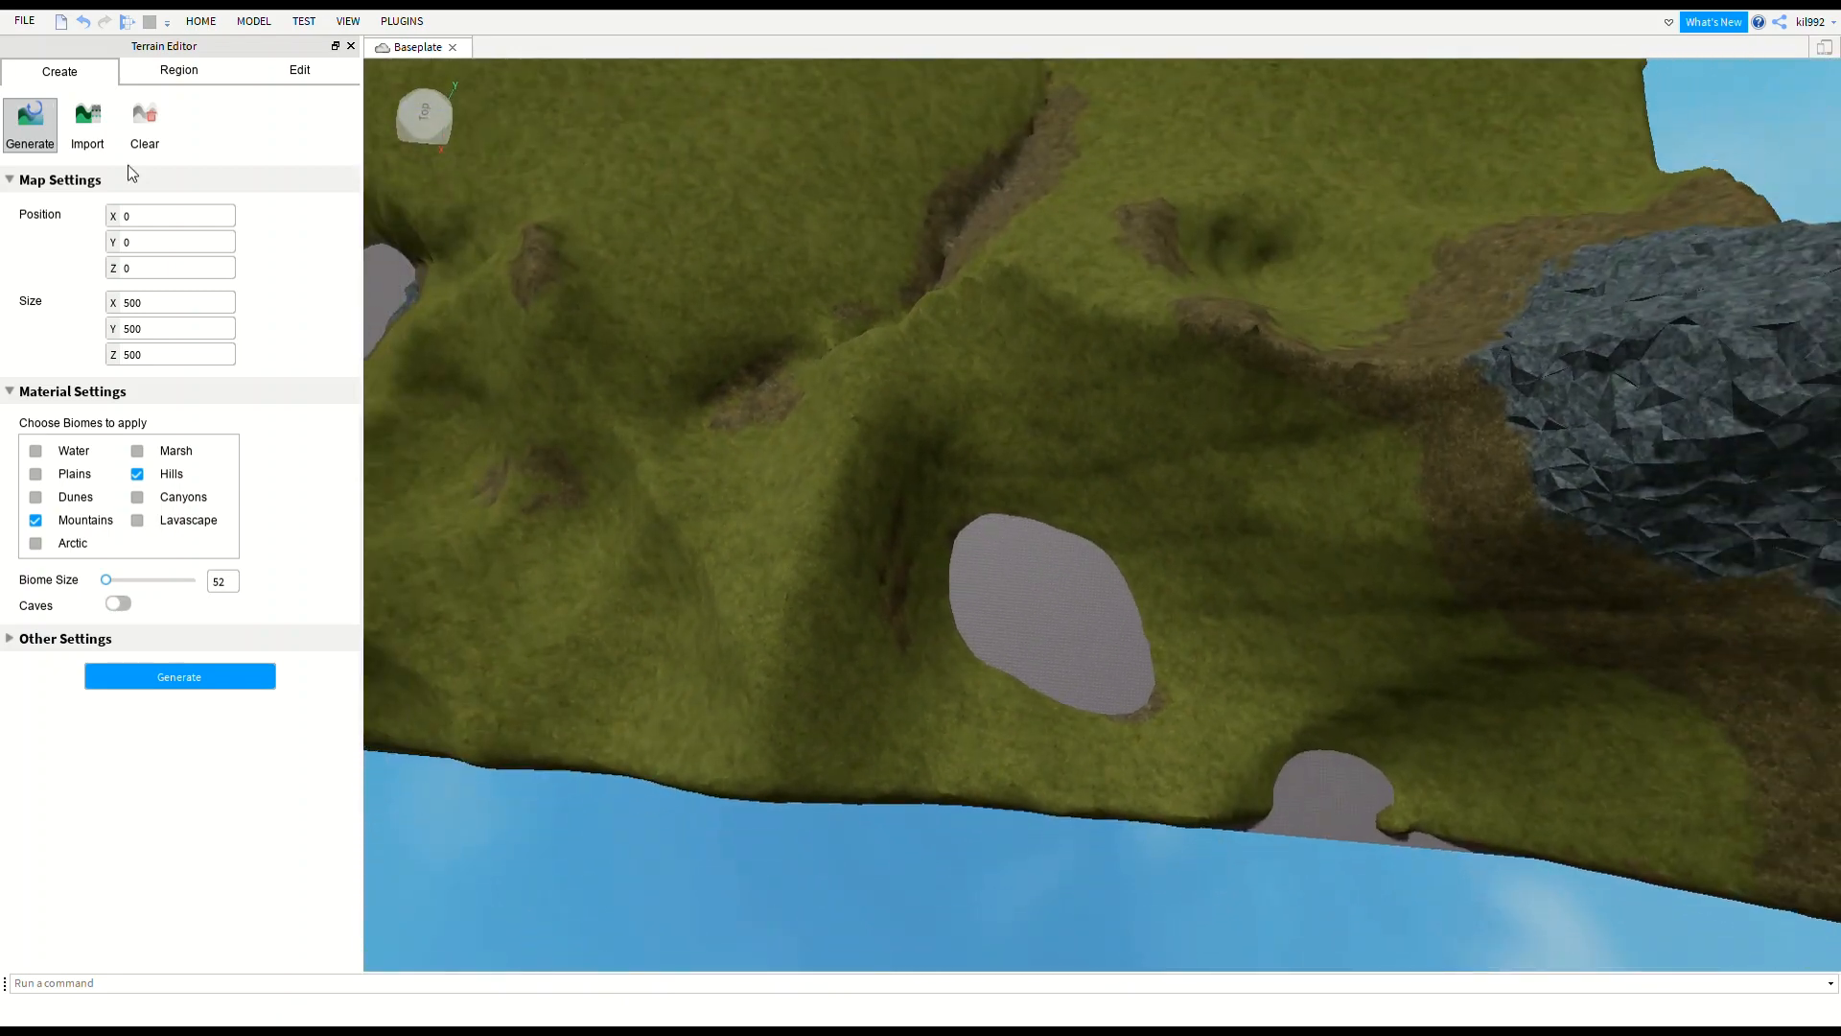
Look over the height map import settings and the Clear, Edit and Region tools, viewing the terrain from its edges.
left_click(87, 134)
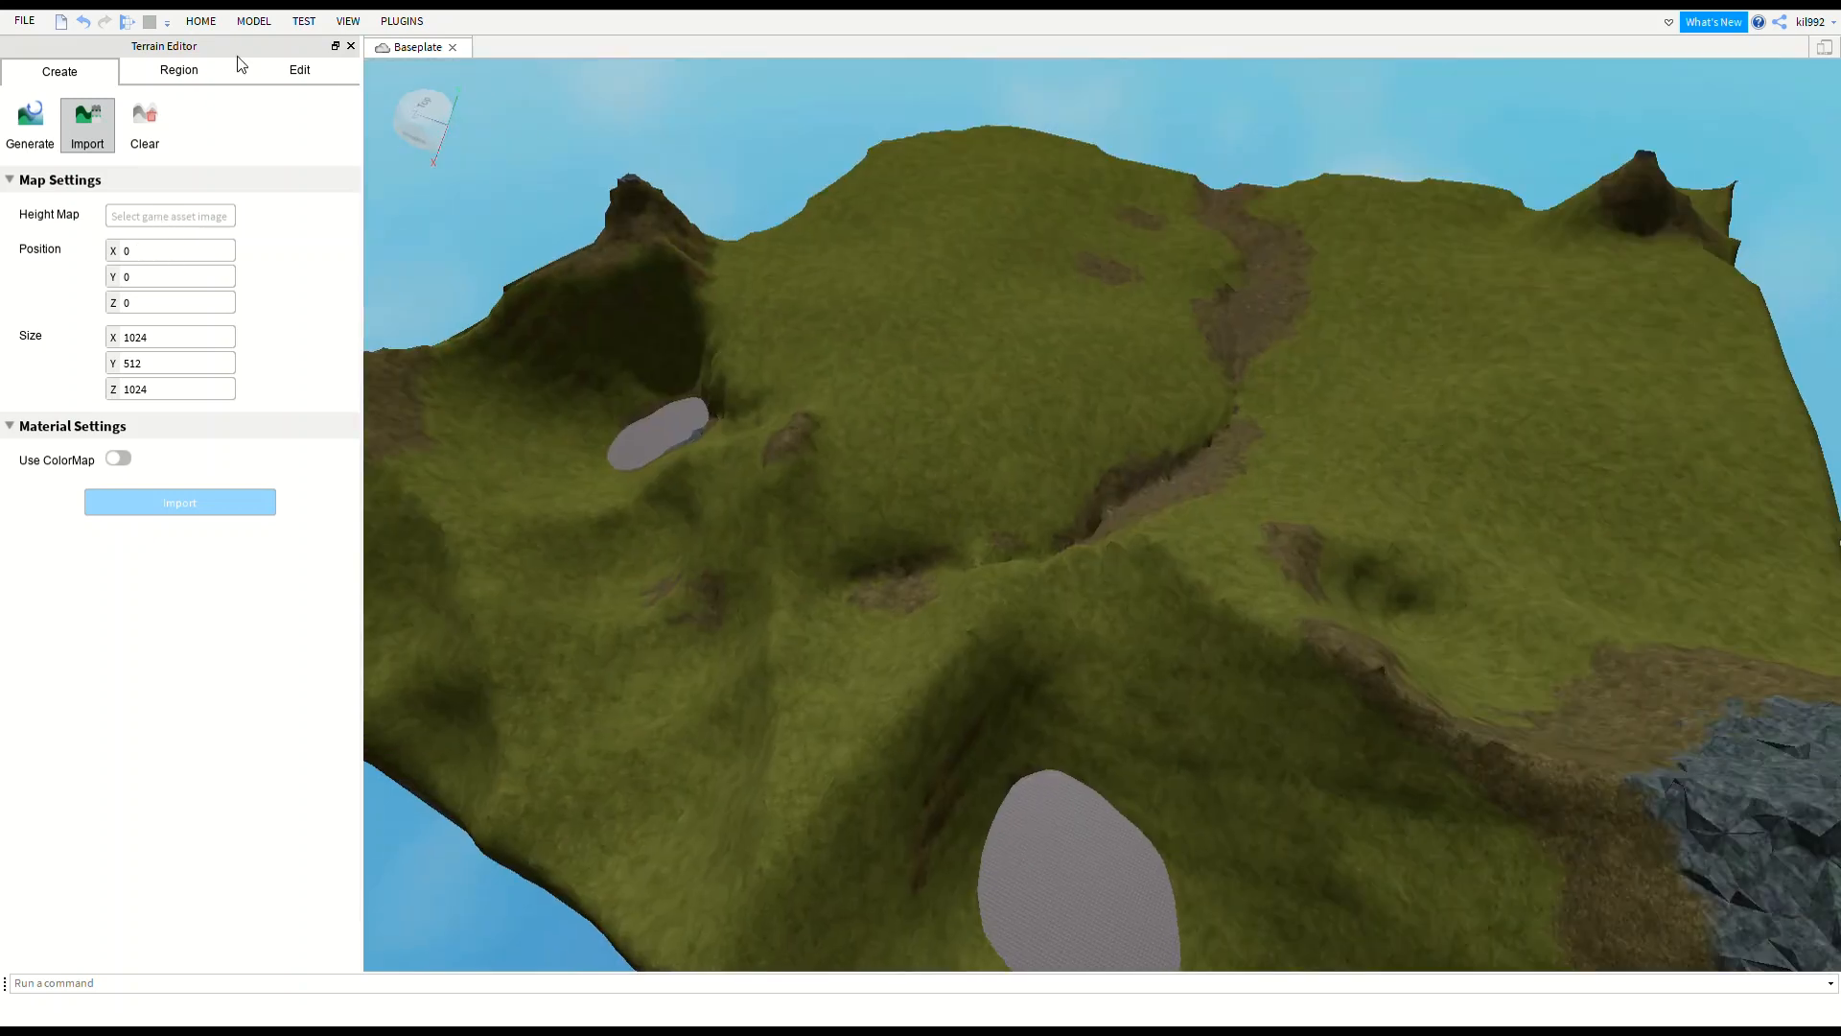
left_click(156, 122)
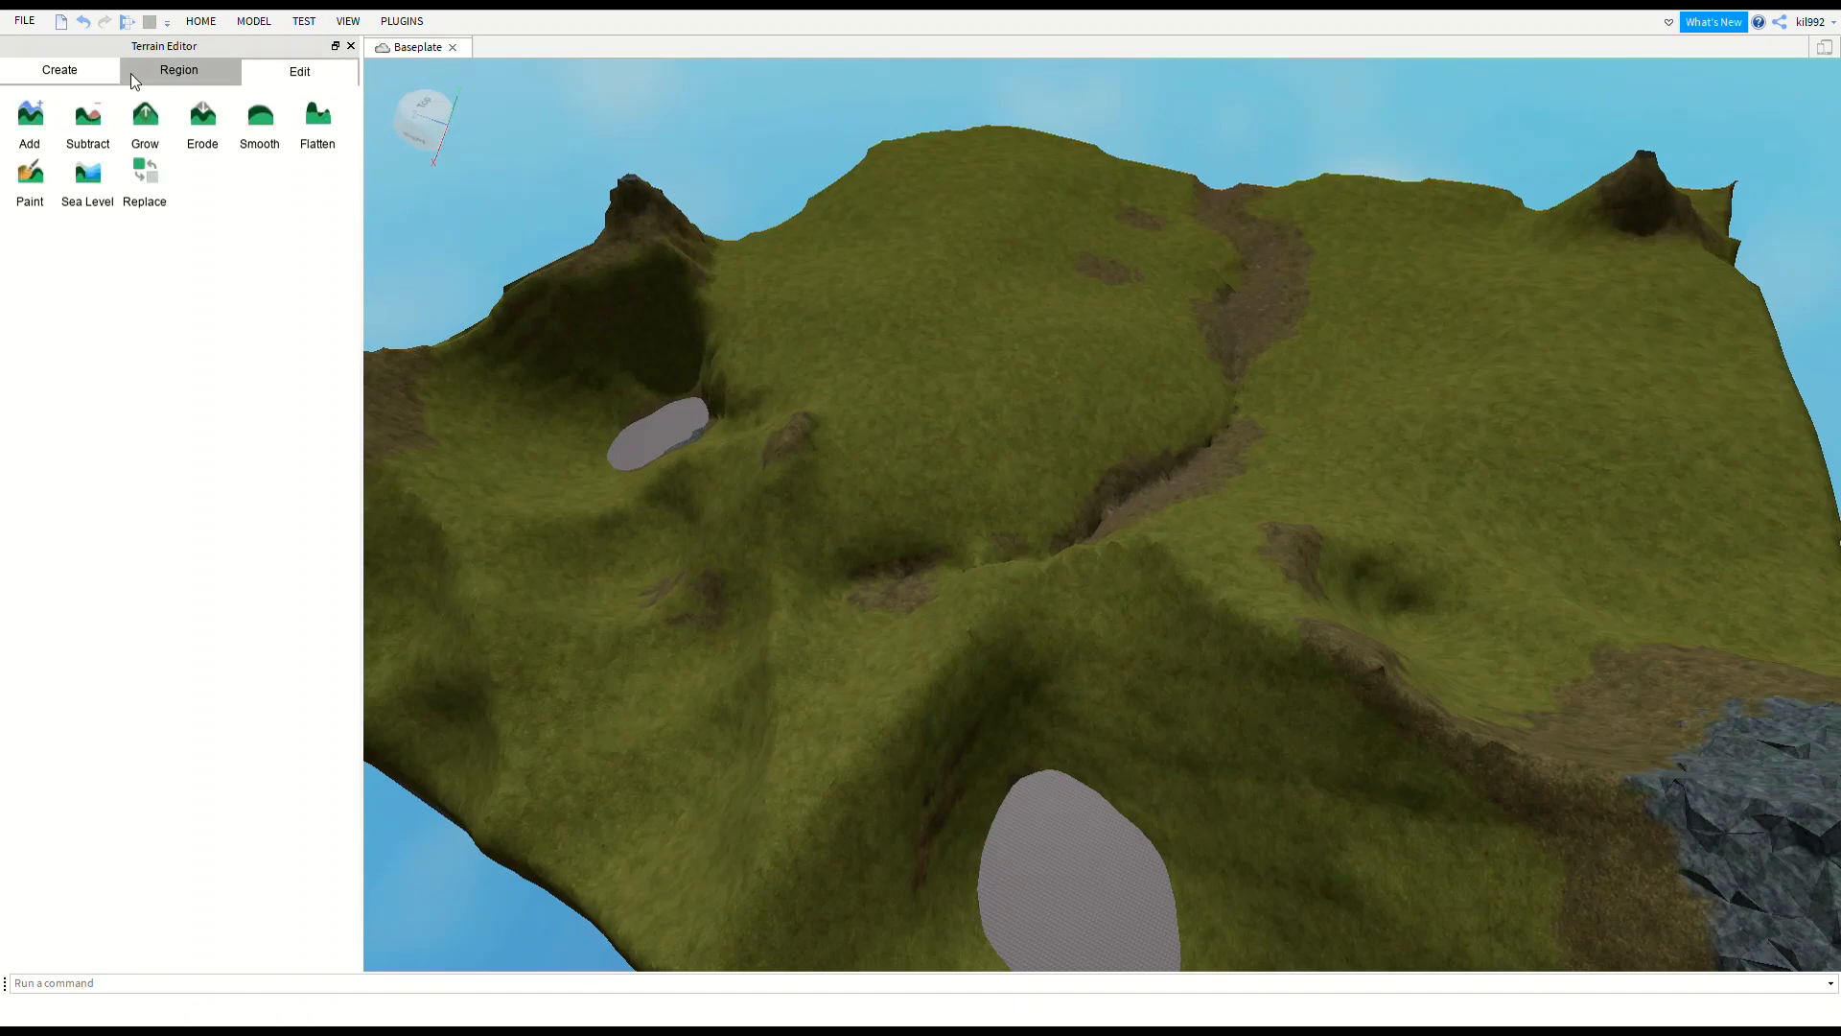
mouse_move(1052, 280)
right_mouse_down()
mouse_move(1022, 276)
mouse_move(1038, 273)
right_mouse_up()
scroll(1037, 270, "down", 10)
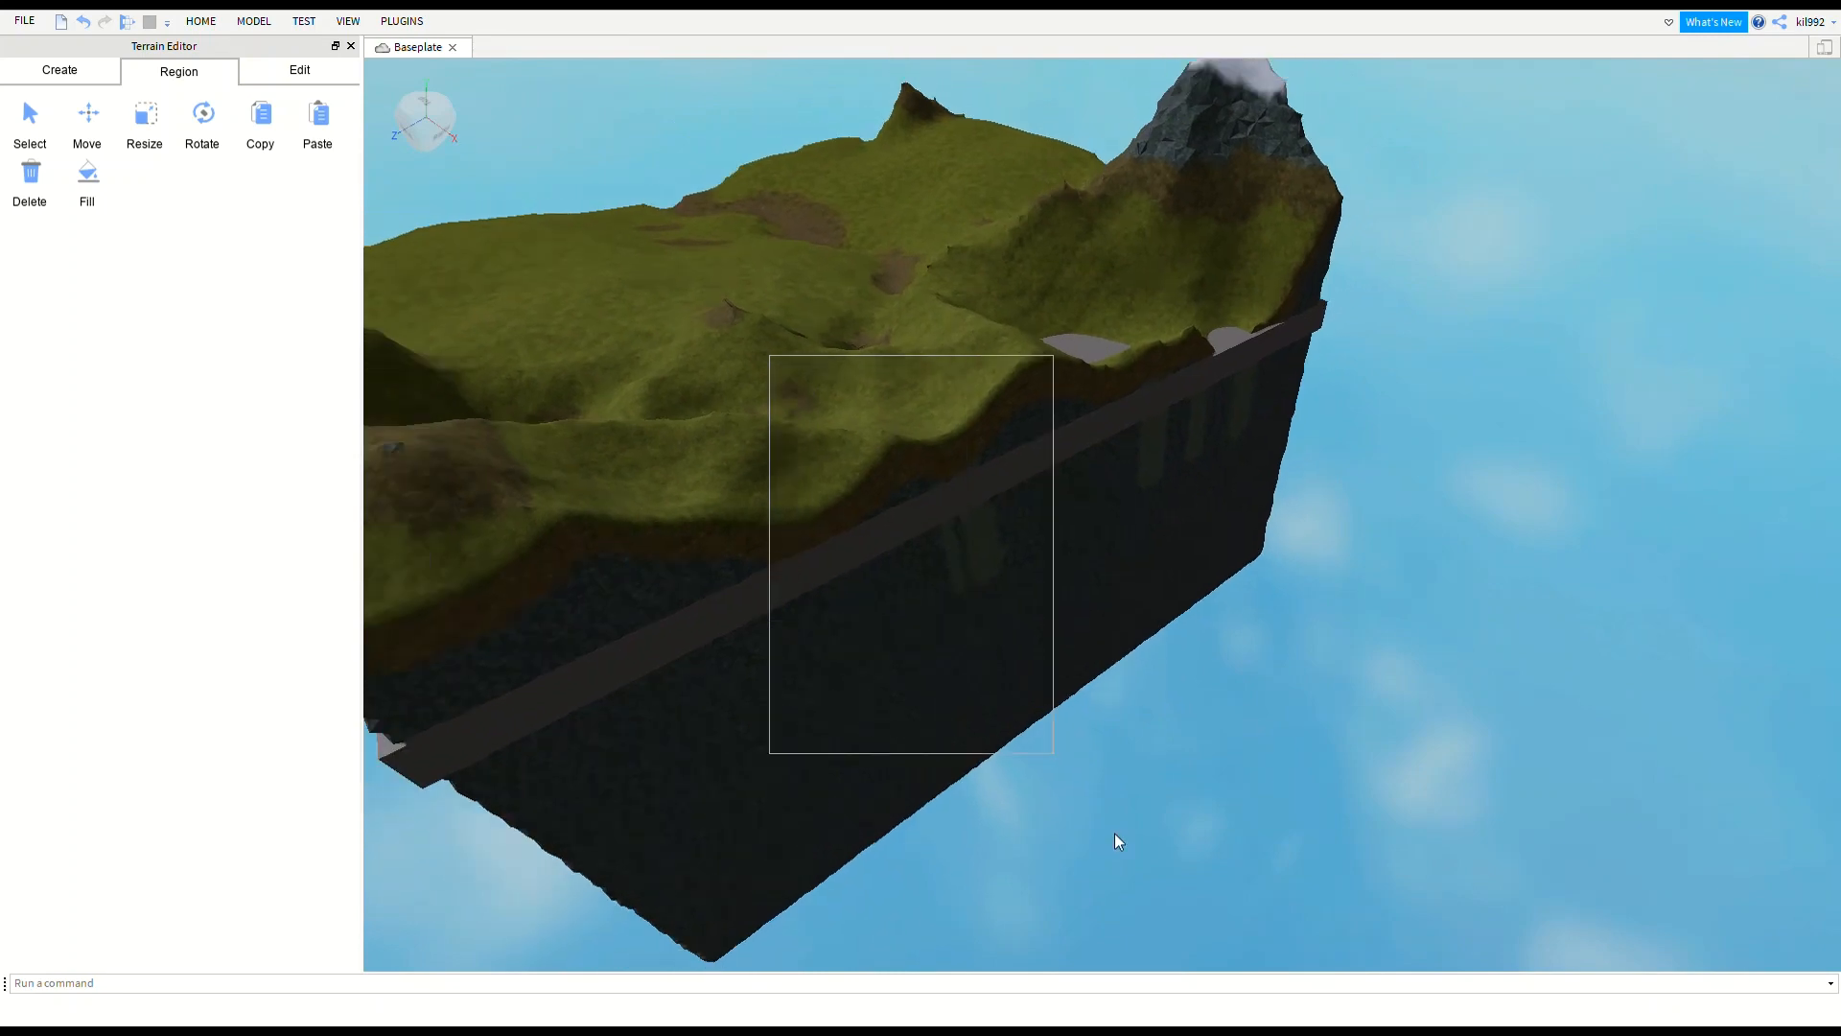
right_click_drag(1291, 779, 1294, 775)
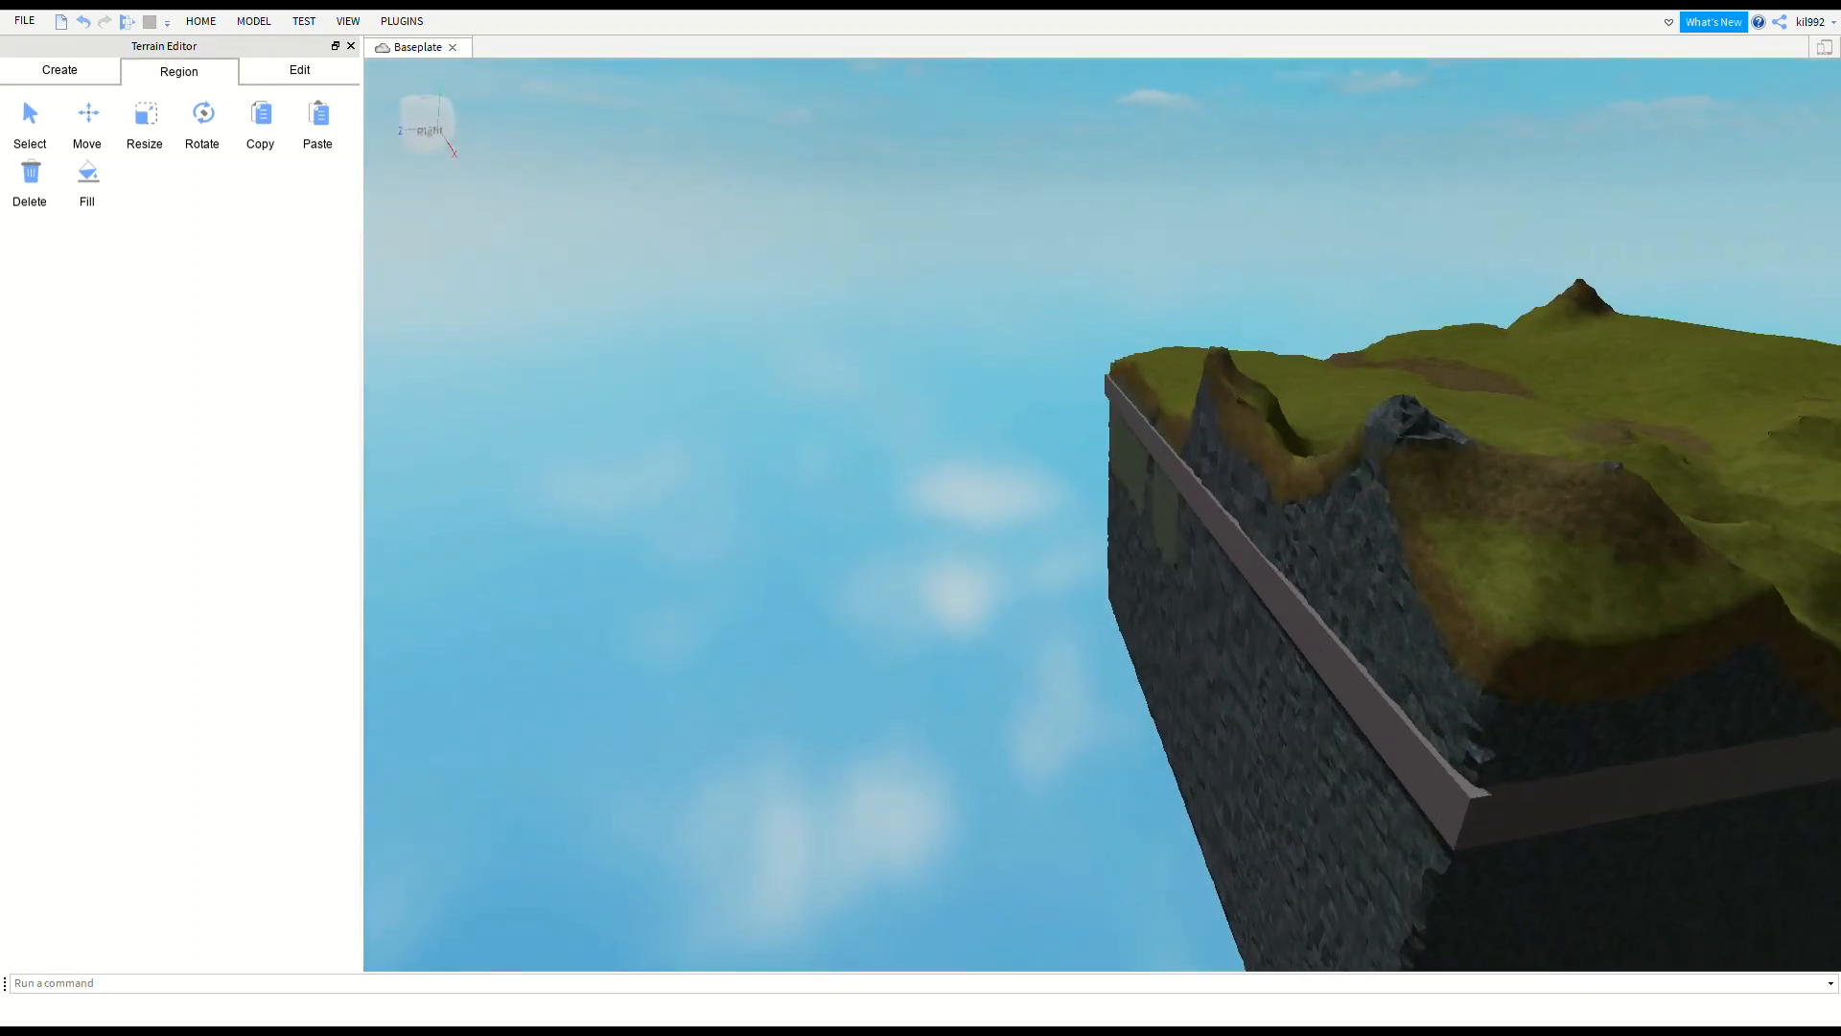
Show the Explorer and Properties windows, delete the Baseplate part from the Workspace, and hide the Explorer again.
left_click(1671, 25)
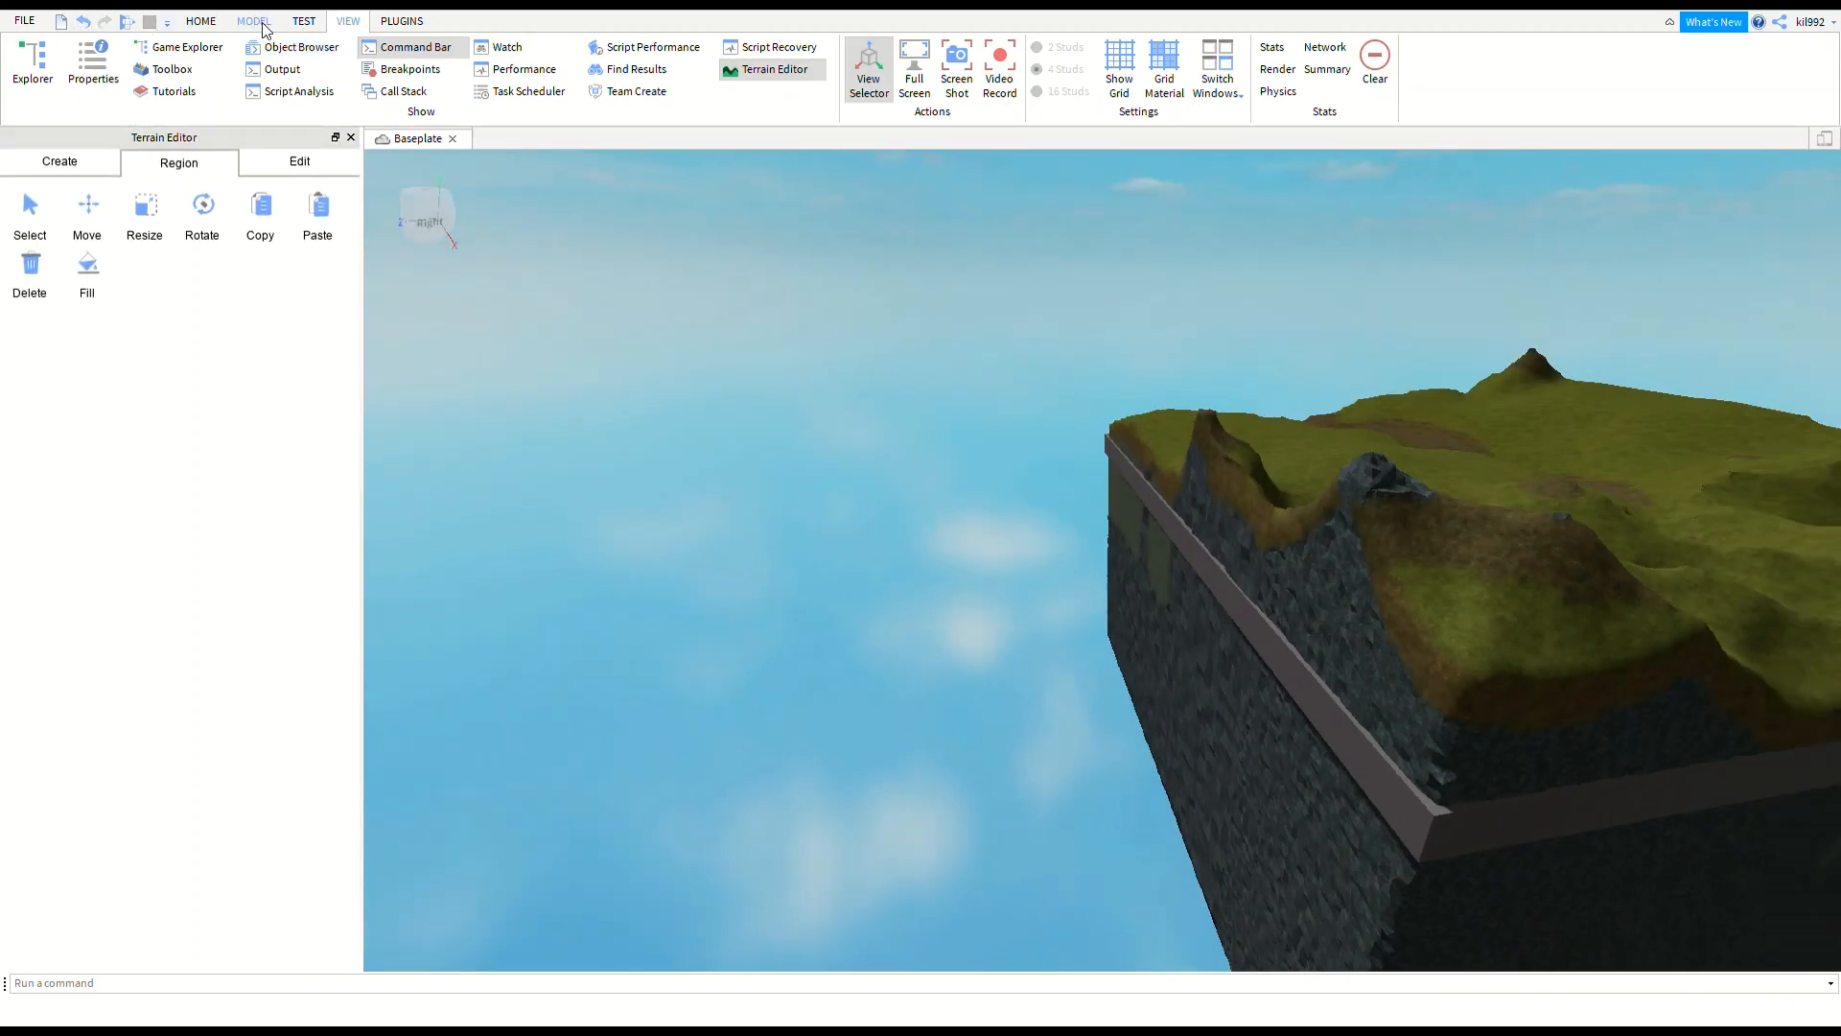
left_click(93, 67)
left_click(32, 67)
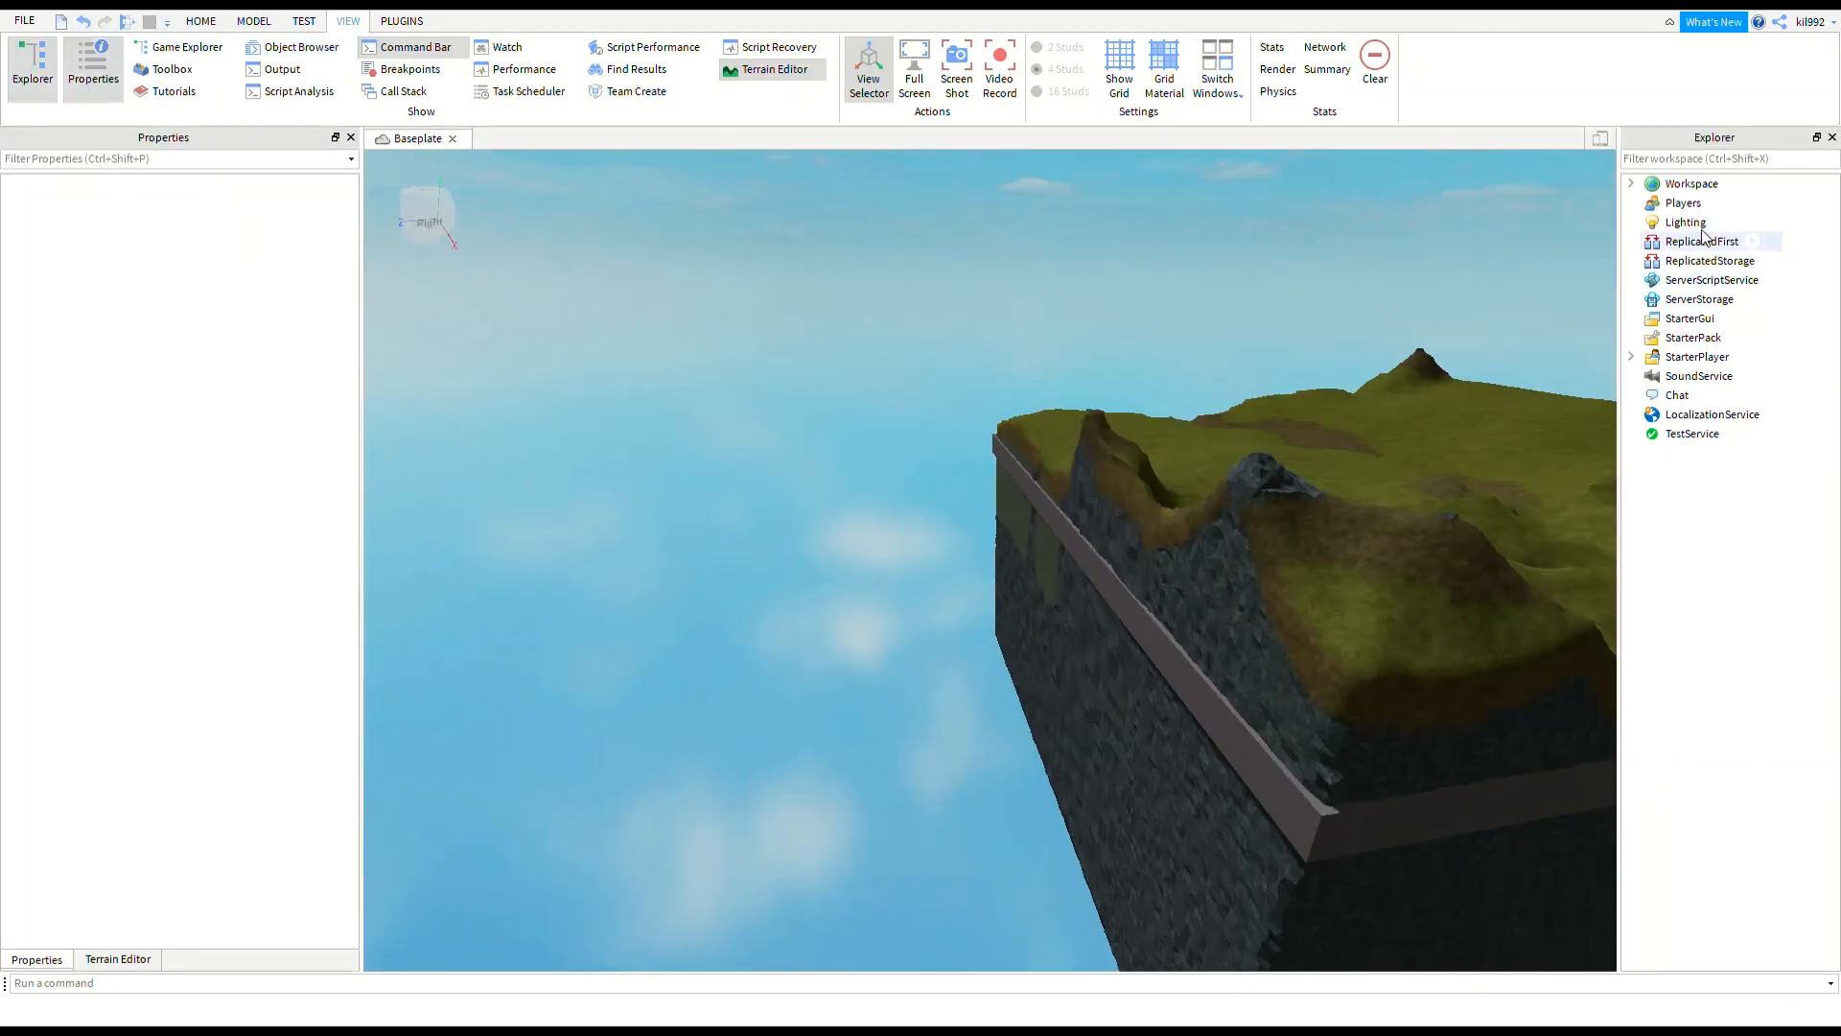
left_click(1702, 222)
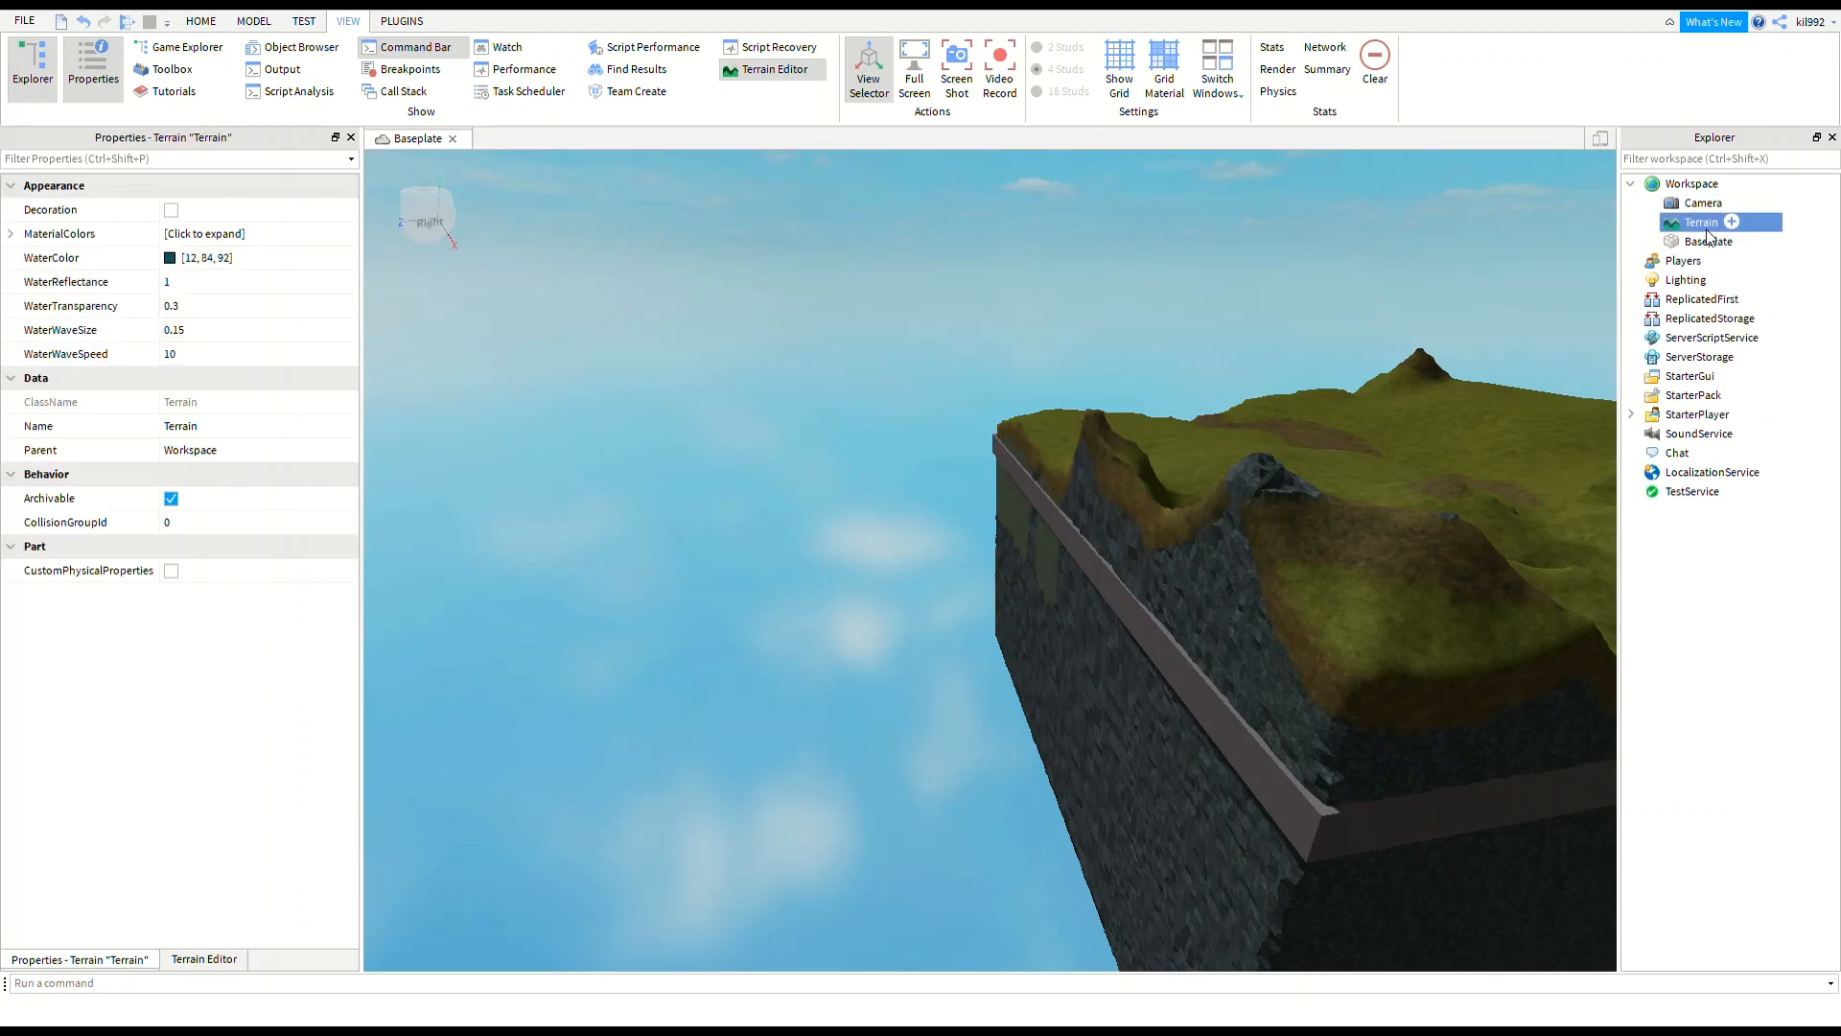
left_click(1706, 244)
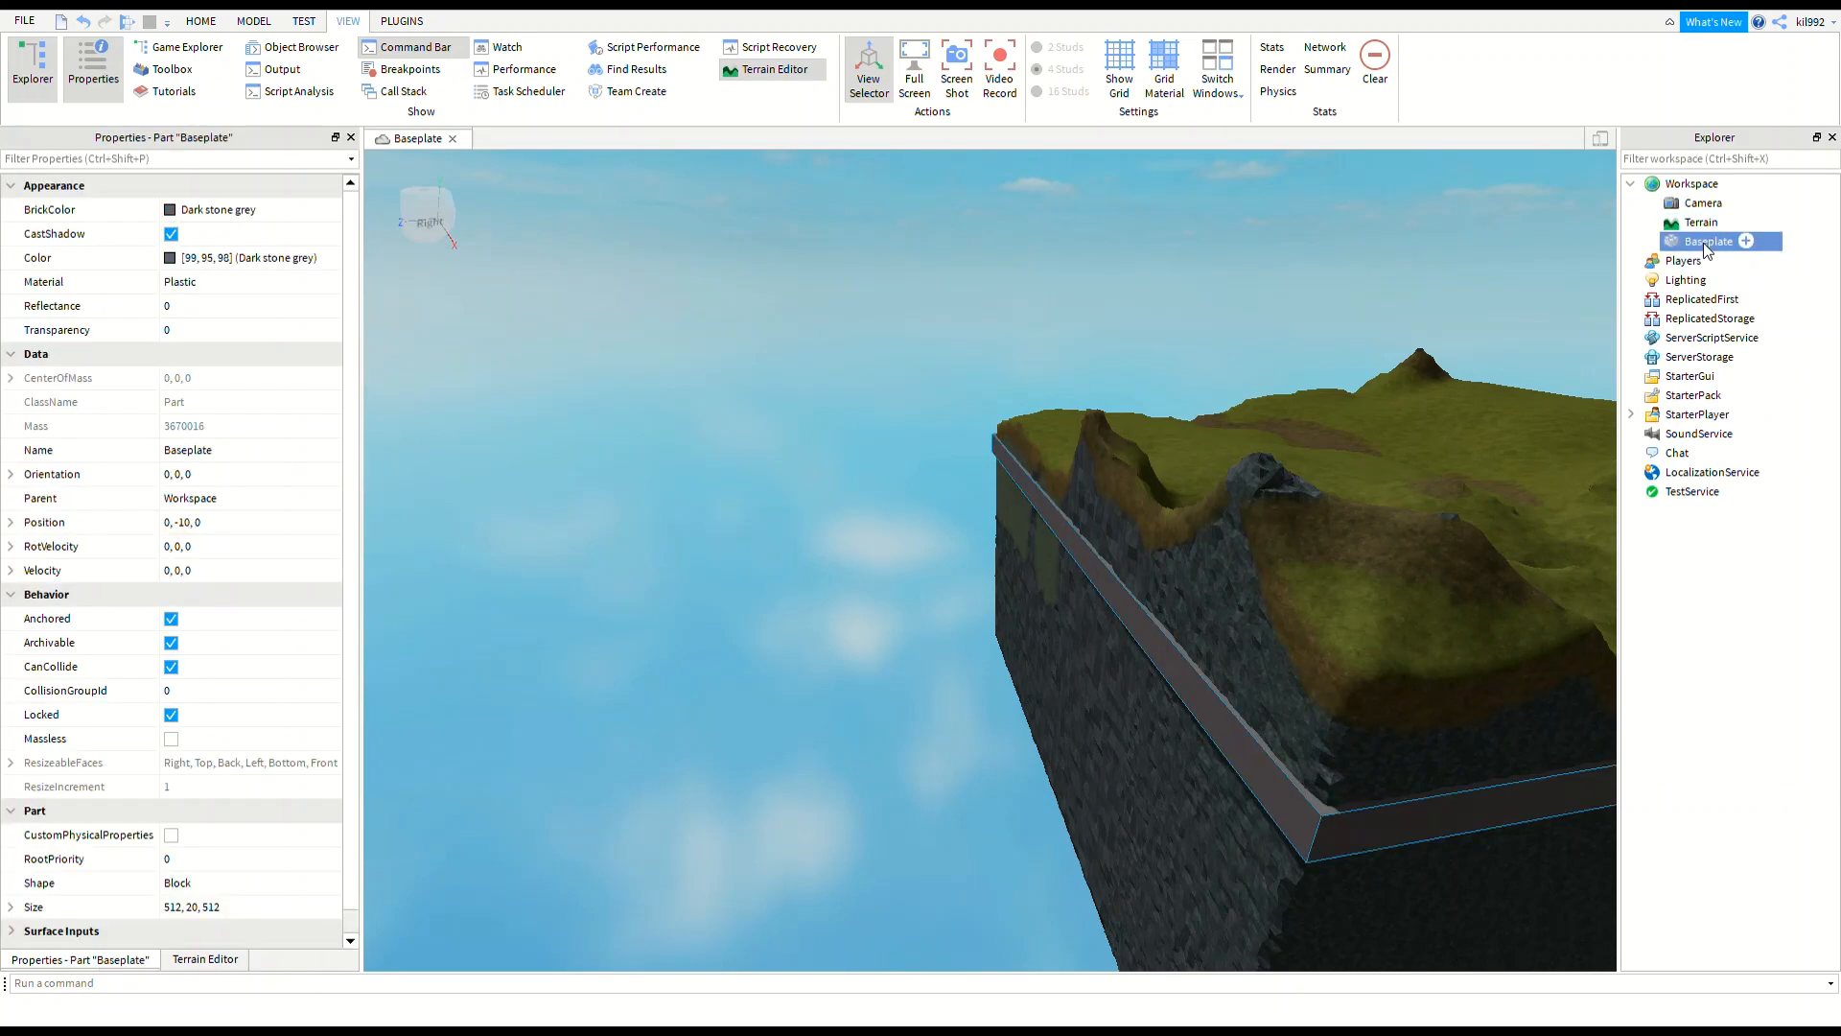
key("Delete")
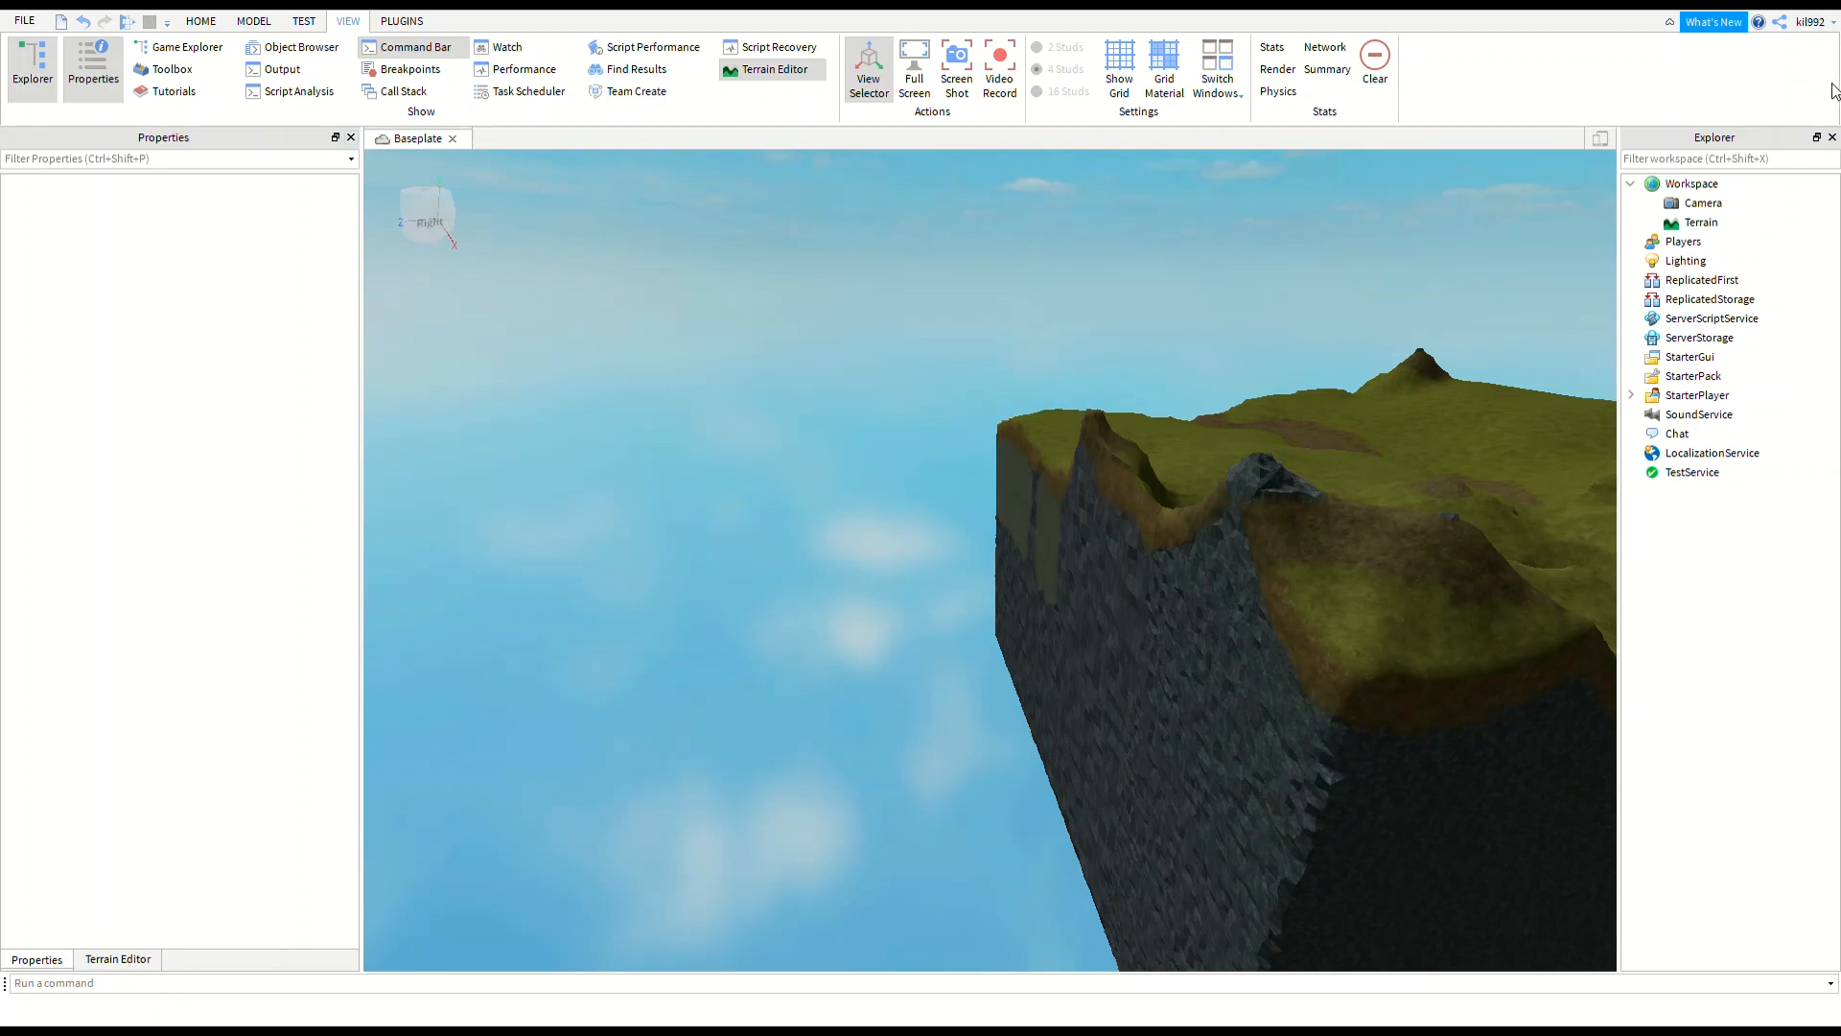
left_click(1831, 137)
left_click(1668, 22)
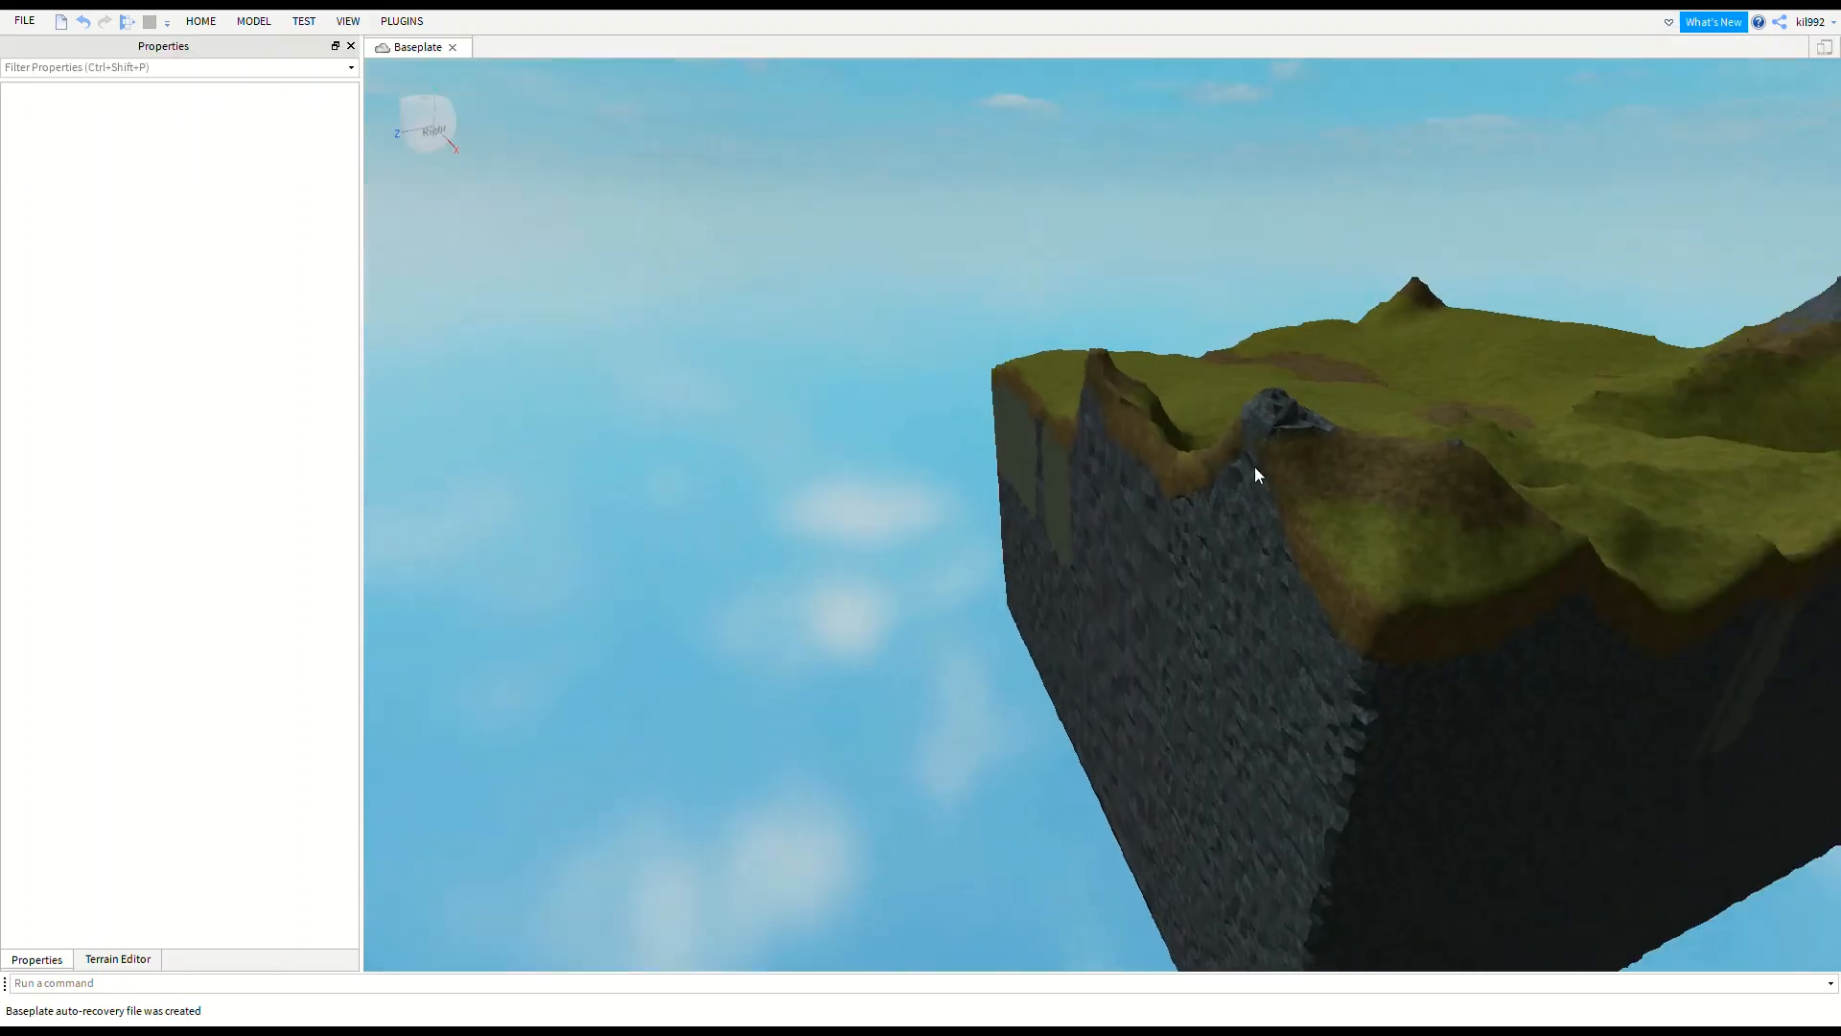
Examine the terrain's hollows and its whole surface from above with the baseplate gone.
right_click_drag(1254, 467, 1254, 466)
scroll(1250, 469, "down", 5)
scroll(1250, 468, "down", 10)
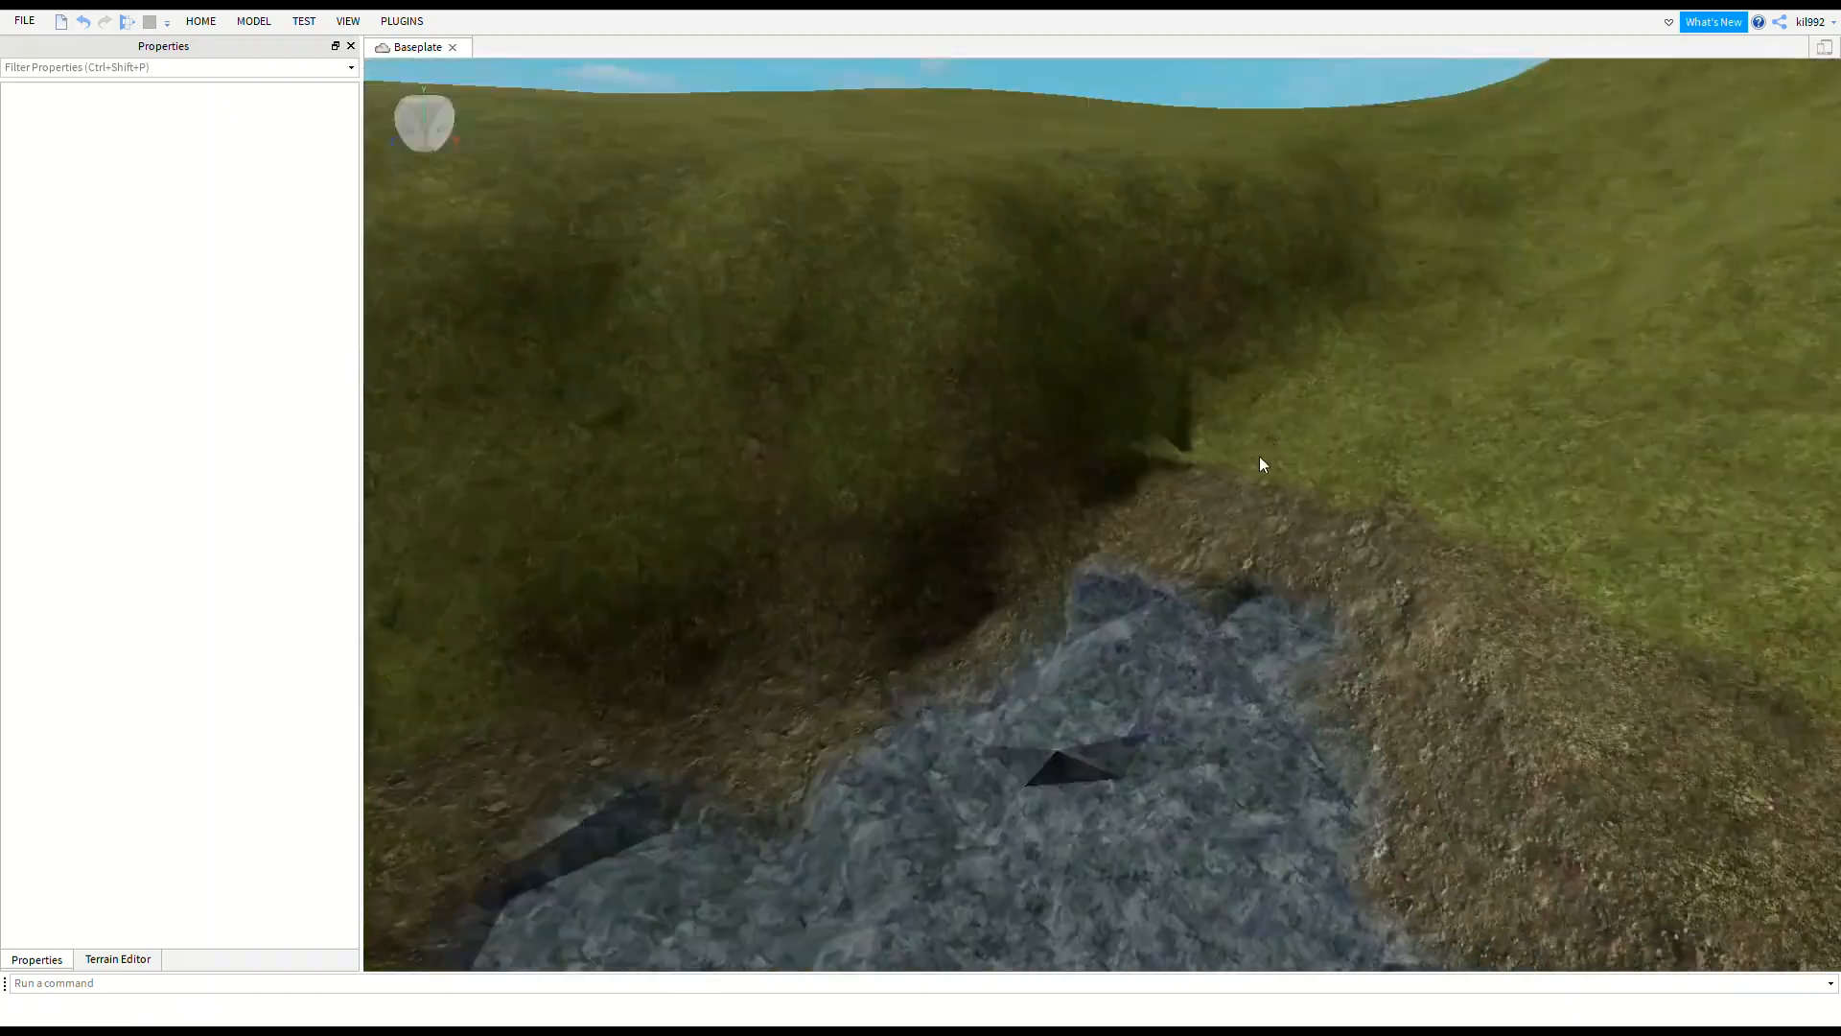
right_click_drag(1258, 463, 1091, 414)
scroll(1254, 468, "down", 10)
scroll(1254, 466, "down", 5)
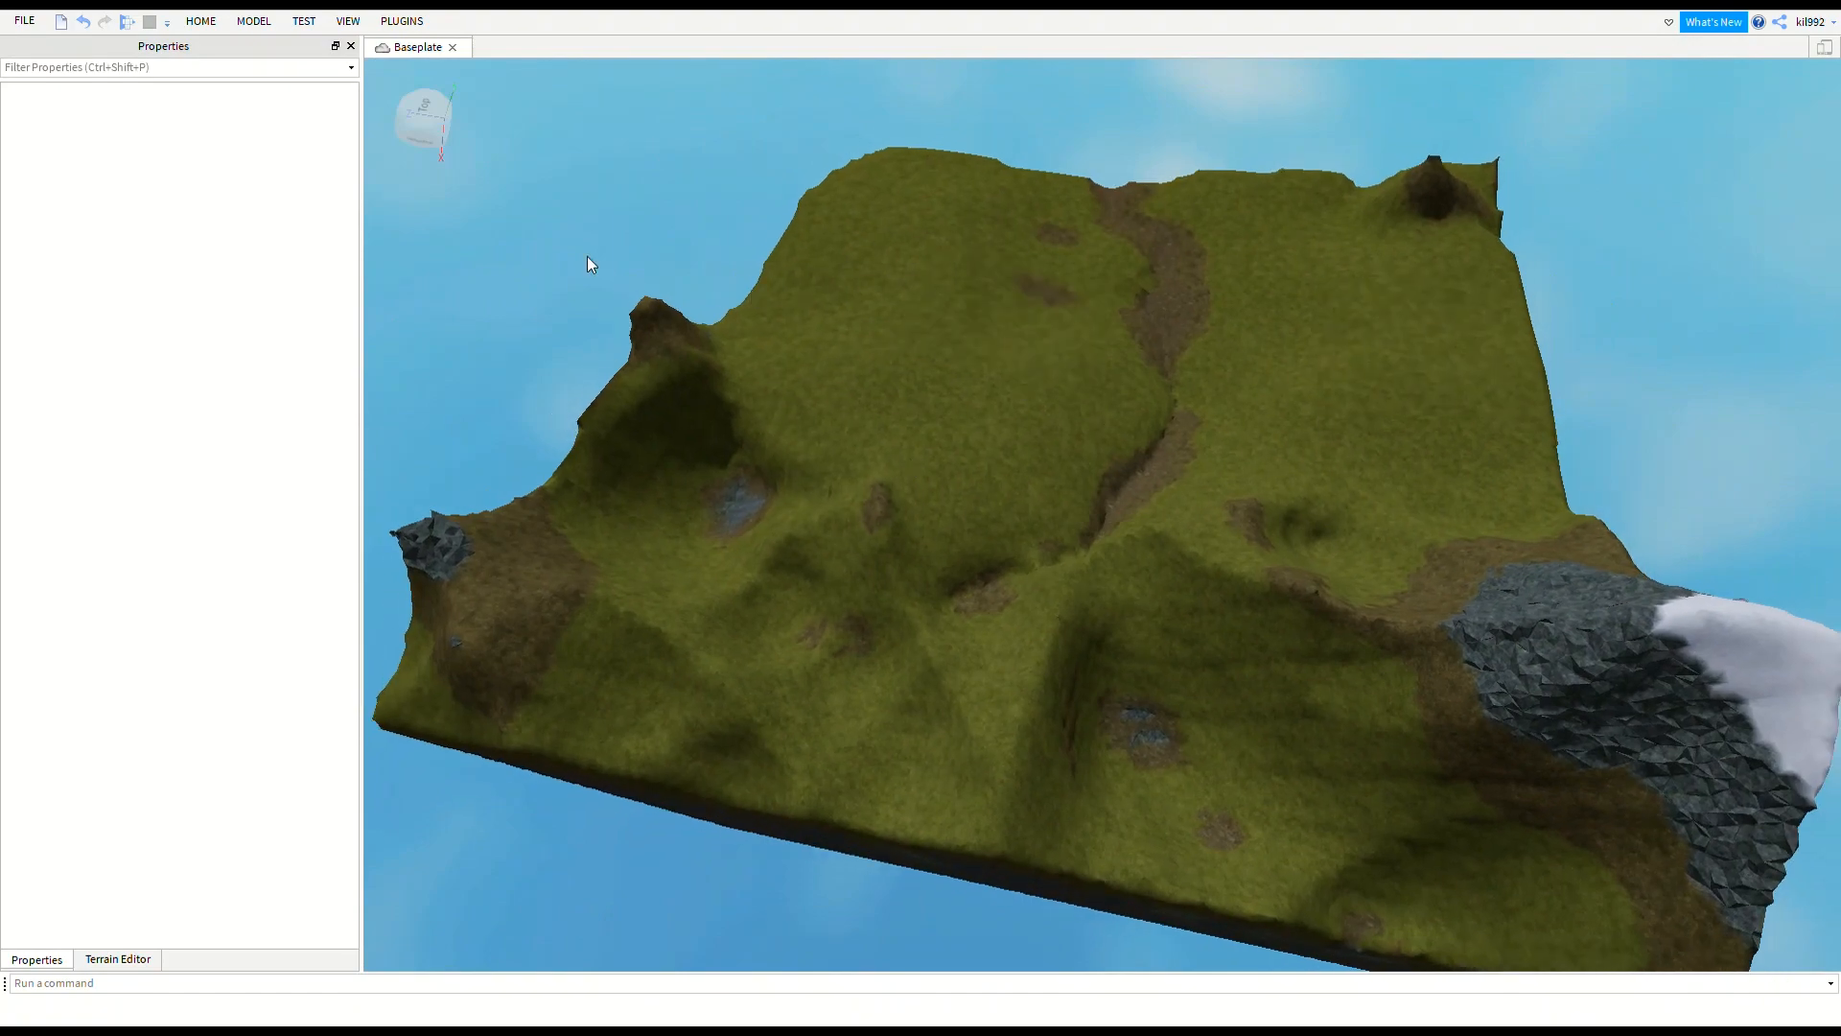
Close the Properties window and select a box-shaped terrain region in the empty space beside the terrain's edge.
left_click(351, 48)
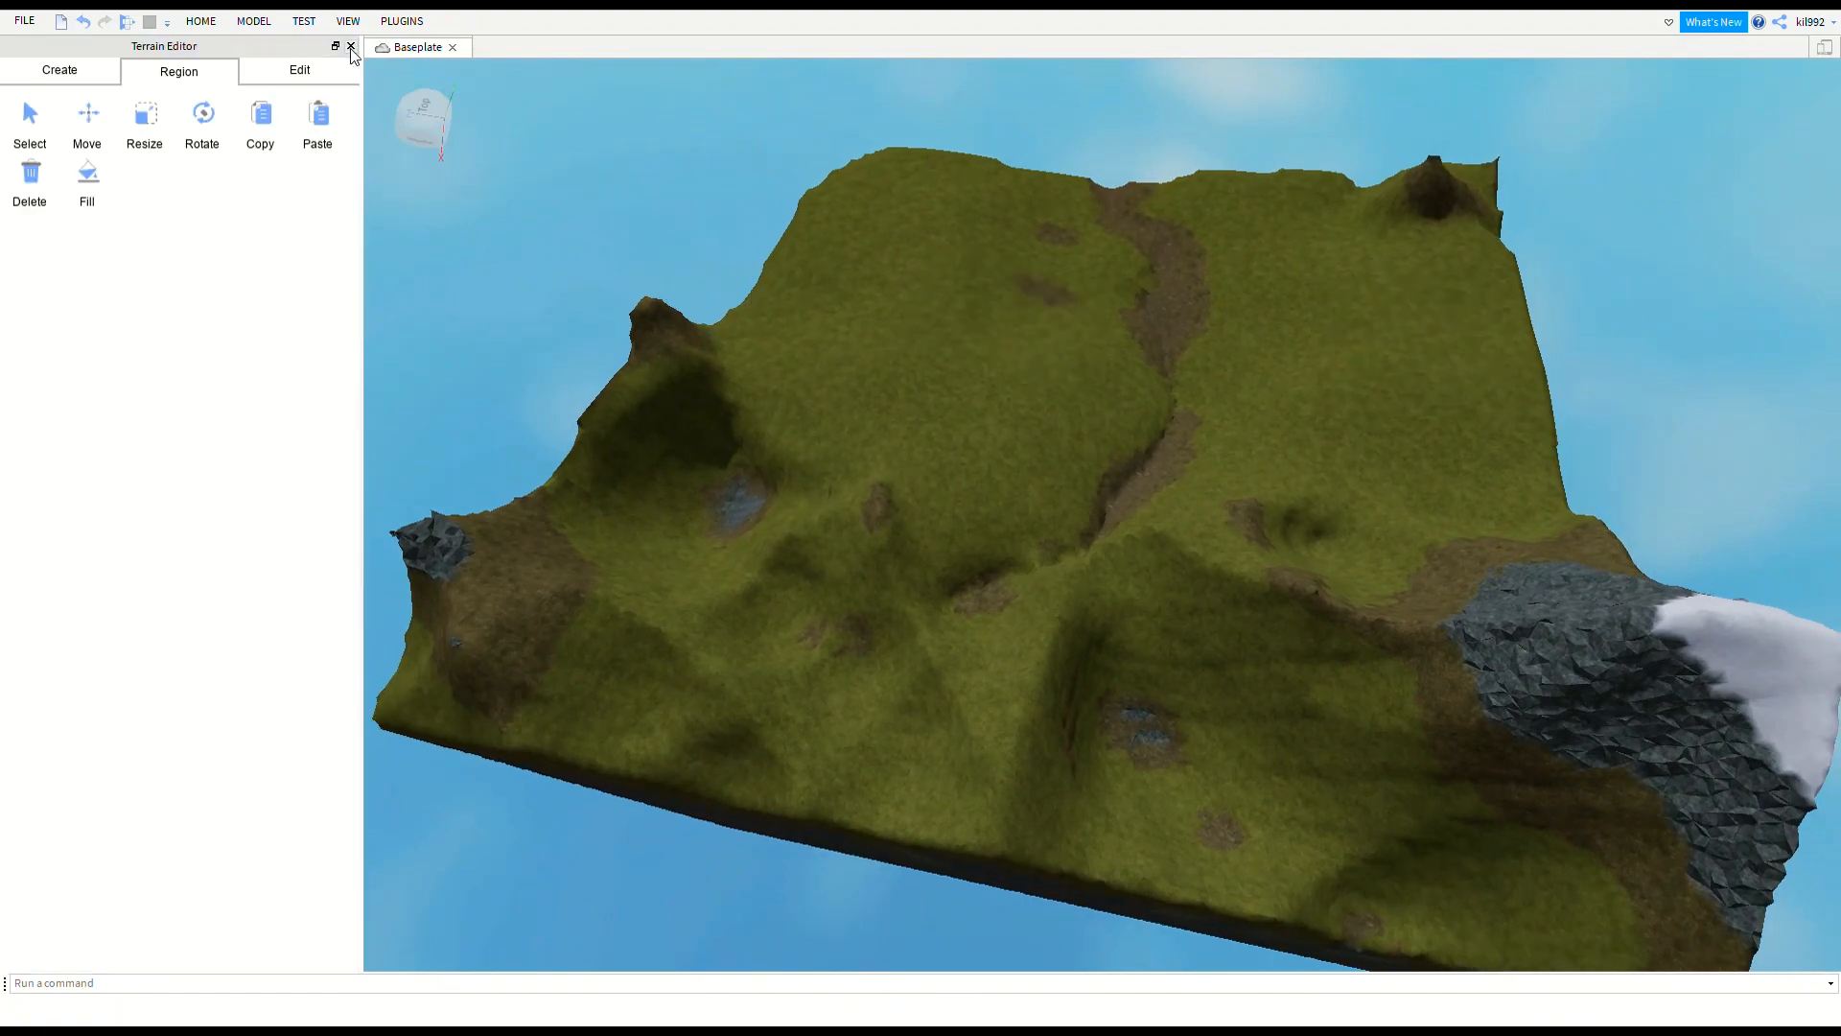
mouse_move(974, 515)
right_mouse_down()
mouse_move(949, 509)
mouse_move(974, 514)
right_mouse_up()
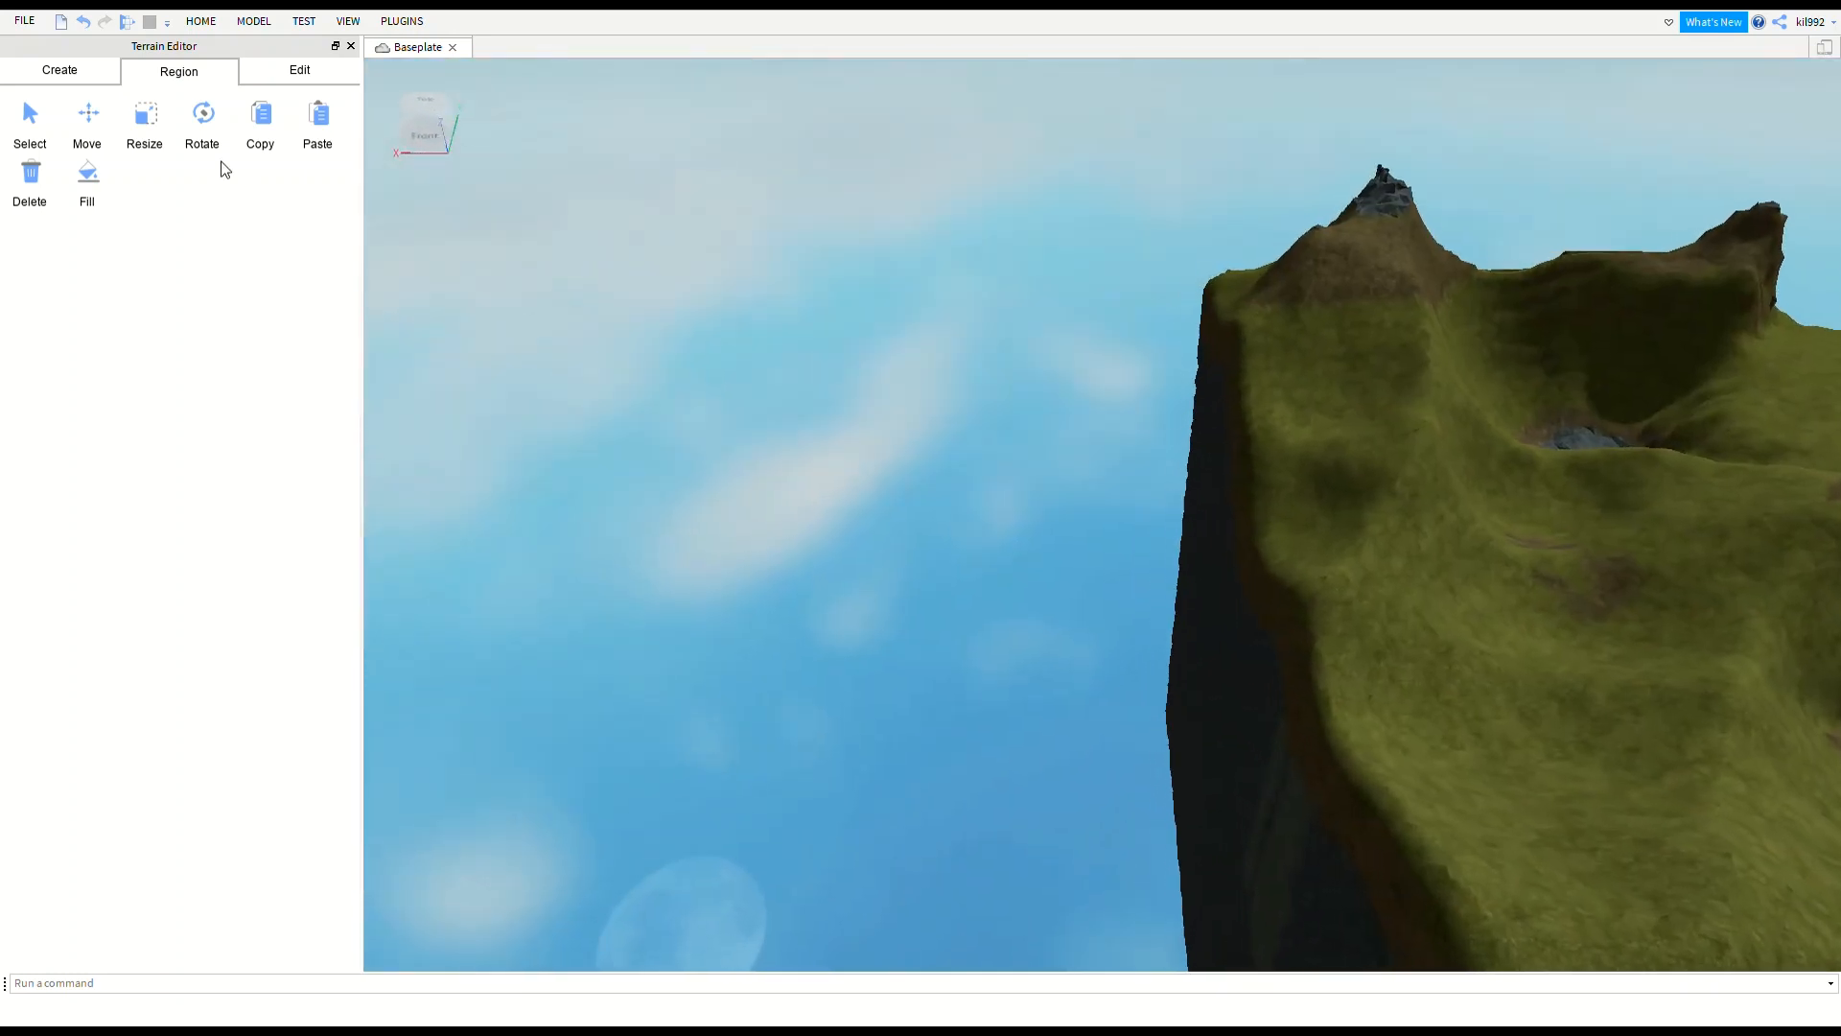
left_click(30, 125)
right_click_drag(1113, 640, 1113, 640)
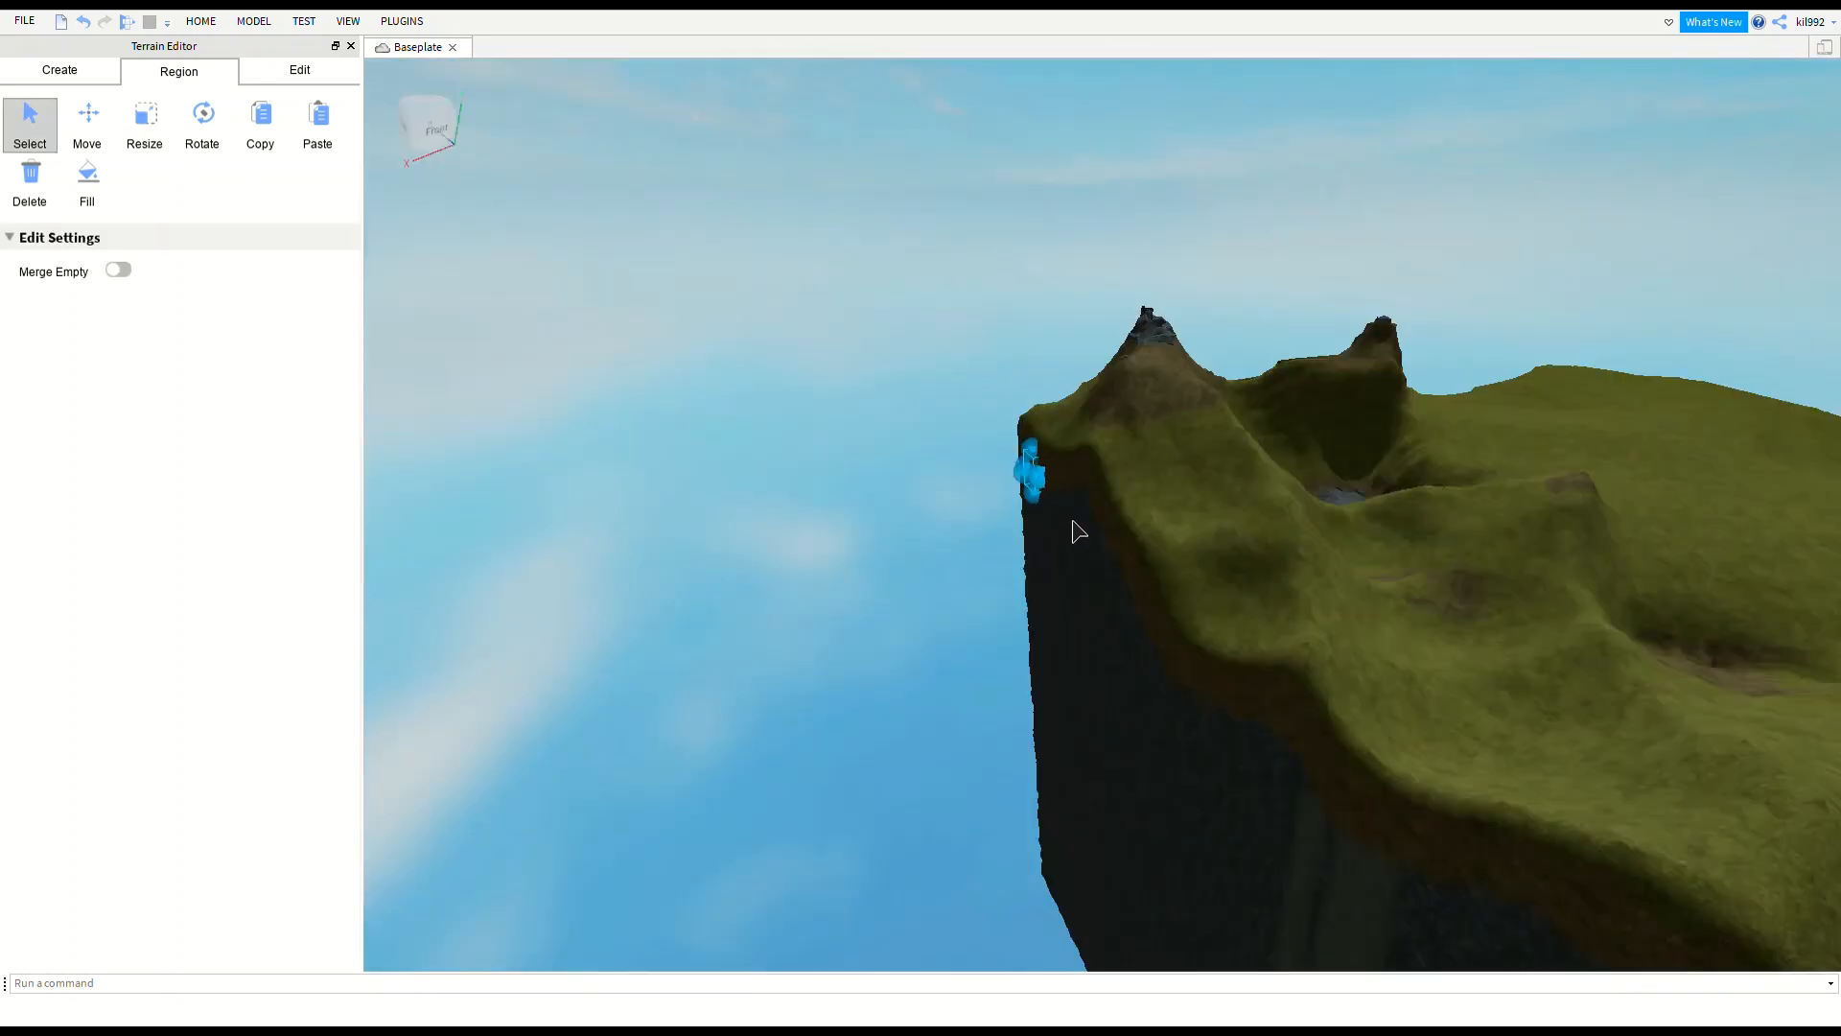
left_click_drag(1110, 655, 964, 746)
left_click_drag(819, 784, 767, 774)
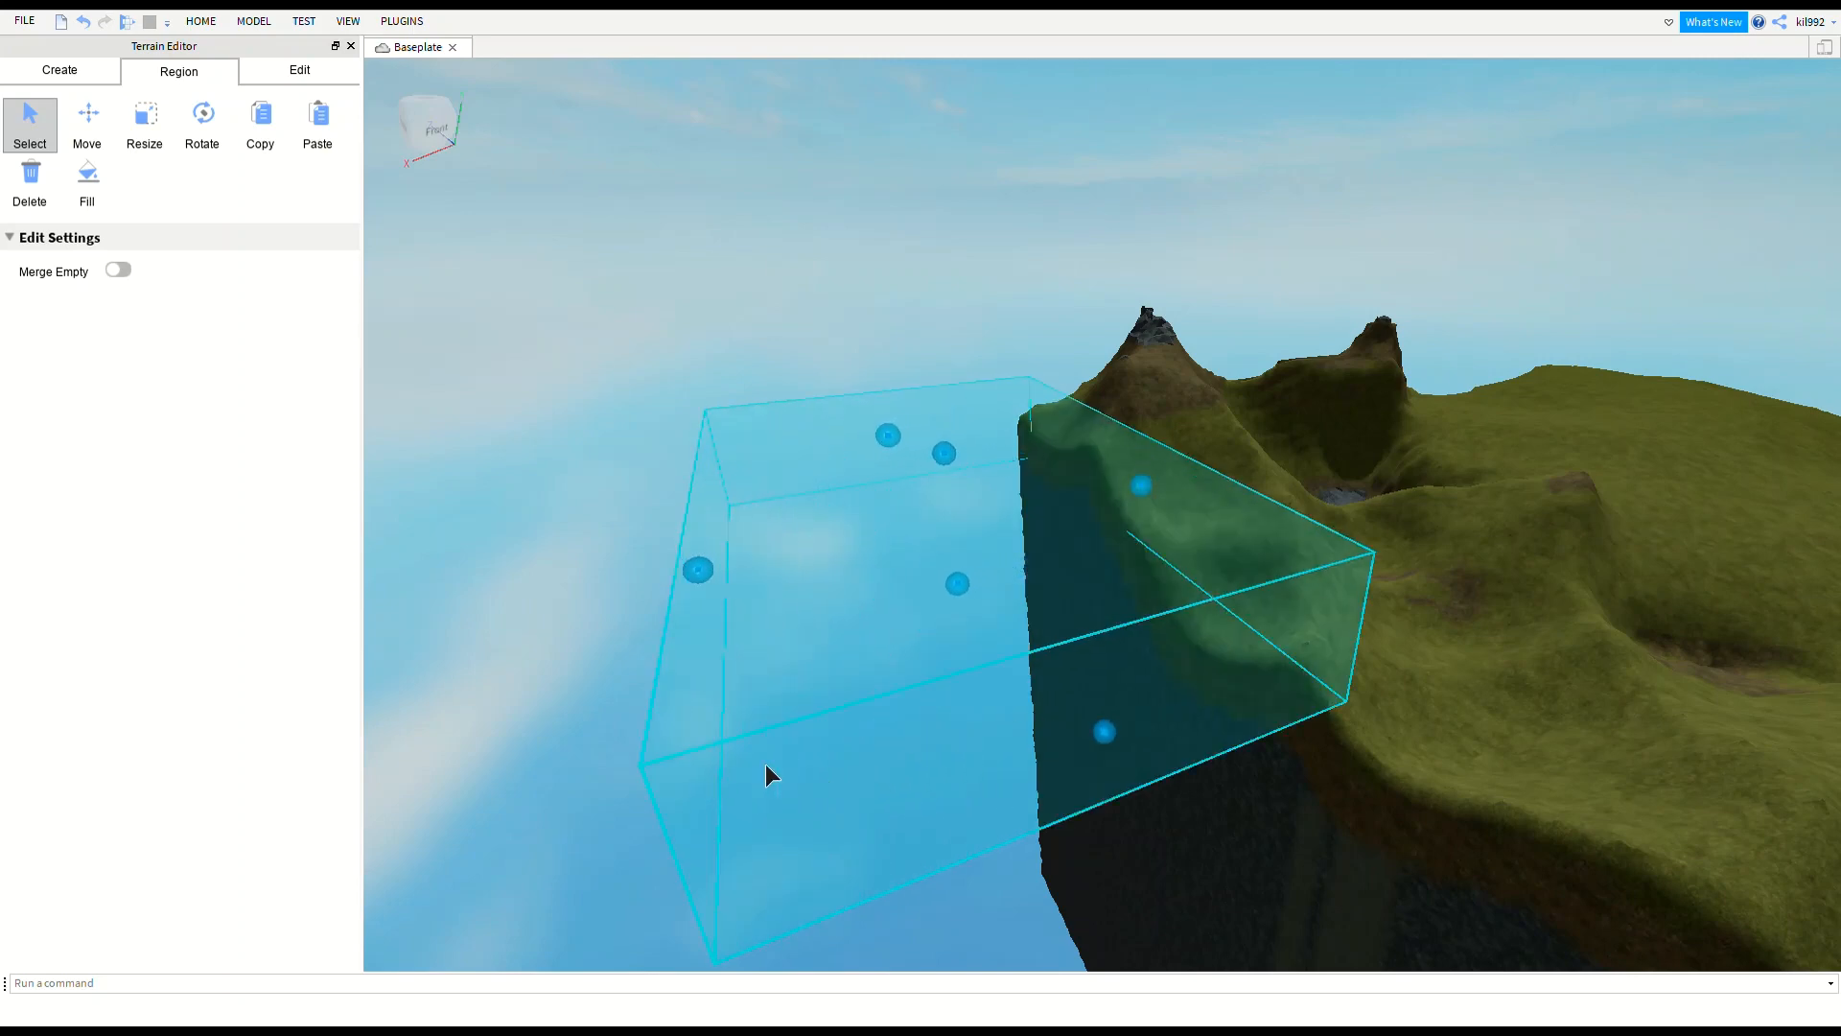
left_click_drag(1154, 767, 849, 524)
Extend the selected region slightly on its front side and rotate it a quarter turn about its vertical axis.
left_click(84, 124)
right_click_drag(818, 378, 576, 378)
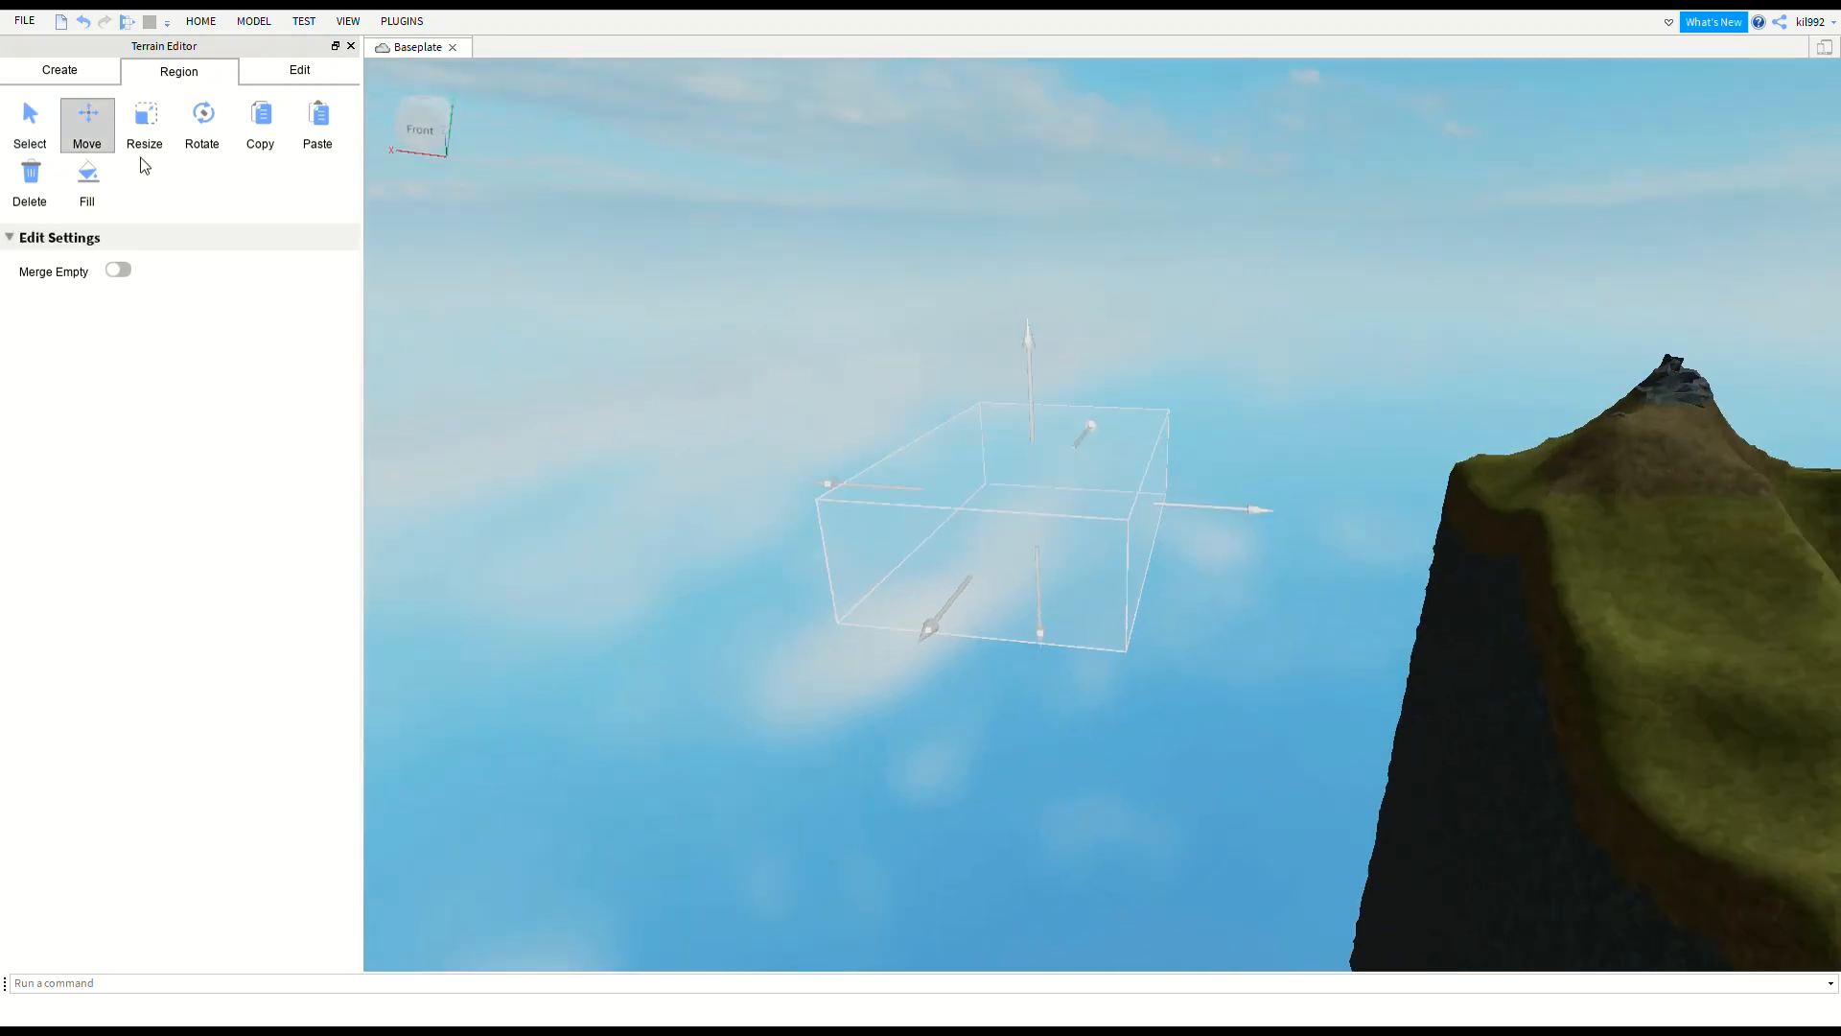
mouse_move(992, 614)
left_mouse_down()
mouse_move(1011, 572)
mouse_move(1005, 645)
left_mouse_up()
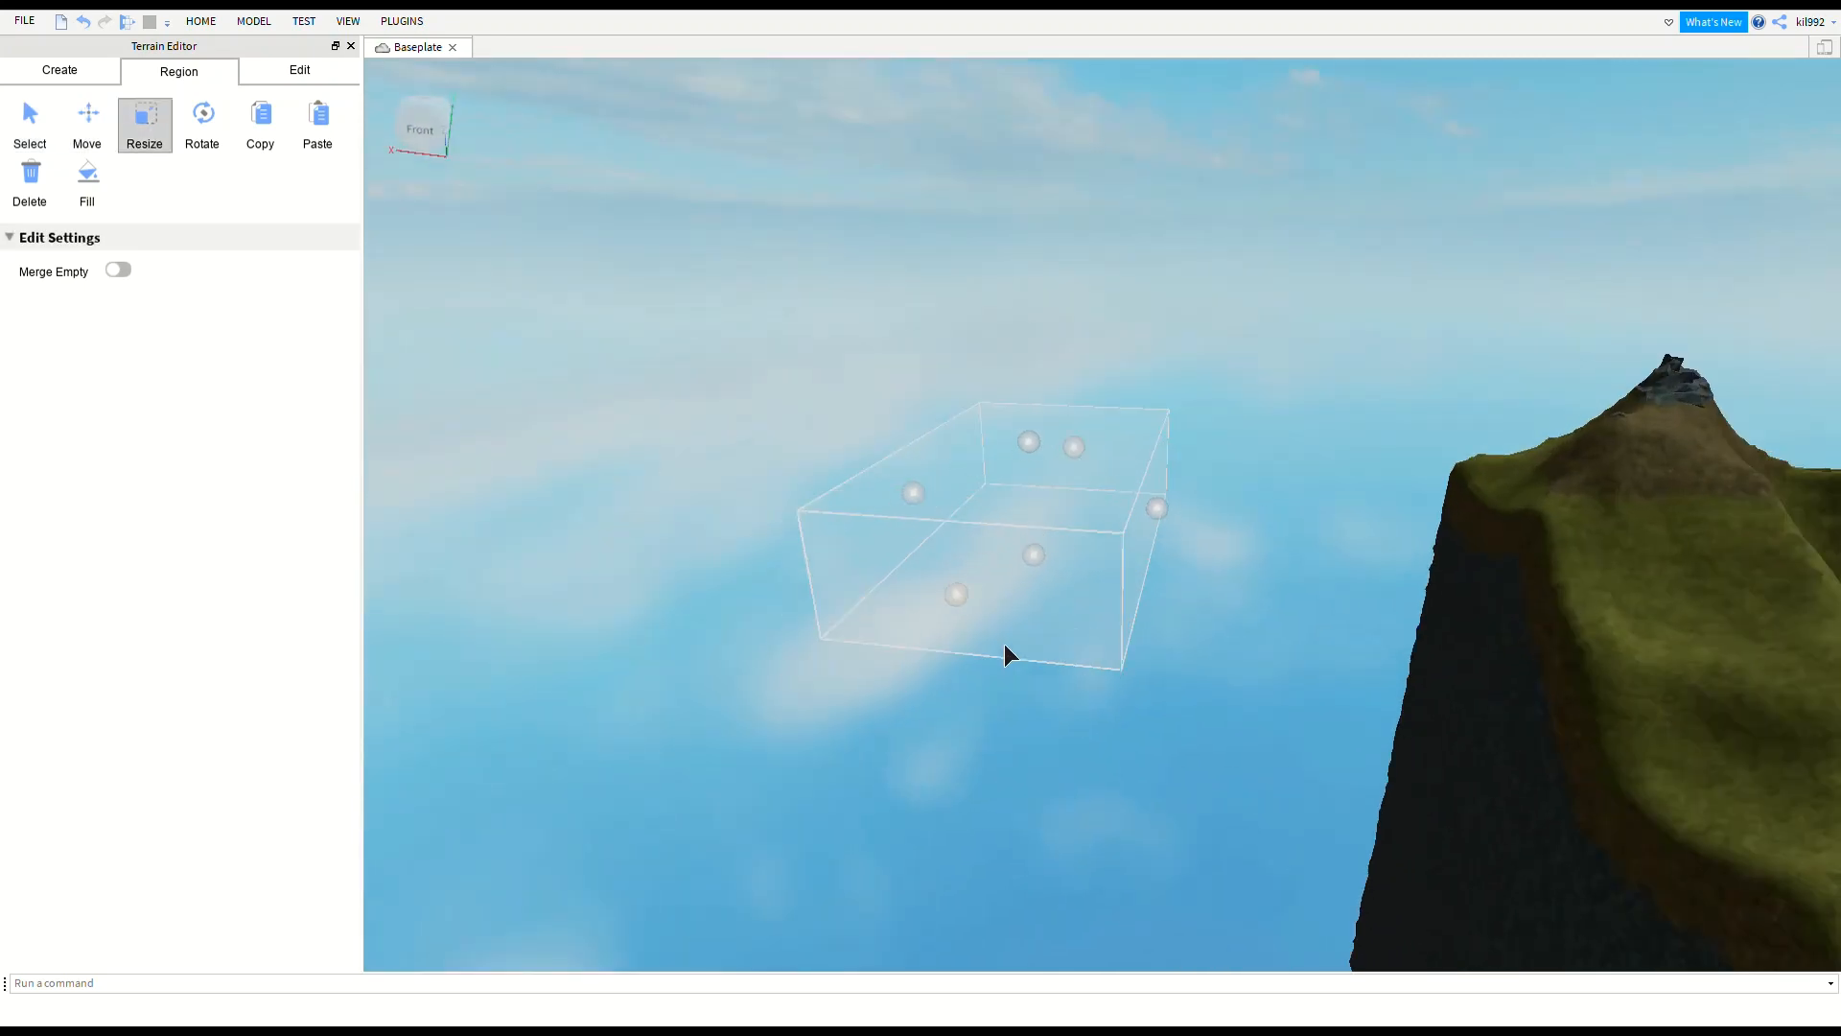
left_click(202, 120)
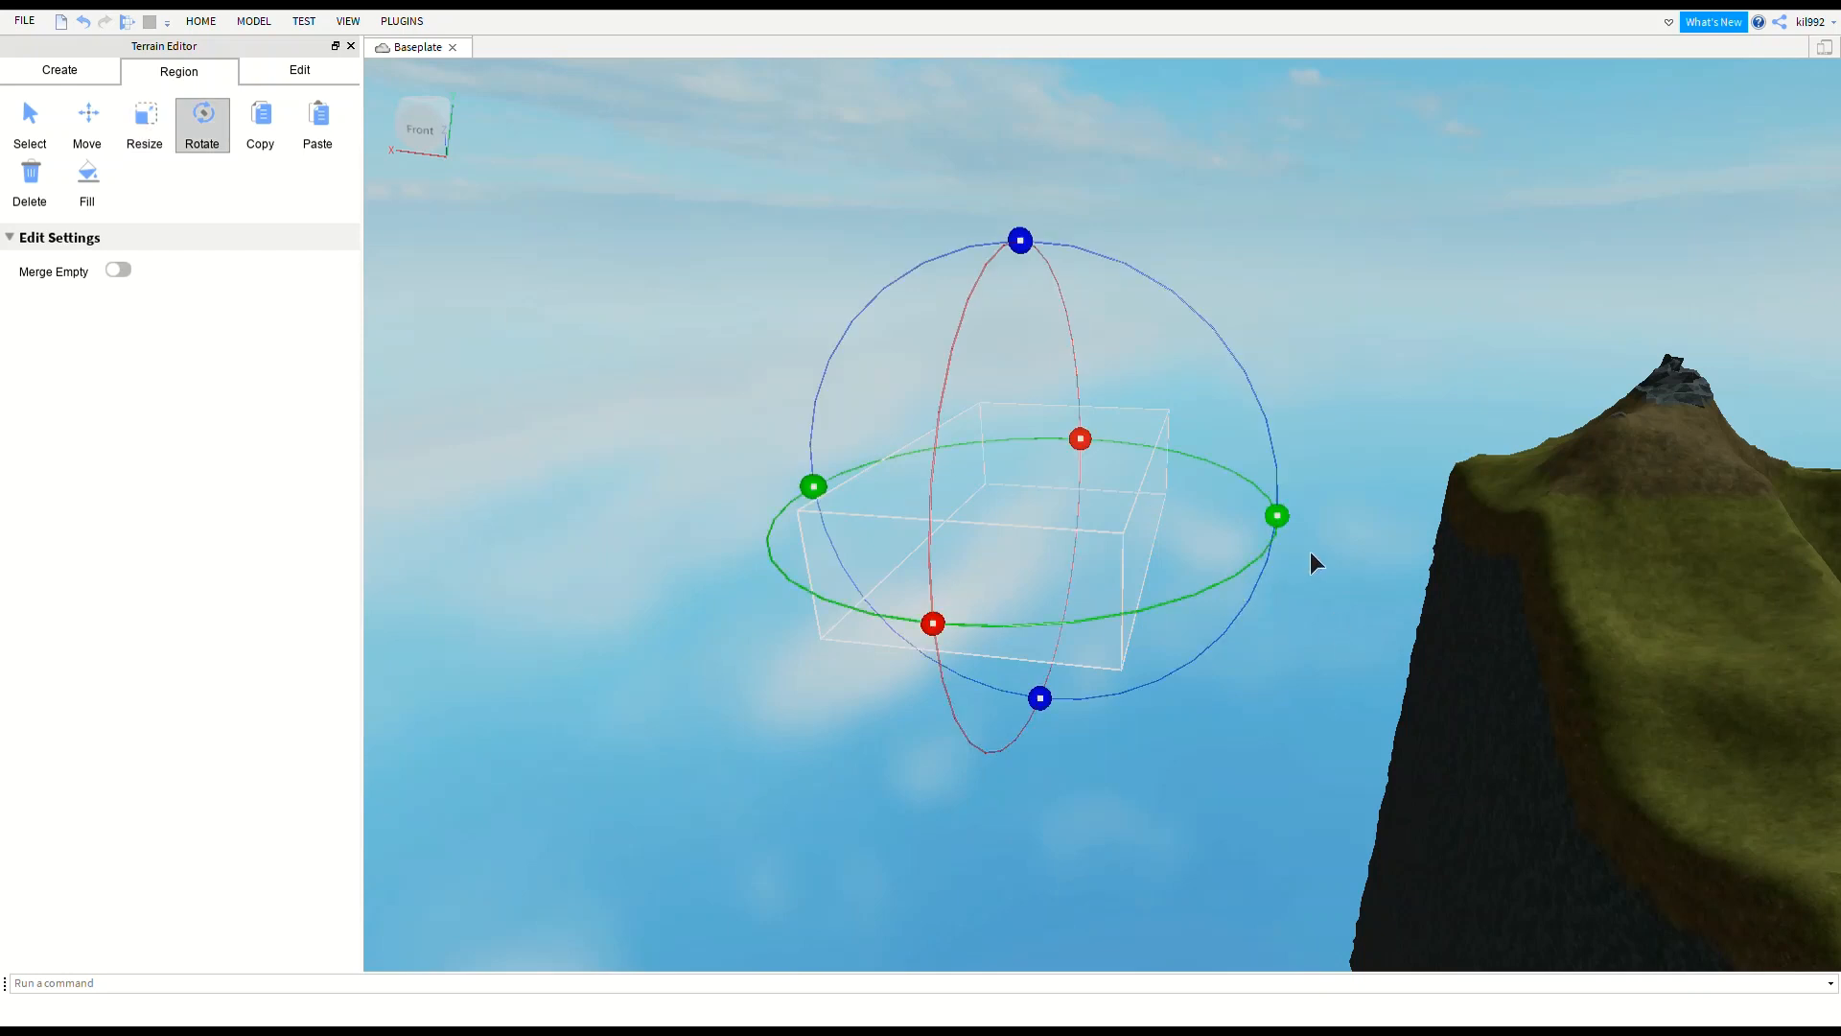
left_click_drag(1314, 563, 1176, 652)
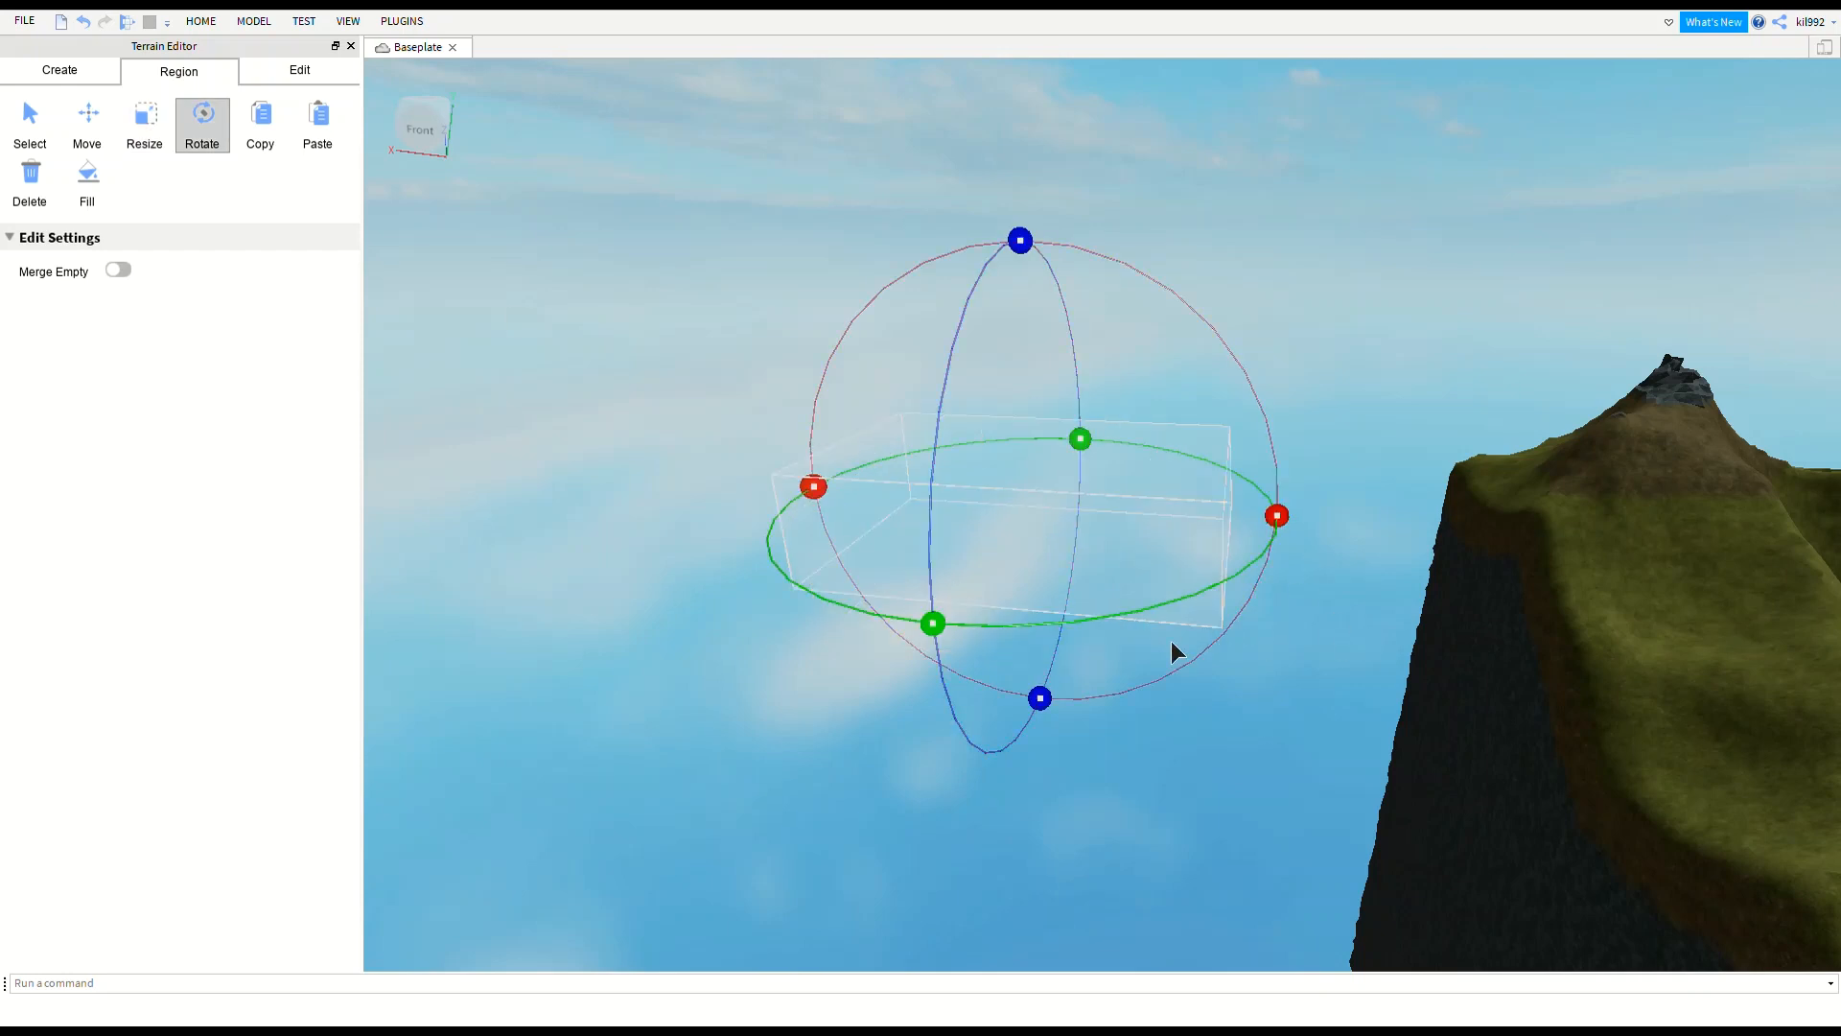
Fill the rotated region with the white snow material.
left_click(268, 126)
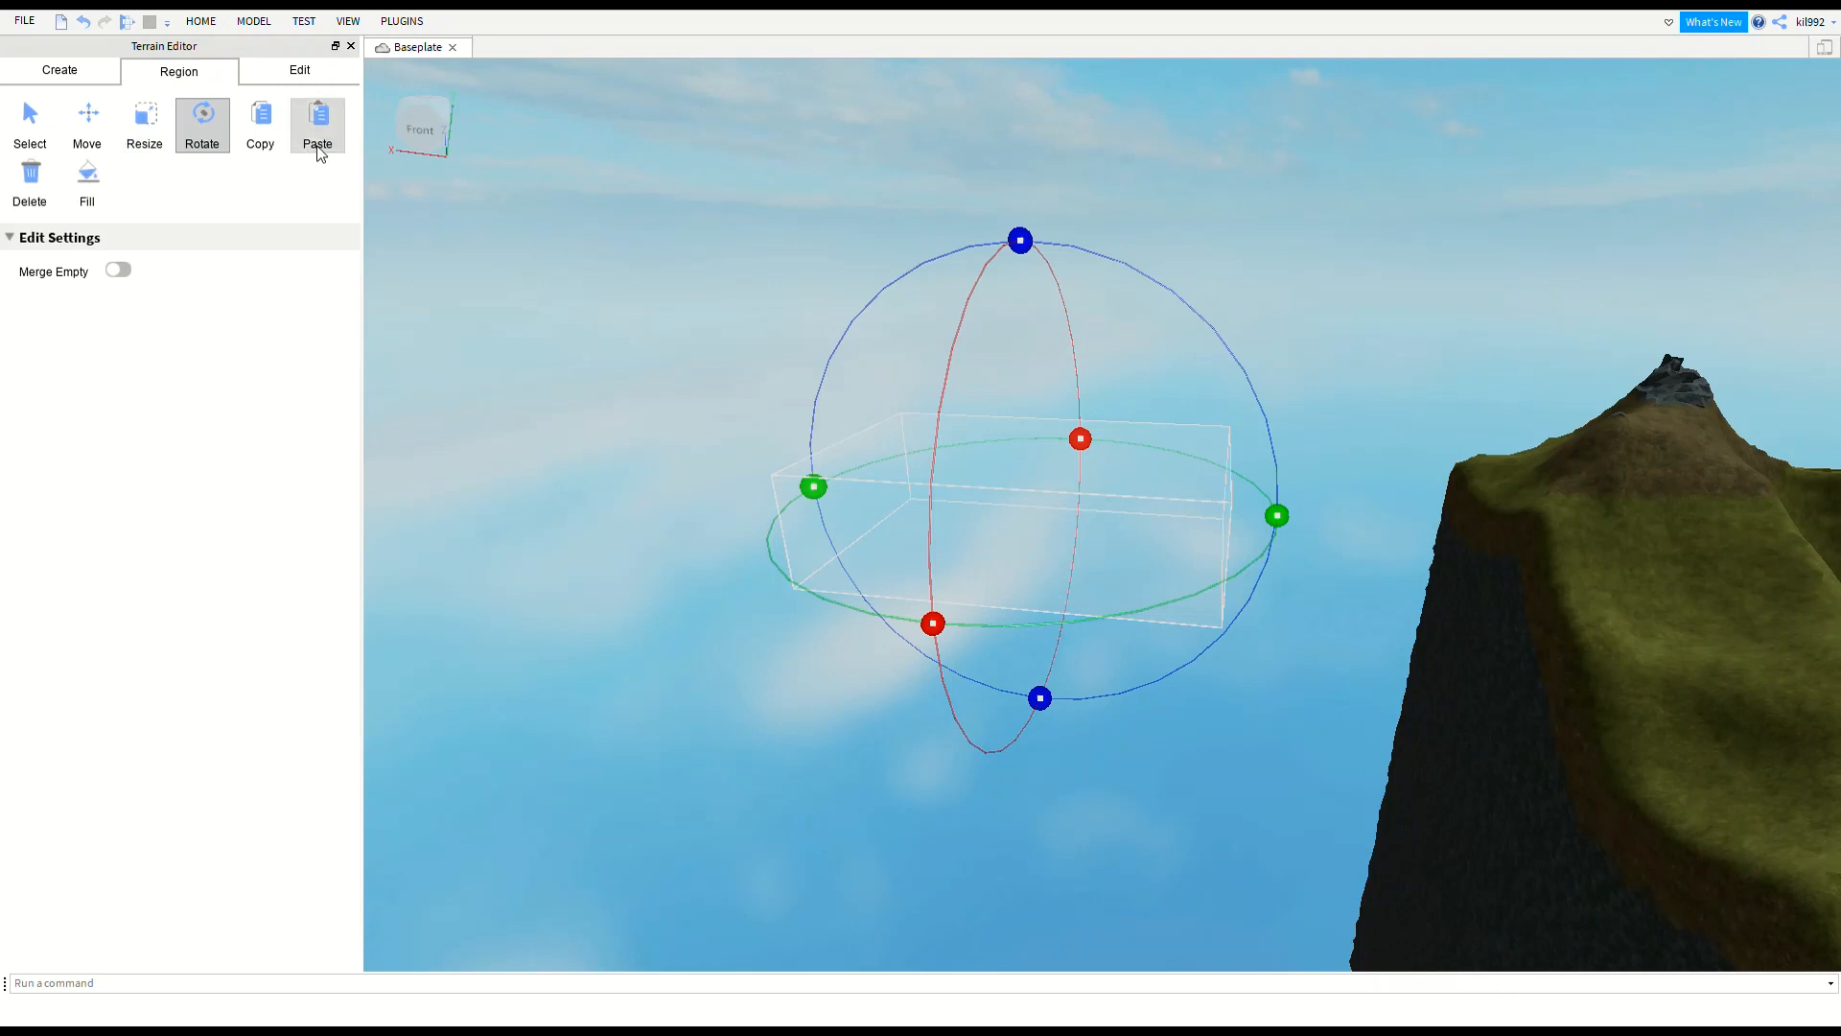
left_click(85, 196)
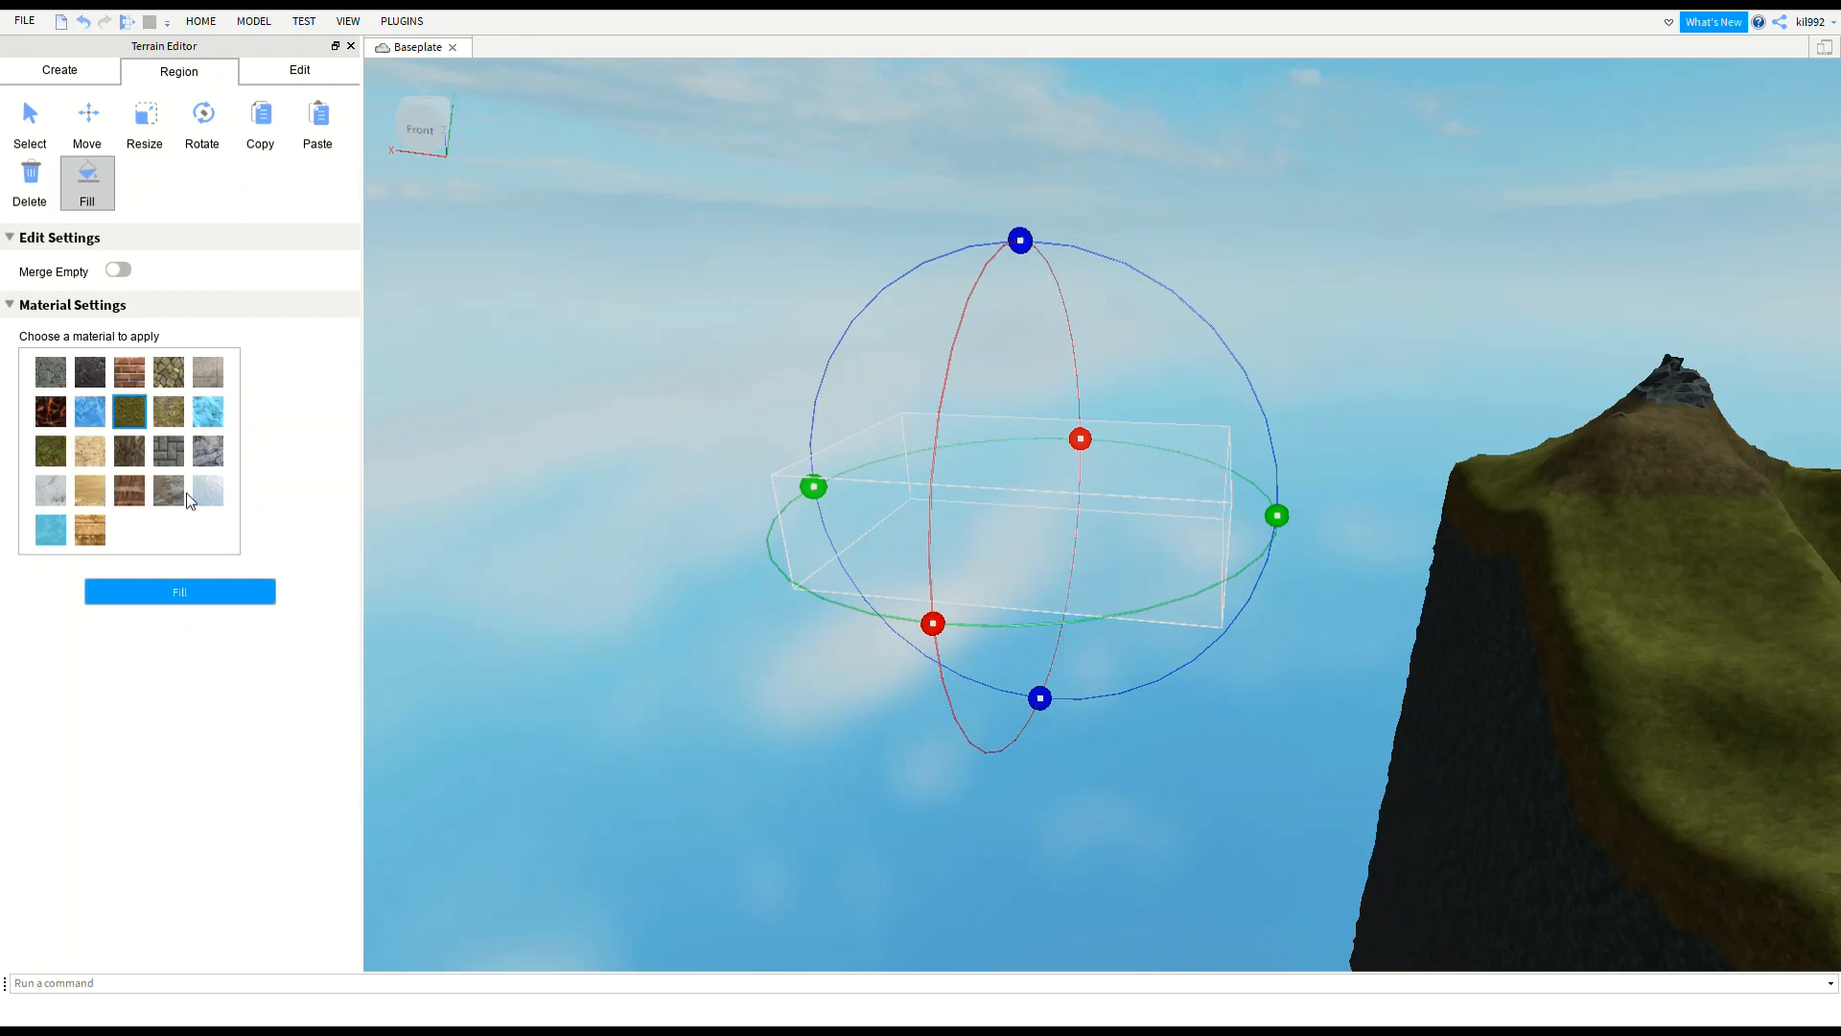
left_click(210, 608)
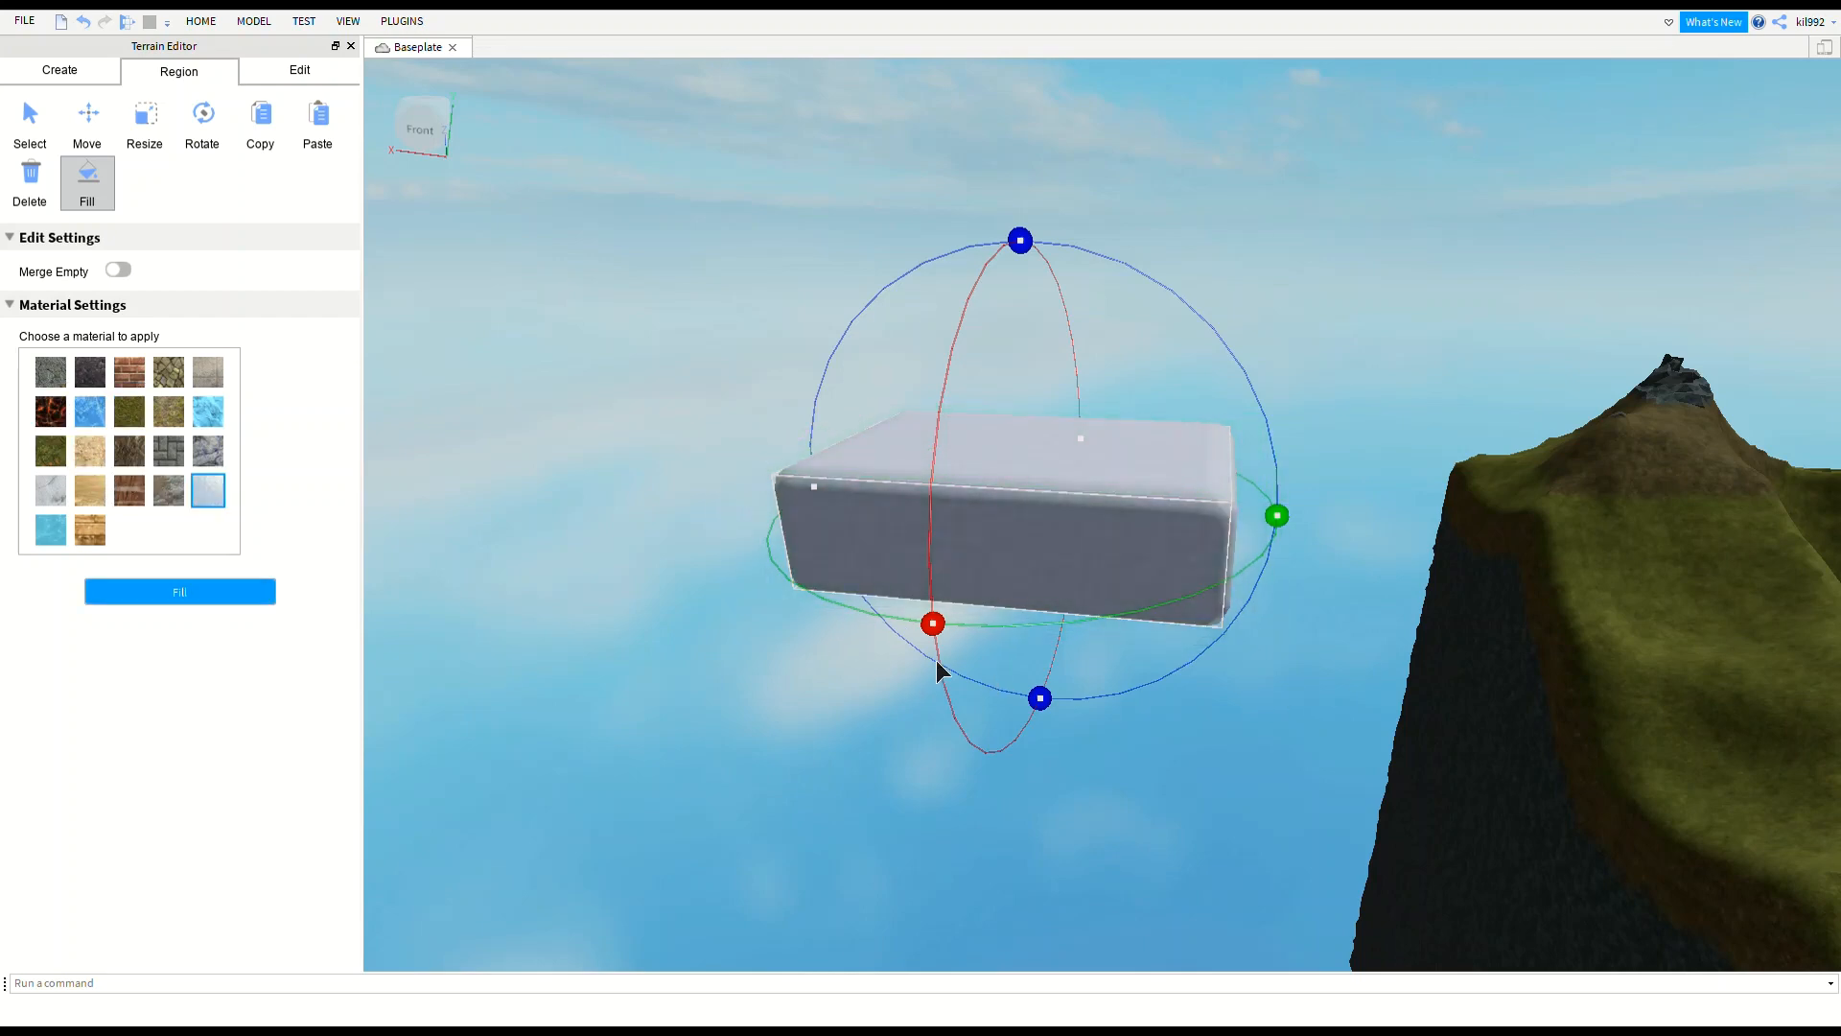
Copy and paste the snow block's region and move it sideways so two blocks stand next to each other.
left_click(78, 137)
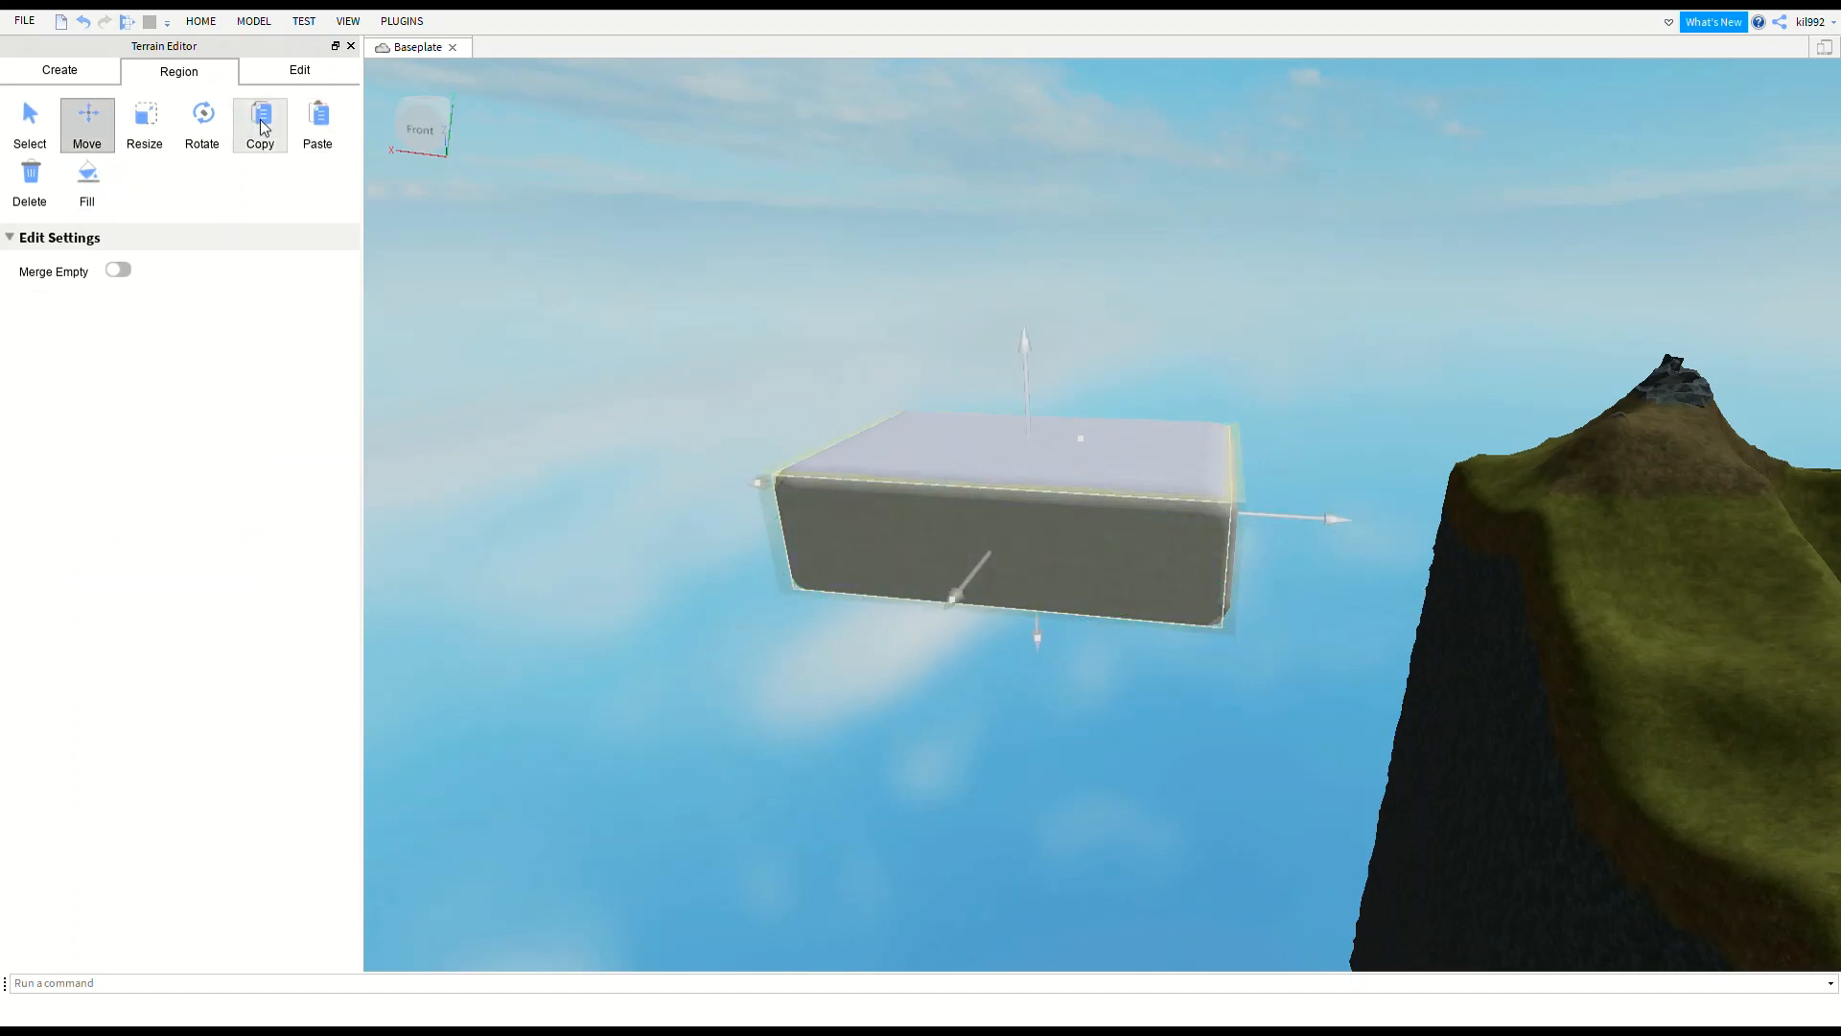
left_click(316, 136)
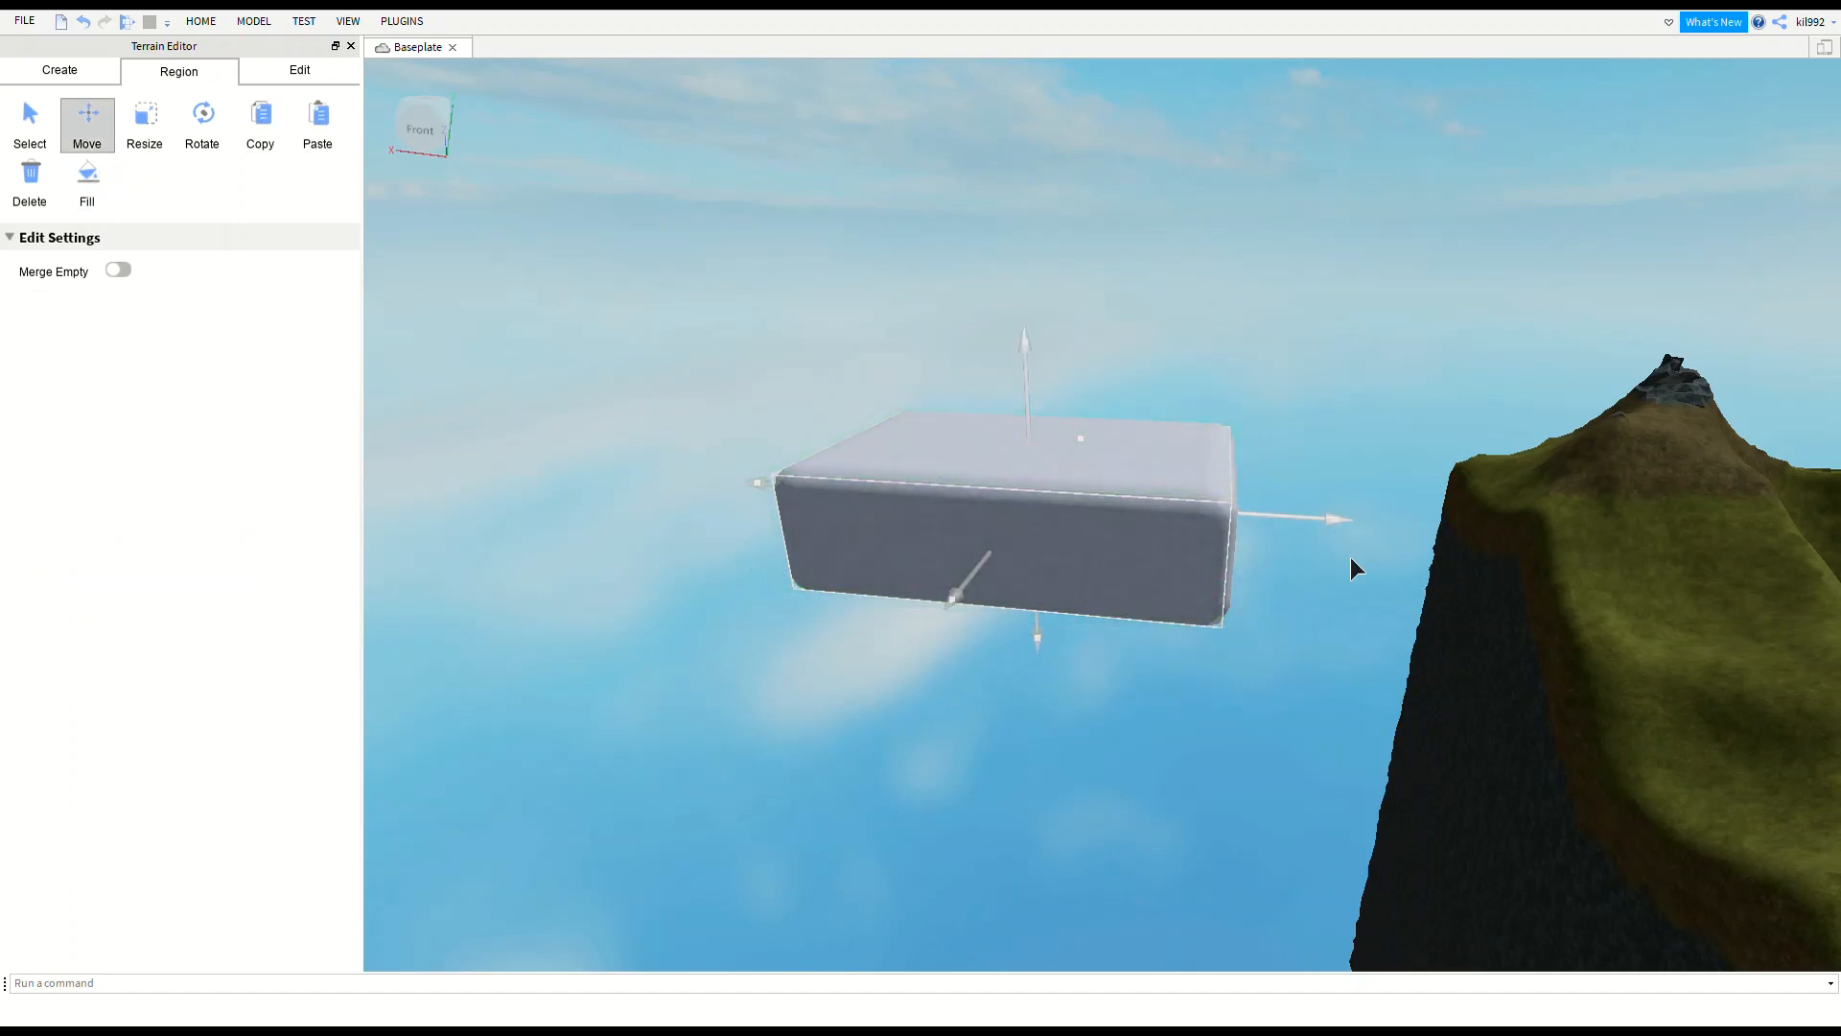
left_click_drag(1003, 546, 935, 530)
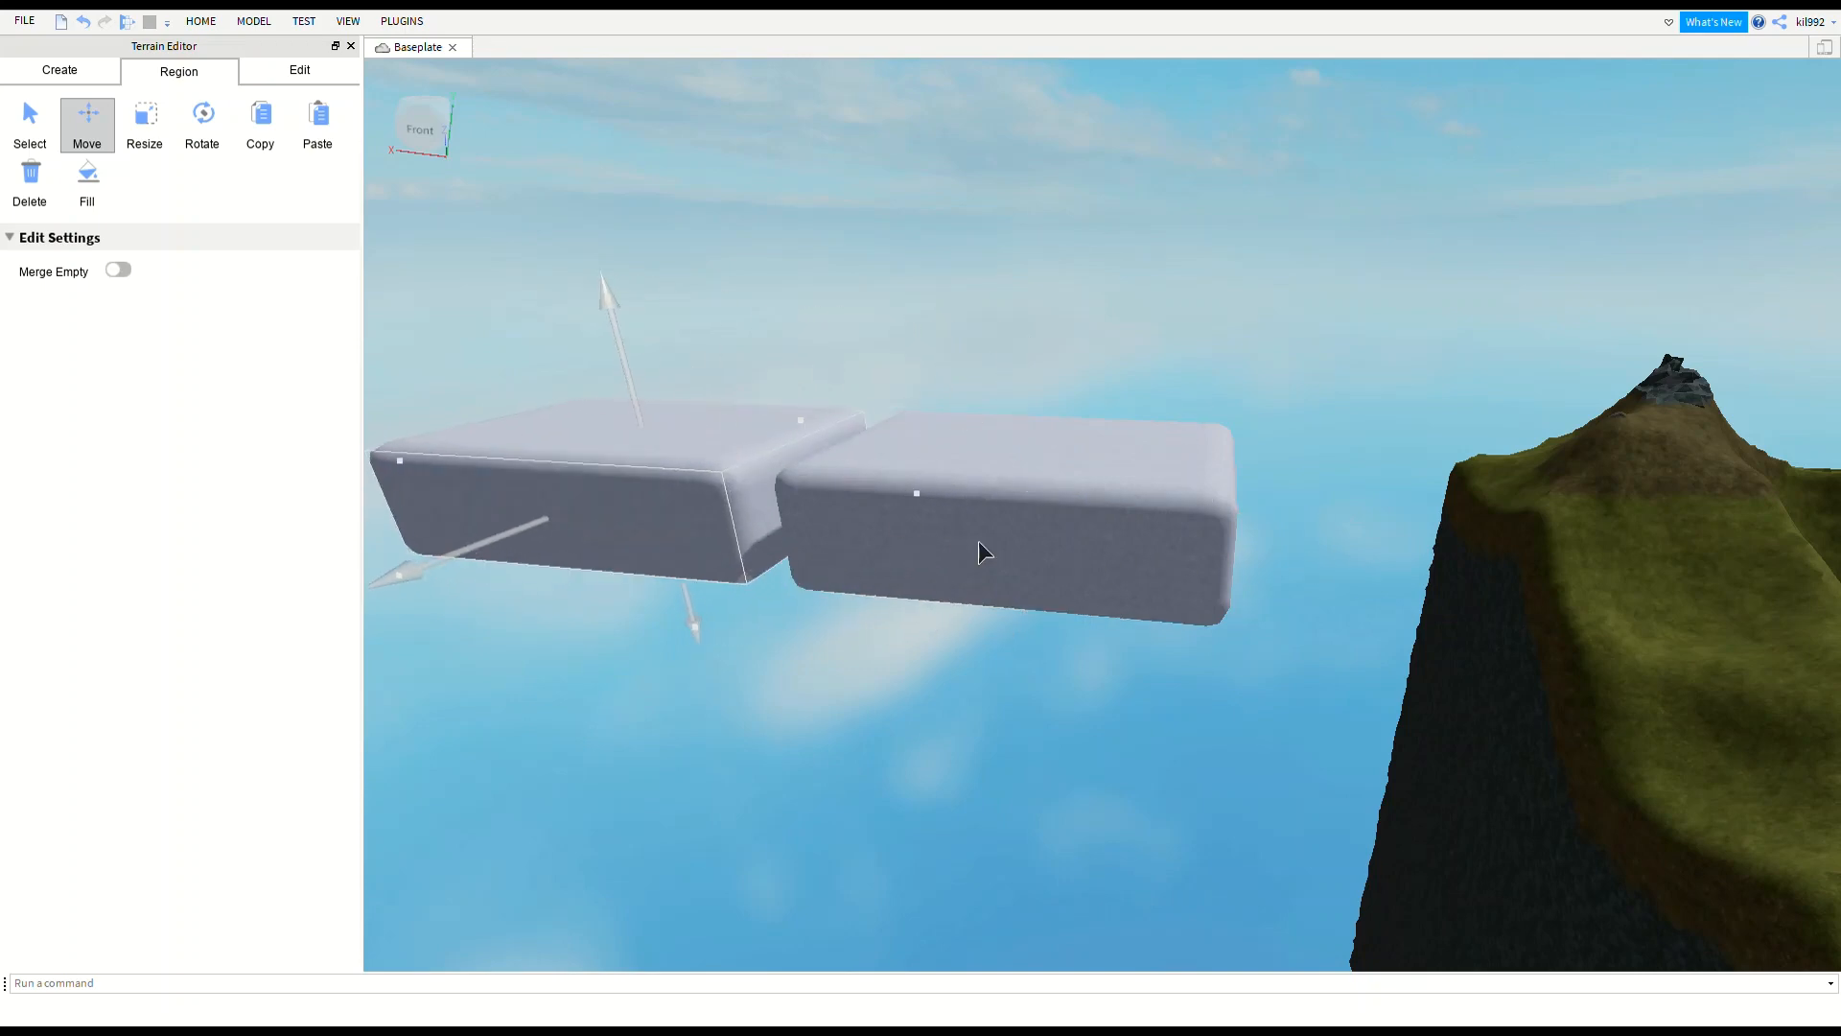
Select a new region enclosing the snow block nearer the terrain, extending it past the block's front face.
key("a")
right_click_drag(1084, 533, 1084, 533)
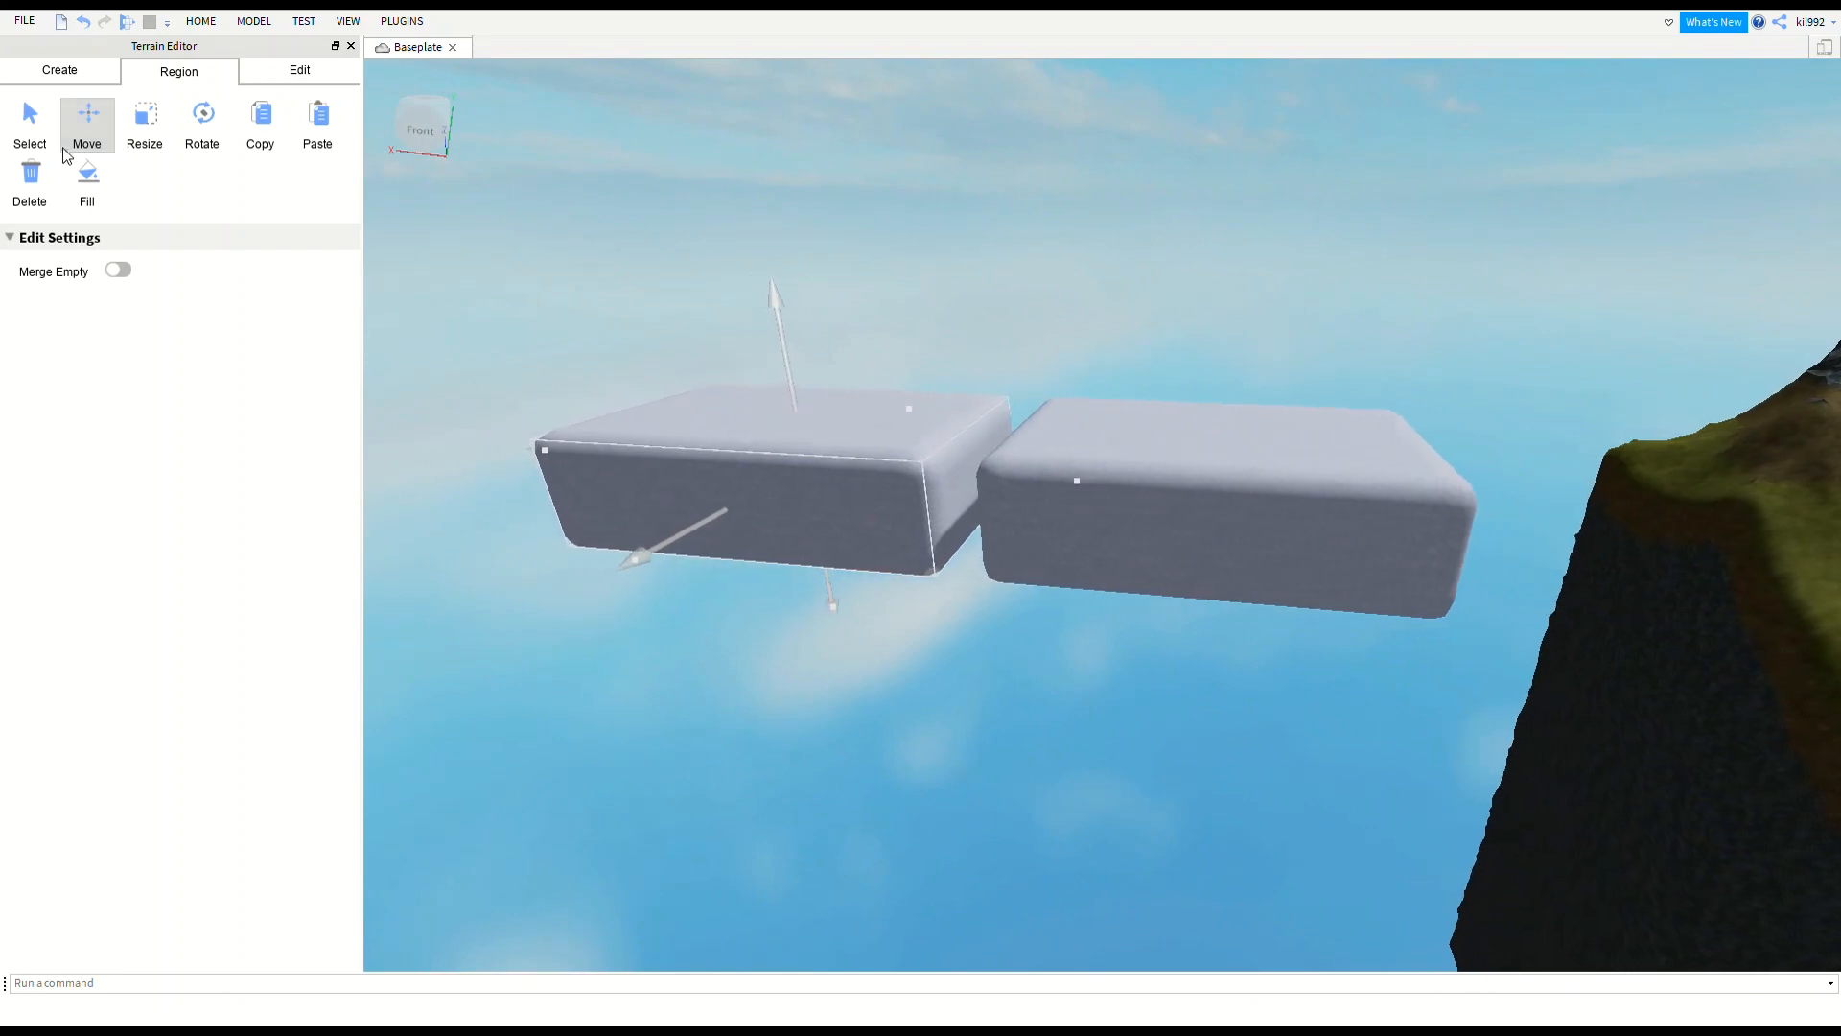
key("a")
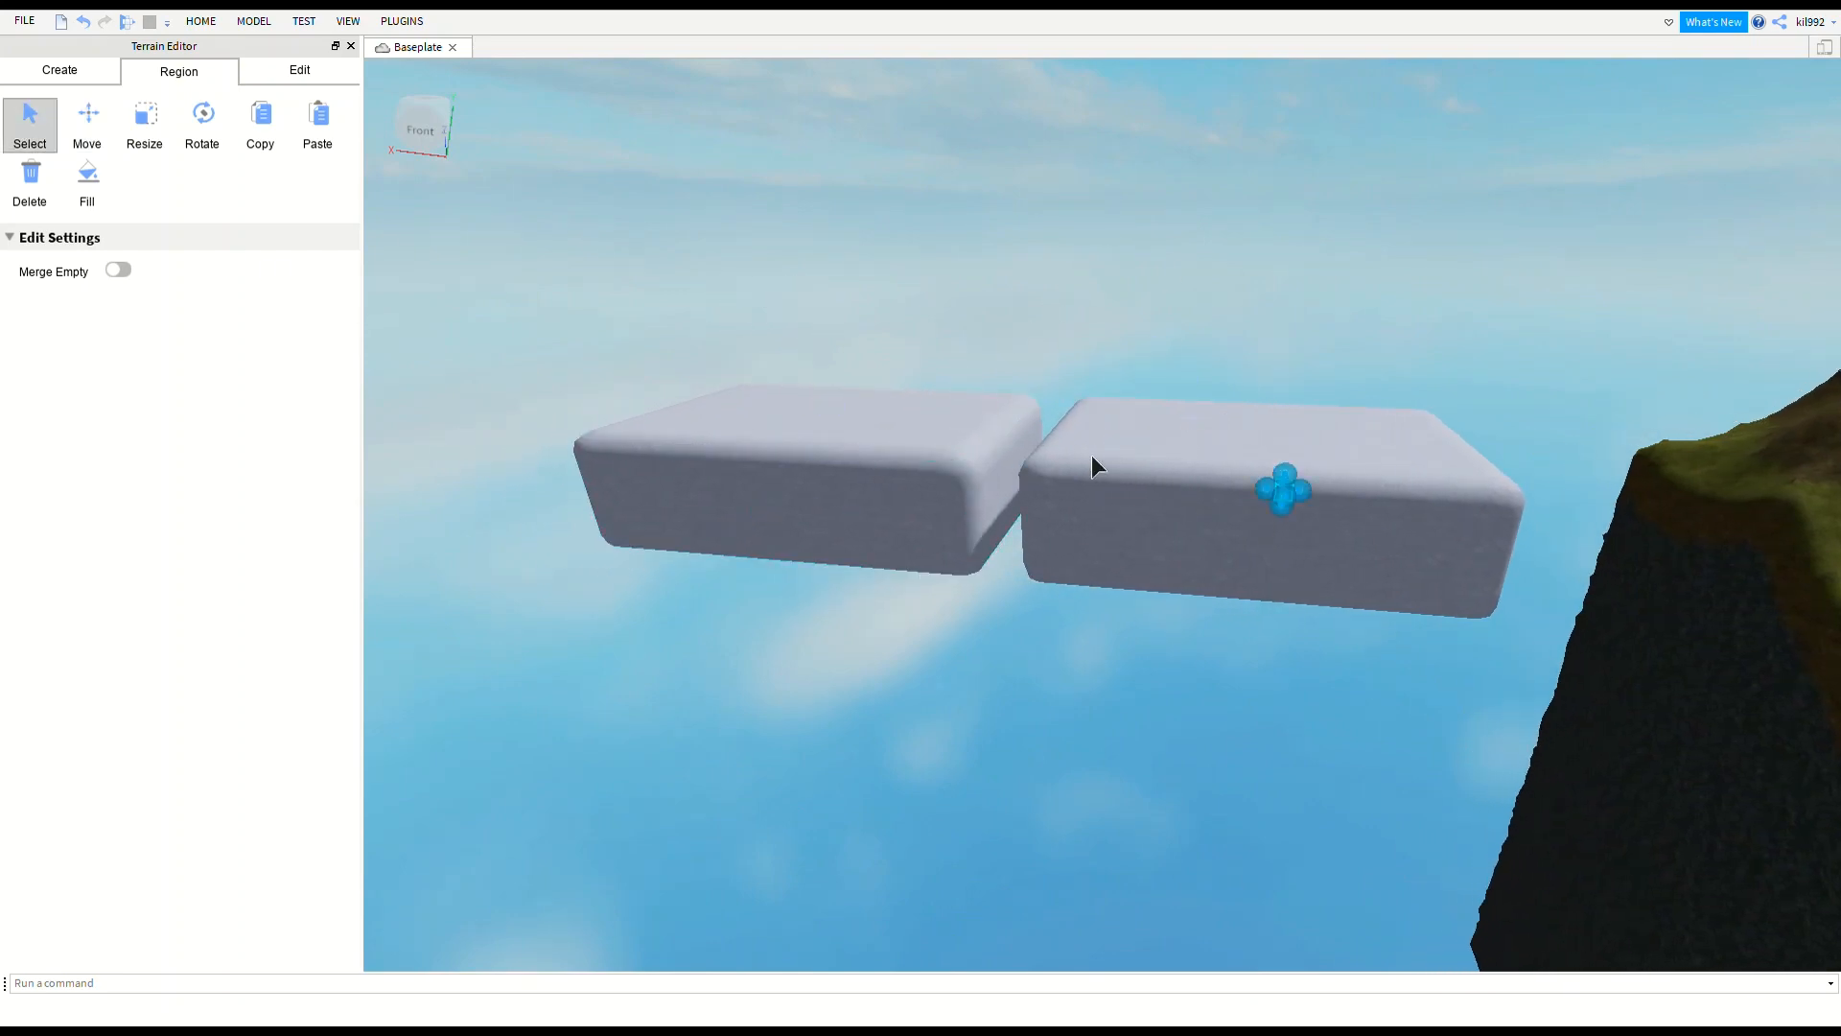
left_click_drag(1394, 514, 1157, 526)
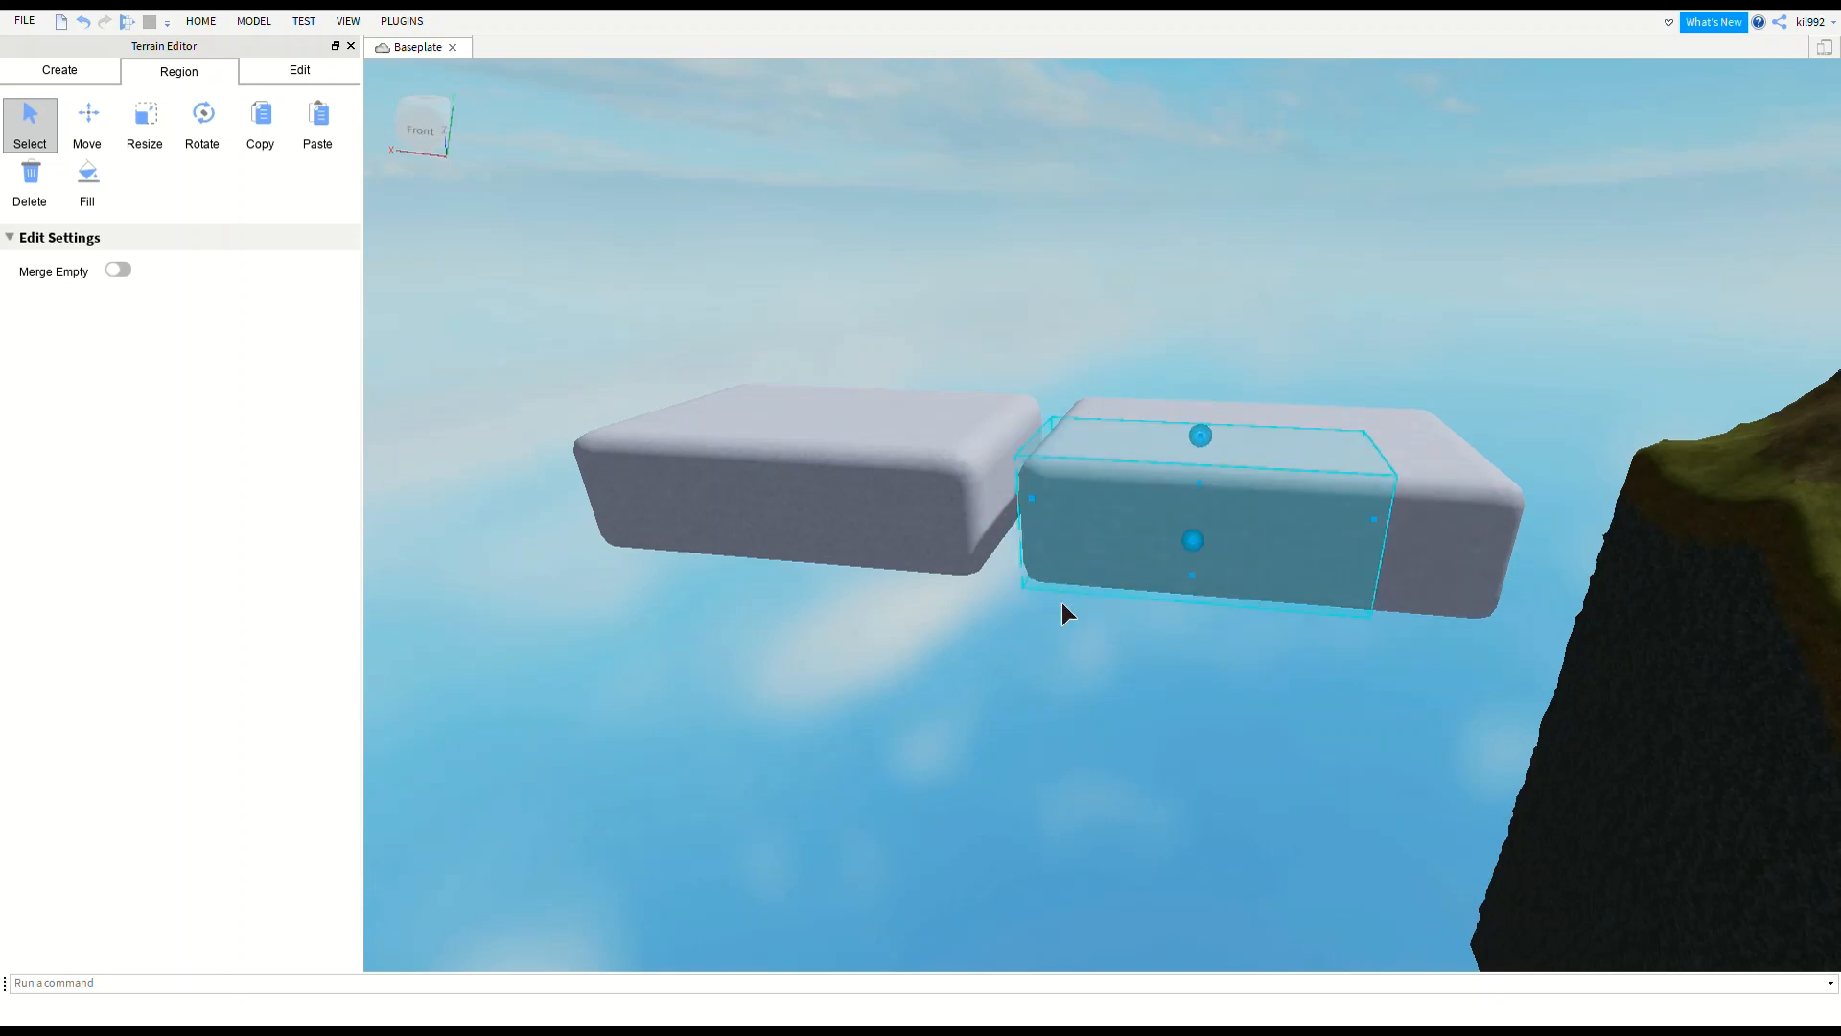
left_click_drag(1061, 603, 1053, 593)
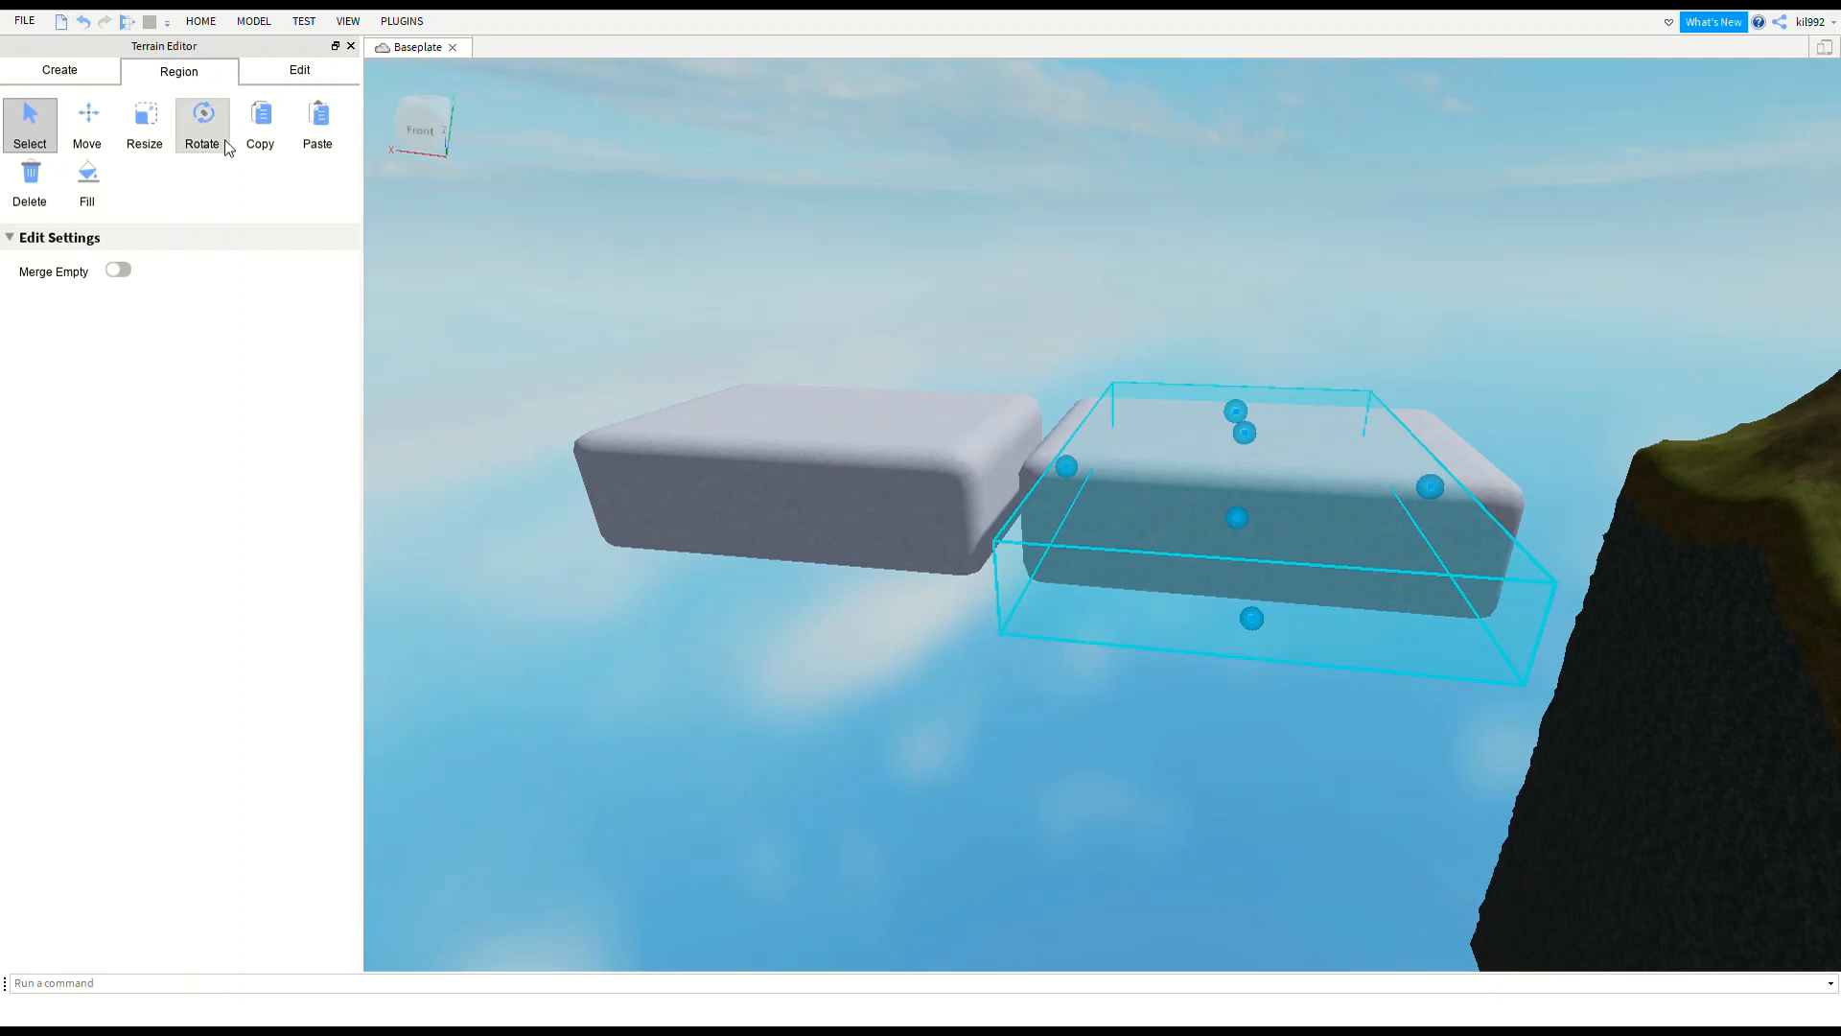
Bring up the region Fill settings and reduce the height of the region around the nearer snow block.
left_click(96, 127)
left_click(72, 184)
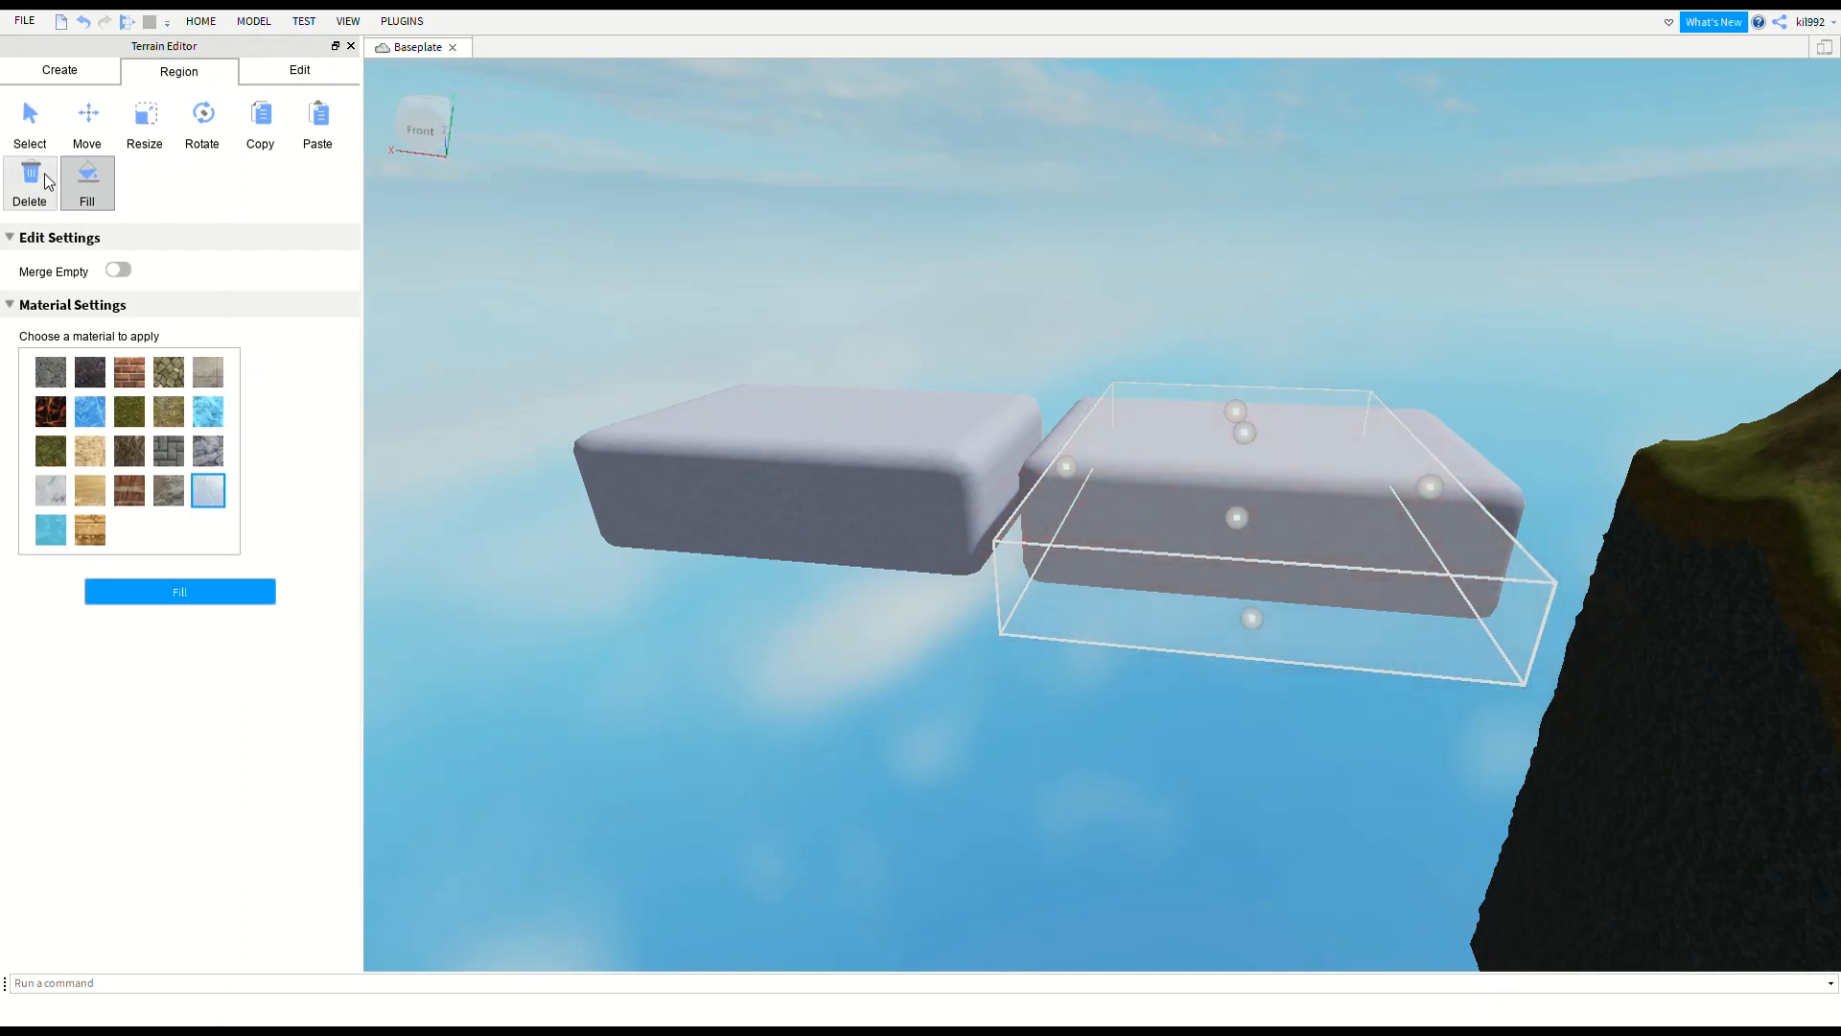
left_click_drag(1299, 499, 1245, 487)
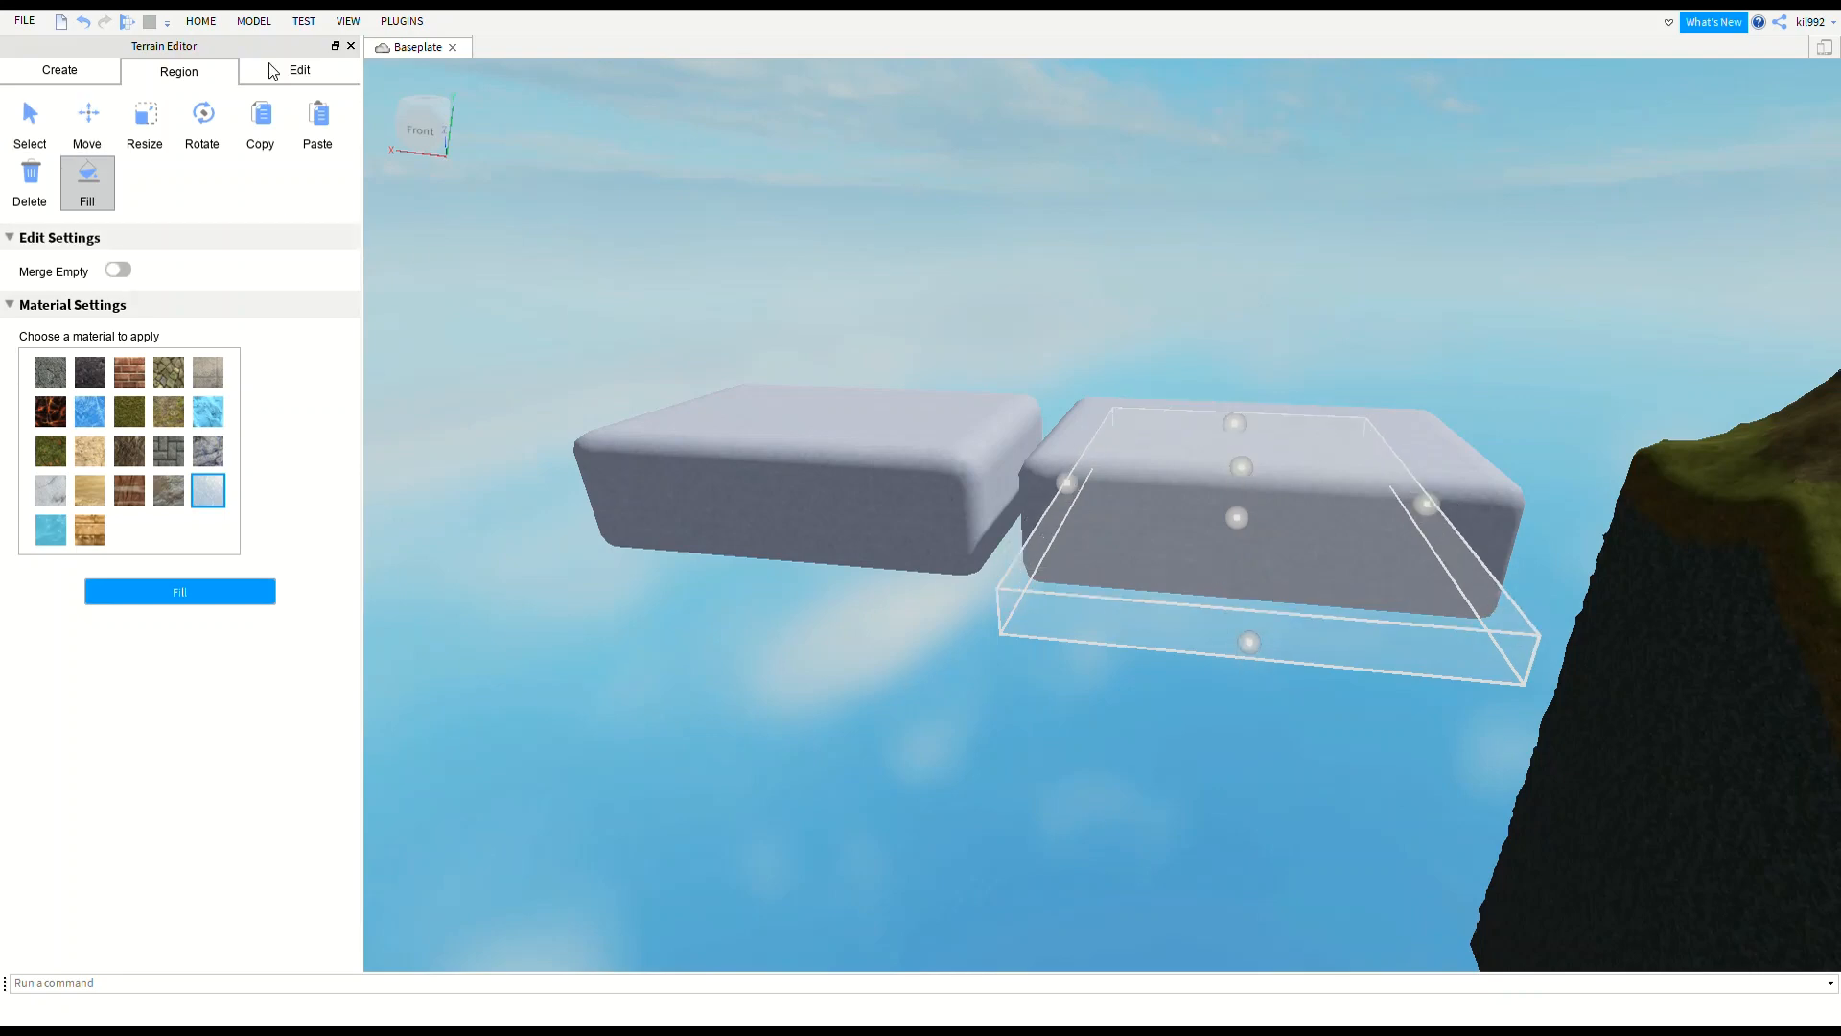
Build a grass landmass with a mound on it beside the snow block, using the Add tool's spherical brush at base size 6.
left_click(299, 71)
mouse_move(853, 528)
right_mouse_down()
mouse_move(744, 382)
mouse_move(853, 527)
right_mouse_up()
scroll(857, 536, "up", 5)
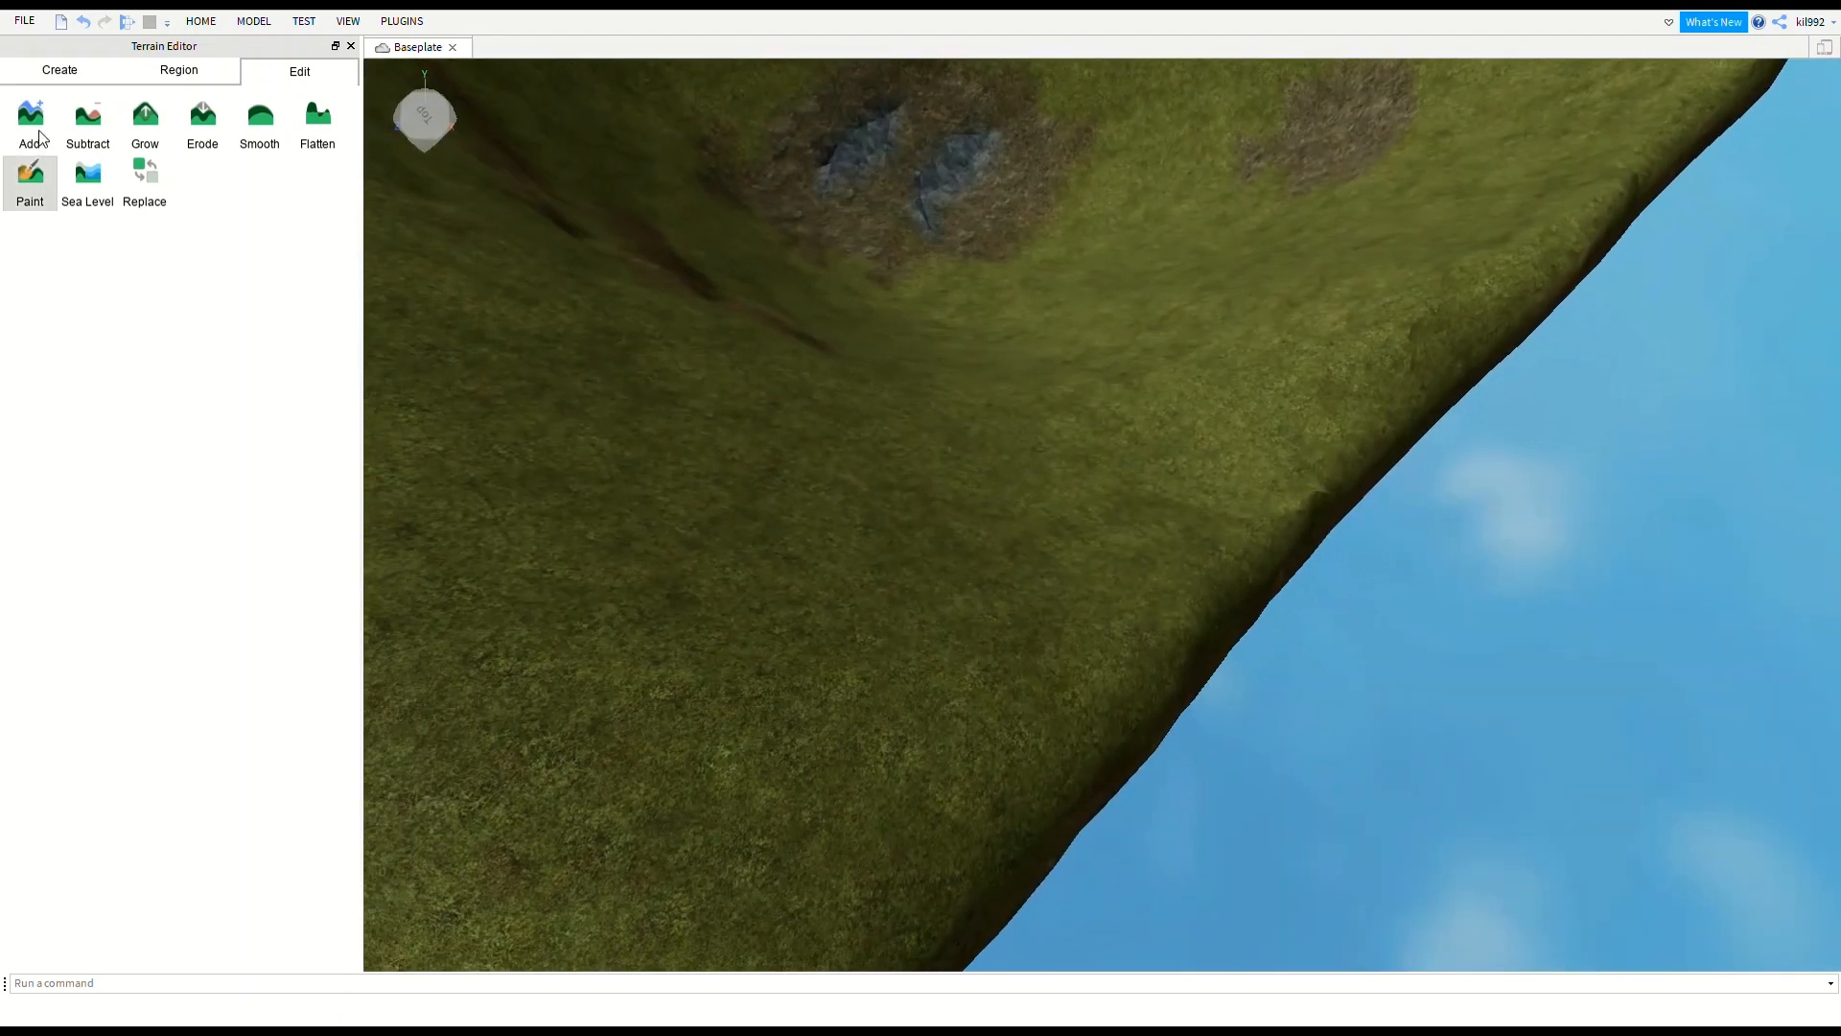
left_click(36, 134)
mouse_move(1150, 457)
right_mouse_down()
mouse_move(1051, 372)
mouse_move(1102, 366)
right_mouse_up()
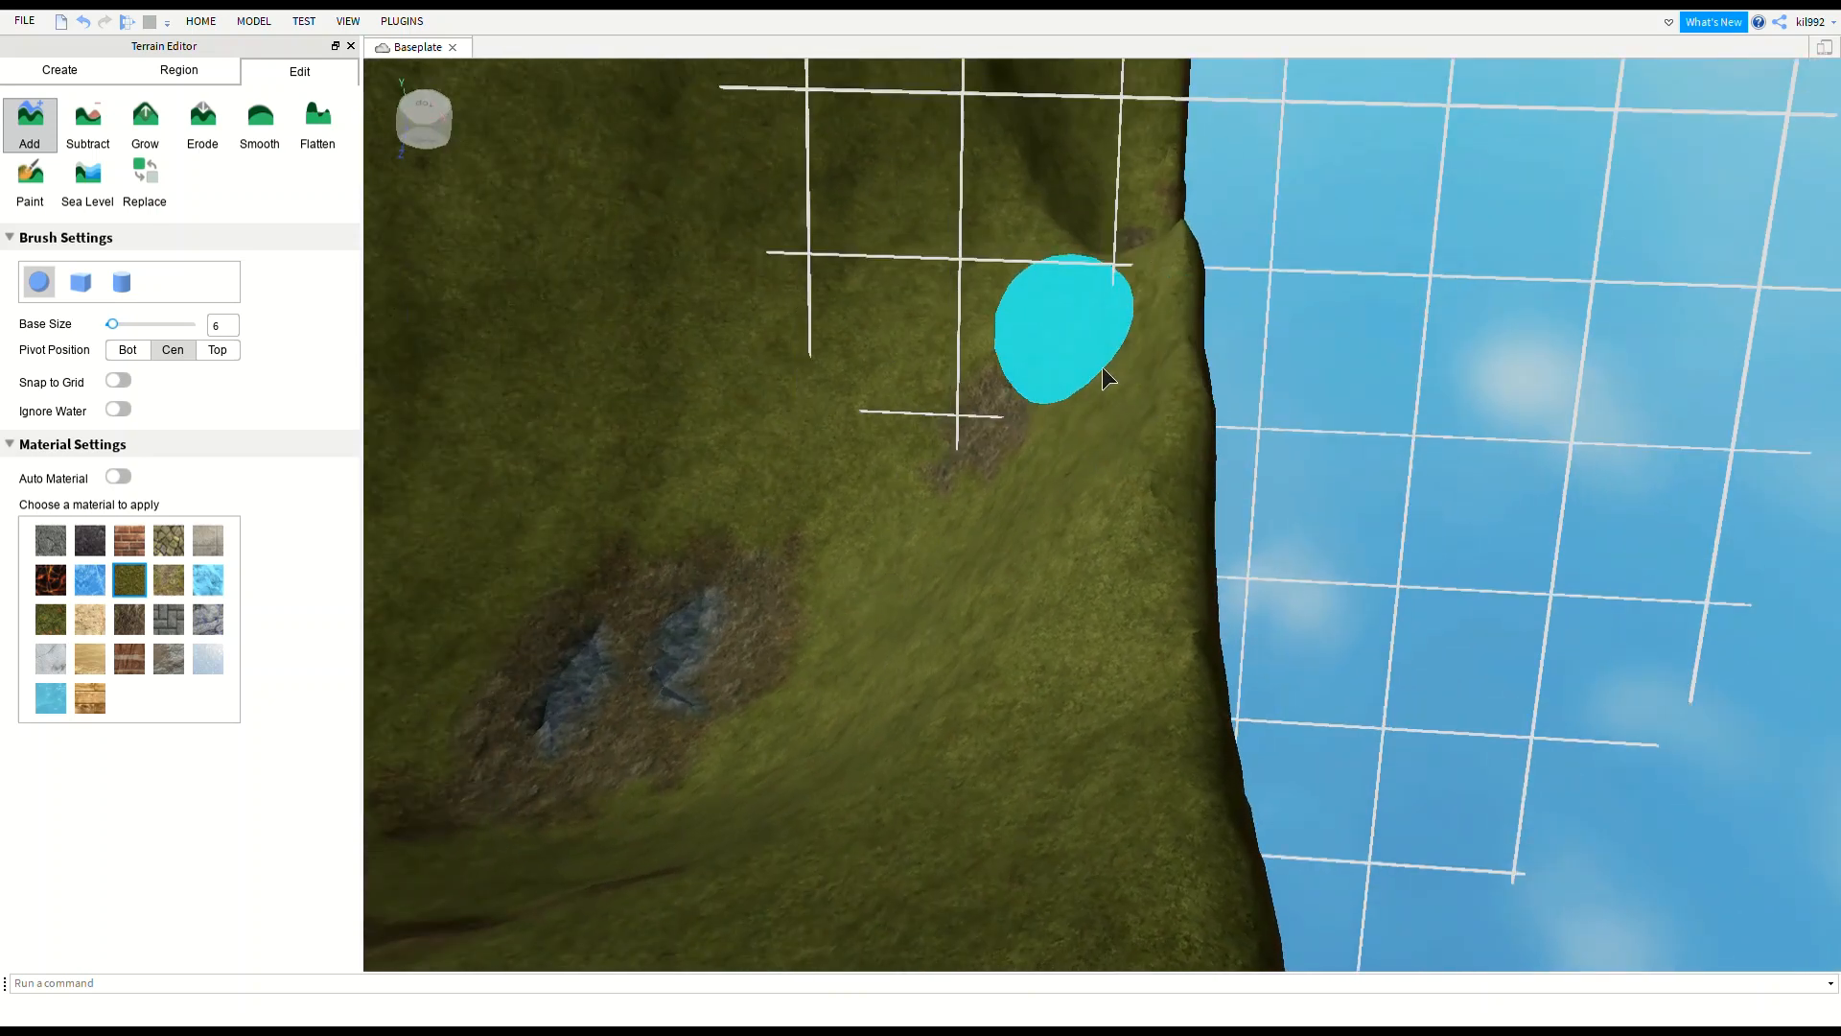
right_click_drag(1280, 658, 1280, 657)
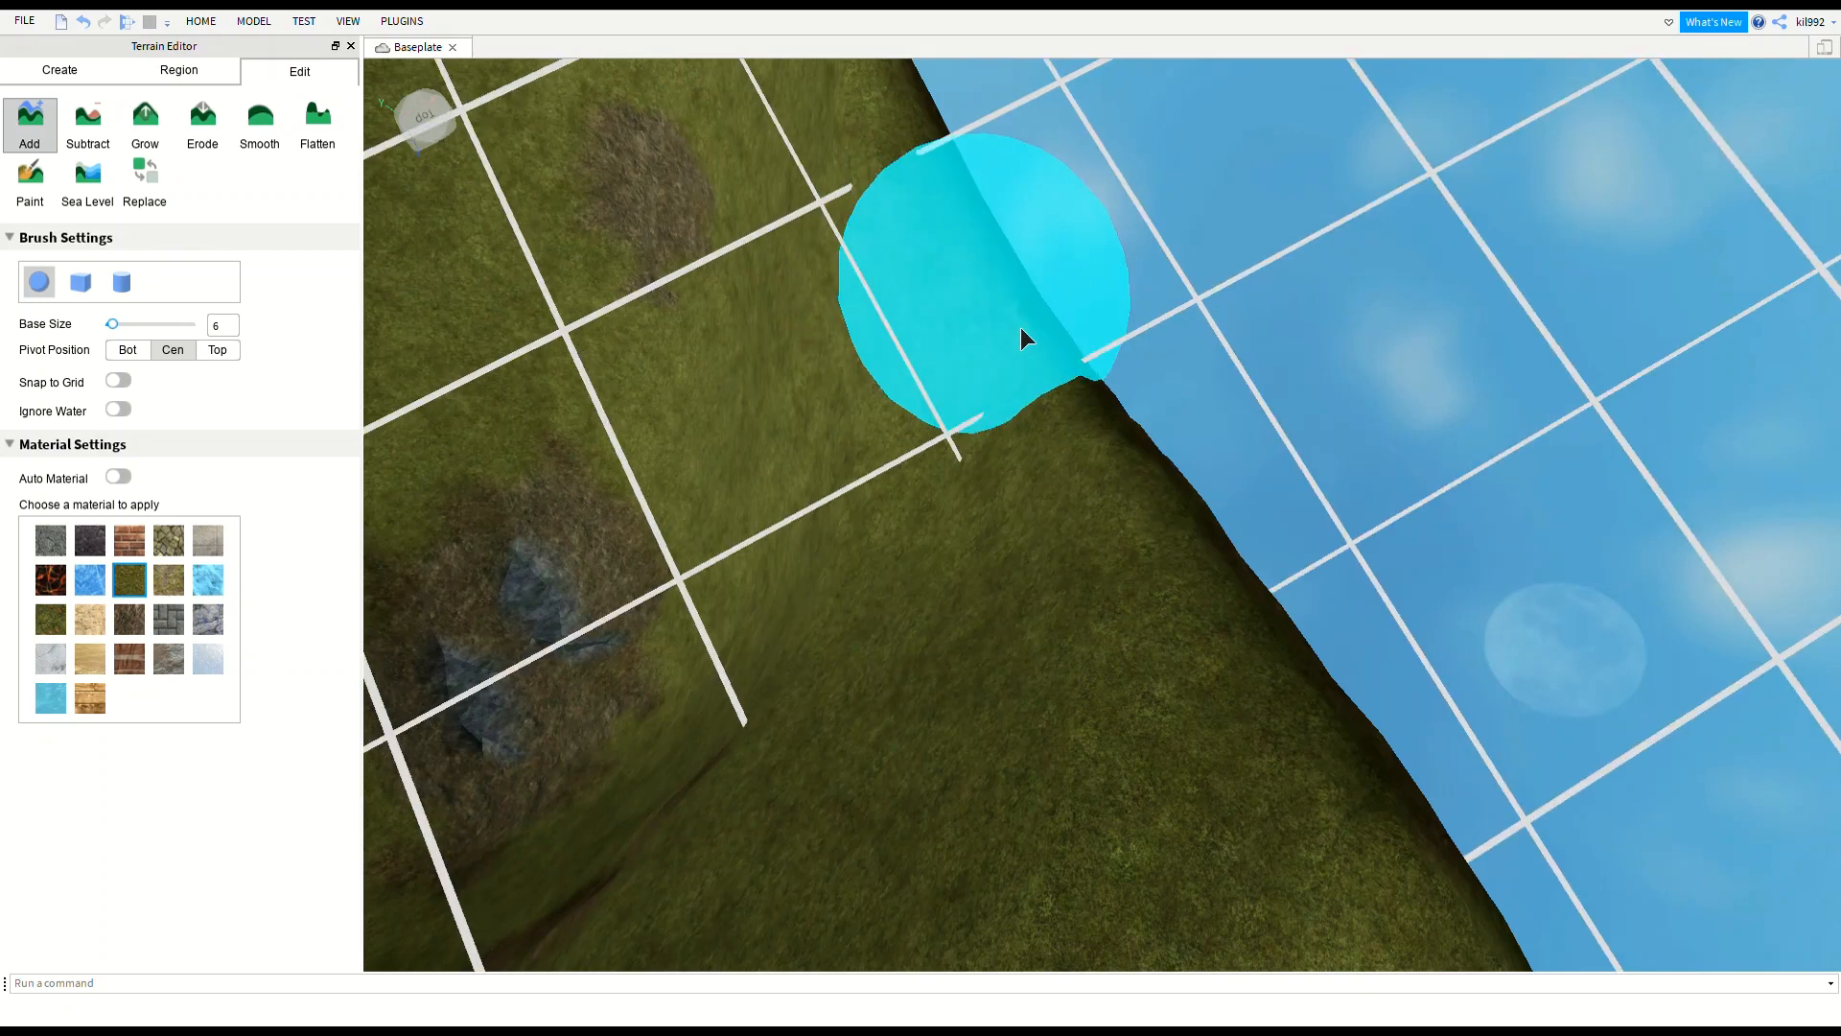
scroll(1020, 328, "down", 5)
scroll(1022, 335, "up", 2)
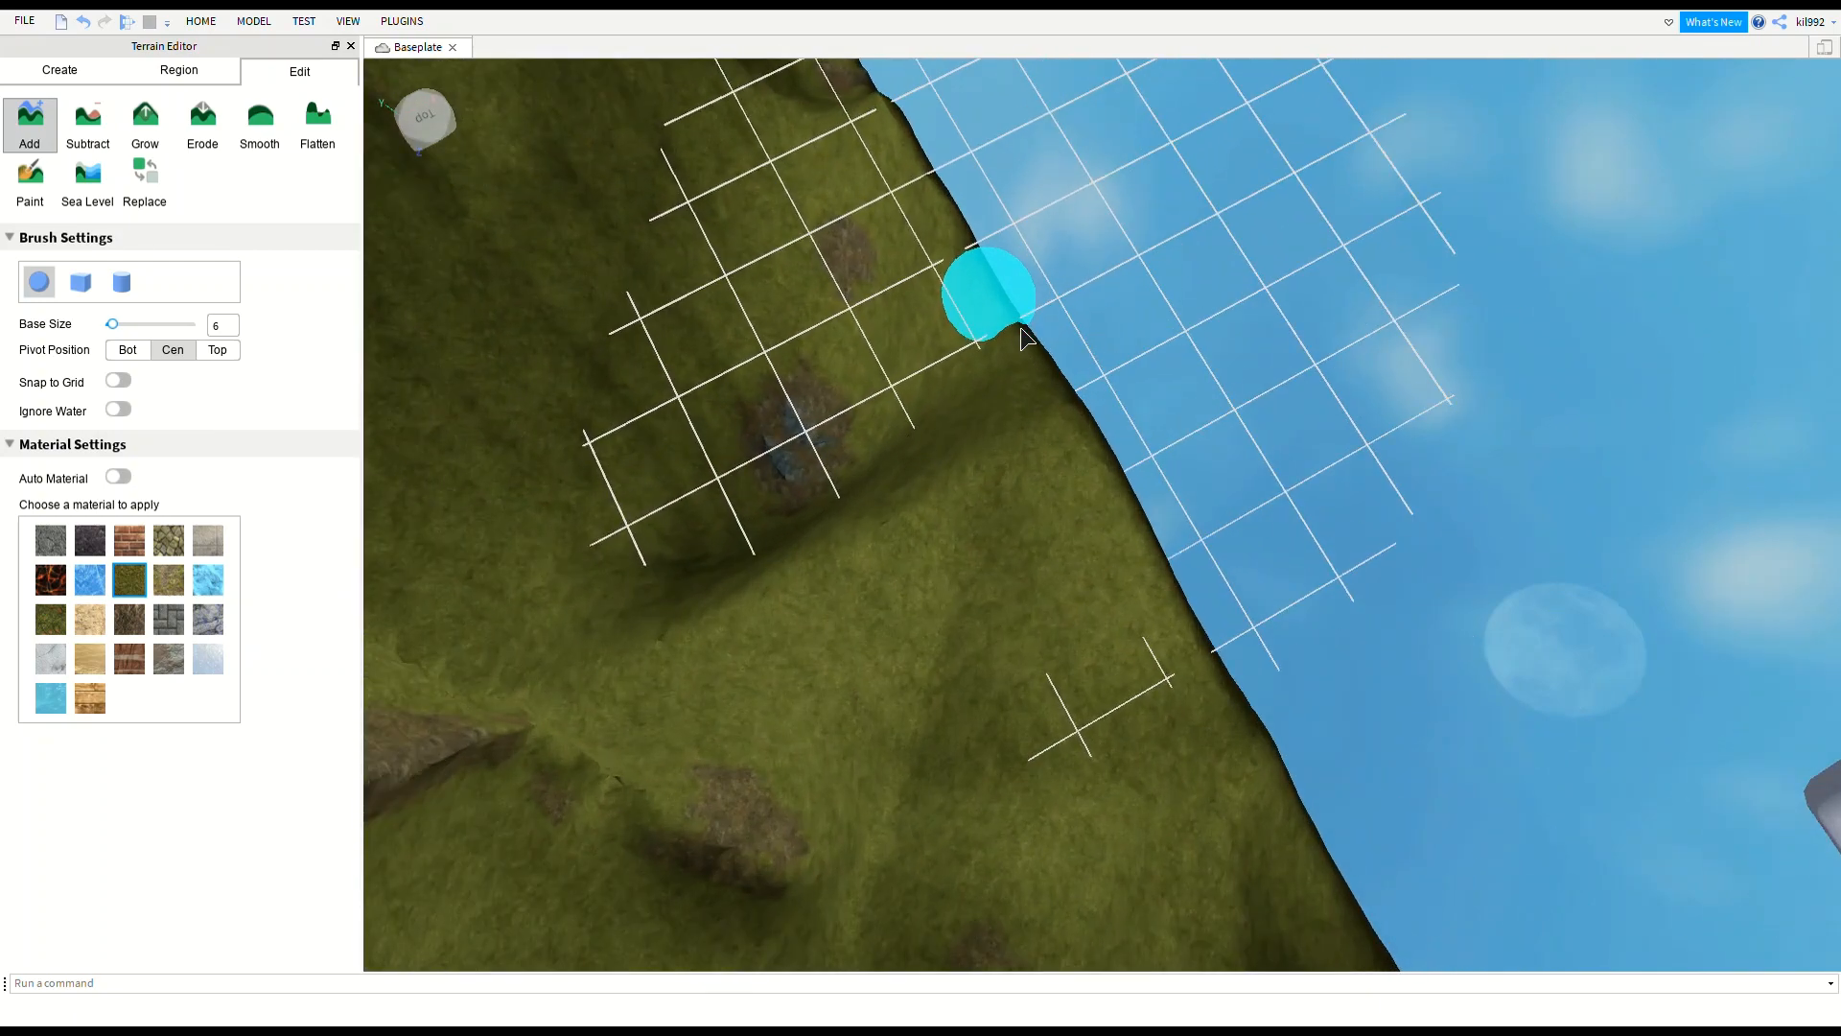
right_click_drag(1021, 329, 1182, 309)
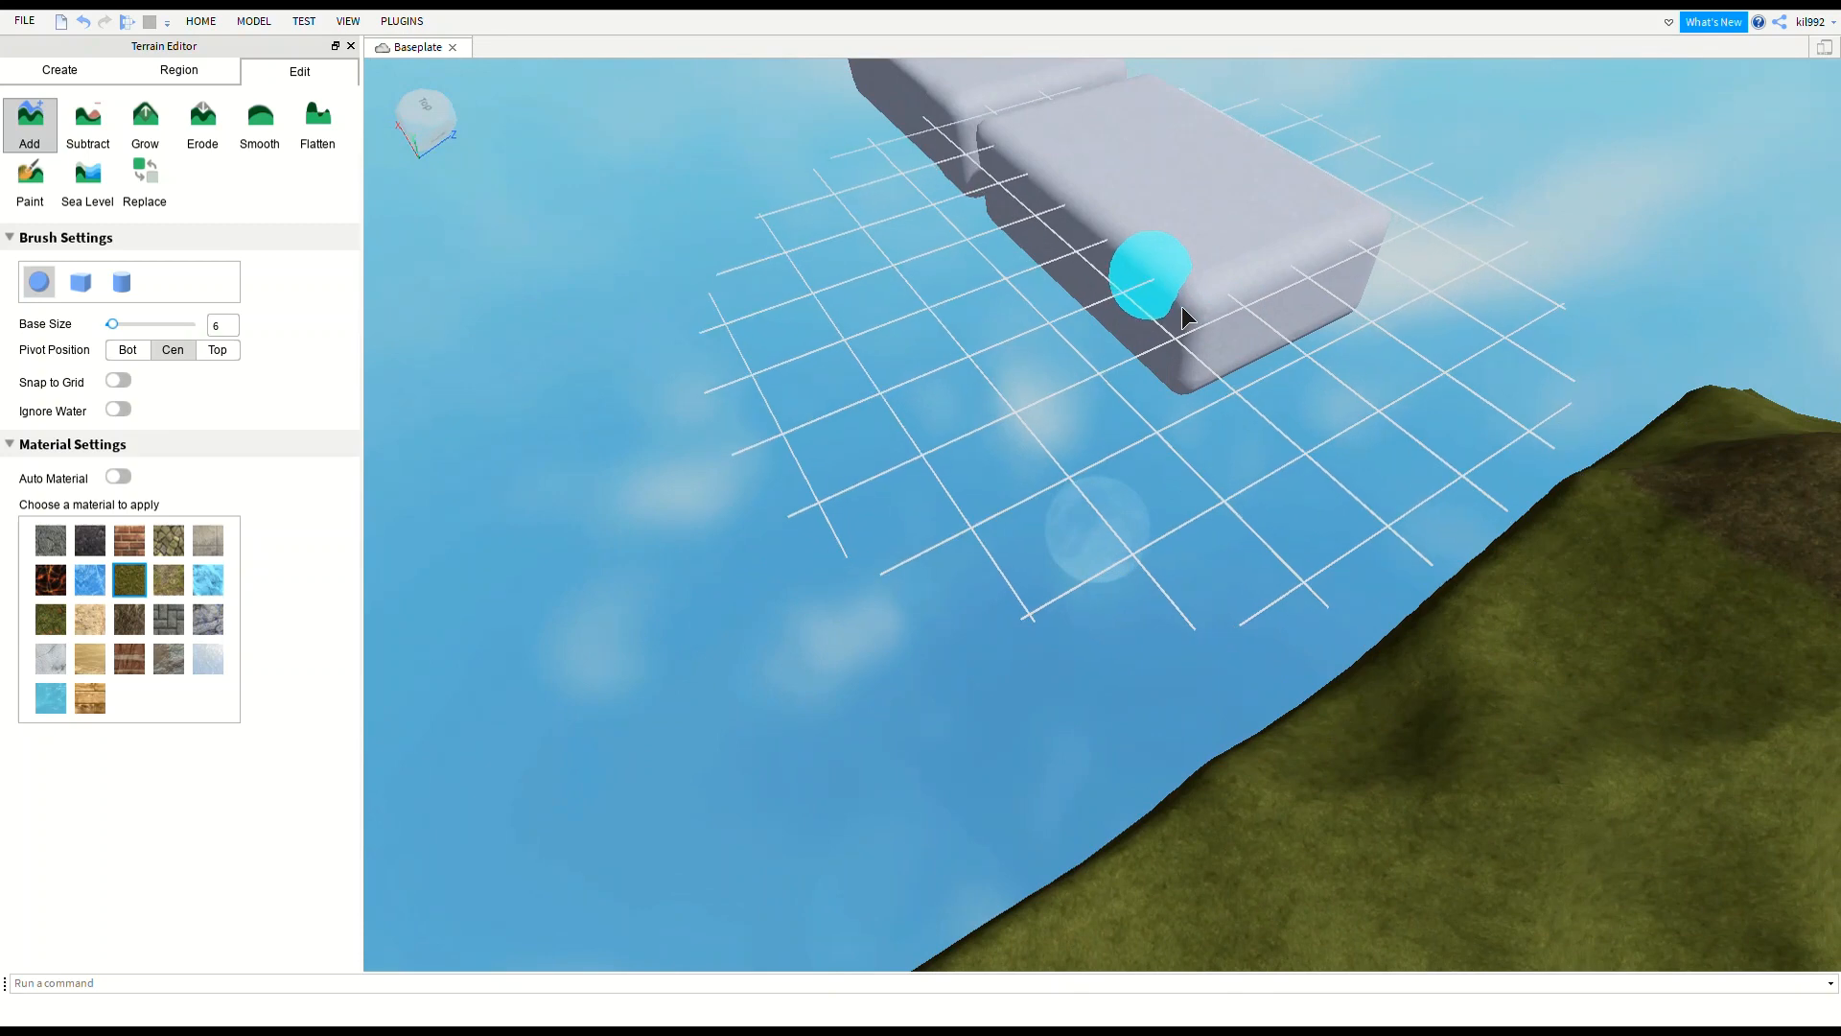
mouse_move(1181, 306)
left_mouse_down()
mouse_move(1016, 278)
mouse_move(830, 469)
mouse_move(1090, 481)
mouse_move(949, 378)
mouse_move(1011, 397)
mouse_move(950, 537)
mouse_move(976, 646)
mouse_move(1228, 550)
mouse_move(924, 635)
left_mouse_up()
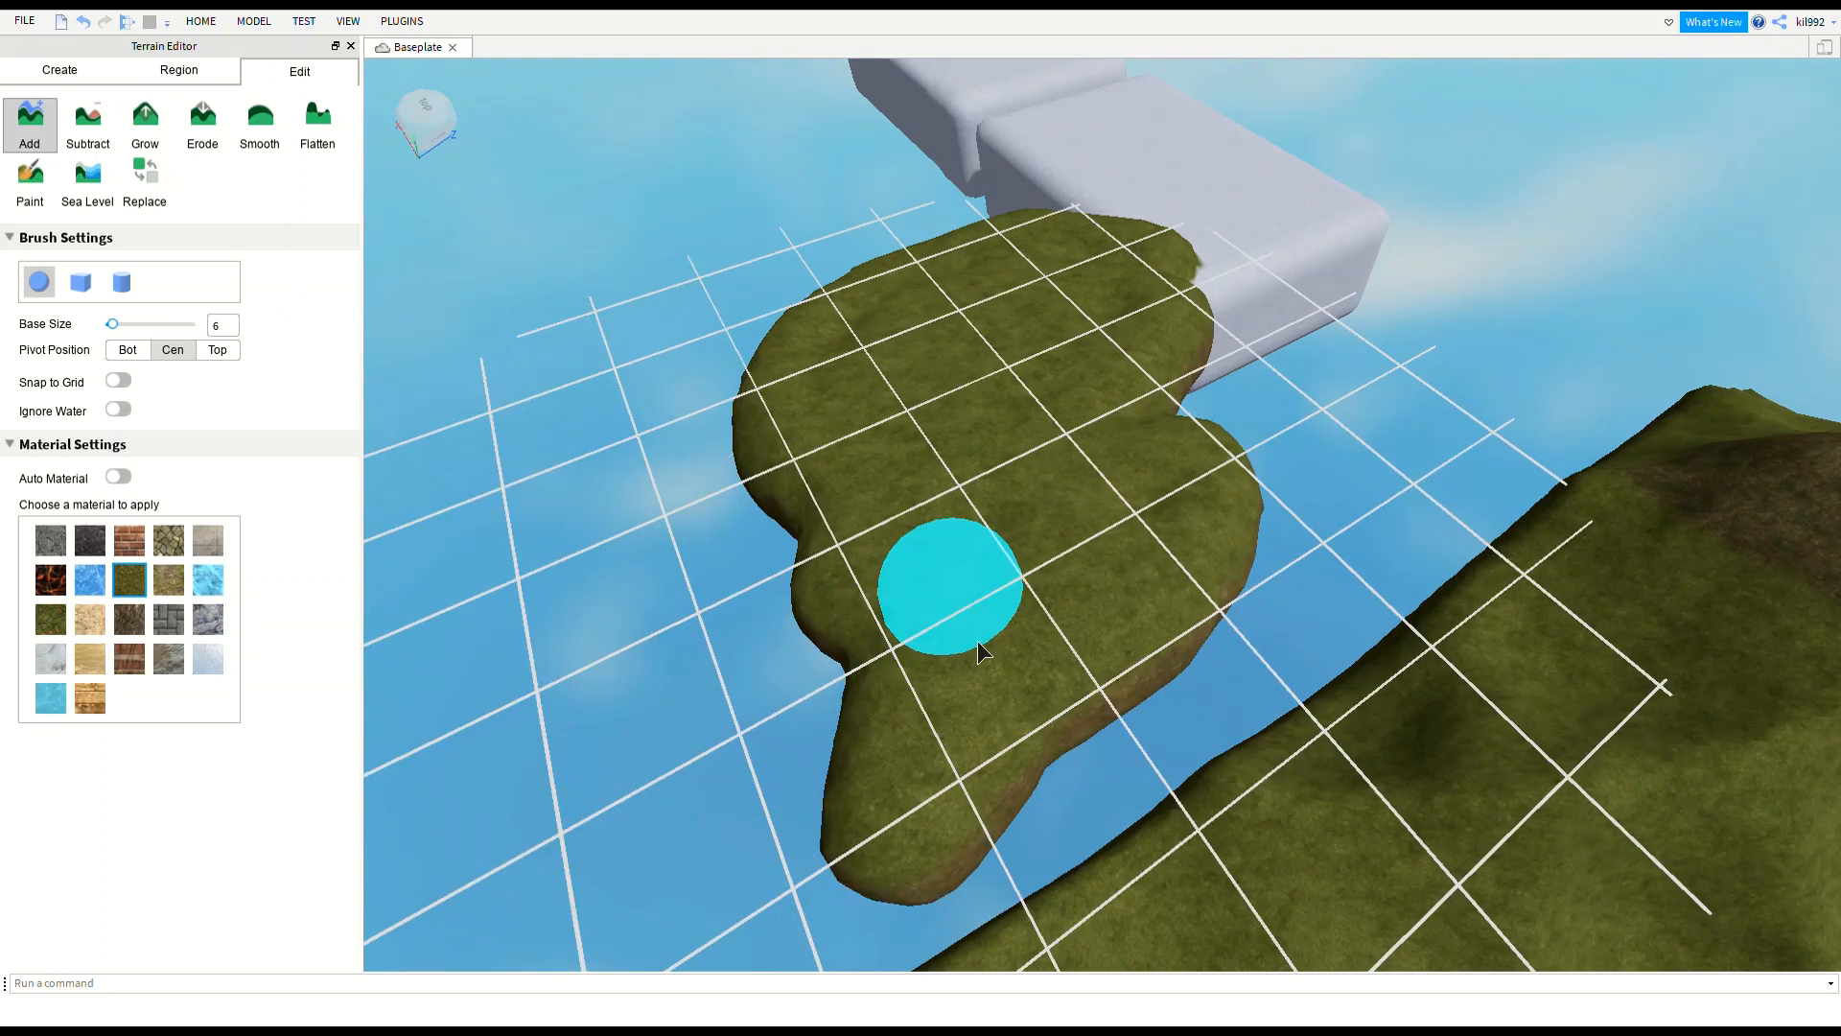
left_click(957, 426)
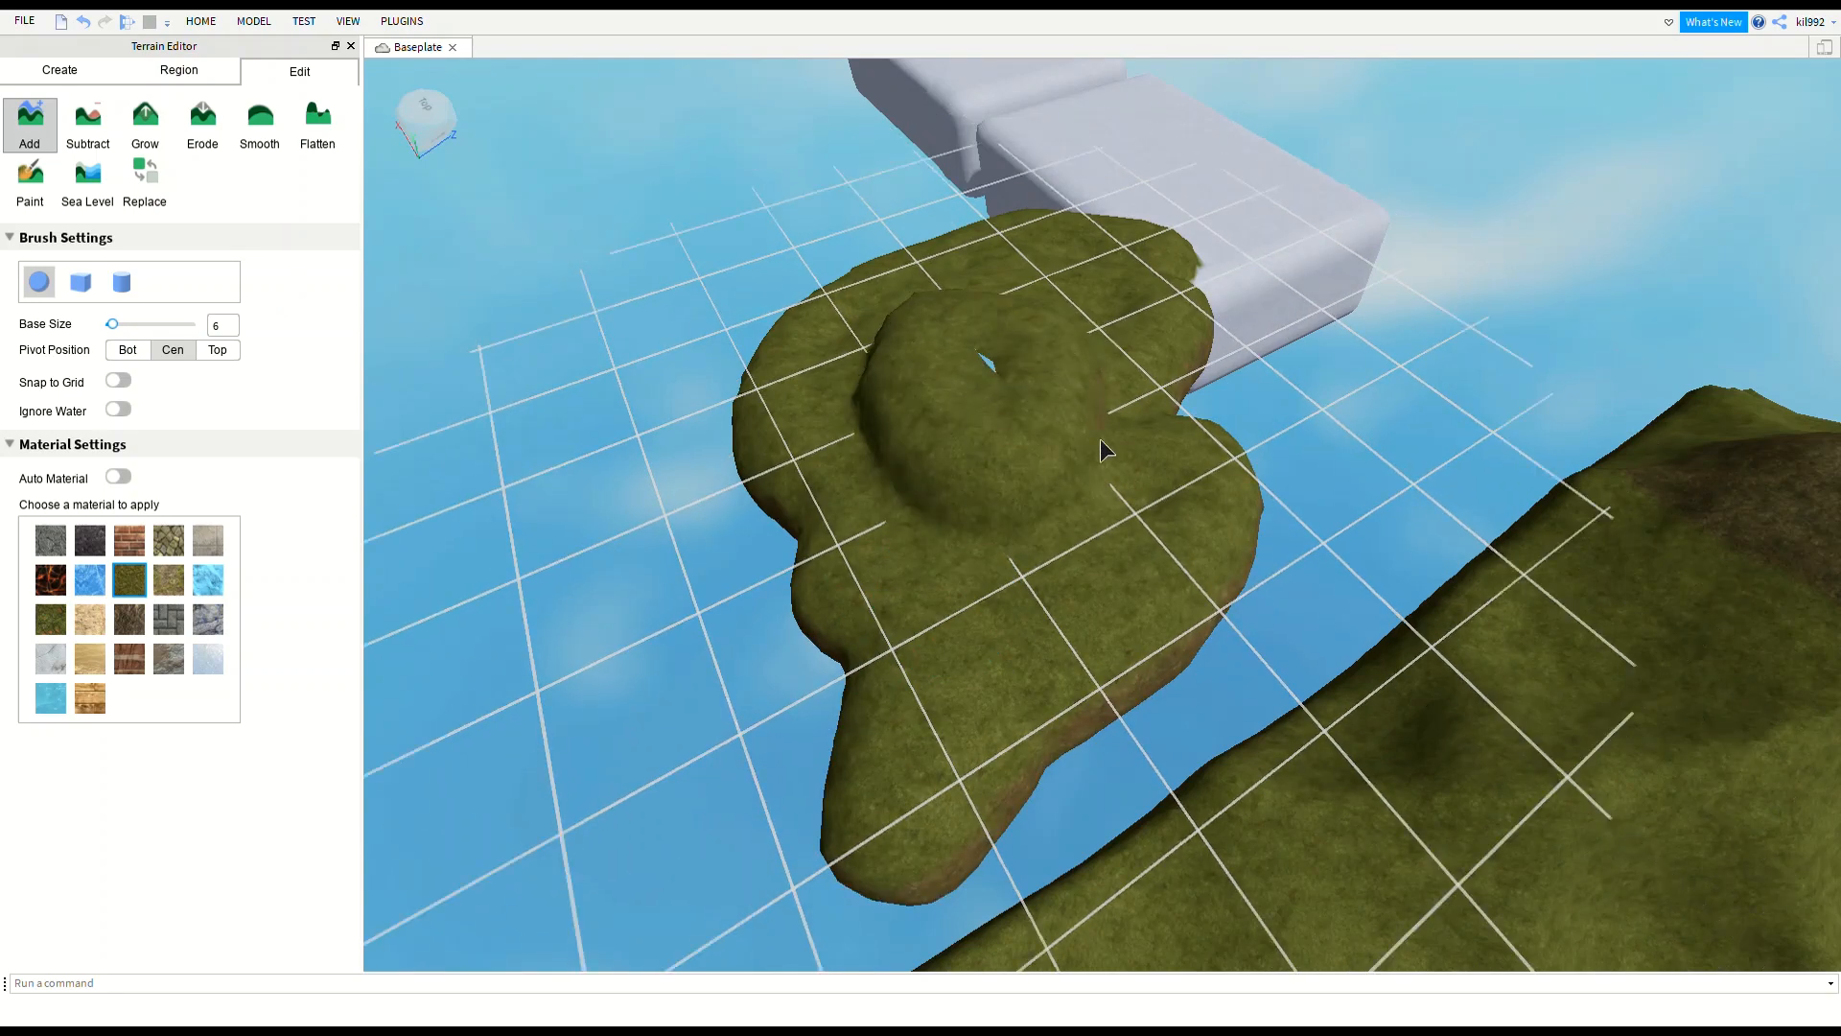
Extend the grass landmass with a long arm rising out of its mound, using the Add tool's spherical brush.
mouse_move(990, 387)
left_mouse_down()
mouse_move(1007, 387)
mouse_move(986, 220)
left_mouse_up()
right_click_drag(1095, 493, 1099, 497)
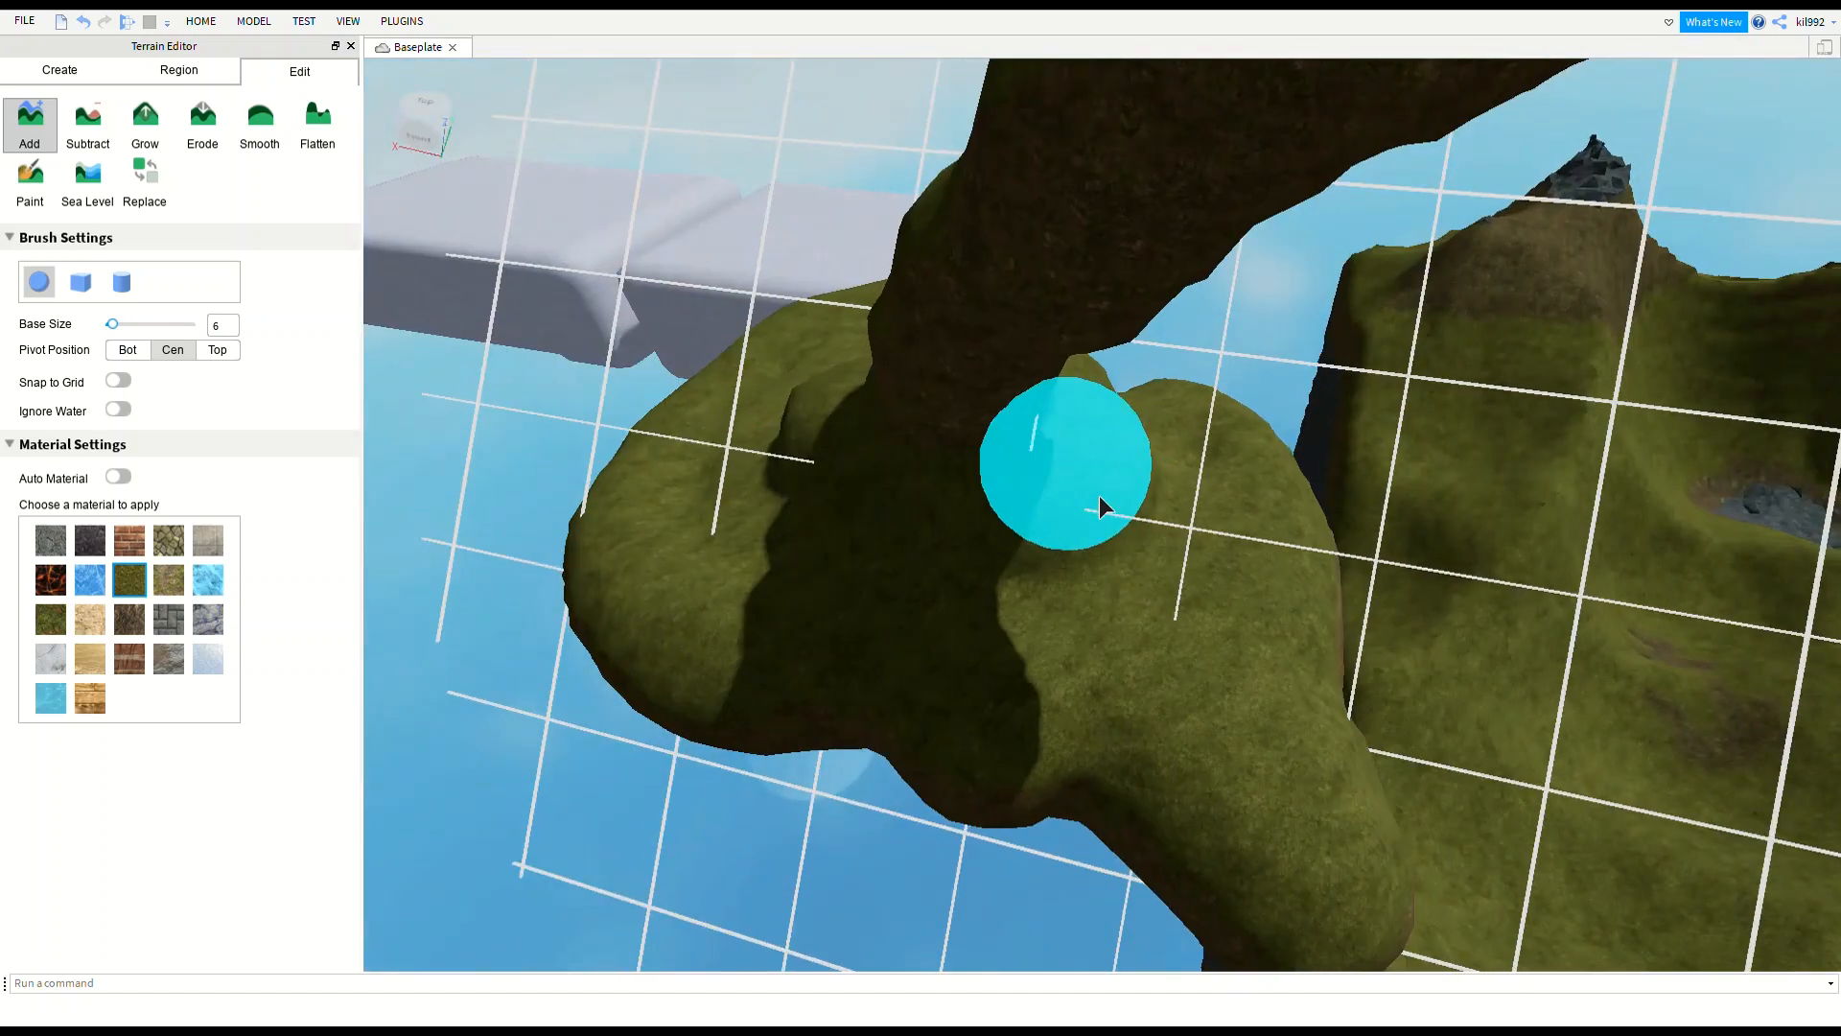
mouse_move(959, 407)
left_mouse_down()
mouse_move(689, 378)
mouse_move(908, 518)
mouse_move(690, 613)
mouse_move(918, 692)
left_mouse_up()
right_click_drag(919, 692, 930, 687)
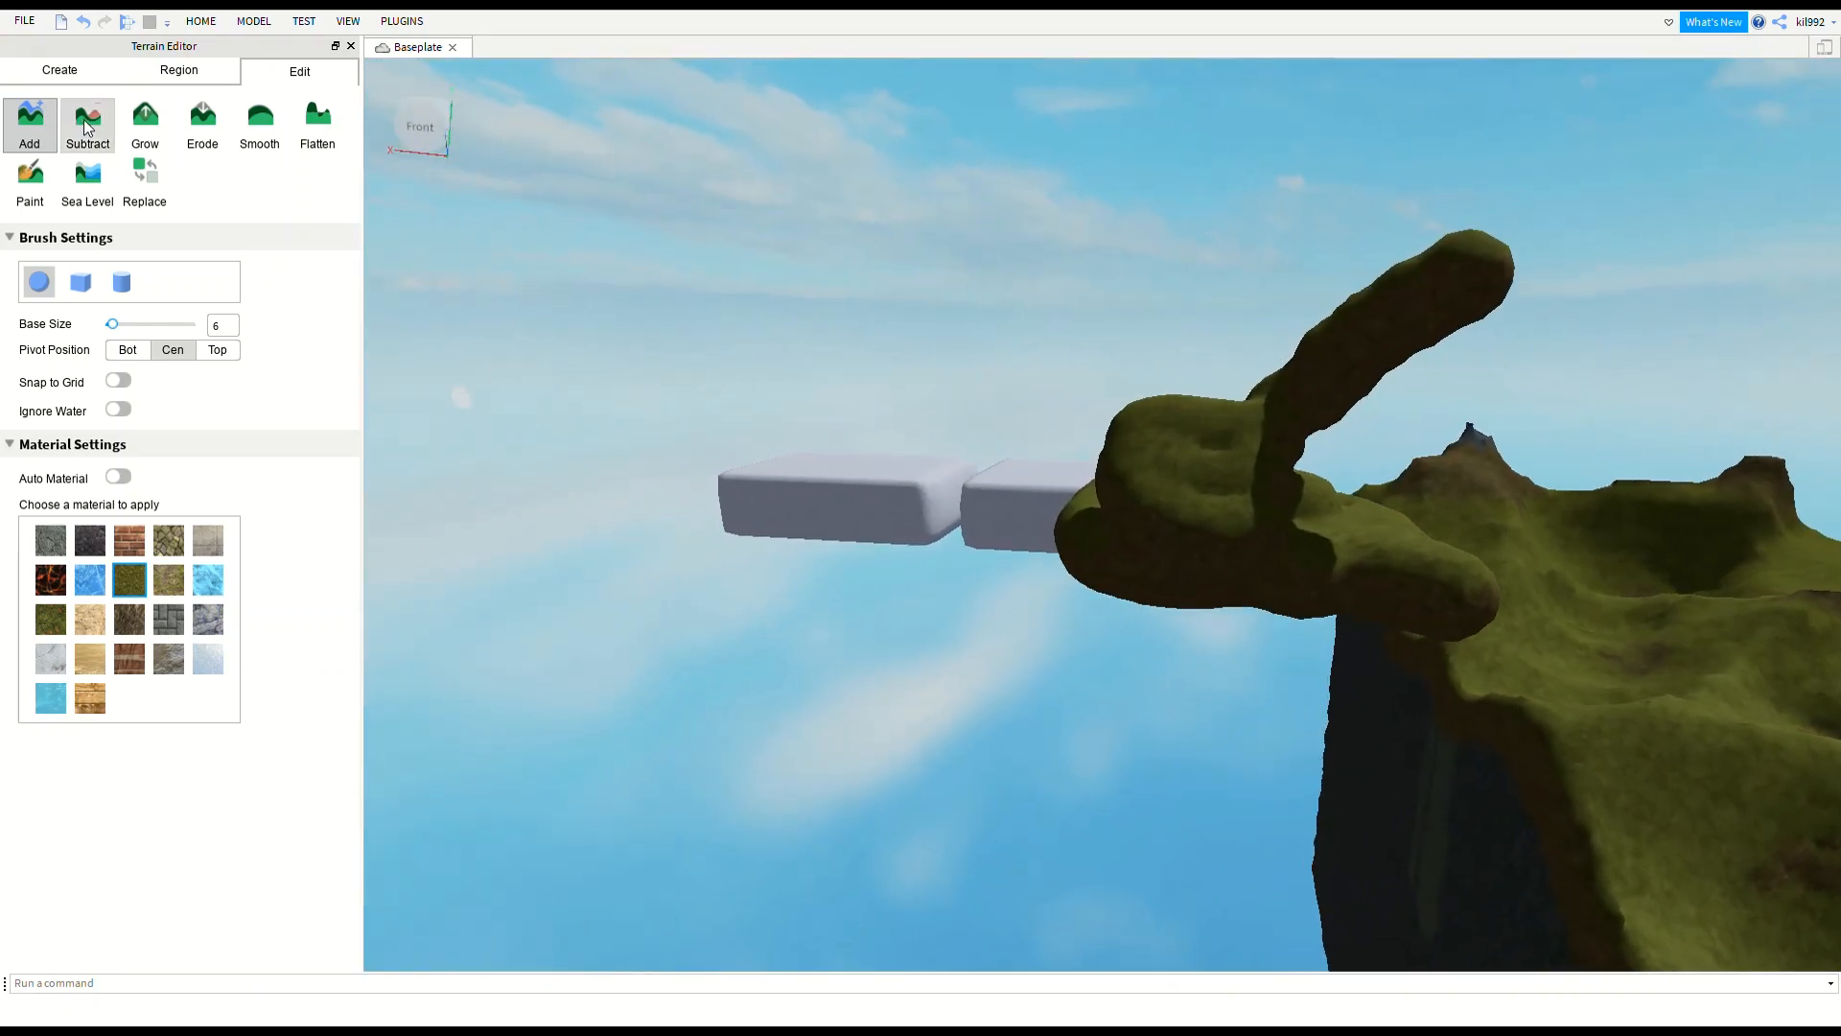
Carve away the front side of the grass landmass and its protruding end with the Subtract tool at base size 6.
left_click(87, 124)
mouse_move(1270, 506)
left_mouse_down()
mouse_move(1204, 493)
mouse_move(1290, 565)
left_mouse_up()
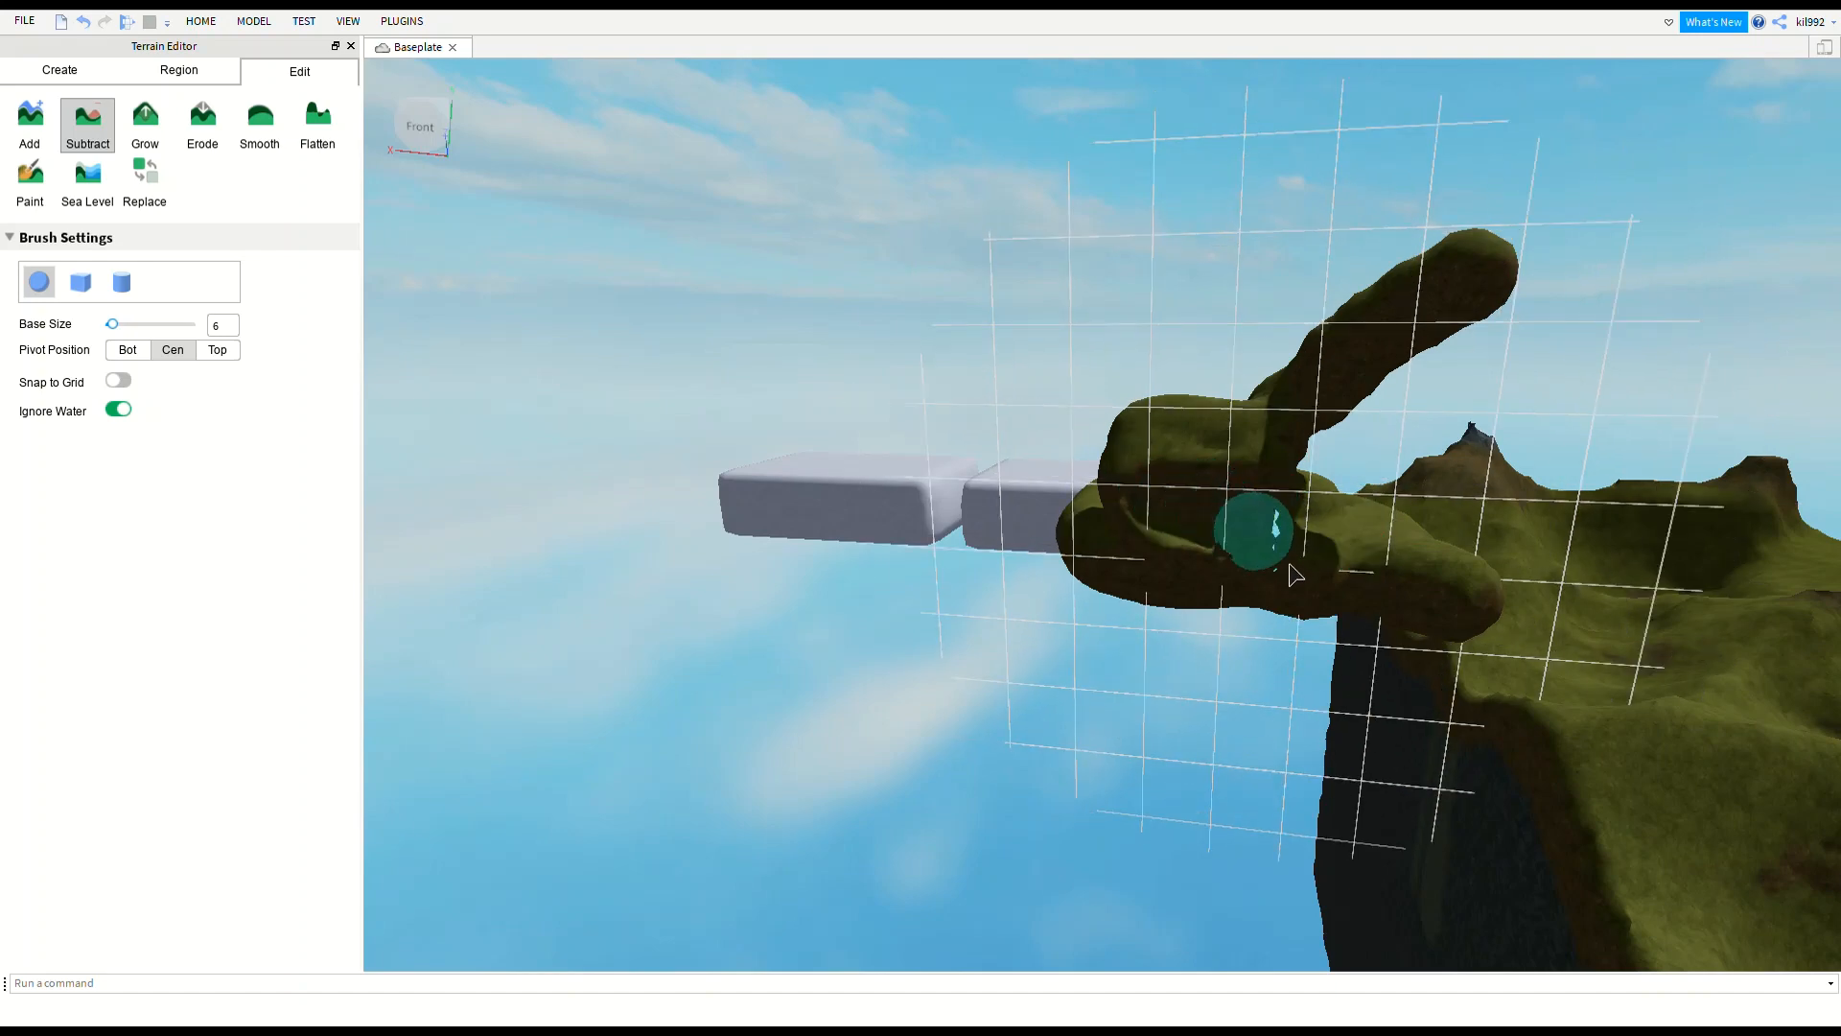
mouse_move(1454, 634)
left_mouse_down()
mouse_move(1397, 608)
mouse_move(1524, 625)
left_mouse_up()
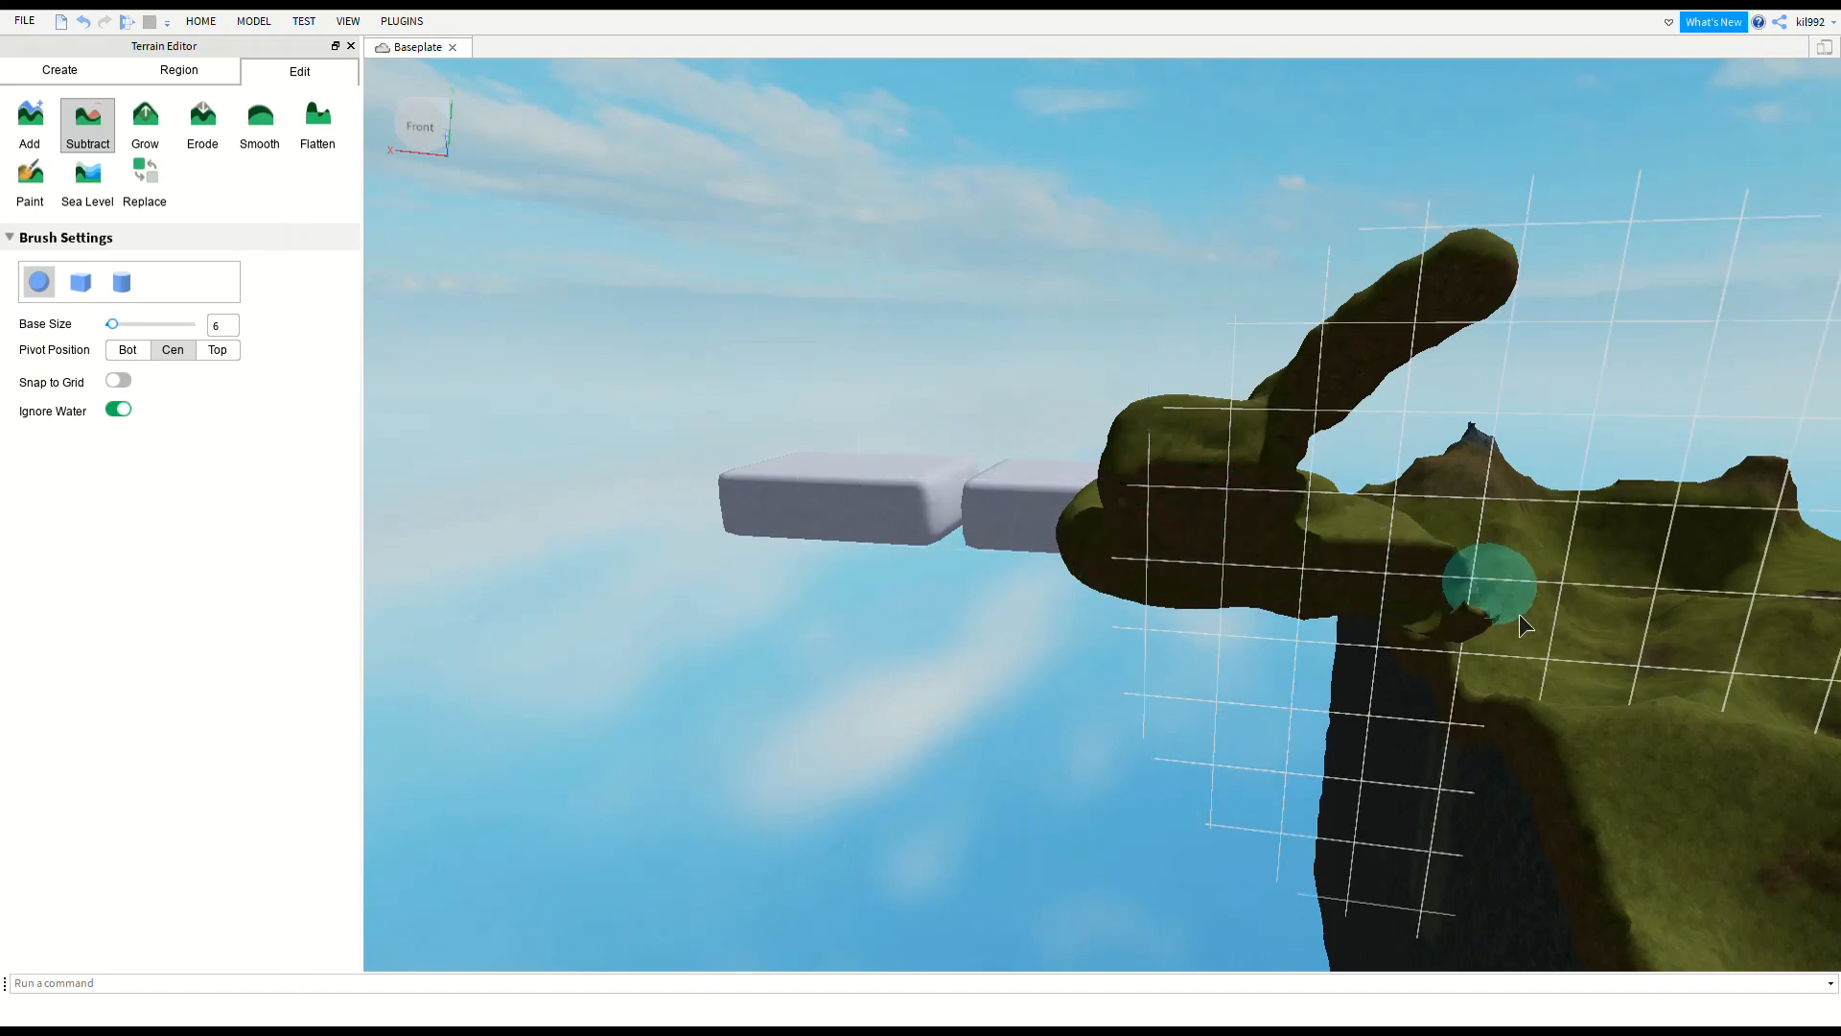
mouse_move(1404, 470)
right_mouse_down()
mouse_move(1422, 464)
mouse_move(1401, 477)
right_mouse_up()
right_click_drag(1260, 589, 1260, 588)
Subtract the raised arm from above and cut into the mound and grass beneath it.
left_click(833, 419)
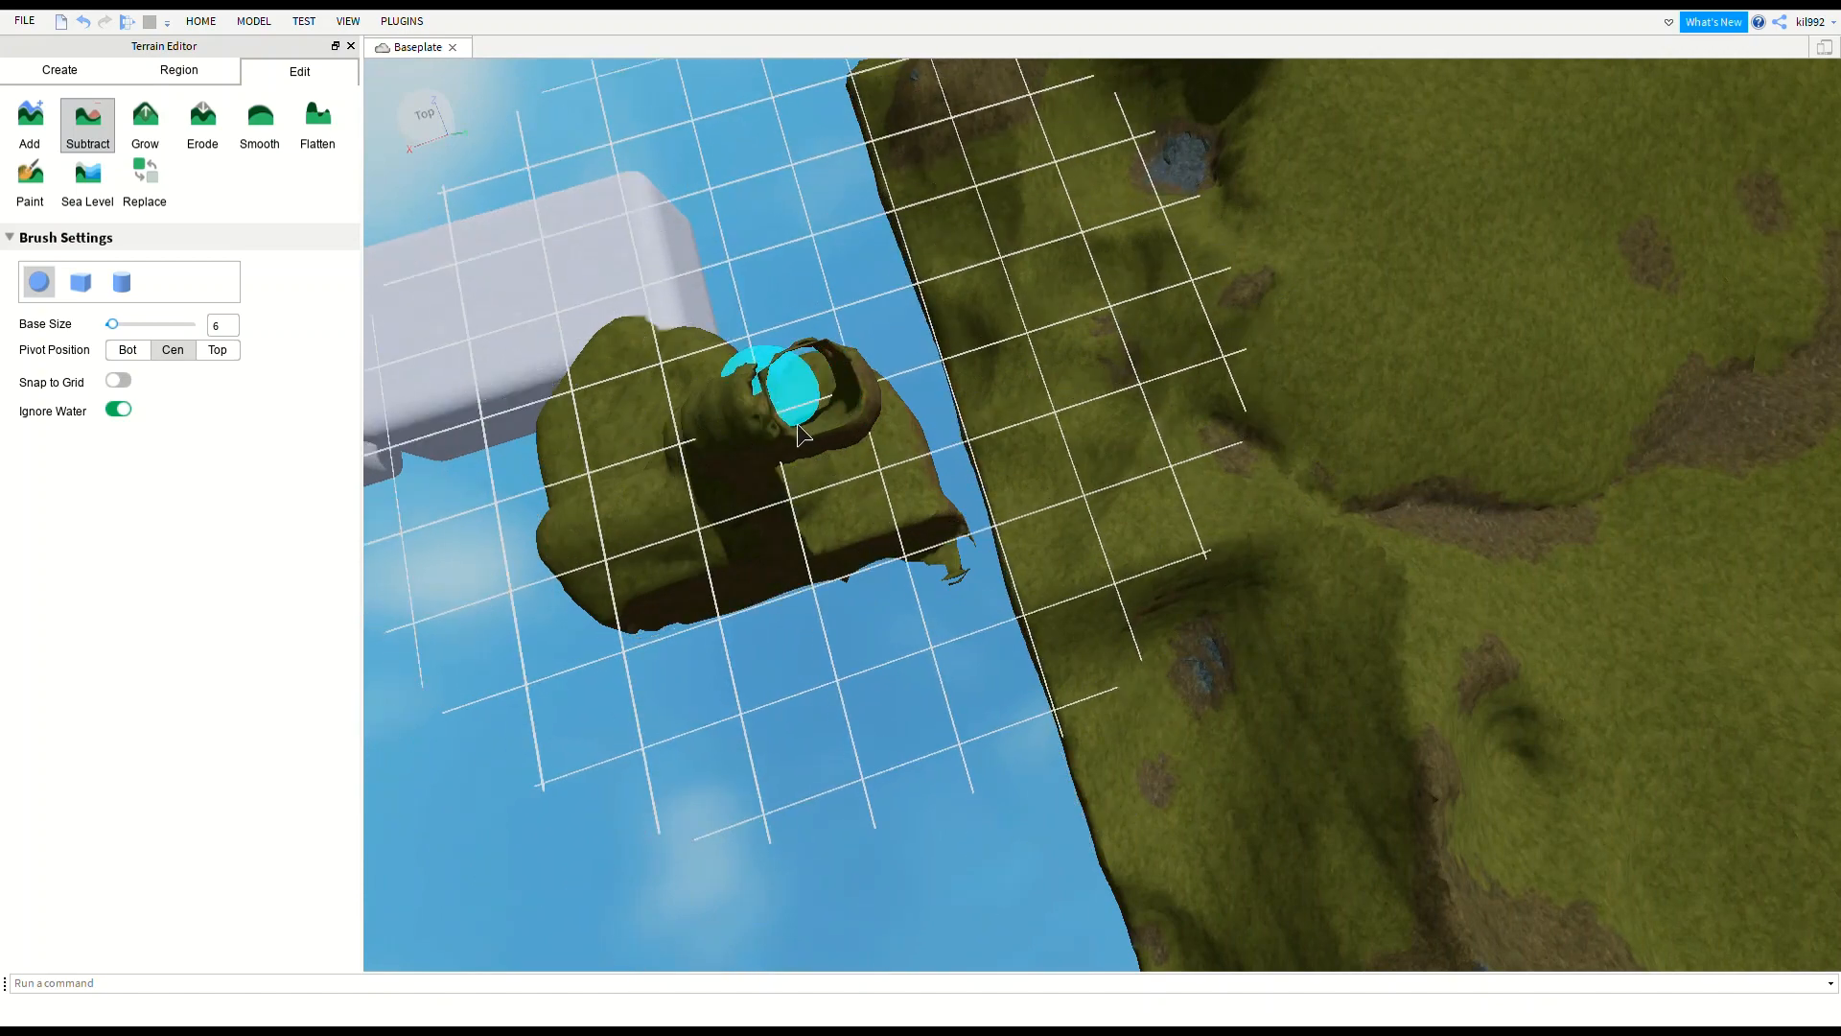
right_click_drag(813, 410, 834, 394)
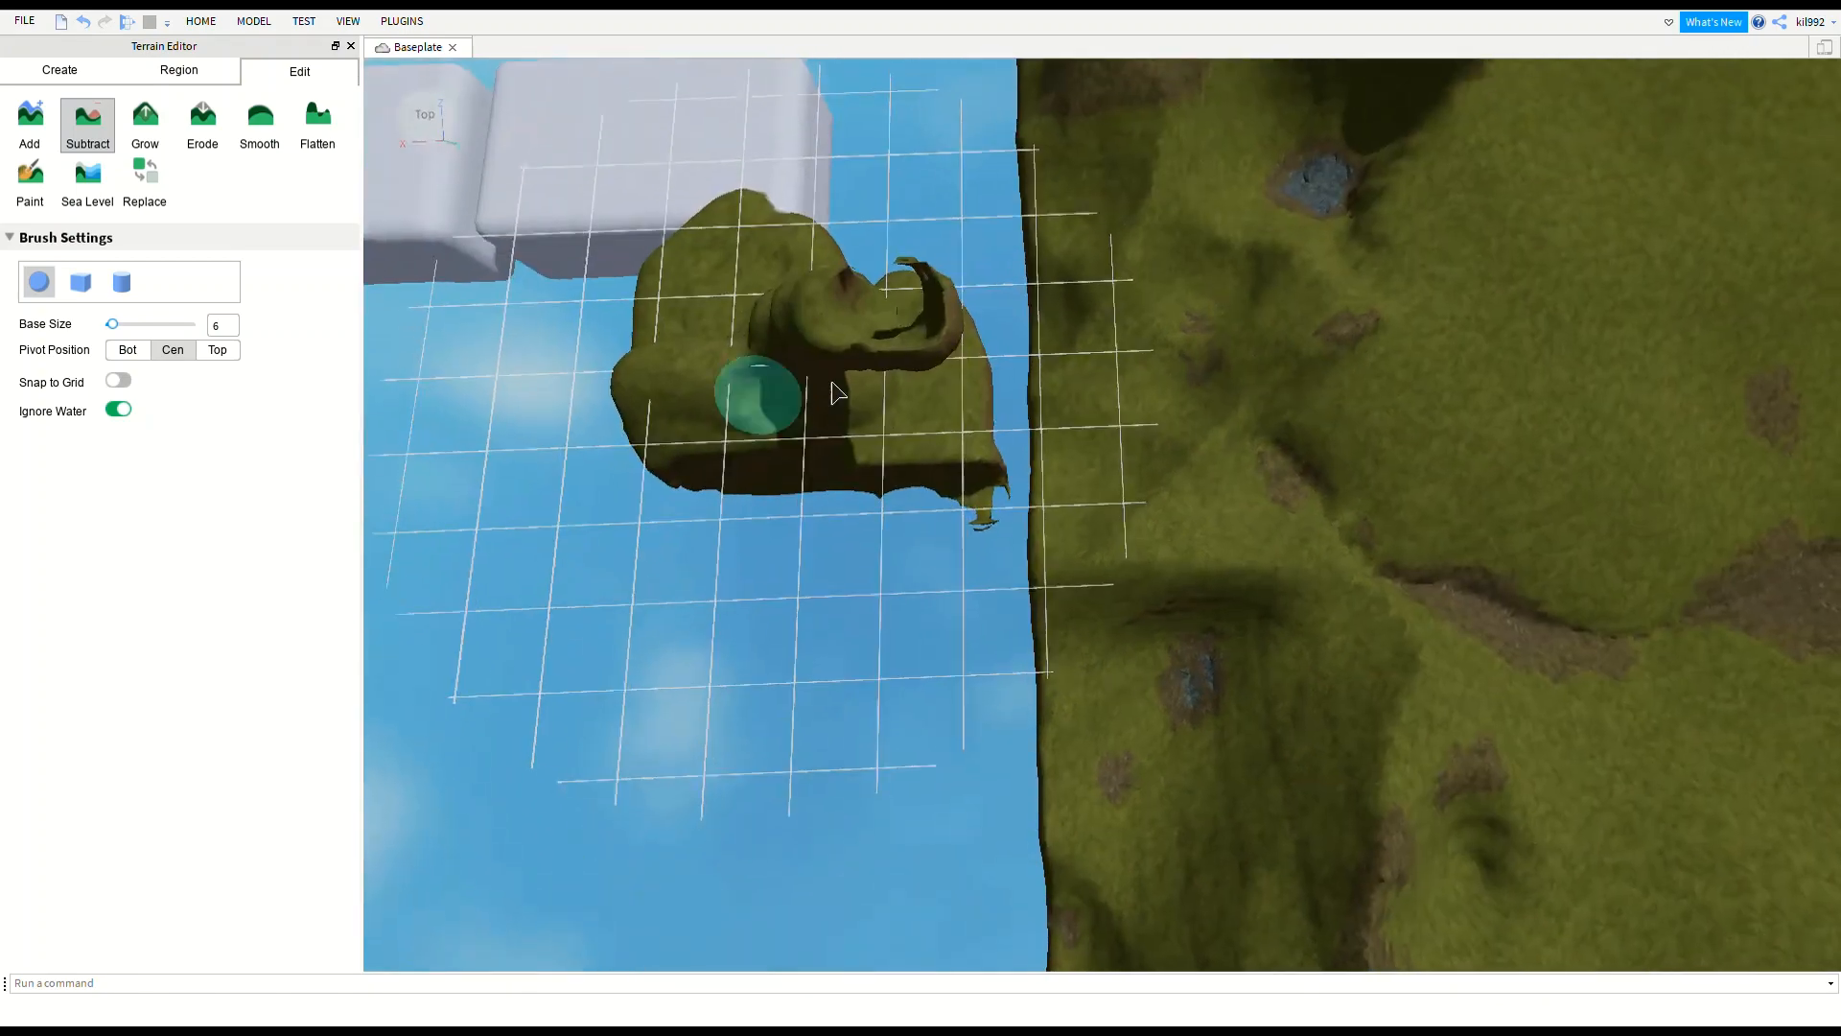
left_click(958, 343)
left_click(962, 370)
left_click(867, 351)
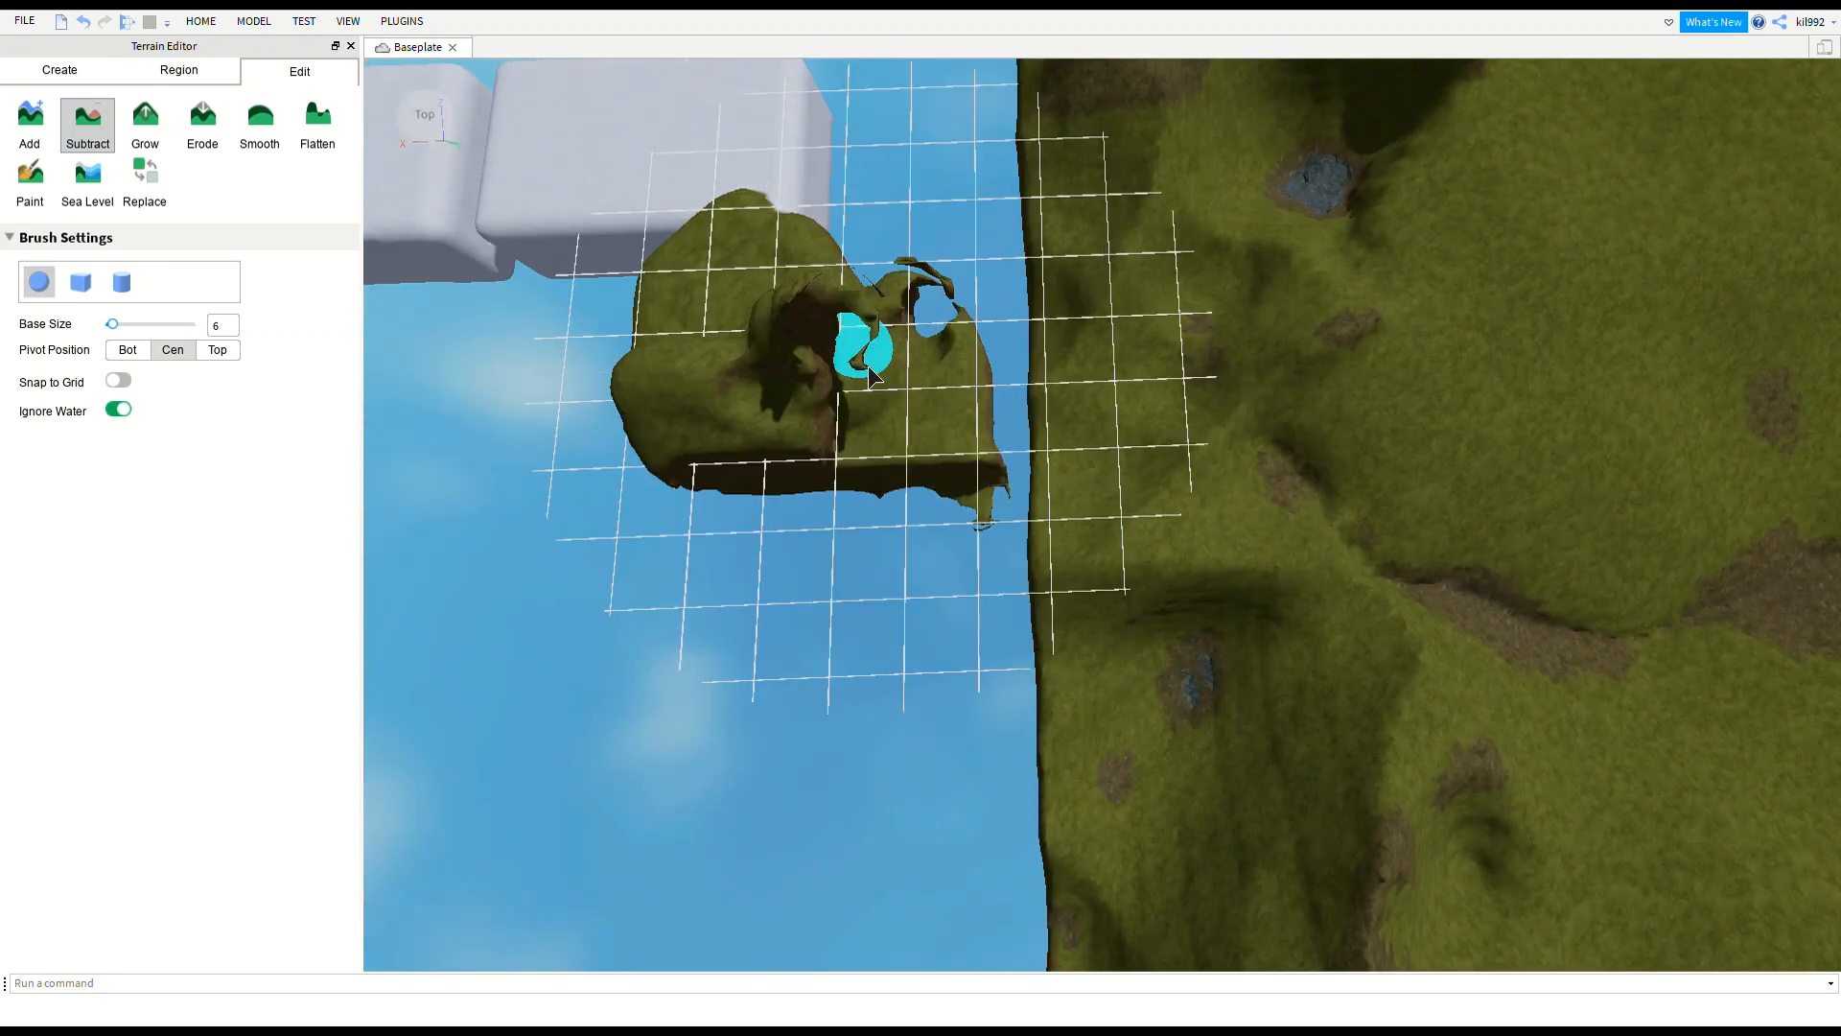
left_click(822, 329)
Raise mounds on the generated terrain's grassy hills using the Grow tool with base size 6 and strength 1.
left_click(158, 134)
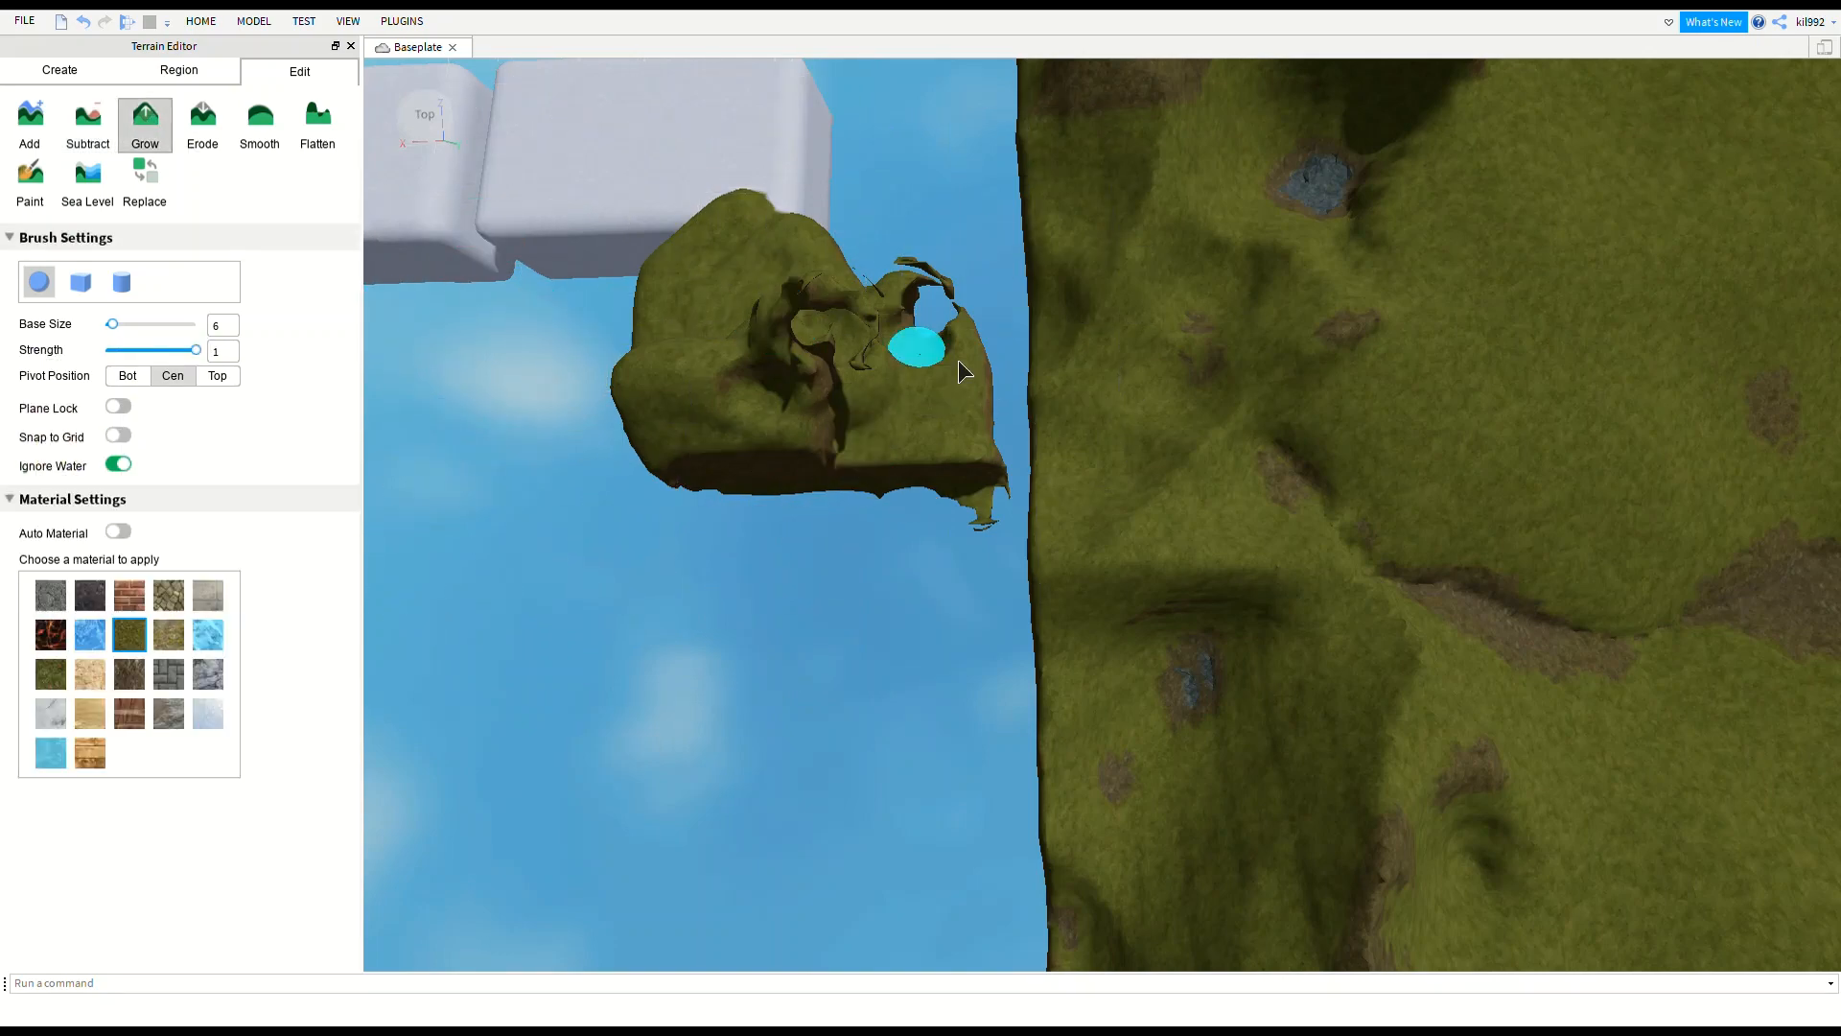
right_click_drag(1222, 568, 1222, 569)
key("w")
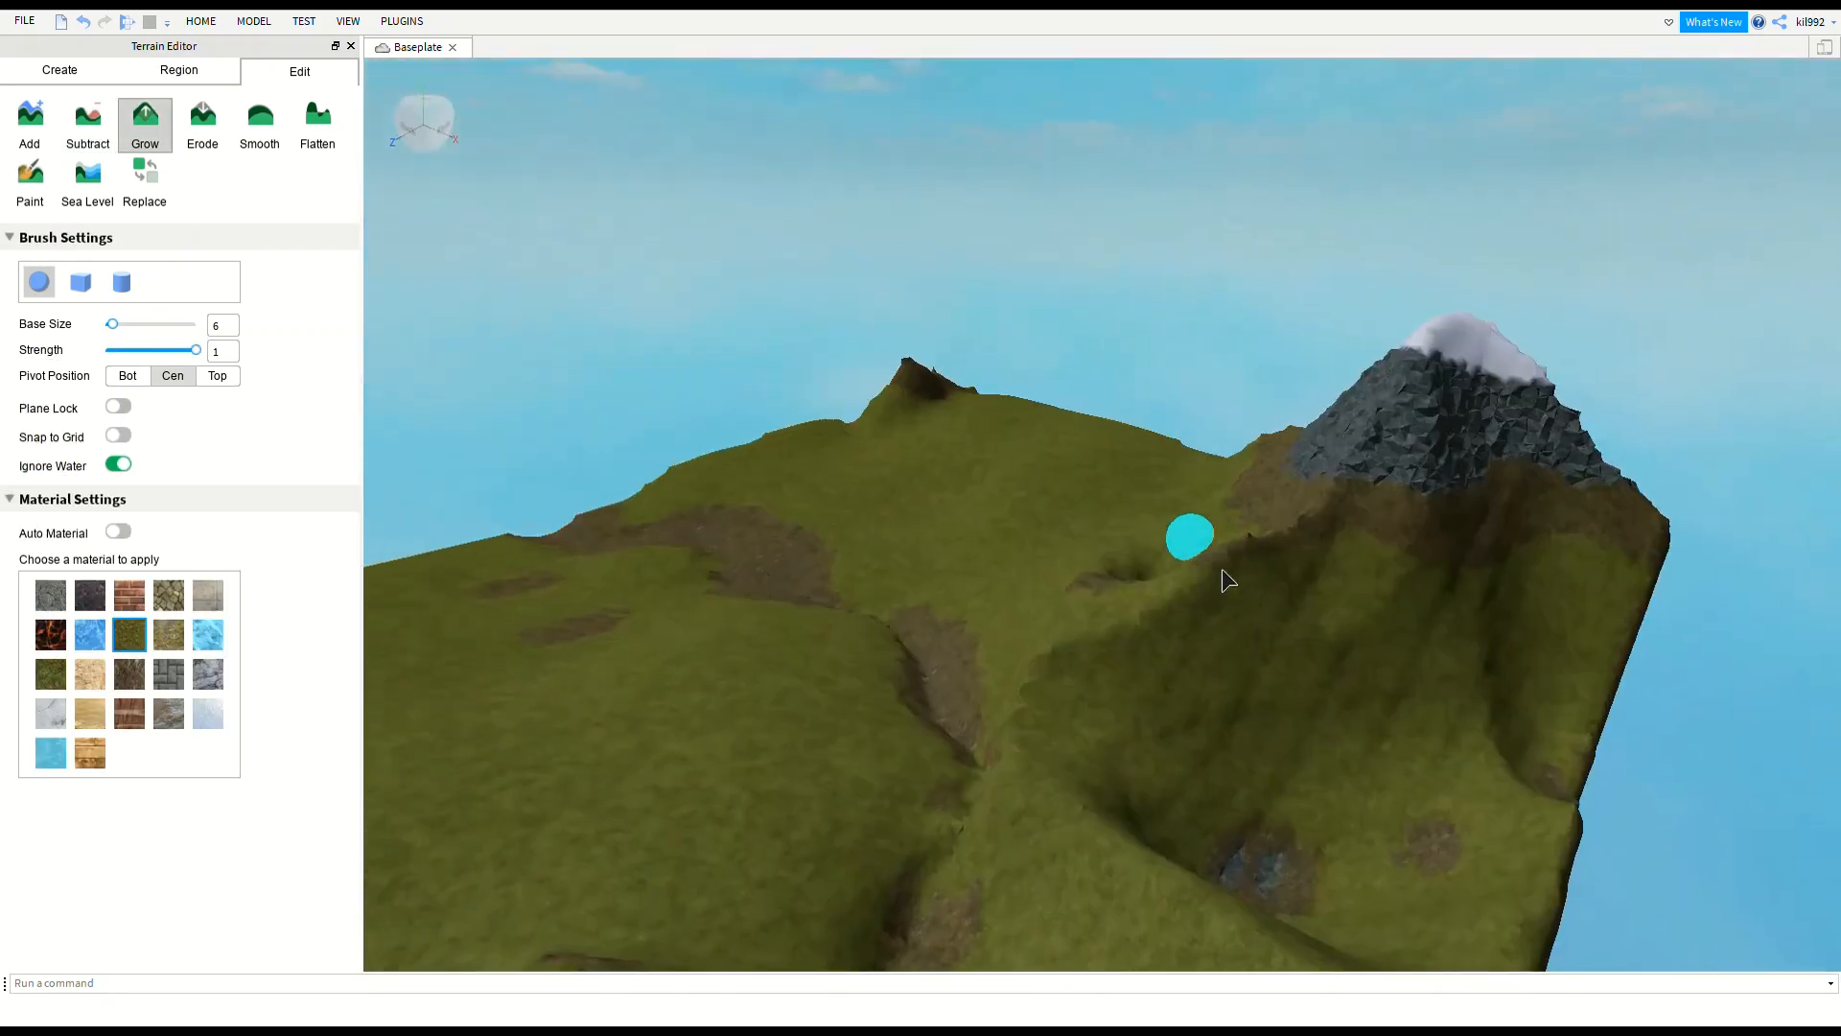
right_click_drag(1222, 567, 1221, 568)
key("w")
mouse_move(1188, 619)
left_mouse_down()
mouse_move(1408, 568)
mouse_move(1201, 562)
mouse_move(1304, 675)
mouse_move(1550, 521)
left_mouse_up()
mouse_move(1498, 548)
left_mouse_down()
mouse_move(1286, 645)
mouse_move(1188, 620)
mouse_move(995, 624)
left_mouse_up()
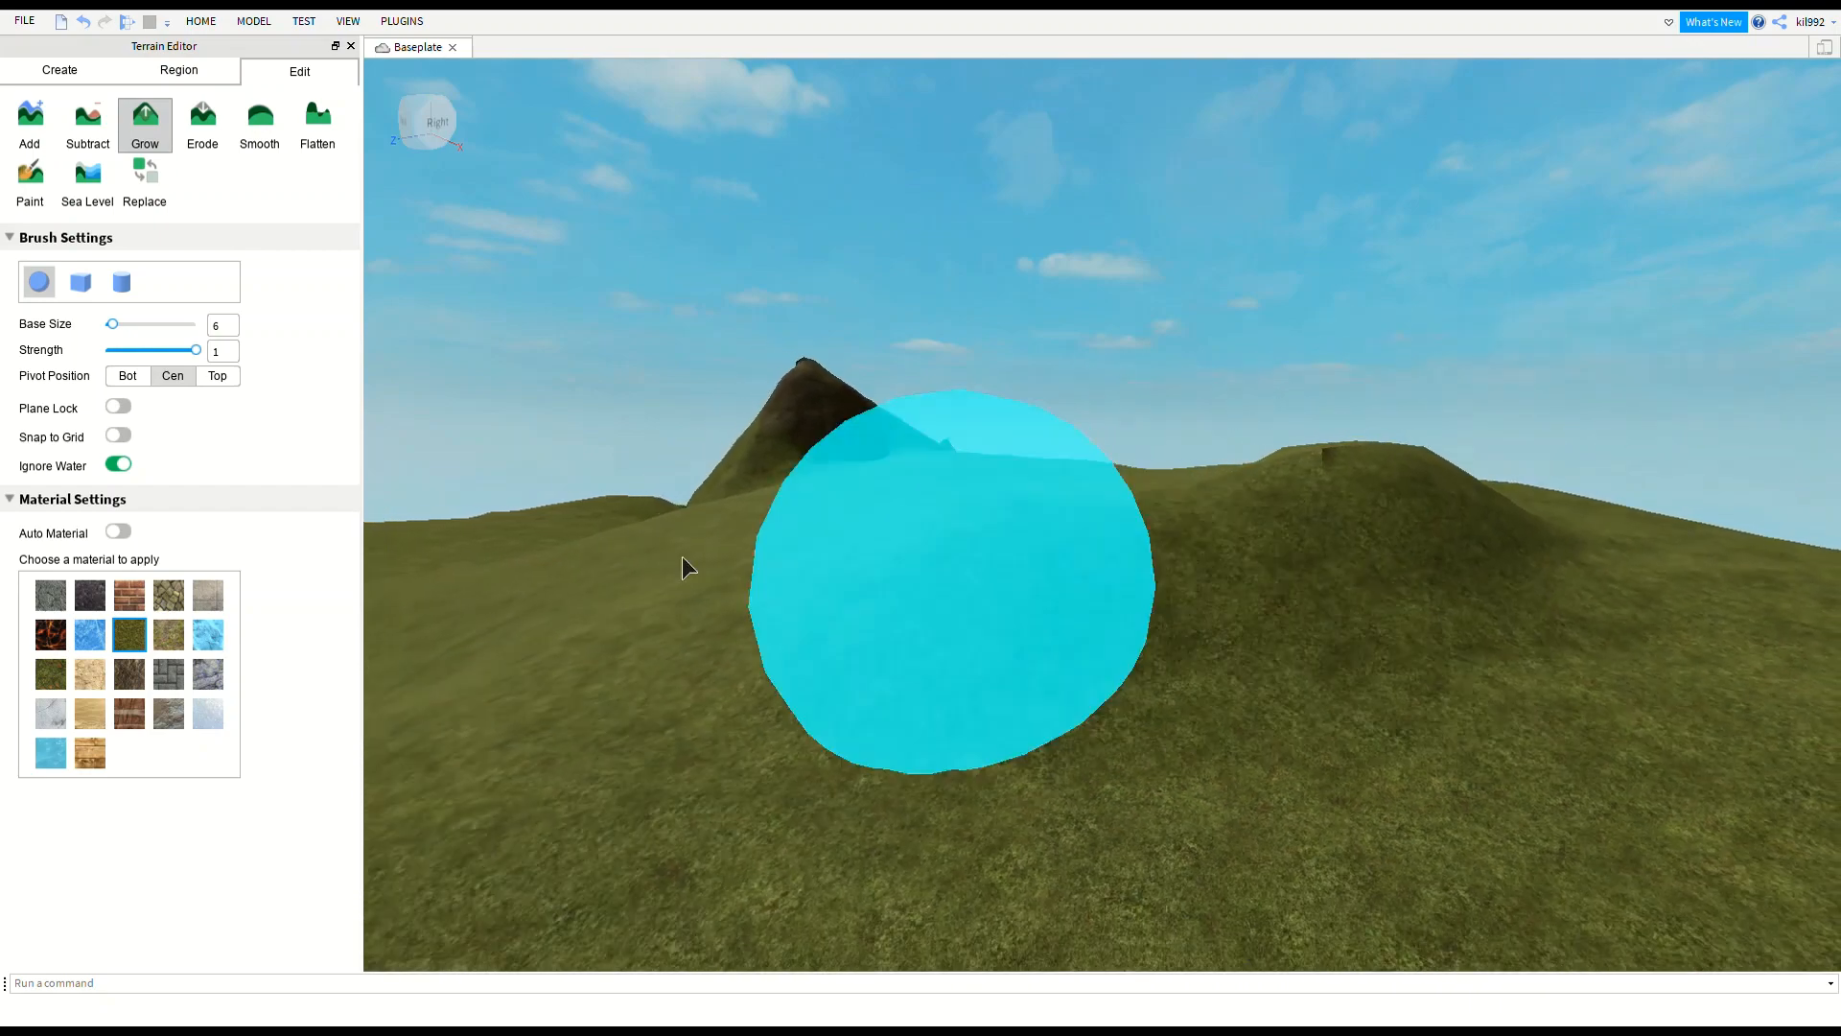
Wear down the raised grass mounds with the Erode tool at base size 6 and strength 1.
left_click(202, 122)
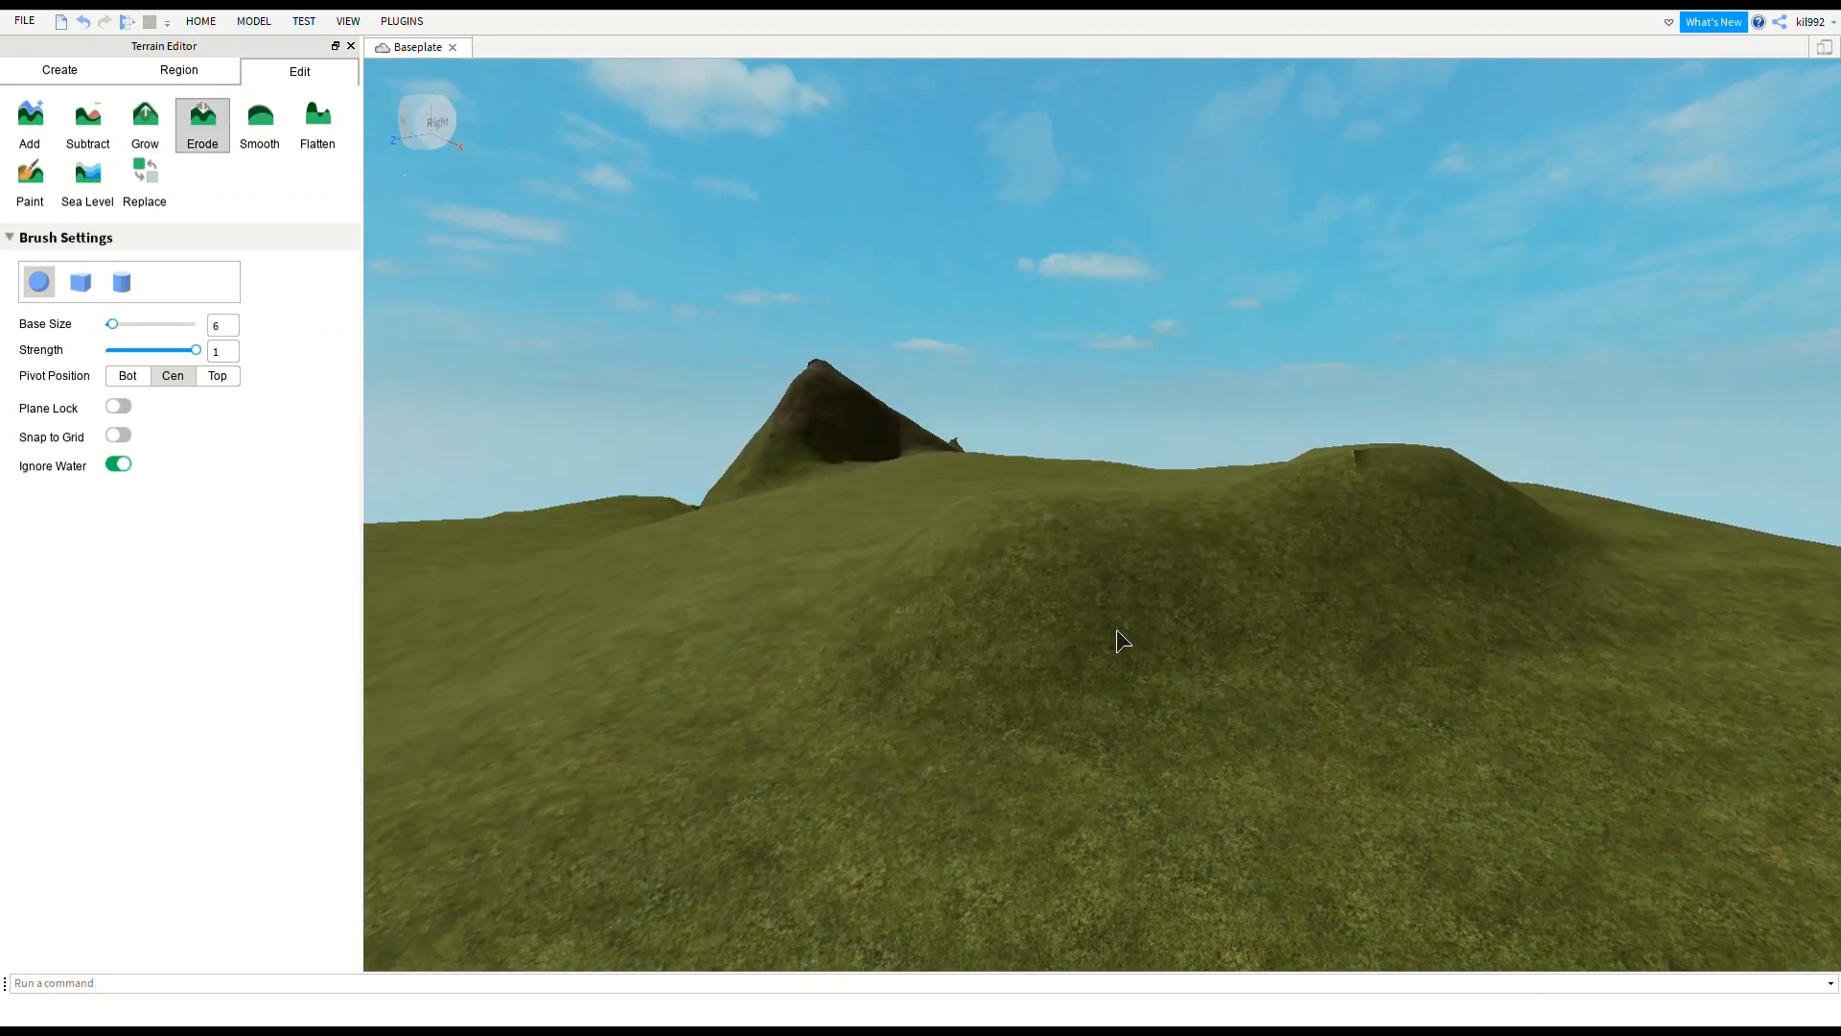
mouse_move(1116, 629)
left_mouse_down()
mouse_move(1122, 672)
mouse_move(1423, 504)
mouse_move(1003, 545)
mouse_move(1101, 562)
mouse_move(1379, 485)
mouse_move(1357, 537)
left_mouse_up()
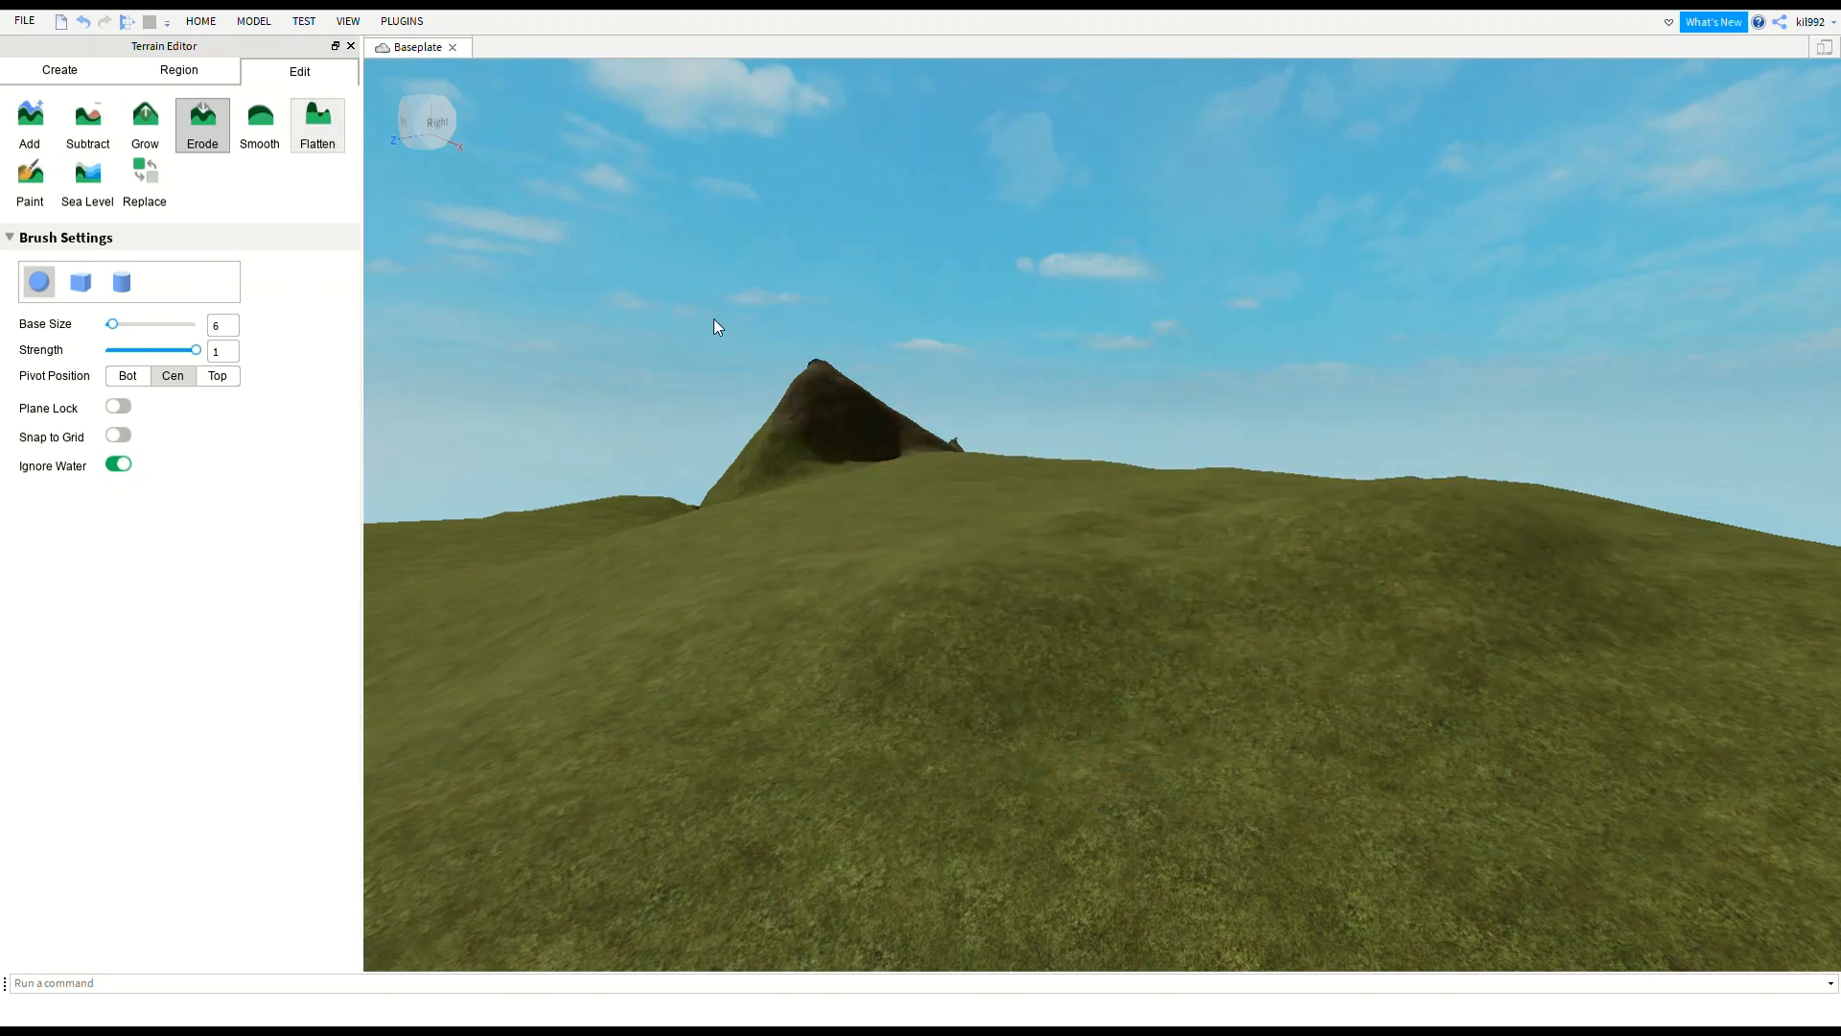
Level the uneven grassy slope using the Flatten tool in the mode that both erodes and grows, with base size 6 and strength 1.
right_click_drag(1039, 498, 1051, 504)
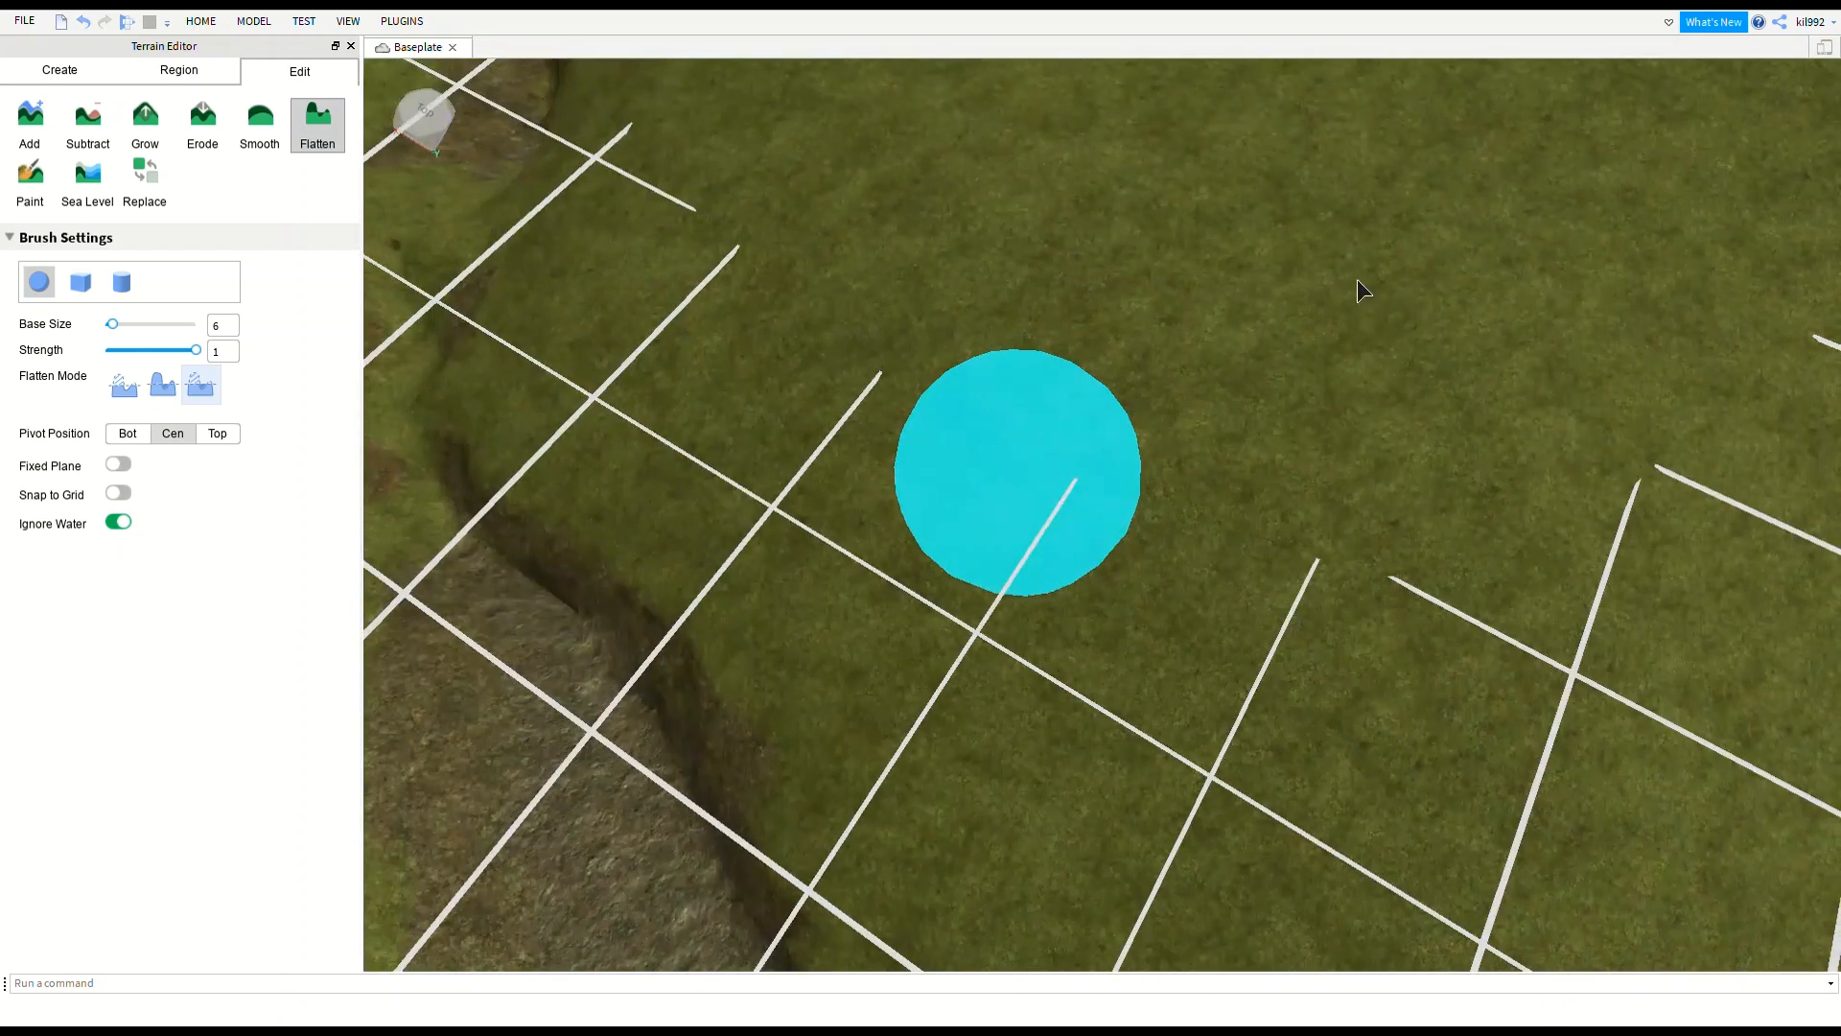
right_click_drag(1389, 304, 1476, 326)
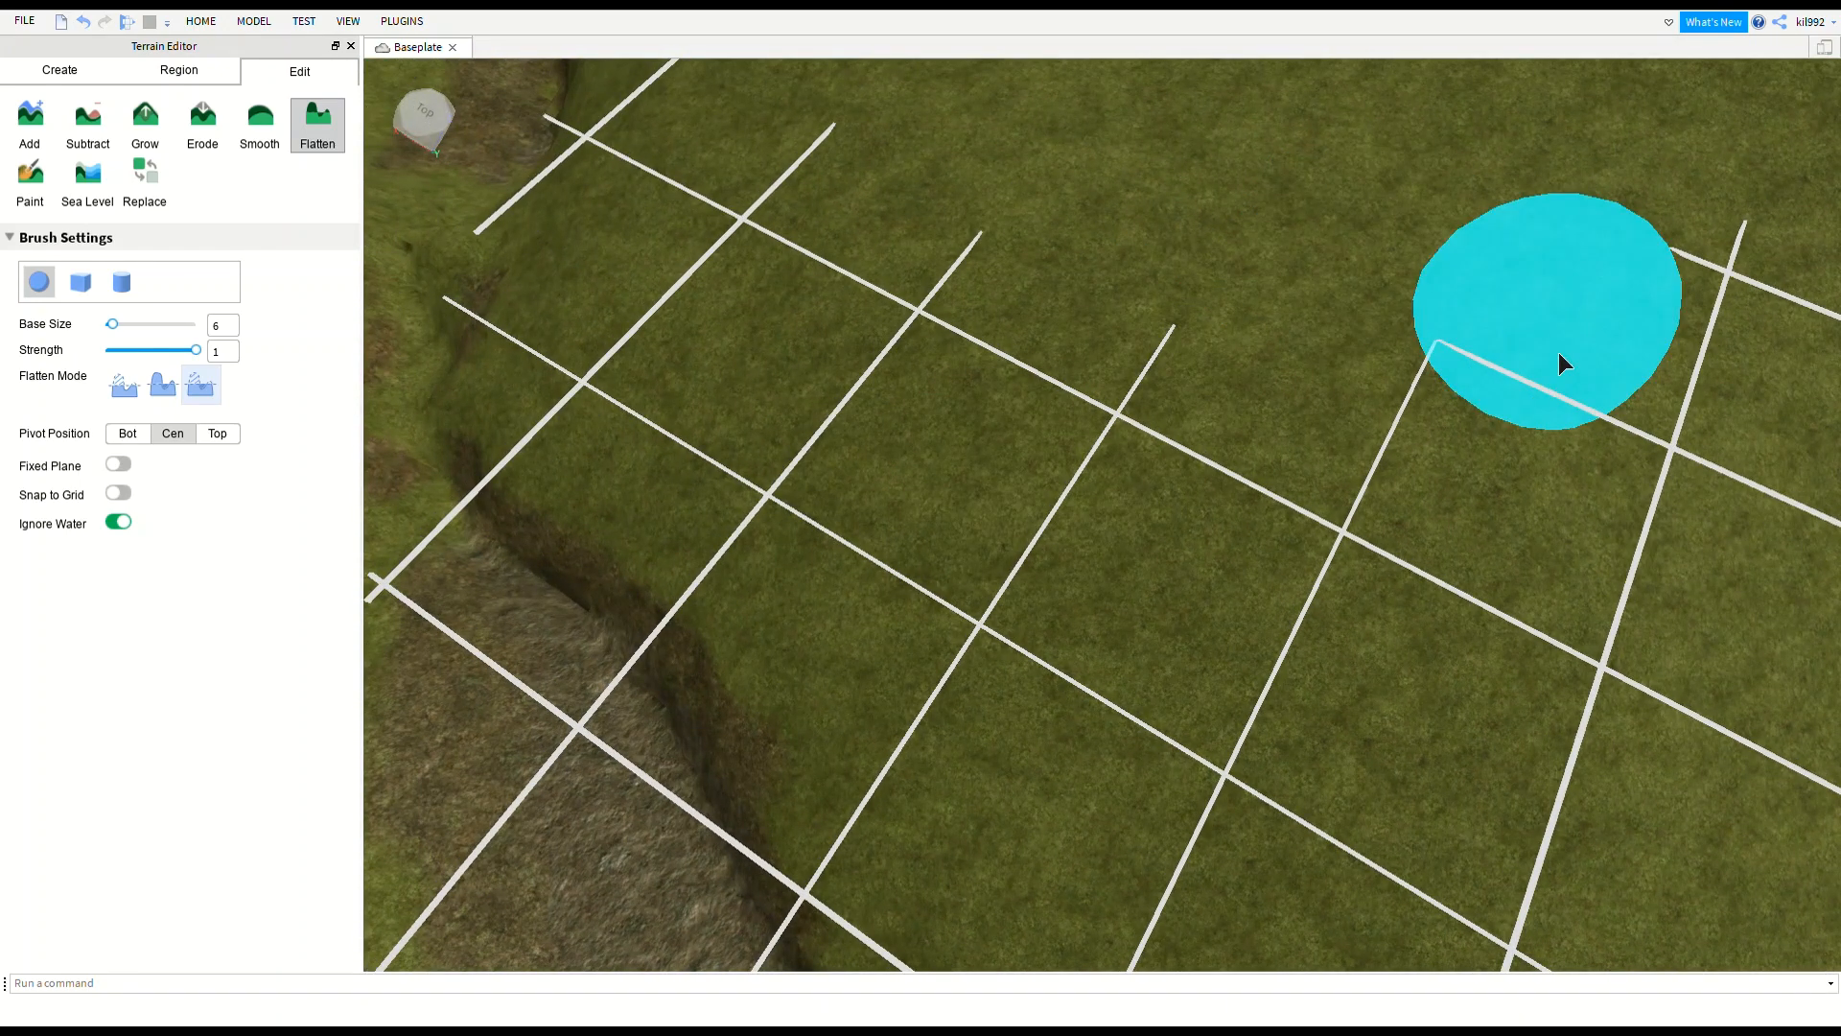
mouse_move(1559, 354)
left_mouse_down()
mouse_move(1222, 218)
mouse_move(886, 197)
mouse_move(1055, 341)
mouse_move(1303, 257)
mouse_move(1003, 219)
mouse_move(1293, 201)
mouse_move(1334, 115)
mouse_move(1062, 195)
mouse_move(972, 144)
mouse_move(1594, 165)
left_mouse_up()
left_click_drag(1456, 60, 1032, 75)
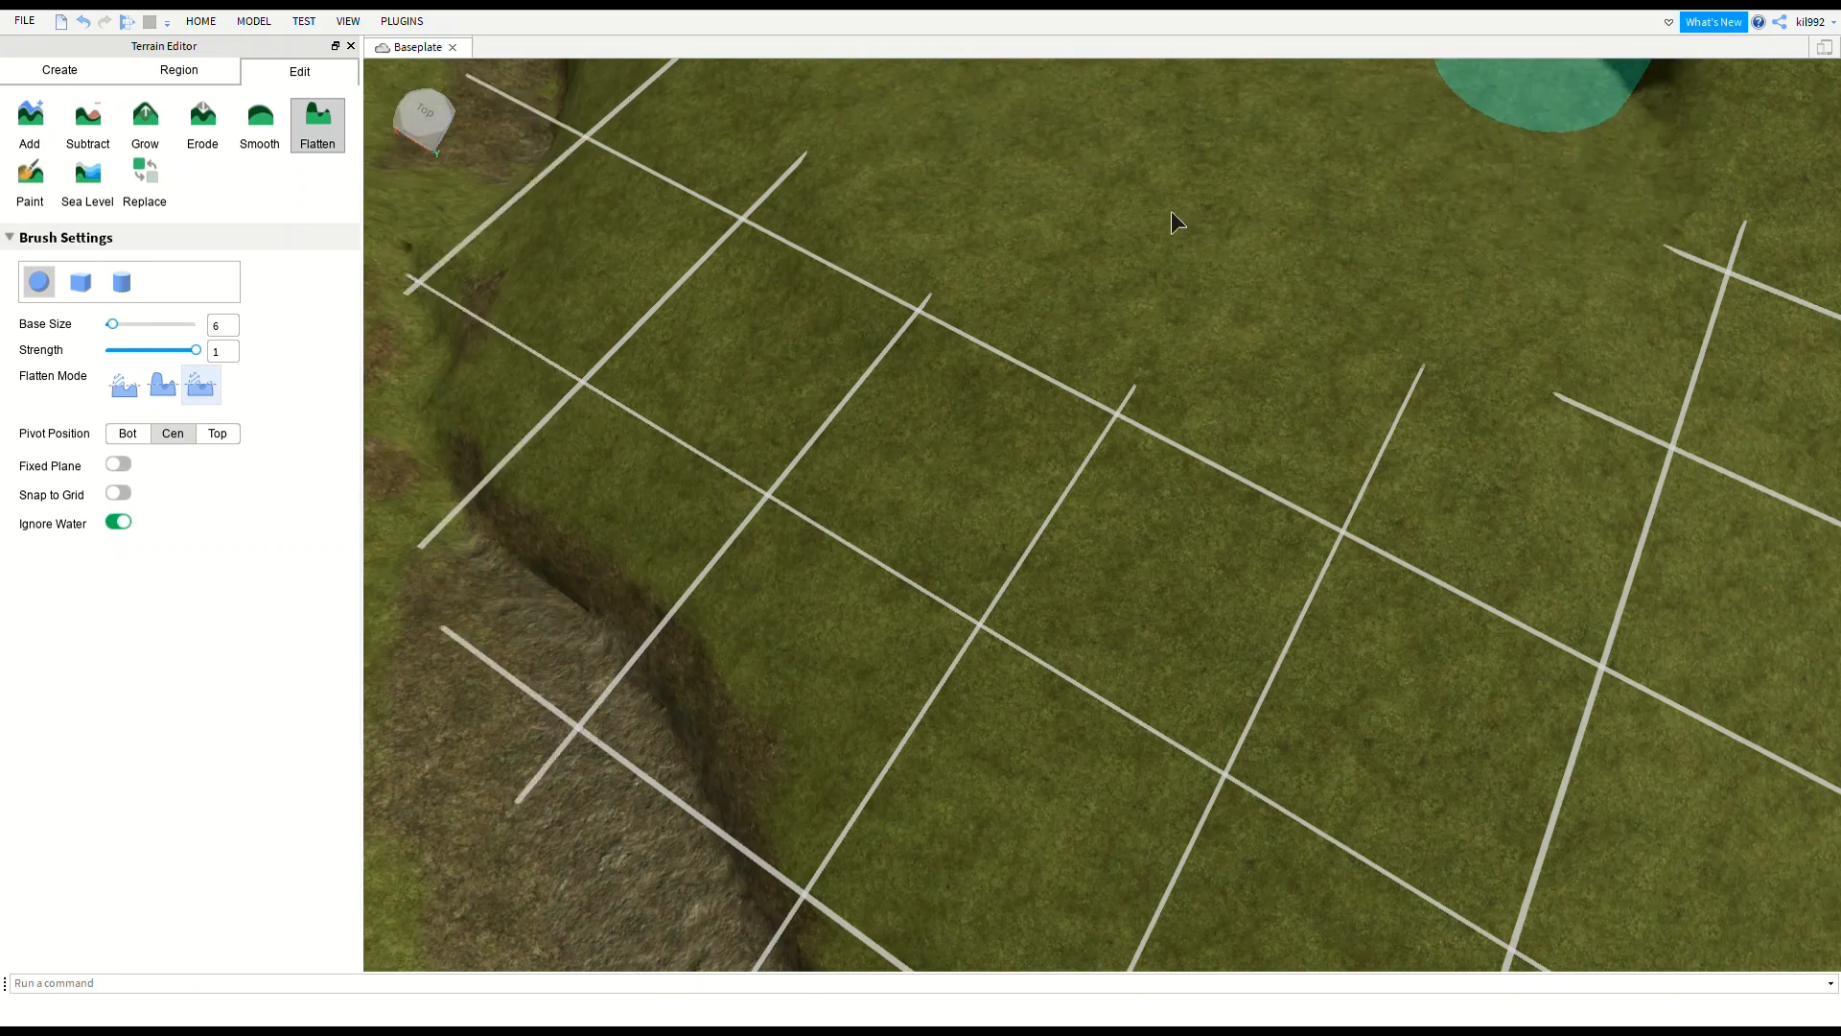
right_click_drag(1171, 211, 1204, 234)
scroll(1205, 538, "up", 5)
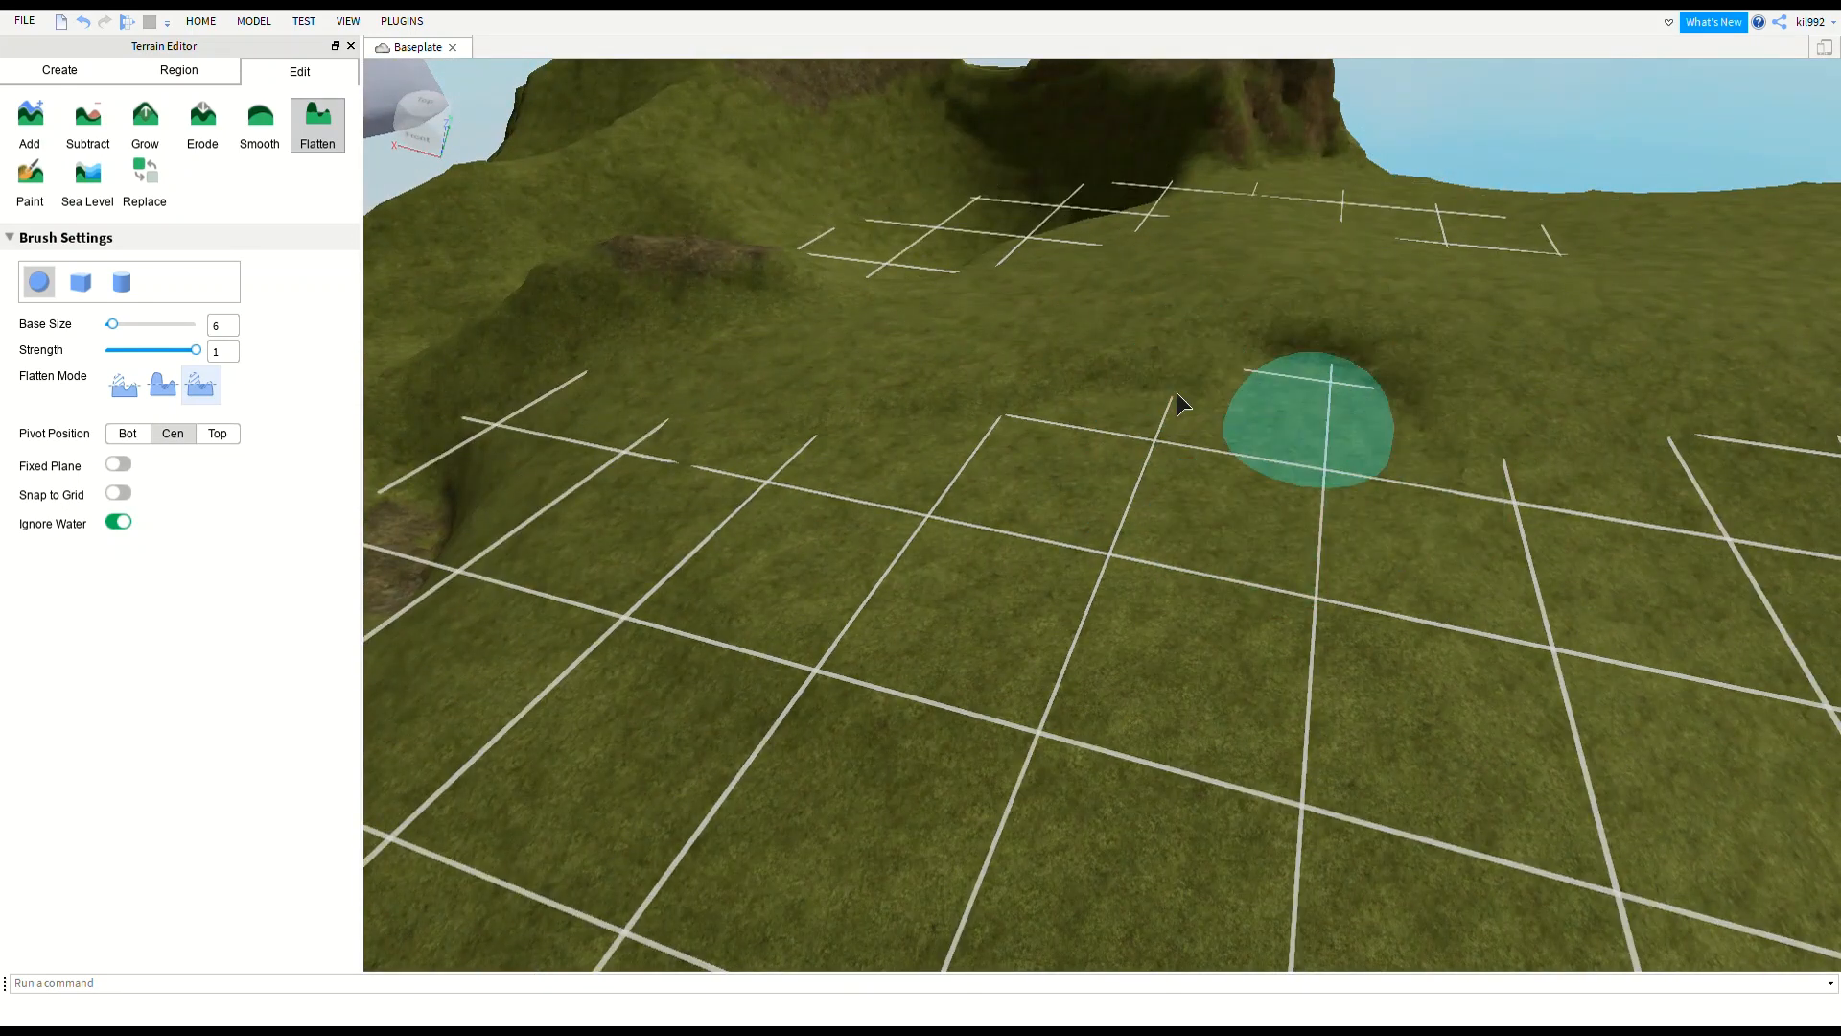
mouse_move(1177, 396)
left_mouse_down()
mouse_move(1308, 376)
mouse_move(1075, 420)
mouse_move(1297, 470)
mouse_move(1544, 640)
mouse_move(855, 699)
mouse_move(666, 597)
mouse_move(781, 692)
mouse_move(1133, 417)
mouse_move(1248, 383)
mouse_move(962, 440)
mouse_move(958, 374)
mouse_move(1107, 353)
mouse_move(941, 617)
mouse_move(974, 399)
mouse_move(1160, 358)
mouse_move(1319, 468)
left_mouse_up()
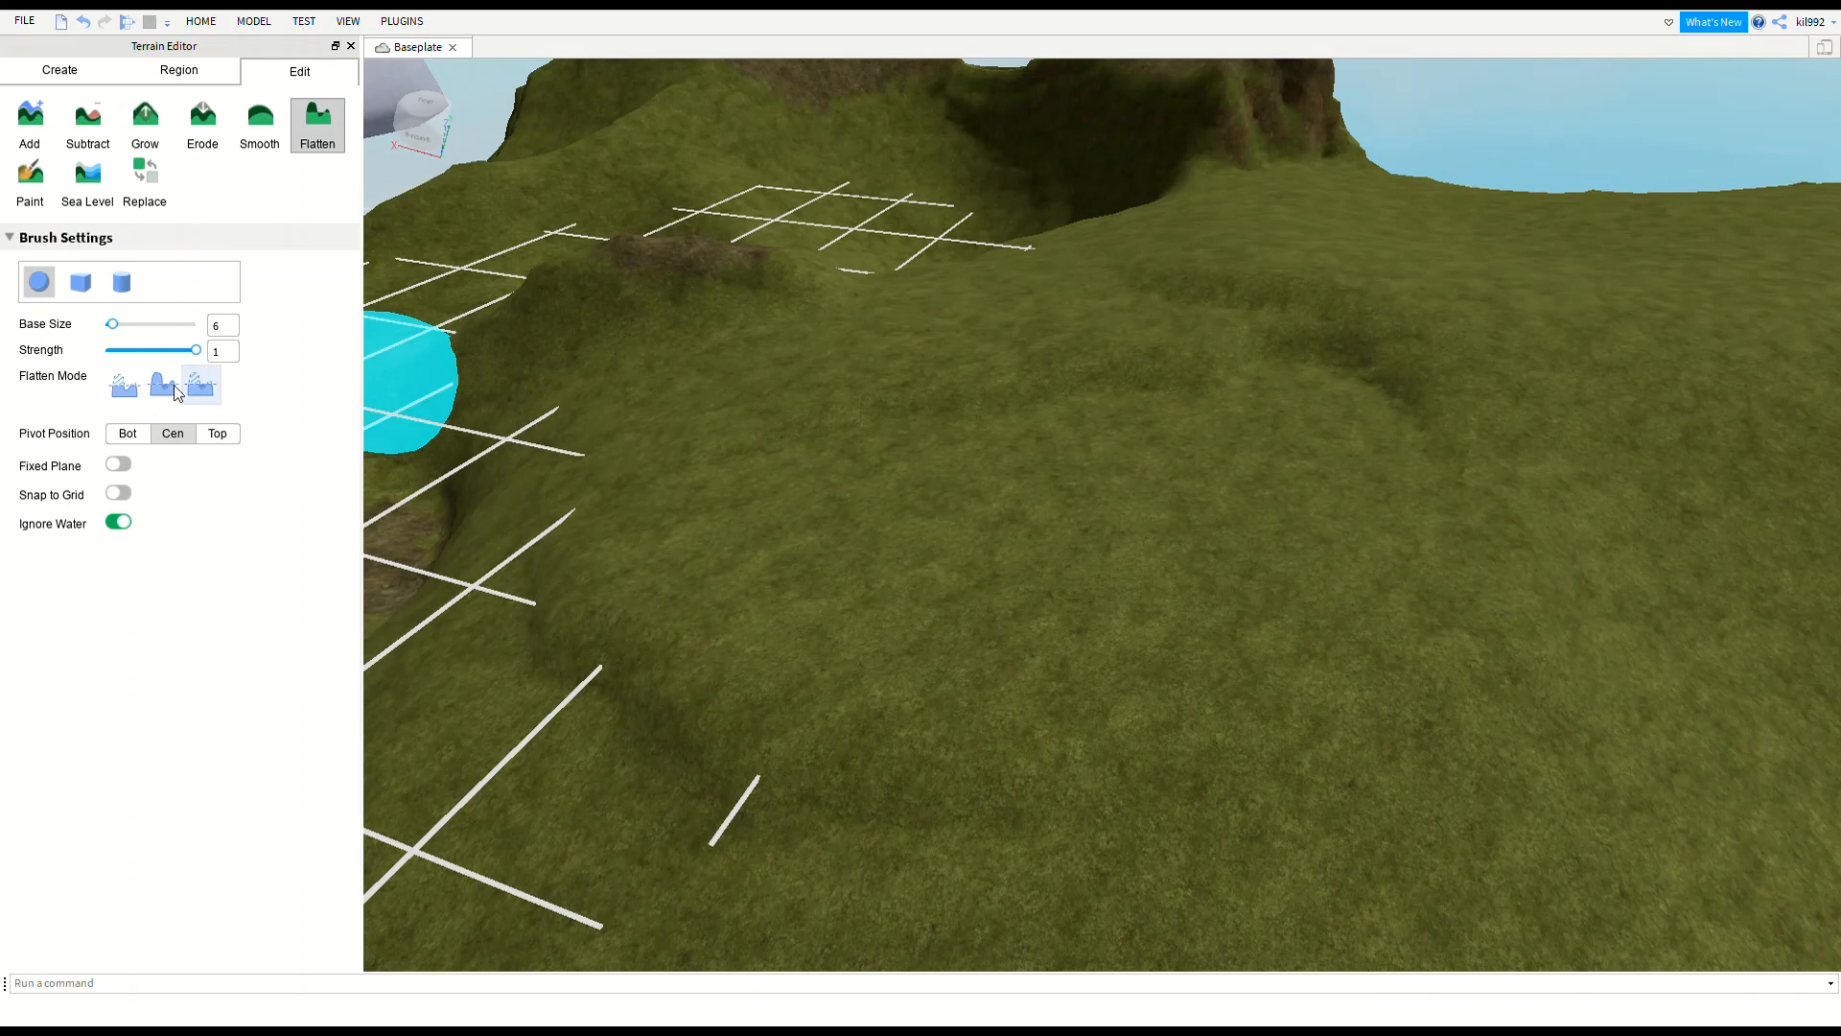
Try the grow-only and erode-only flatten modes on the grassy slope, and return to the combined flatten mode.
left_click_drag(704, 706, 1091, 396)
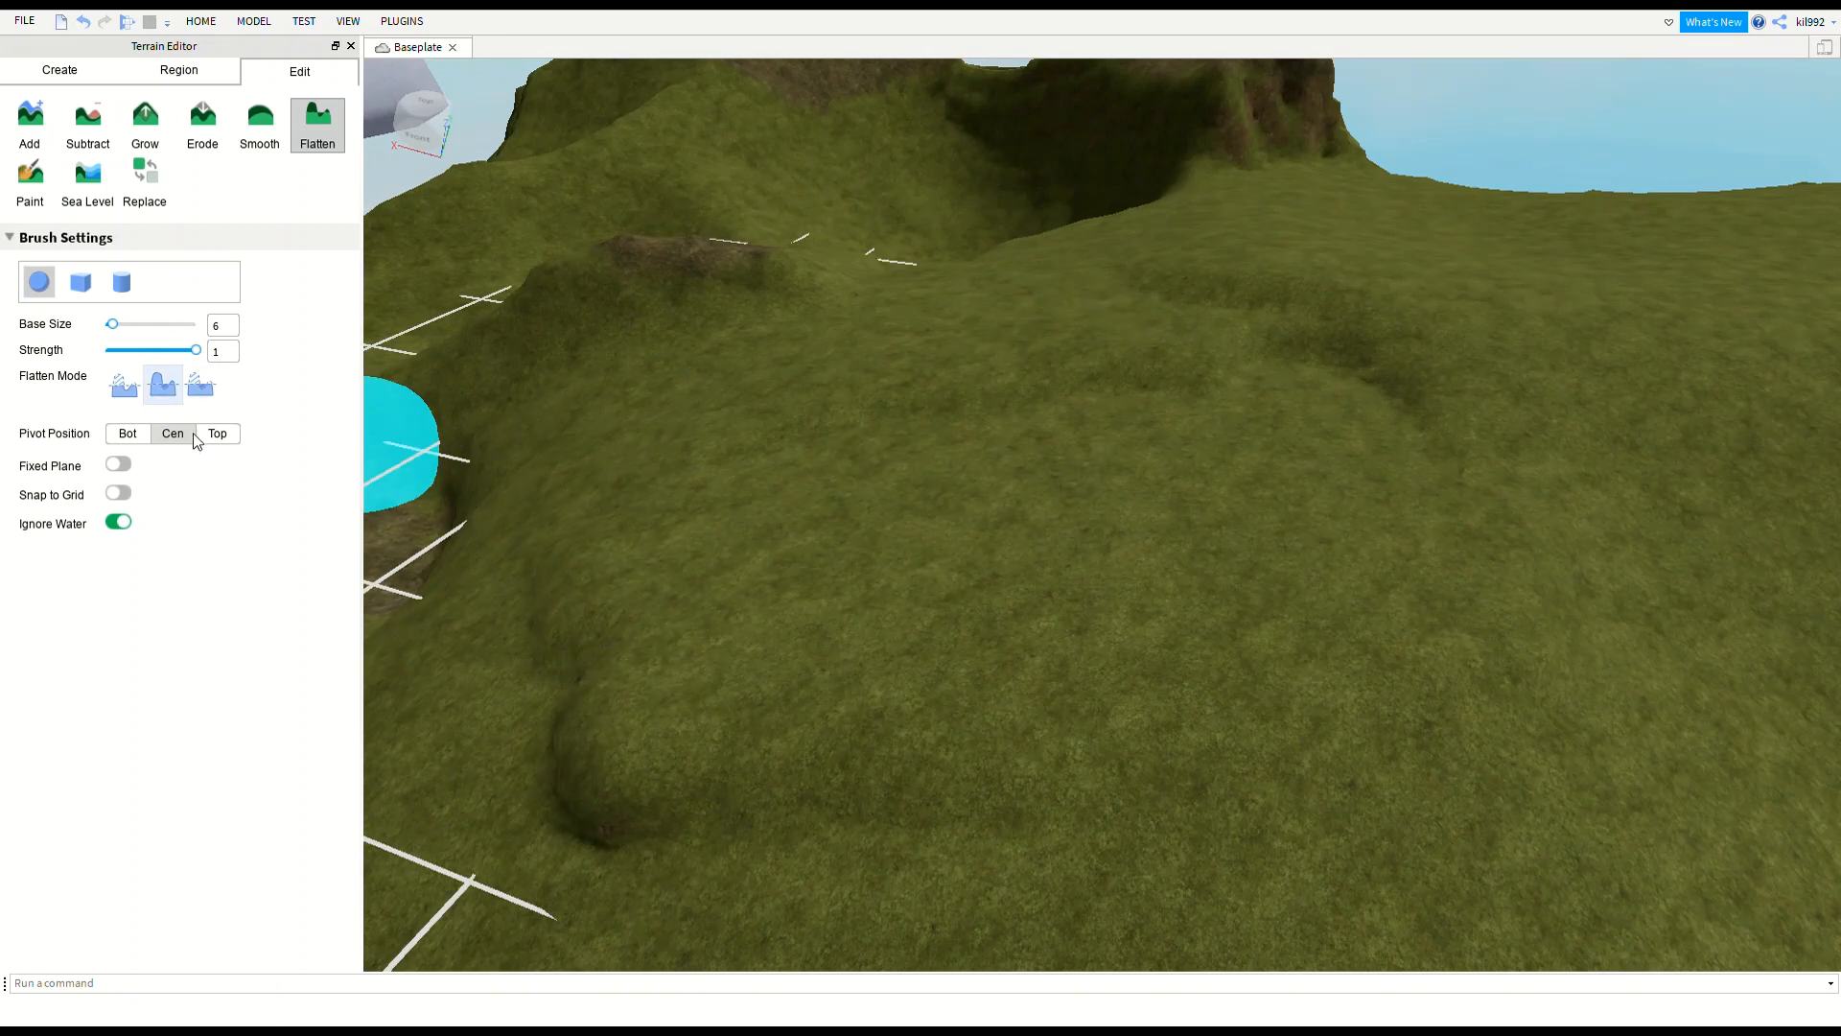
left_click(124, 391)
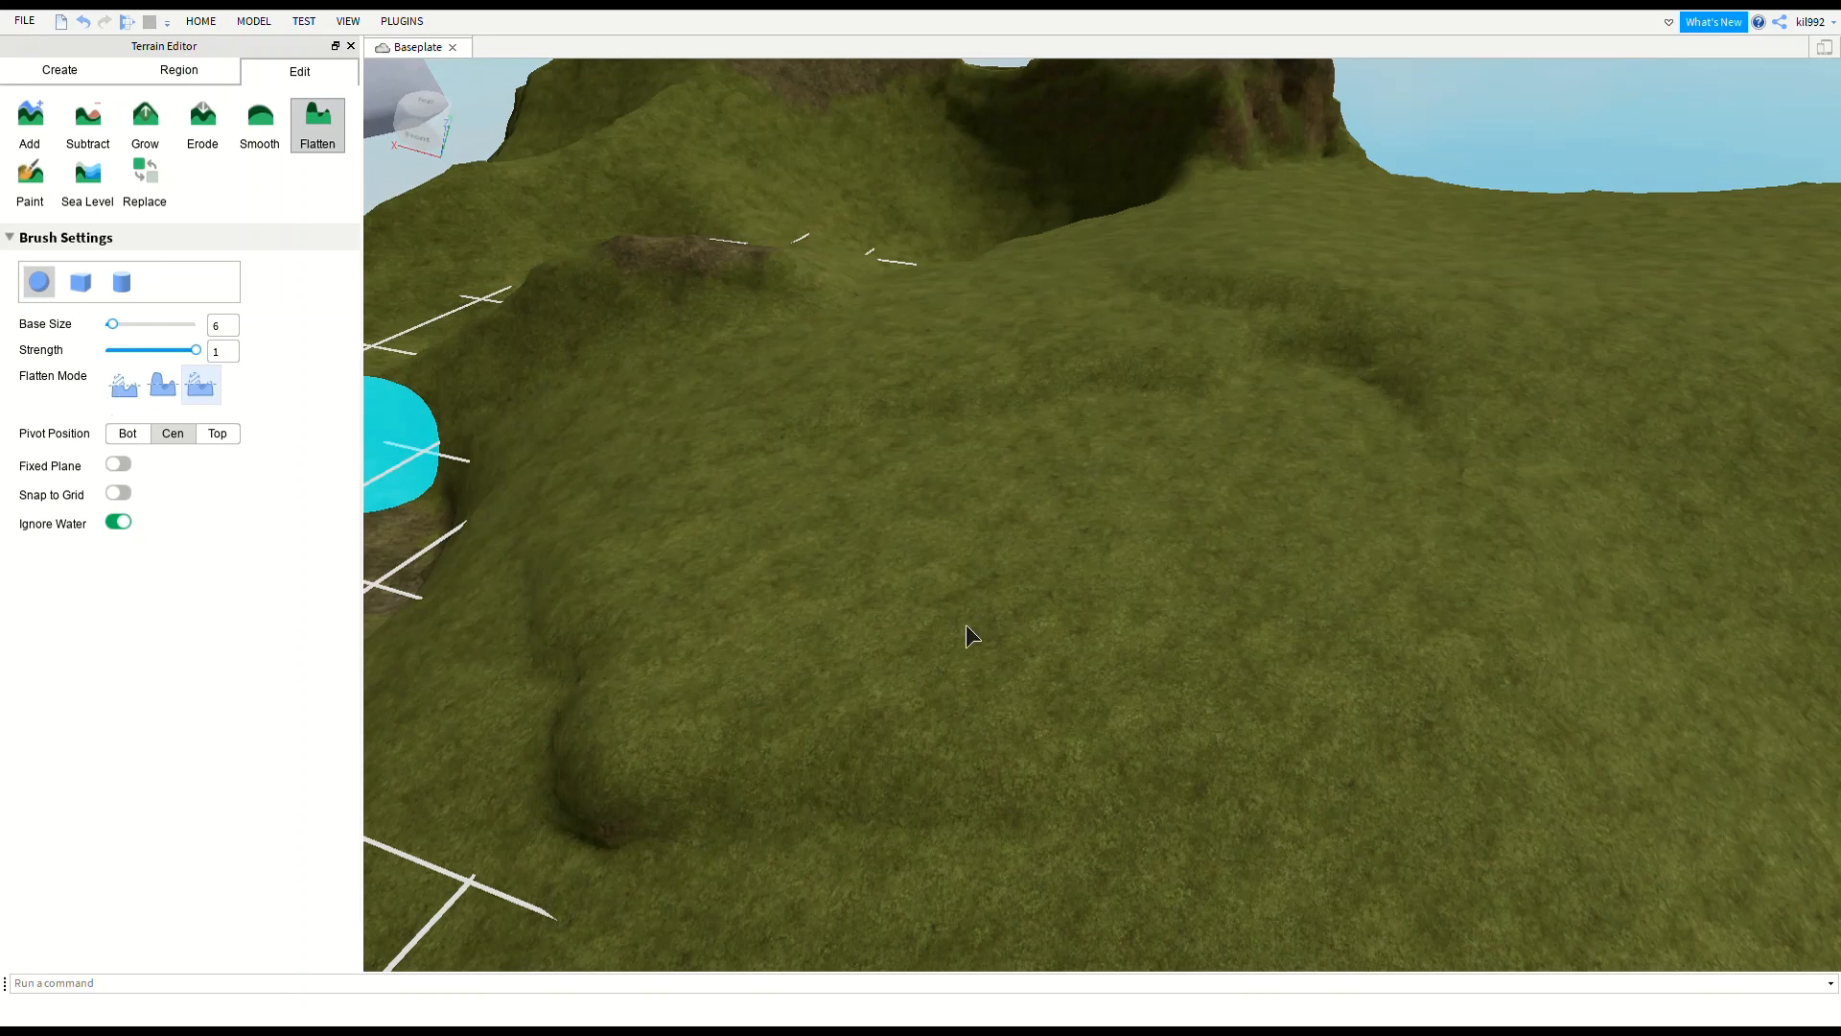
left_click_drag(613, 694, 997, 395)
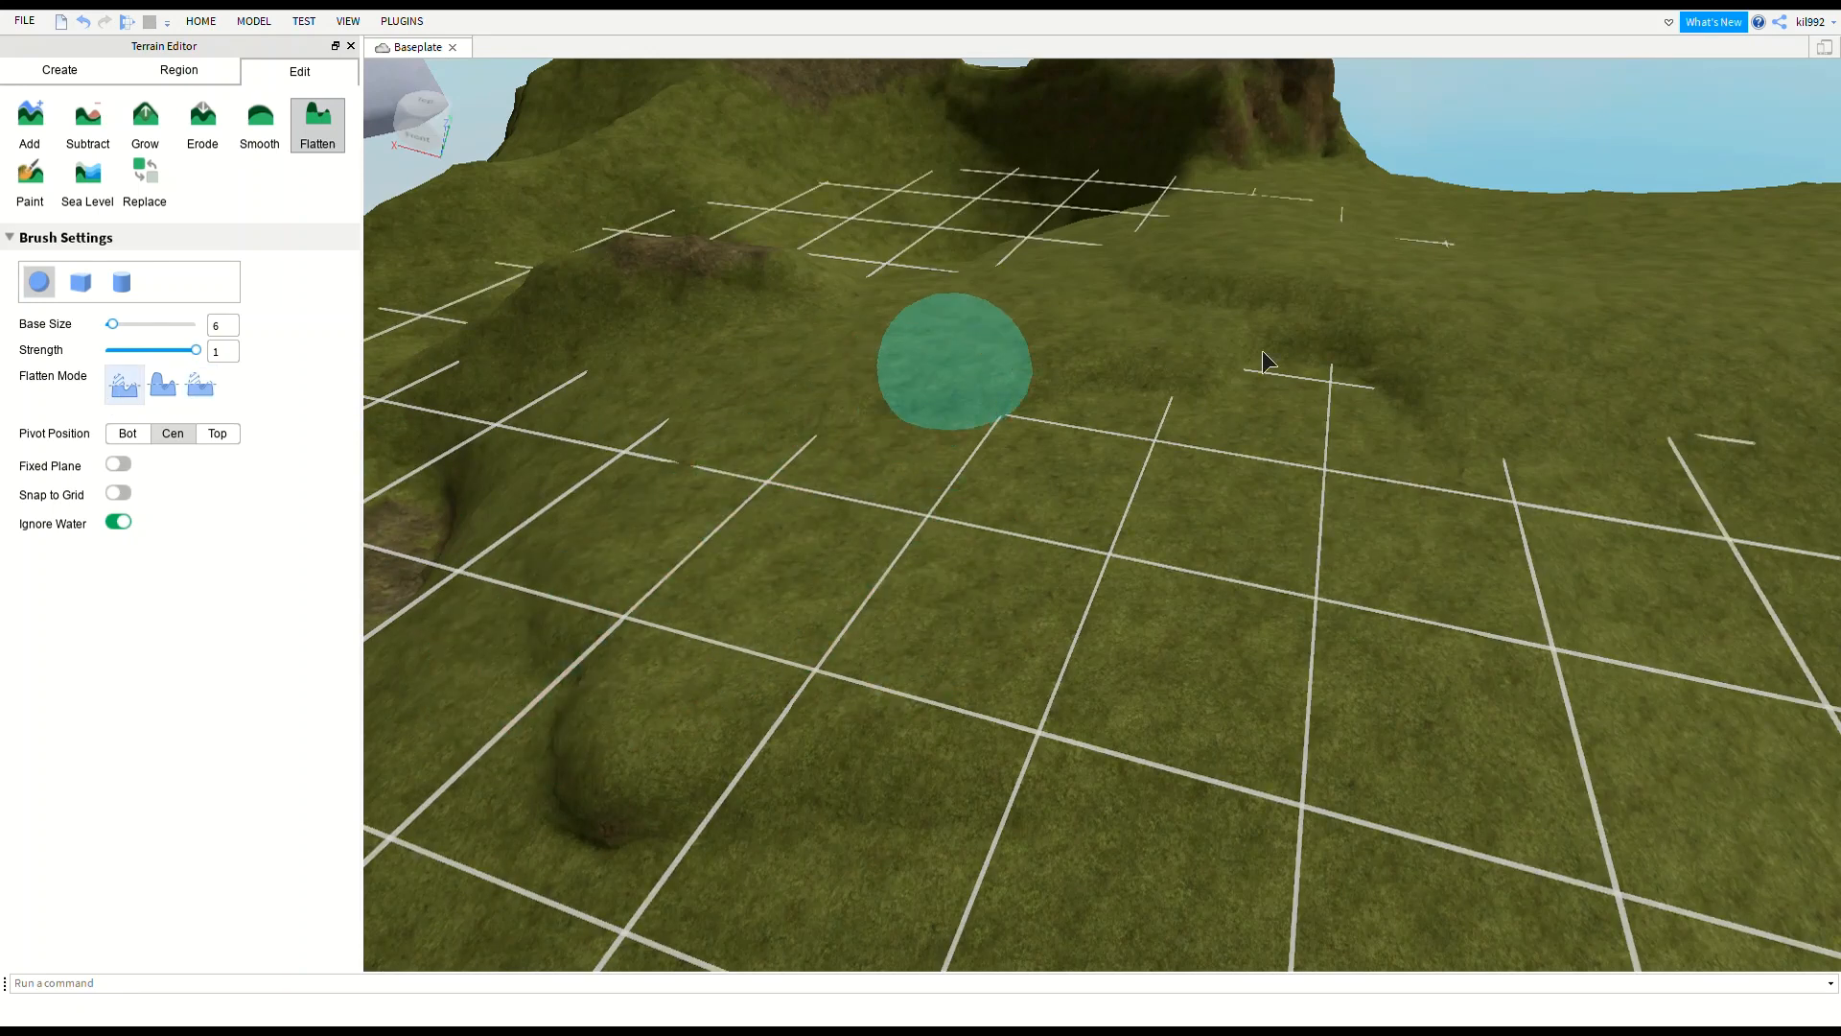
mouse_move(1336, 341)
left_mouse_down()
mouse_move(1256, 314)
mouse_move(604, 321)
mouse_move(377, 269)
left_mouse_up()
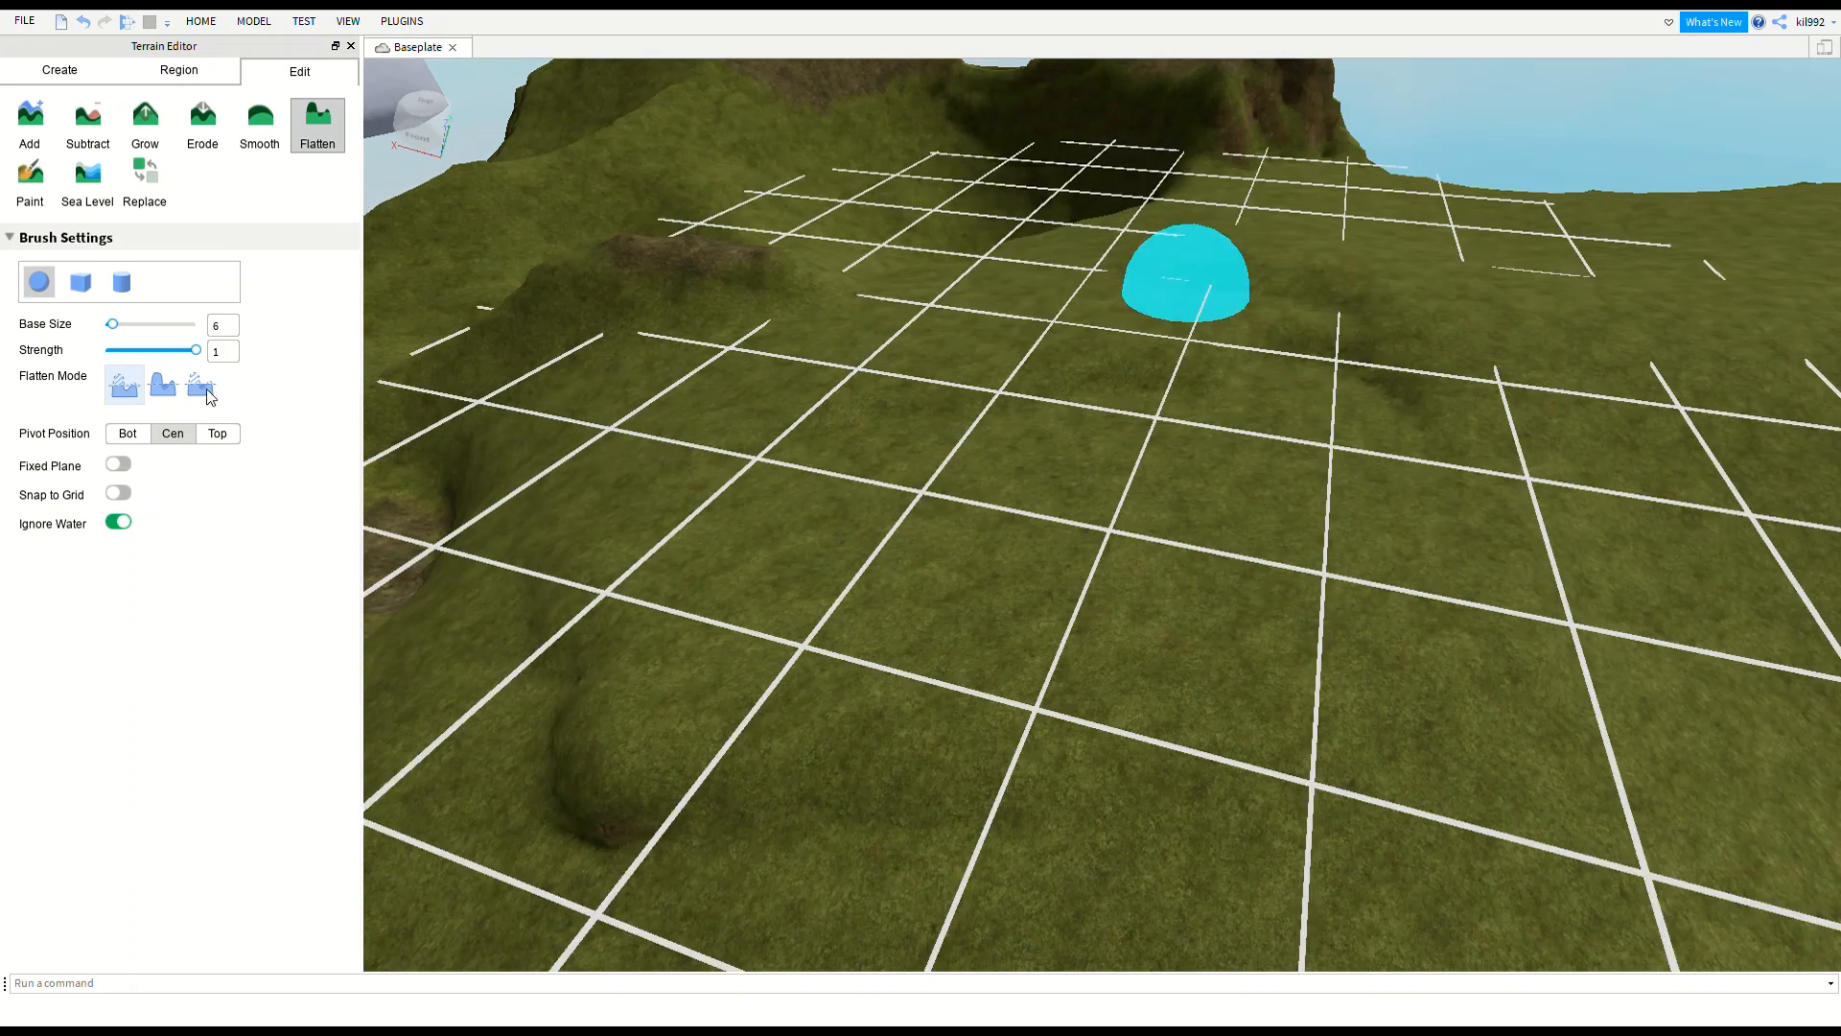
left_click_drag(1162, 470, 1072, 378)
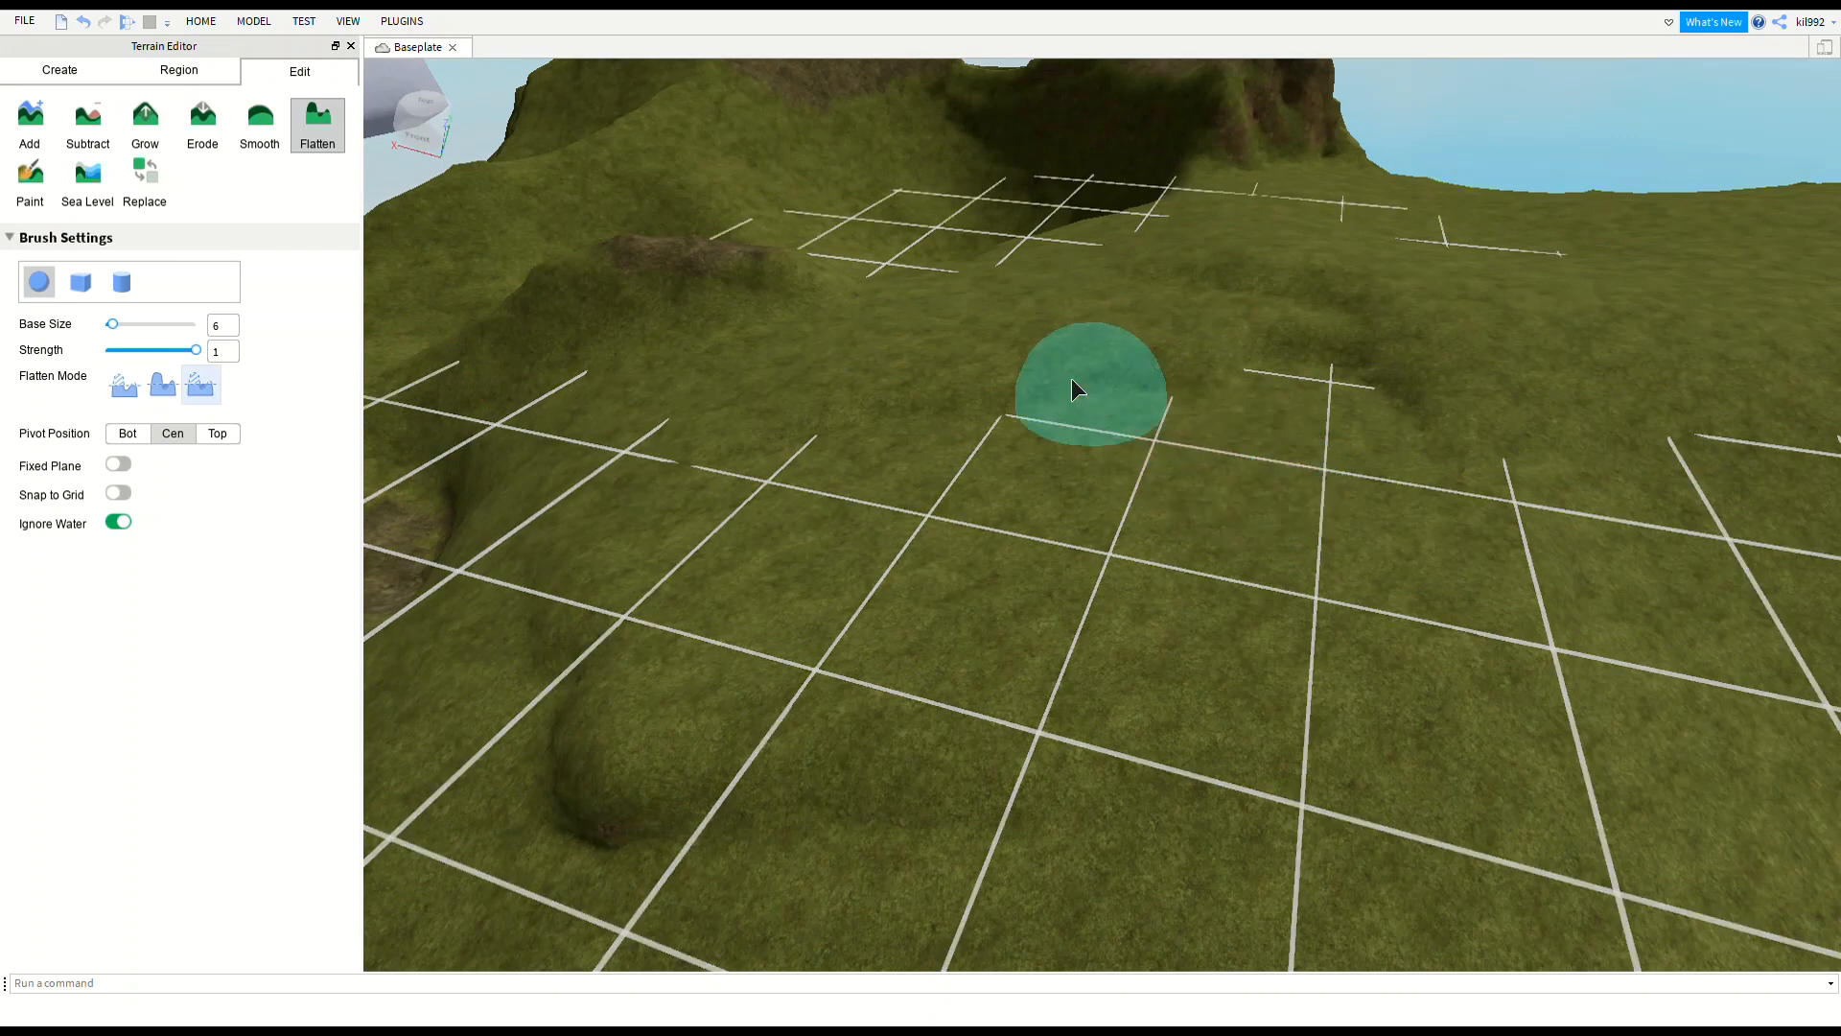
left_click(201, 384)
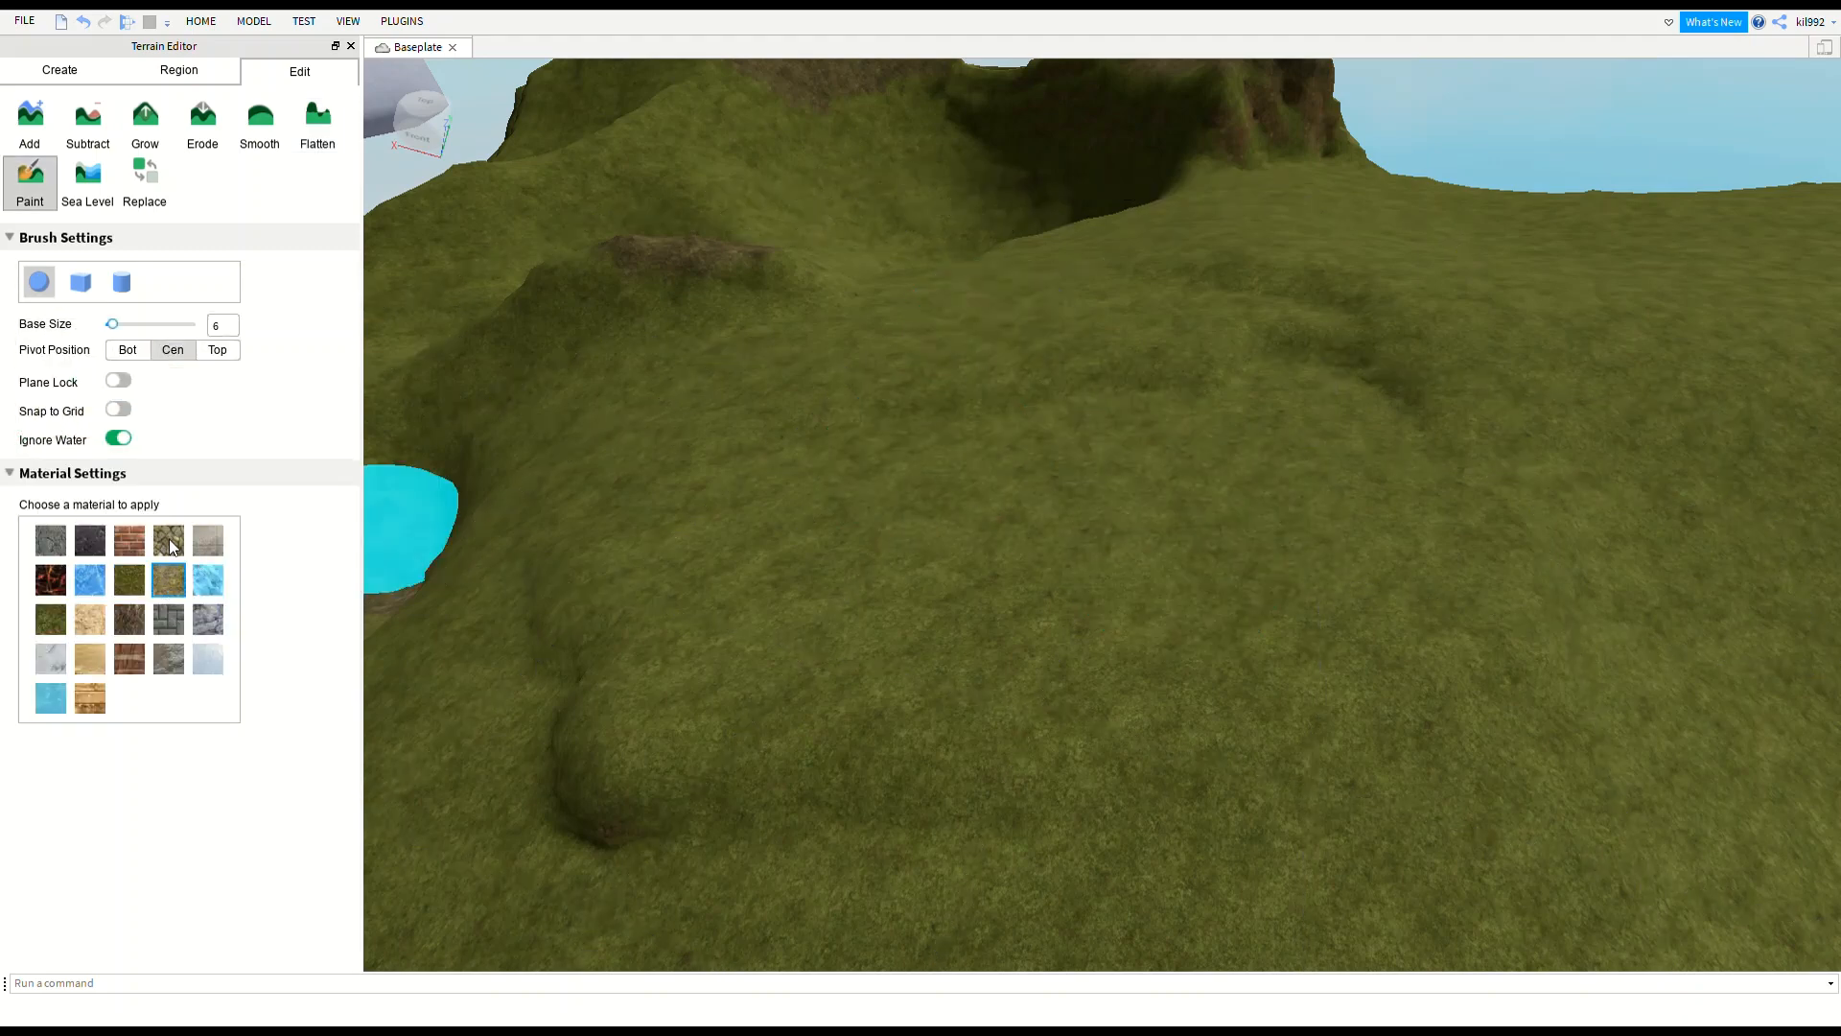
Paint a cobblestone patch on the grassy slope using the Paint tool's spherical brush at base size 6.
left_click(1035, 522)
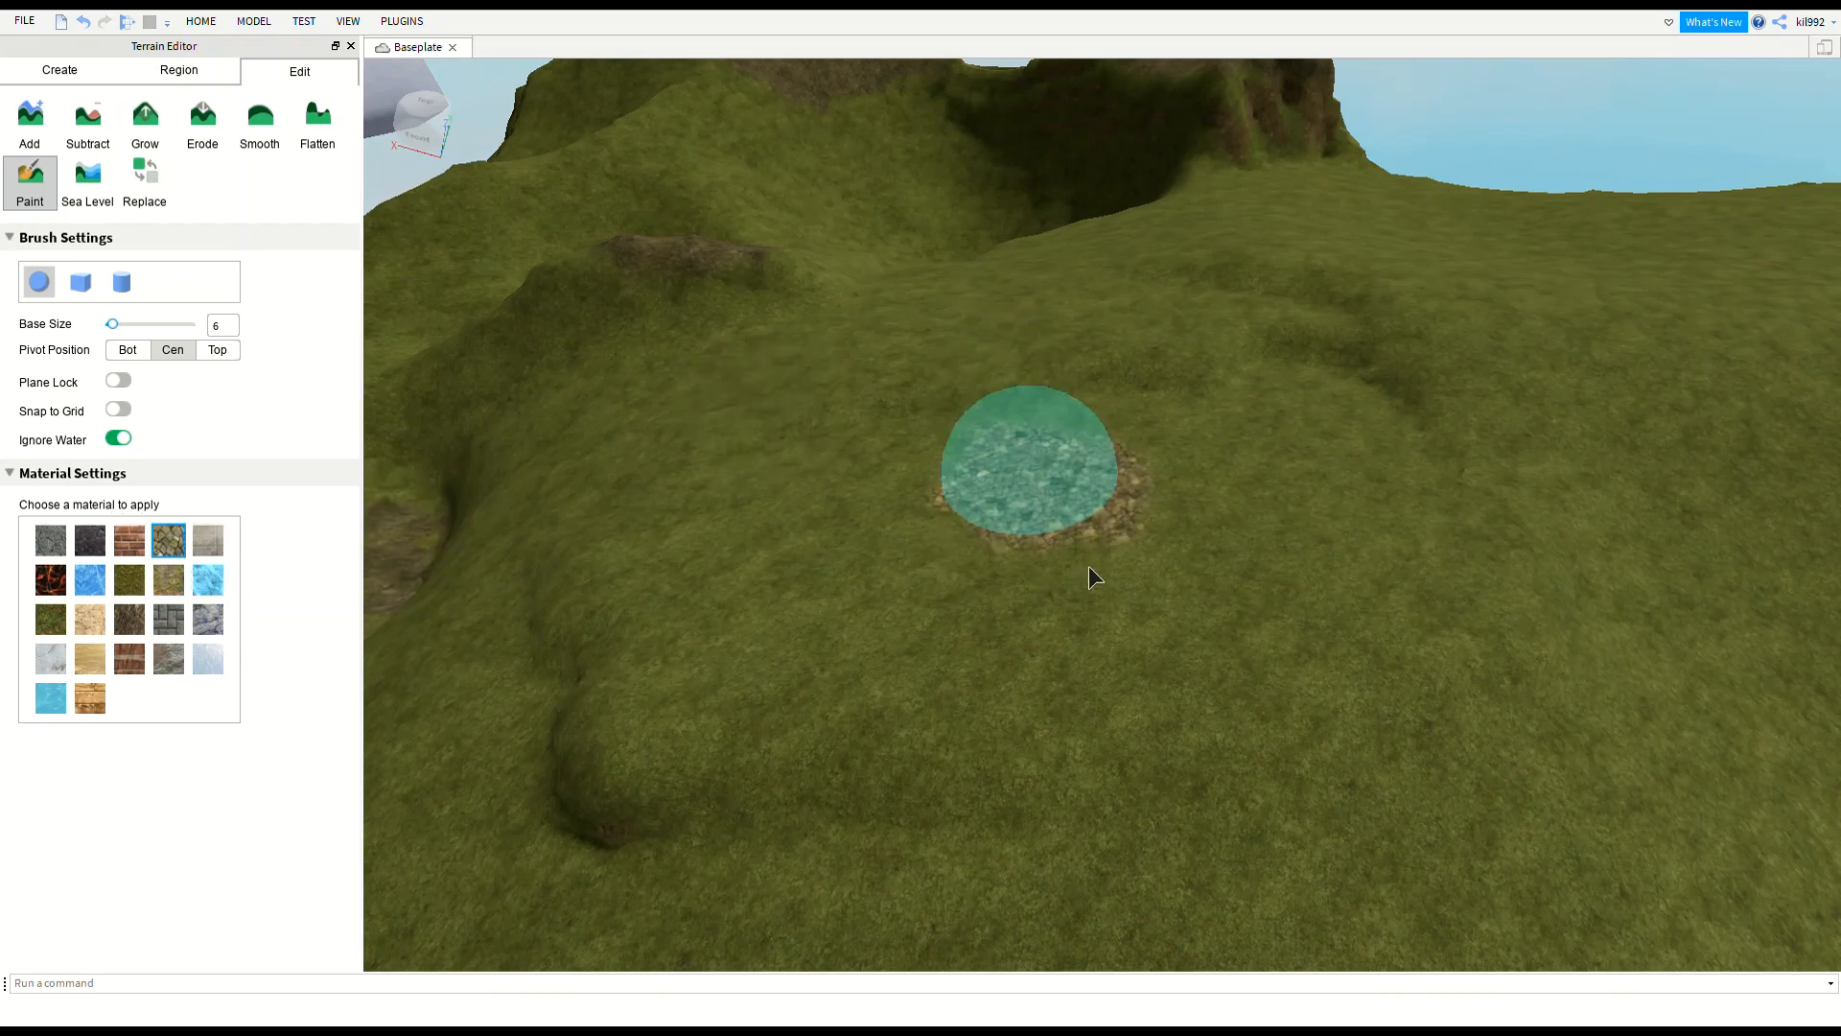
left_click_drag(1141, 489, 905, 524)
mouse_move(1033, 381)
left_mouse_down()
mouse_move(1130, 385)
mouse_move(1213, 431)
left_mouse_up()
mouse_move(1307, 543)
left_mouse_down()
mouse_move(1142, 416)
mouse_move(1102, 468)
left_mouse_up()
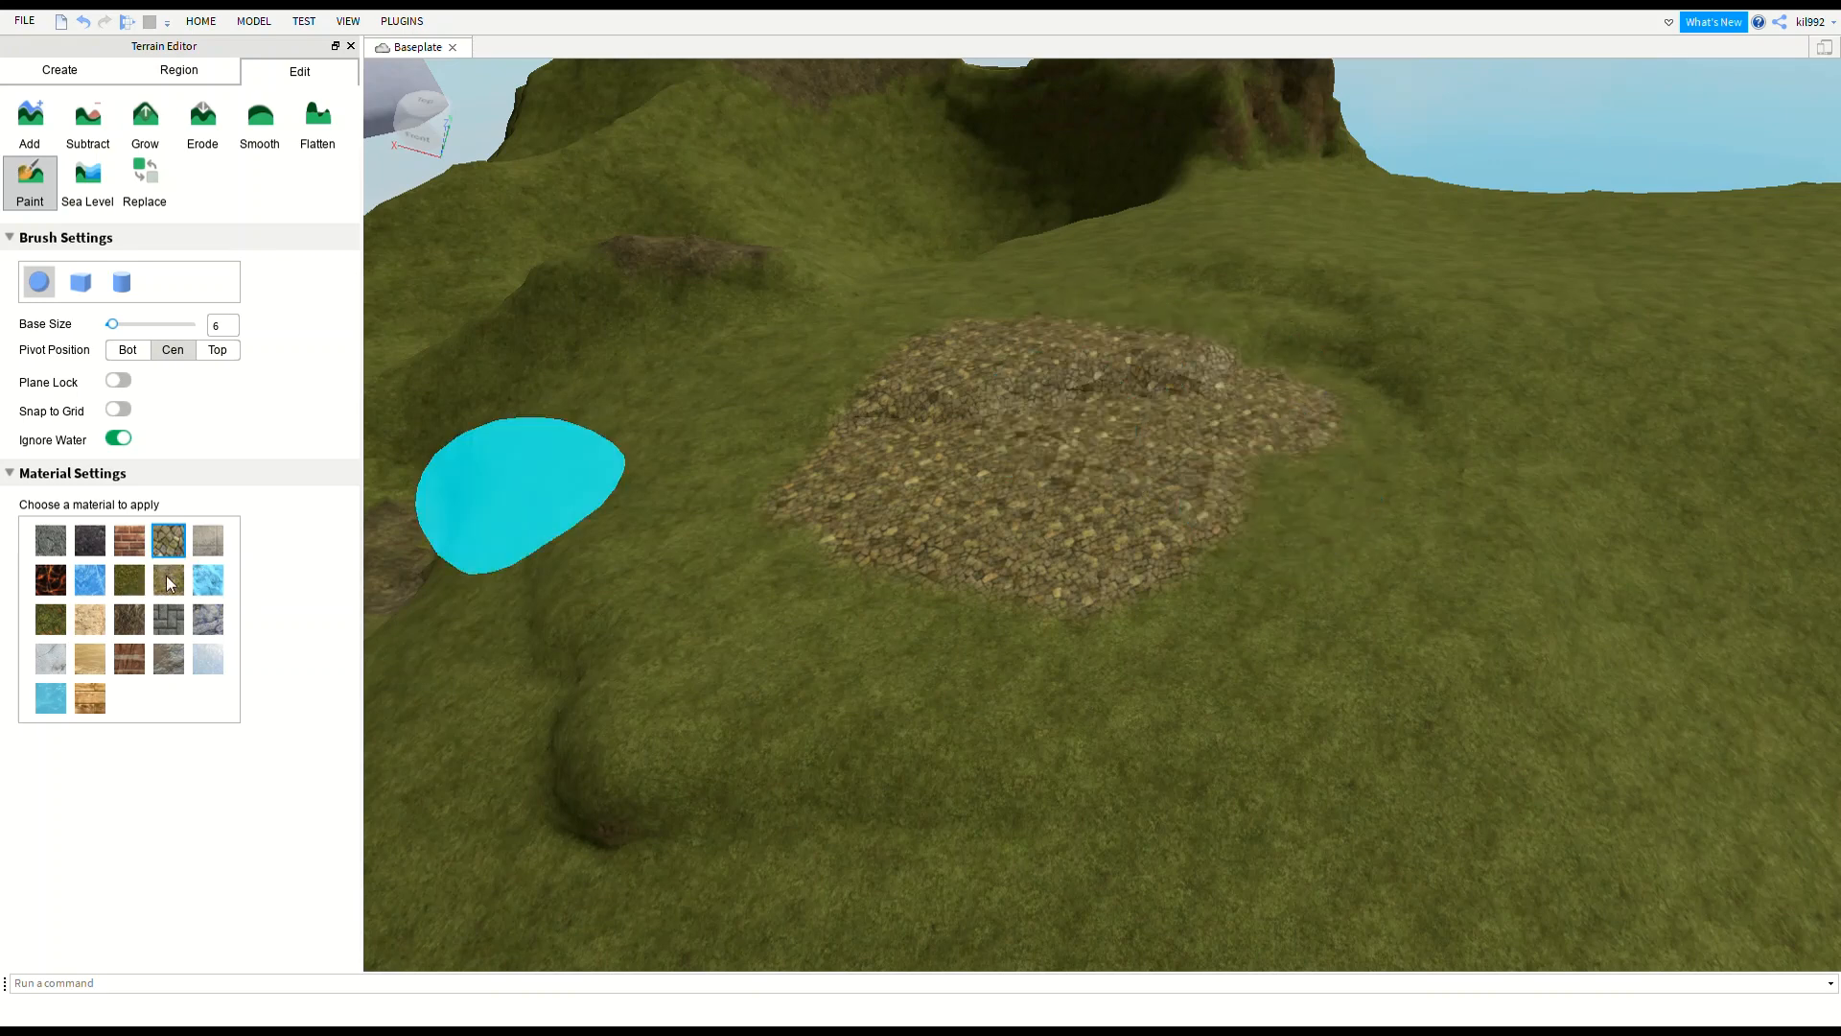
Repaint most of the cobblestone patch with the brown ground material and cover its middle with Ice.
mouse_move(964, 463)
left_mouse_down()
mouse_move(1142, 534)
mouse_move(1135, 415)
mouse_move(912, 546)
mouse_move(825, 522)
left_mouse_up()
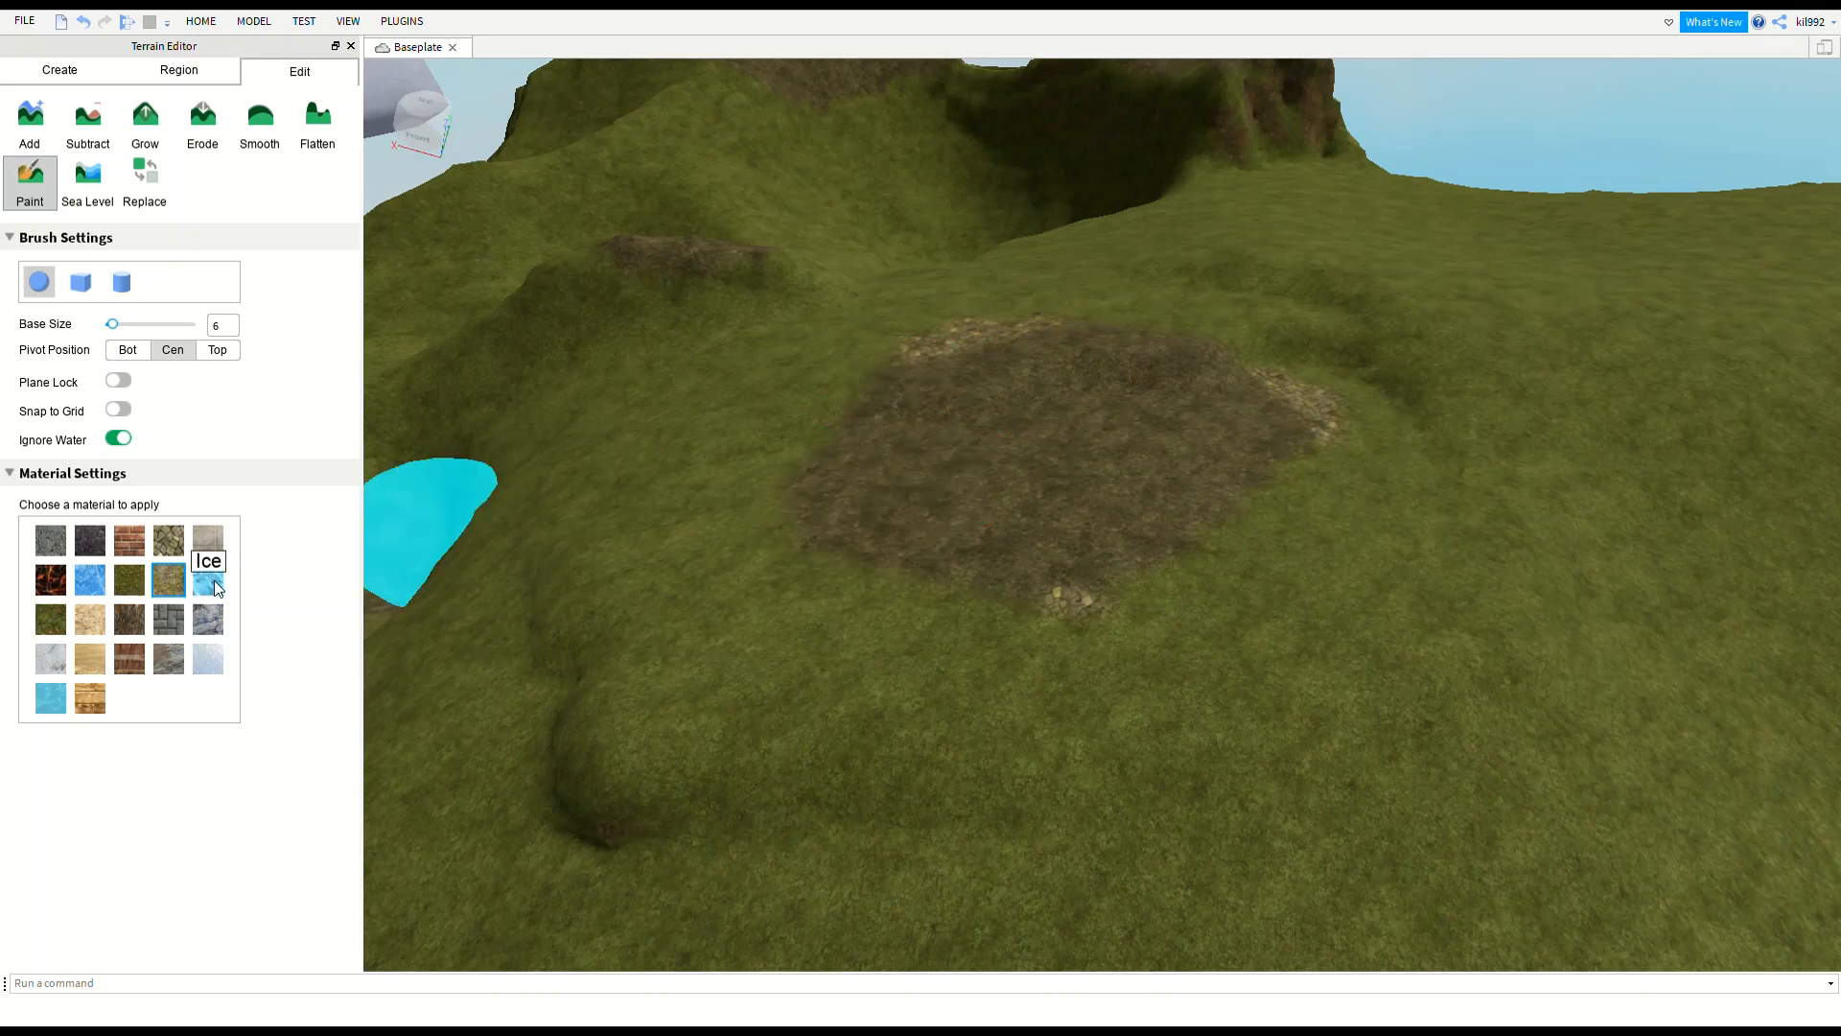
left_click(211, 579)
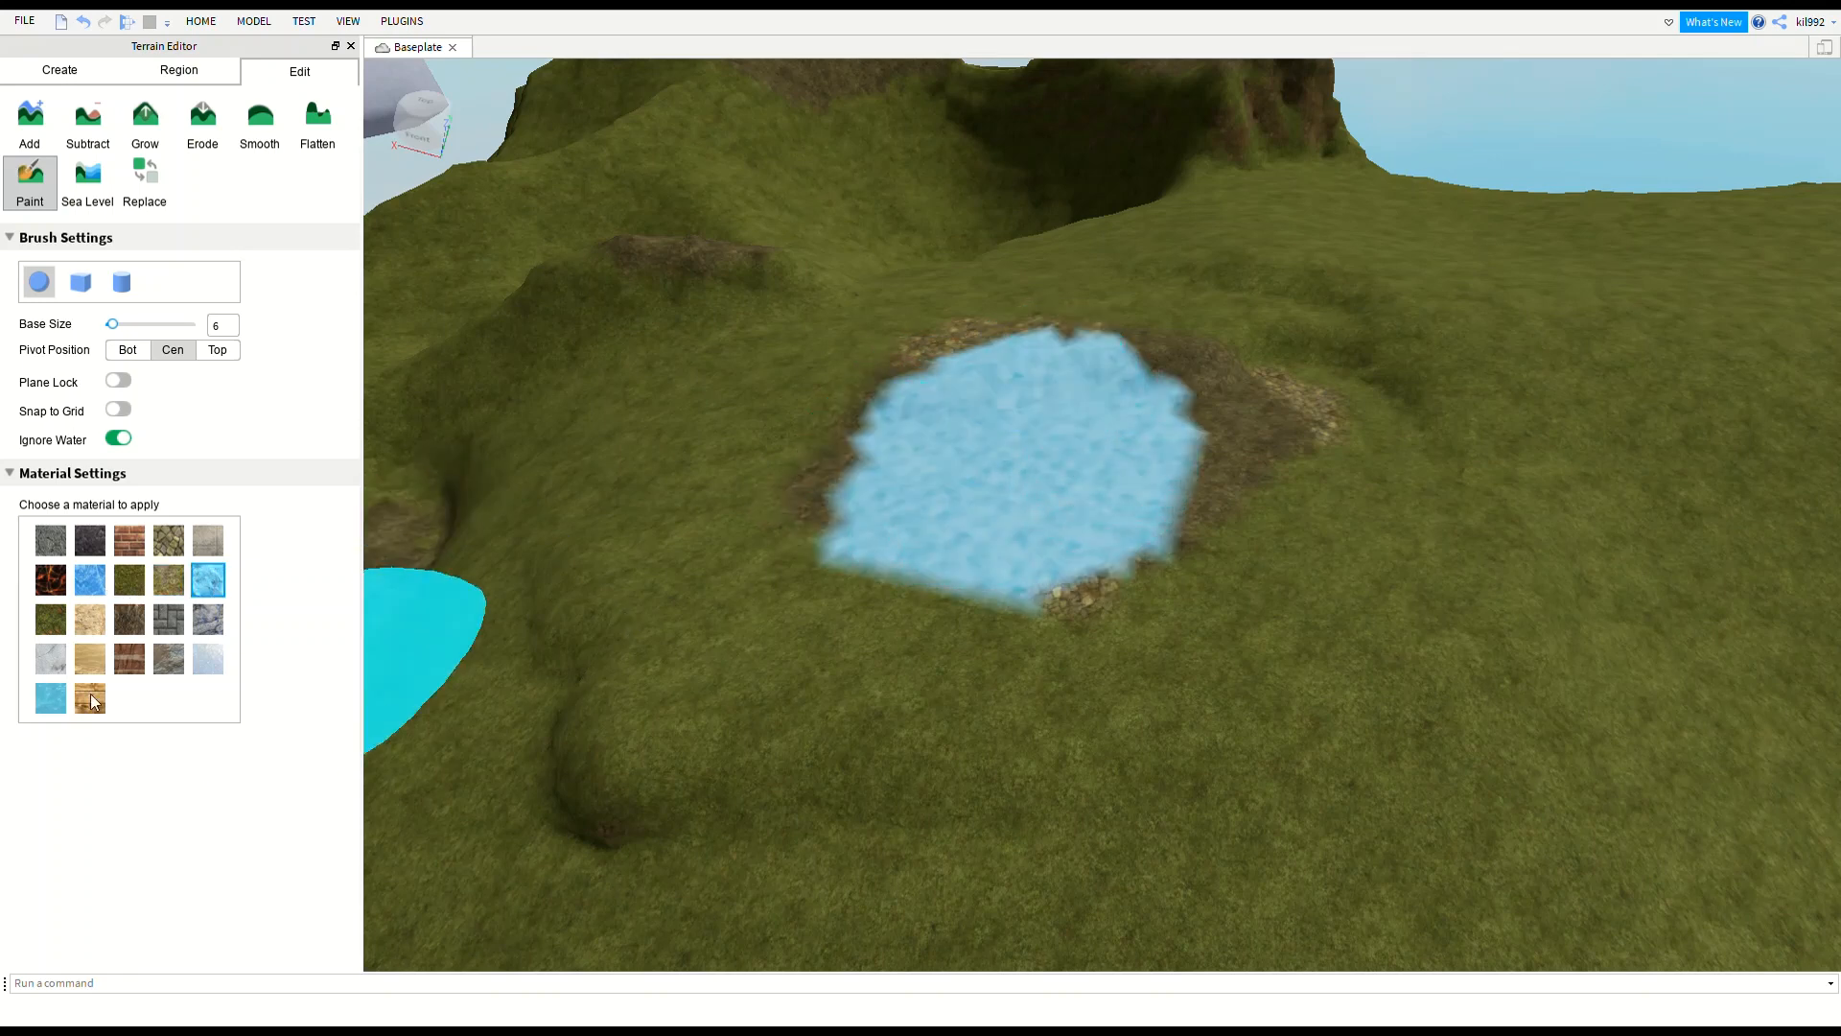
Cover the ice patch with Leafy Grass and repaint the whole area with a brown mud material.
right_click_drag(1159, 657, 767, 661)
left_click(51, 699)
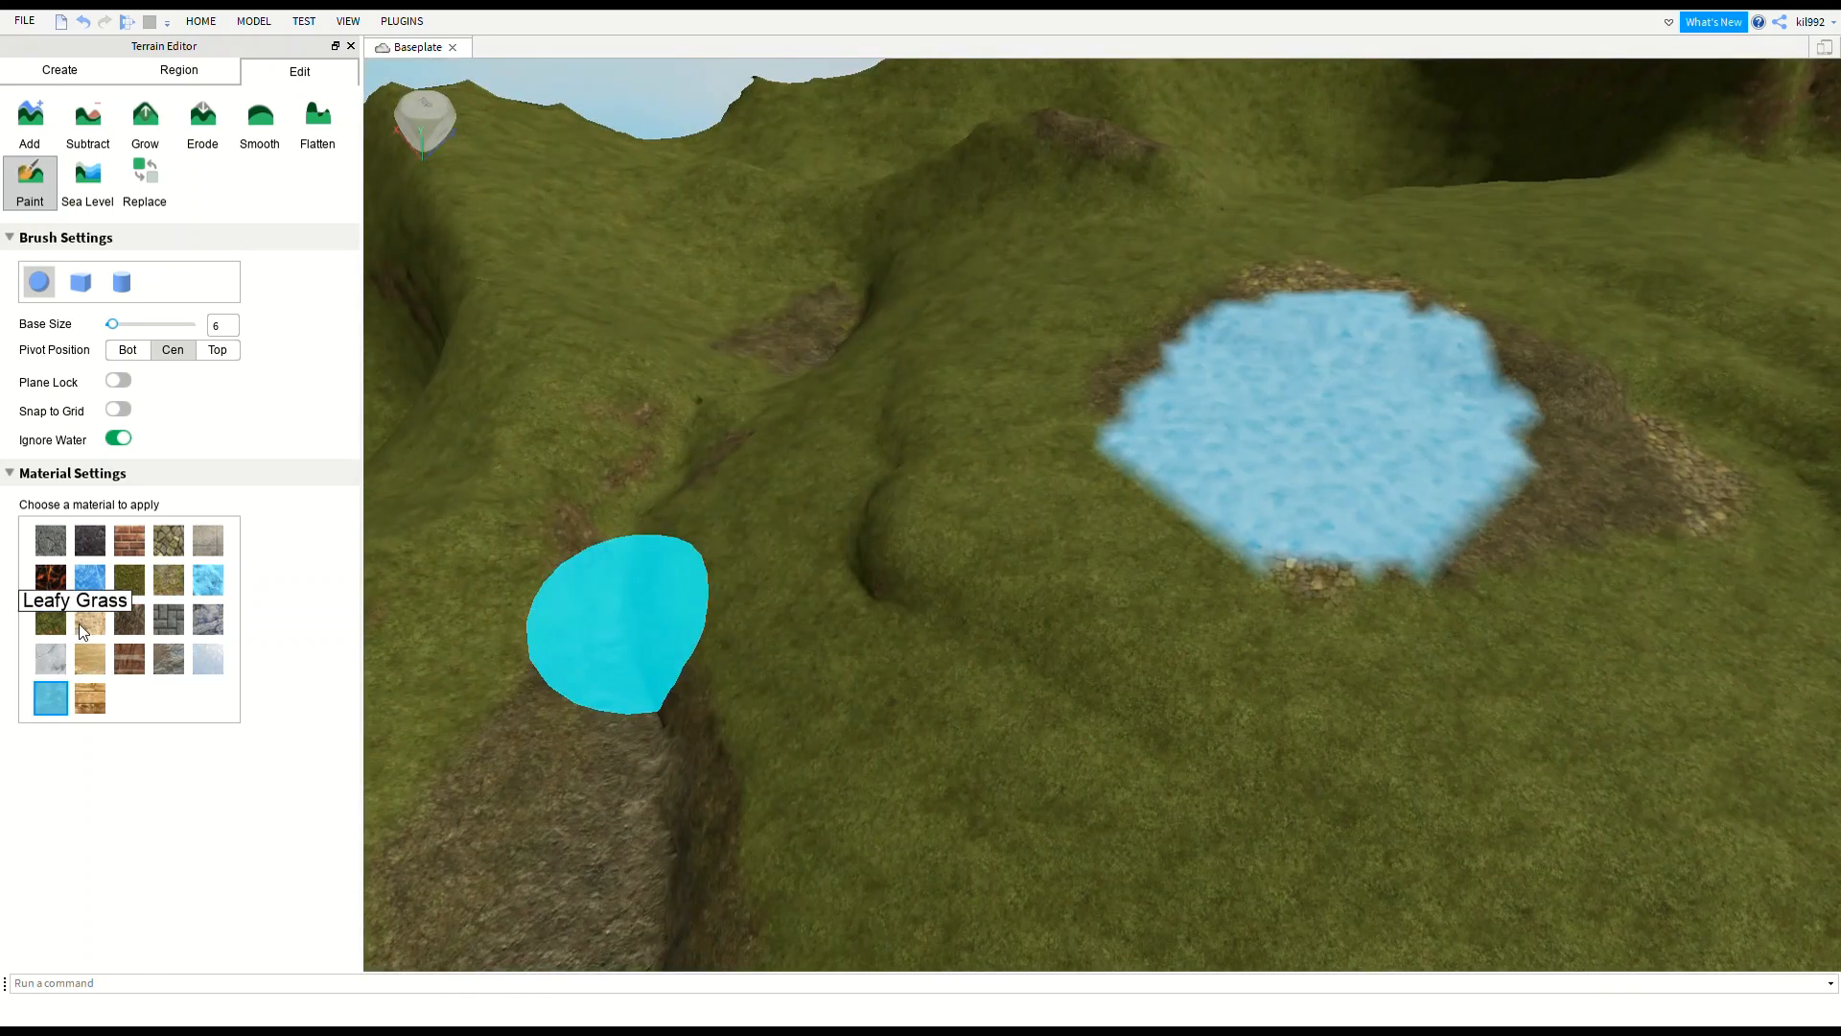
left_click(41, 633)
mouse_move(1253, 501)
left_mouse_down()
mouse_move(1306, 349)
mouse_move(1348, 555)
mouse_move(1373, 370)
mouse_move(1286, 394)
mouse_move(1394, 457)
left_mouse_up()
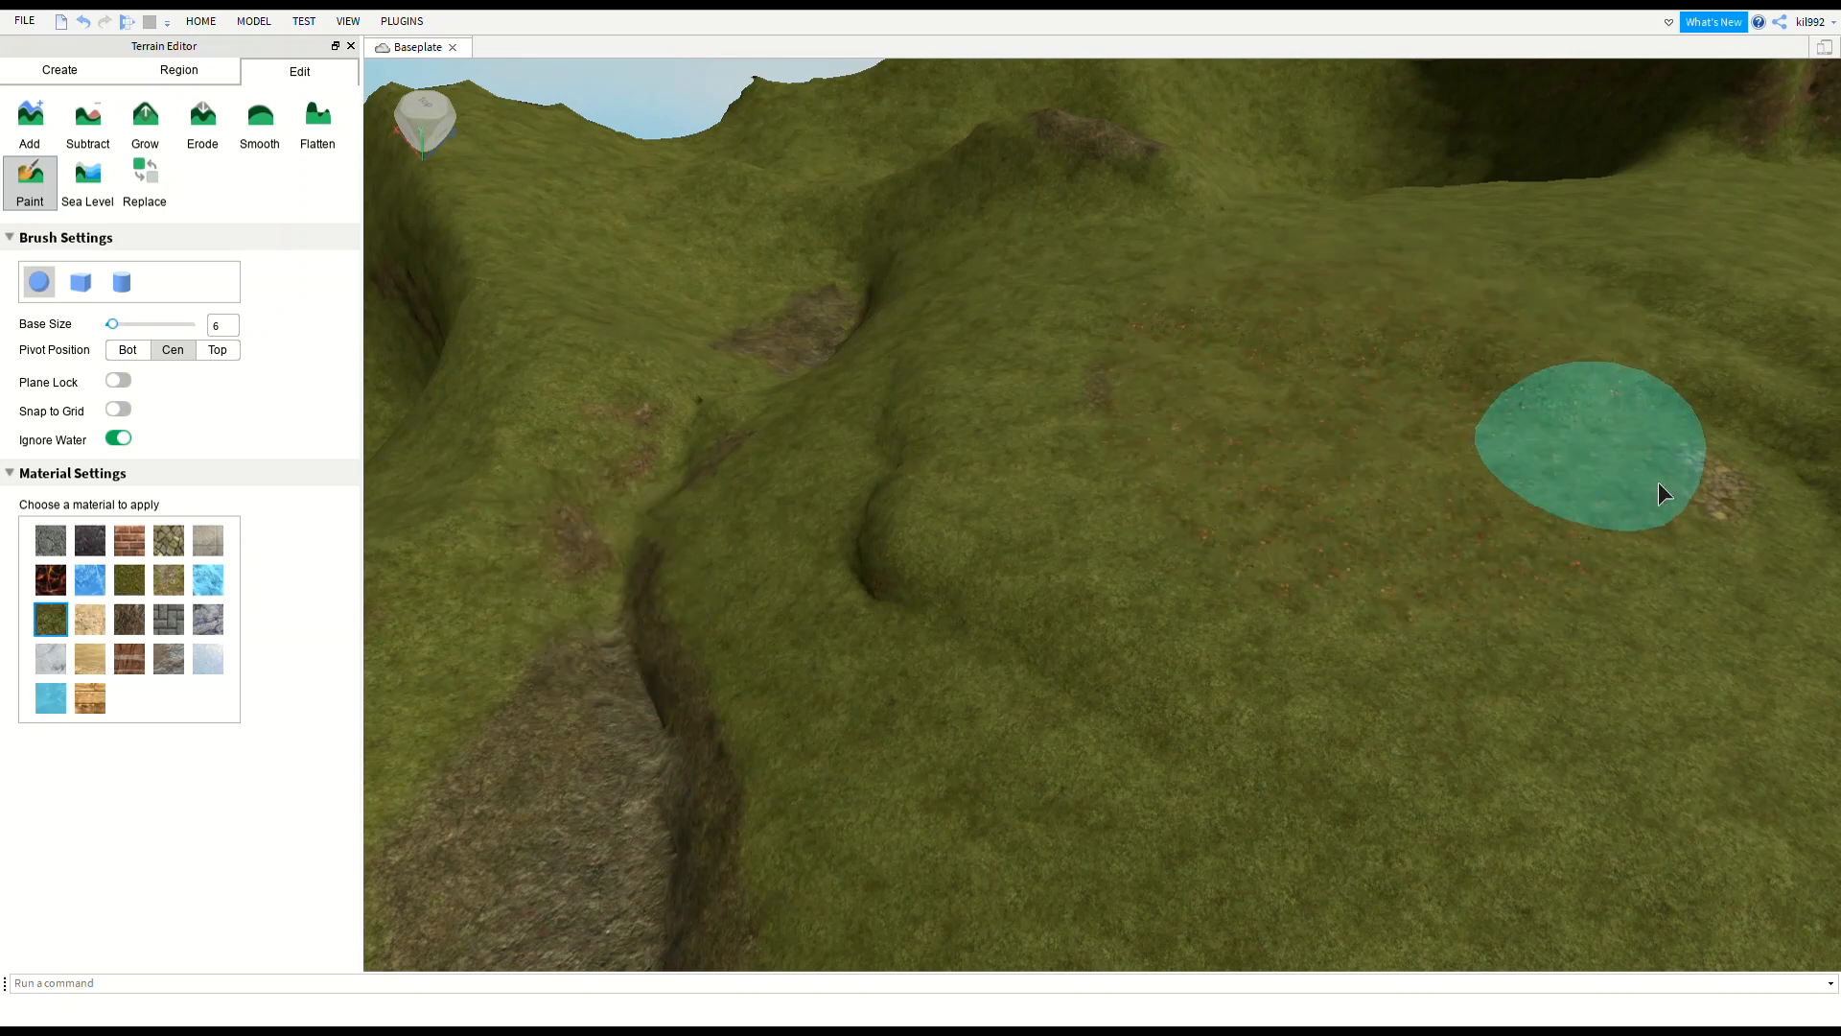
mouse_move(1582, 484)
left_mouse_down()
mouse_move(1321, 404)
mouse_move(1474, 547)
mouse_move(1365, 322)
mouse_move(1658, 598)
mouse_move(1518, 396)
mouse_move(1706, 326)
left_mouse_up()
Paint a stream of water along the rocky channel between the grassy hills with the Paint tool at base size 6.
left_click(56, 704)
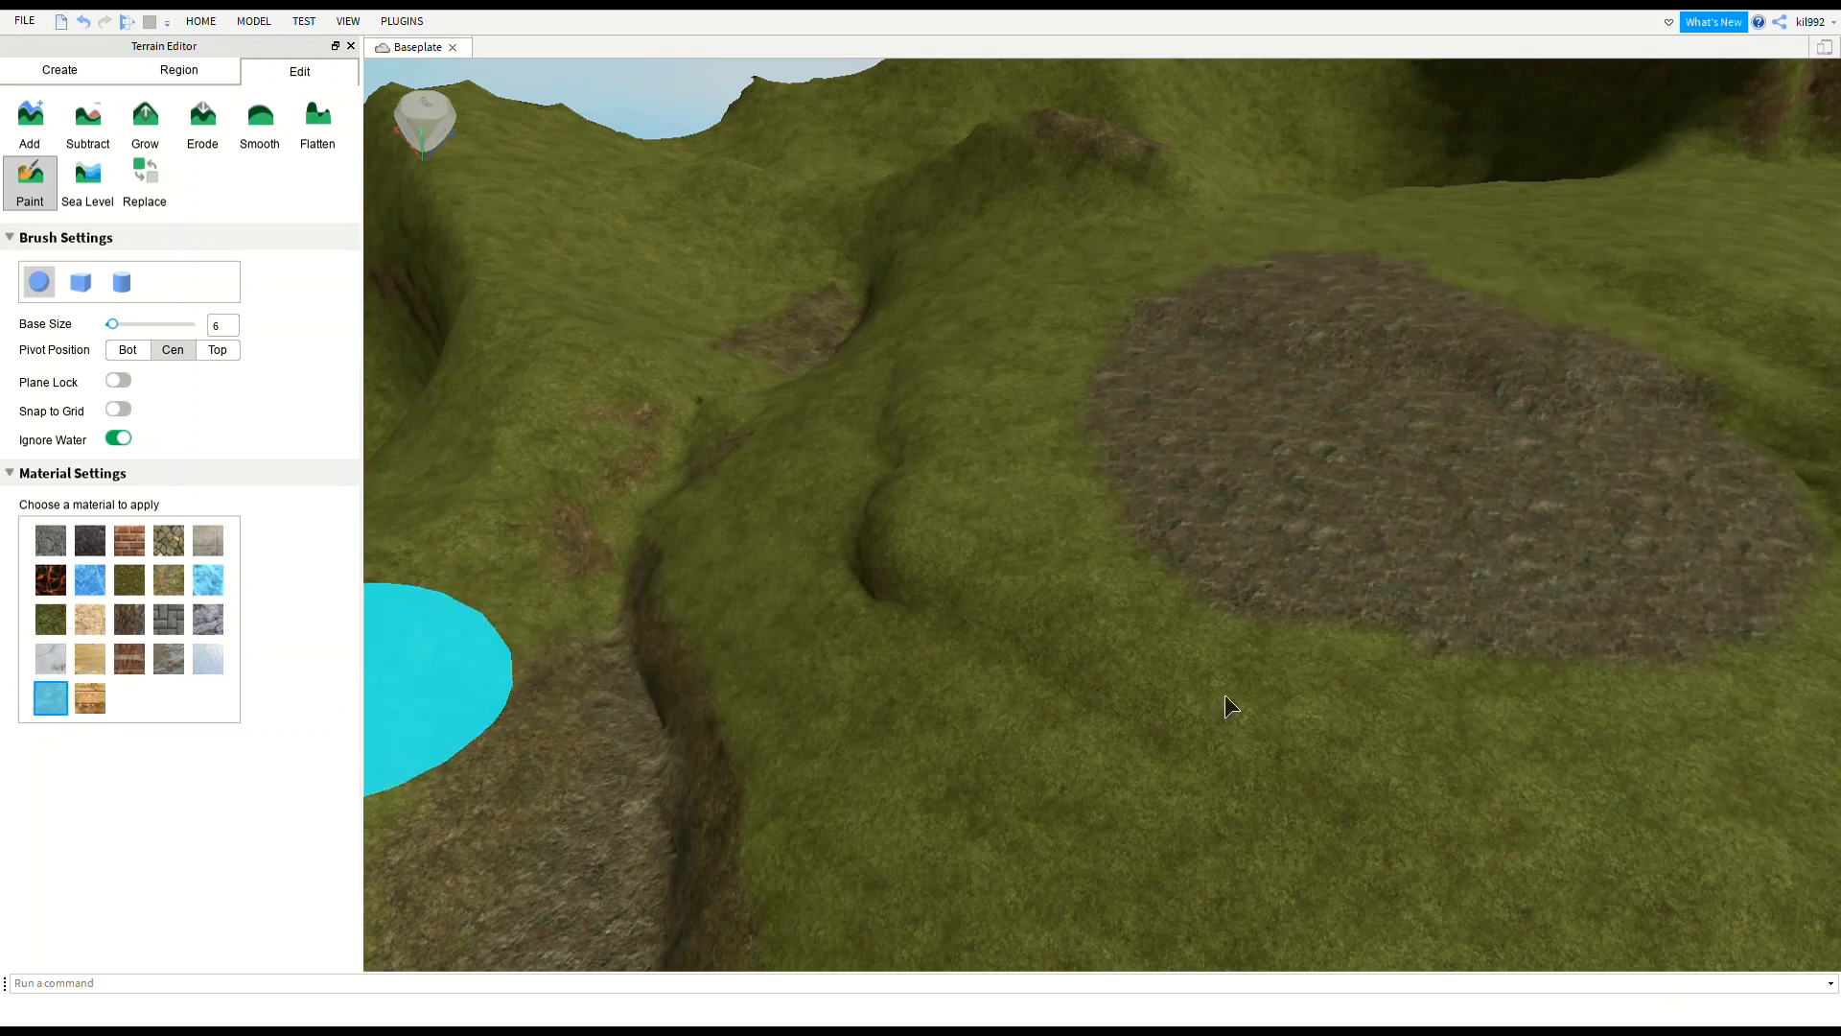
right_click_drag(1225, 694, 1257, 705)
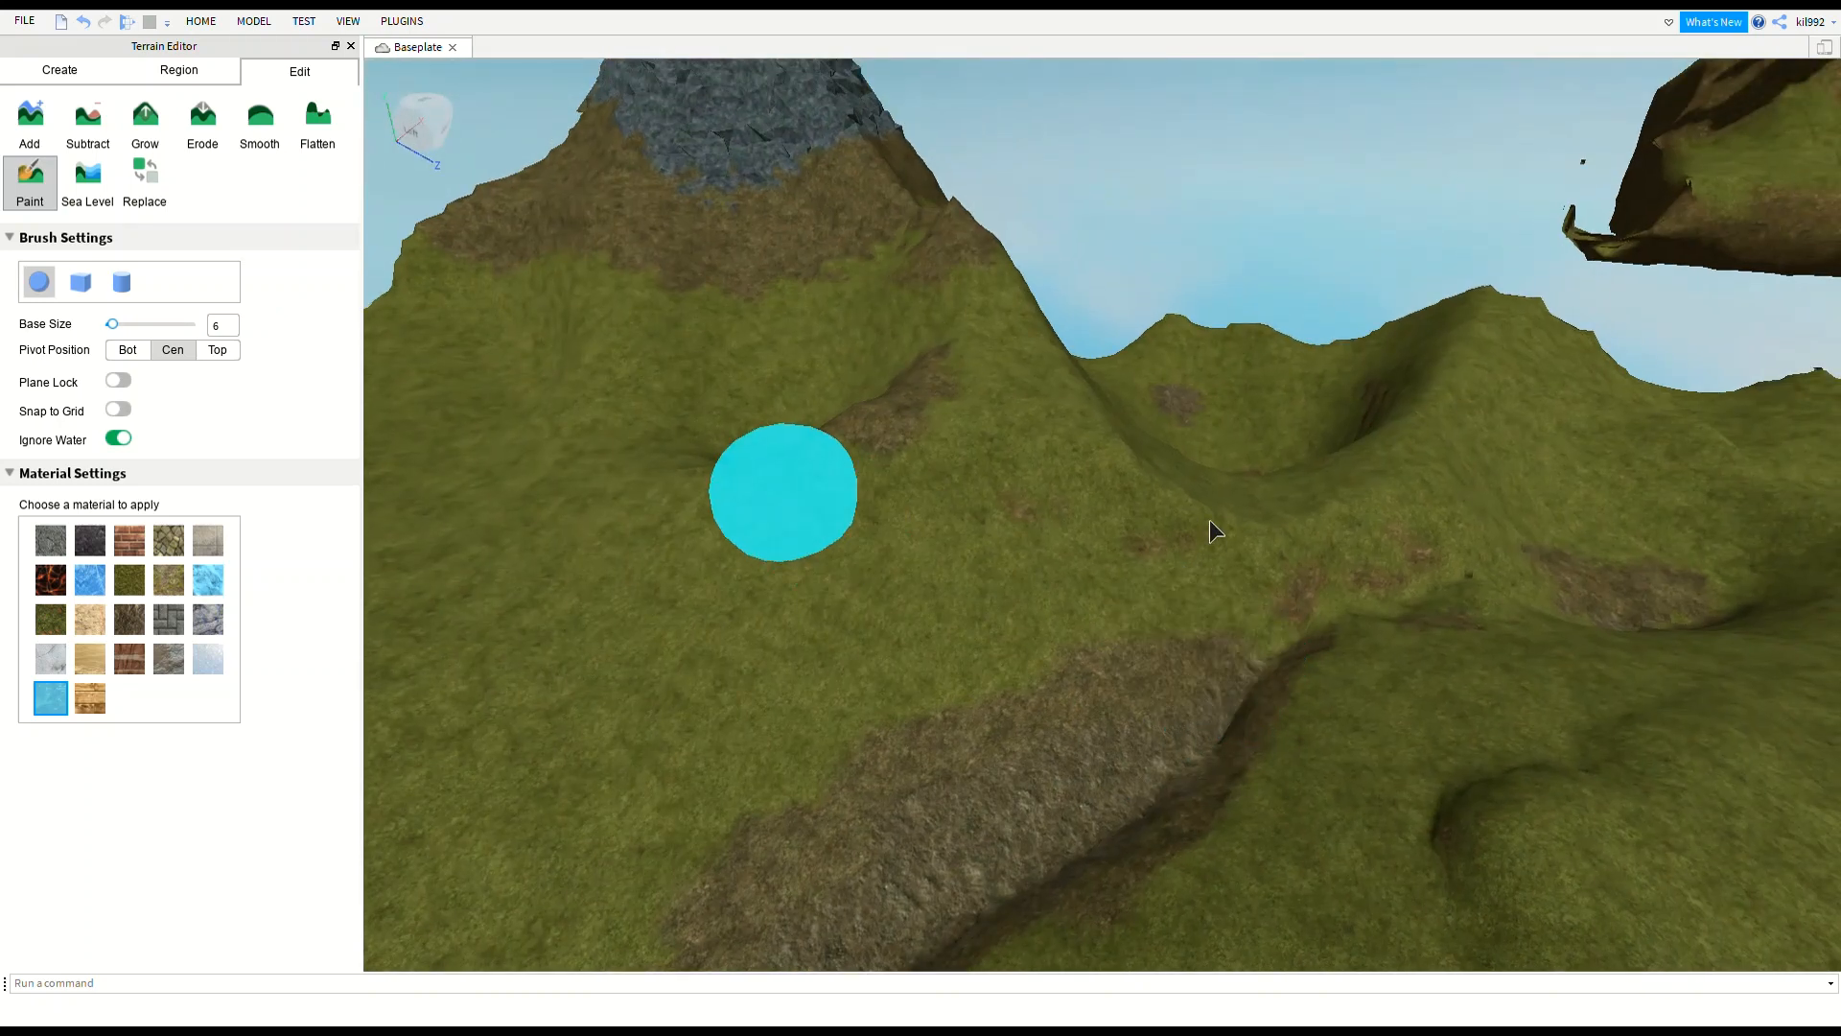
right_click_drag(1210, 520, 1214, 510)
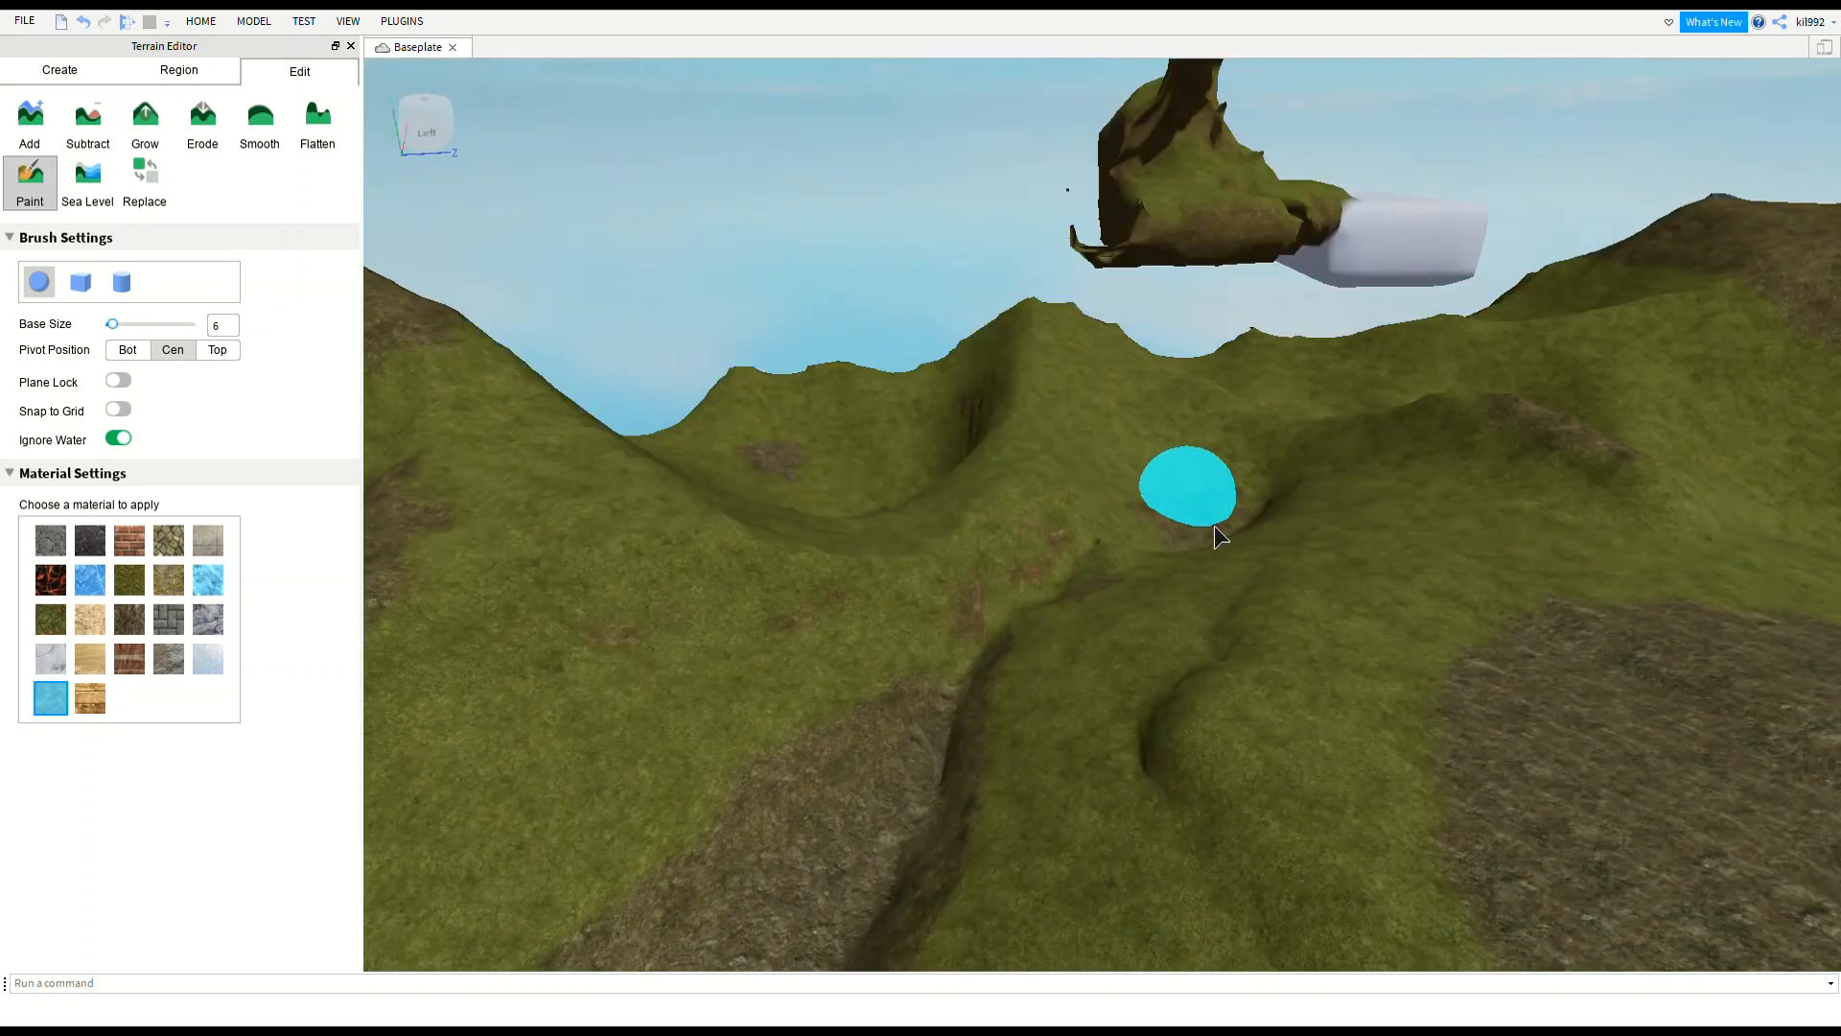
left_click(831, 832)
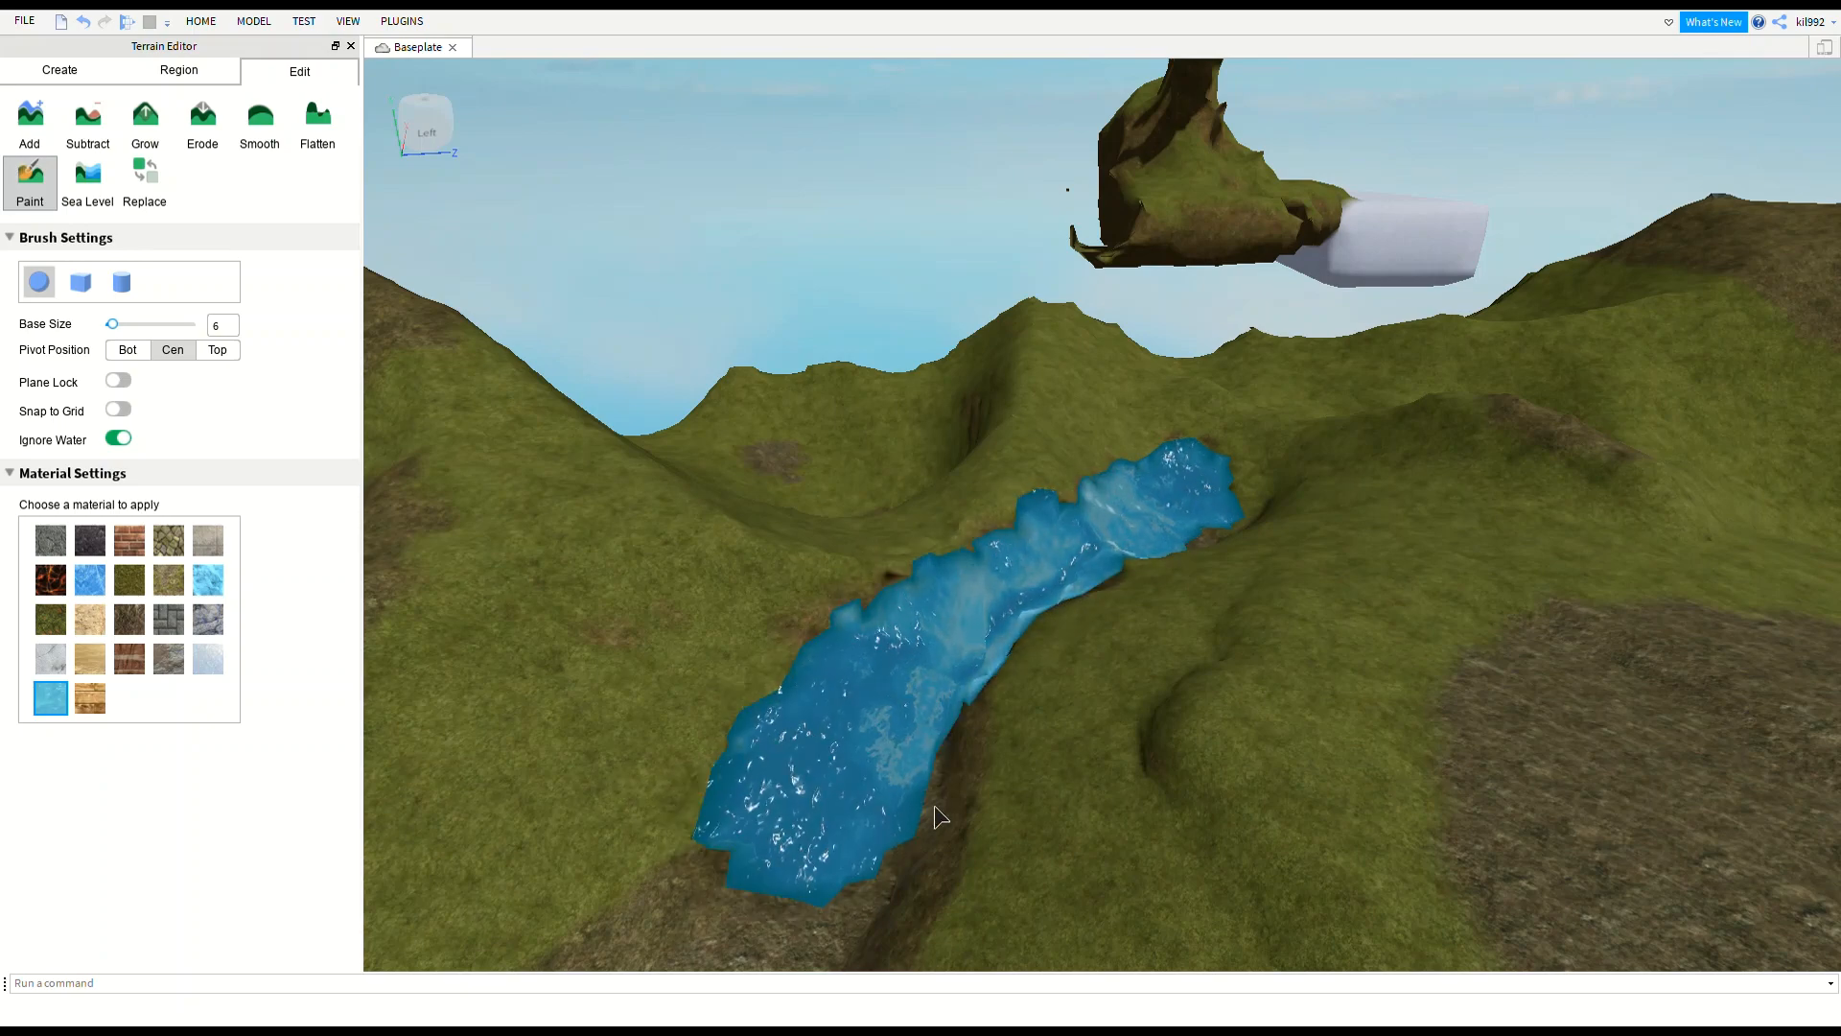
right_click_drag(1011, 779, 1010, 778)
left_click(1286, 725)
left_click_drag(1505, 752, 1562, 771)
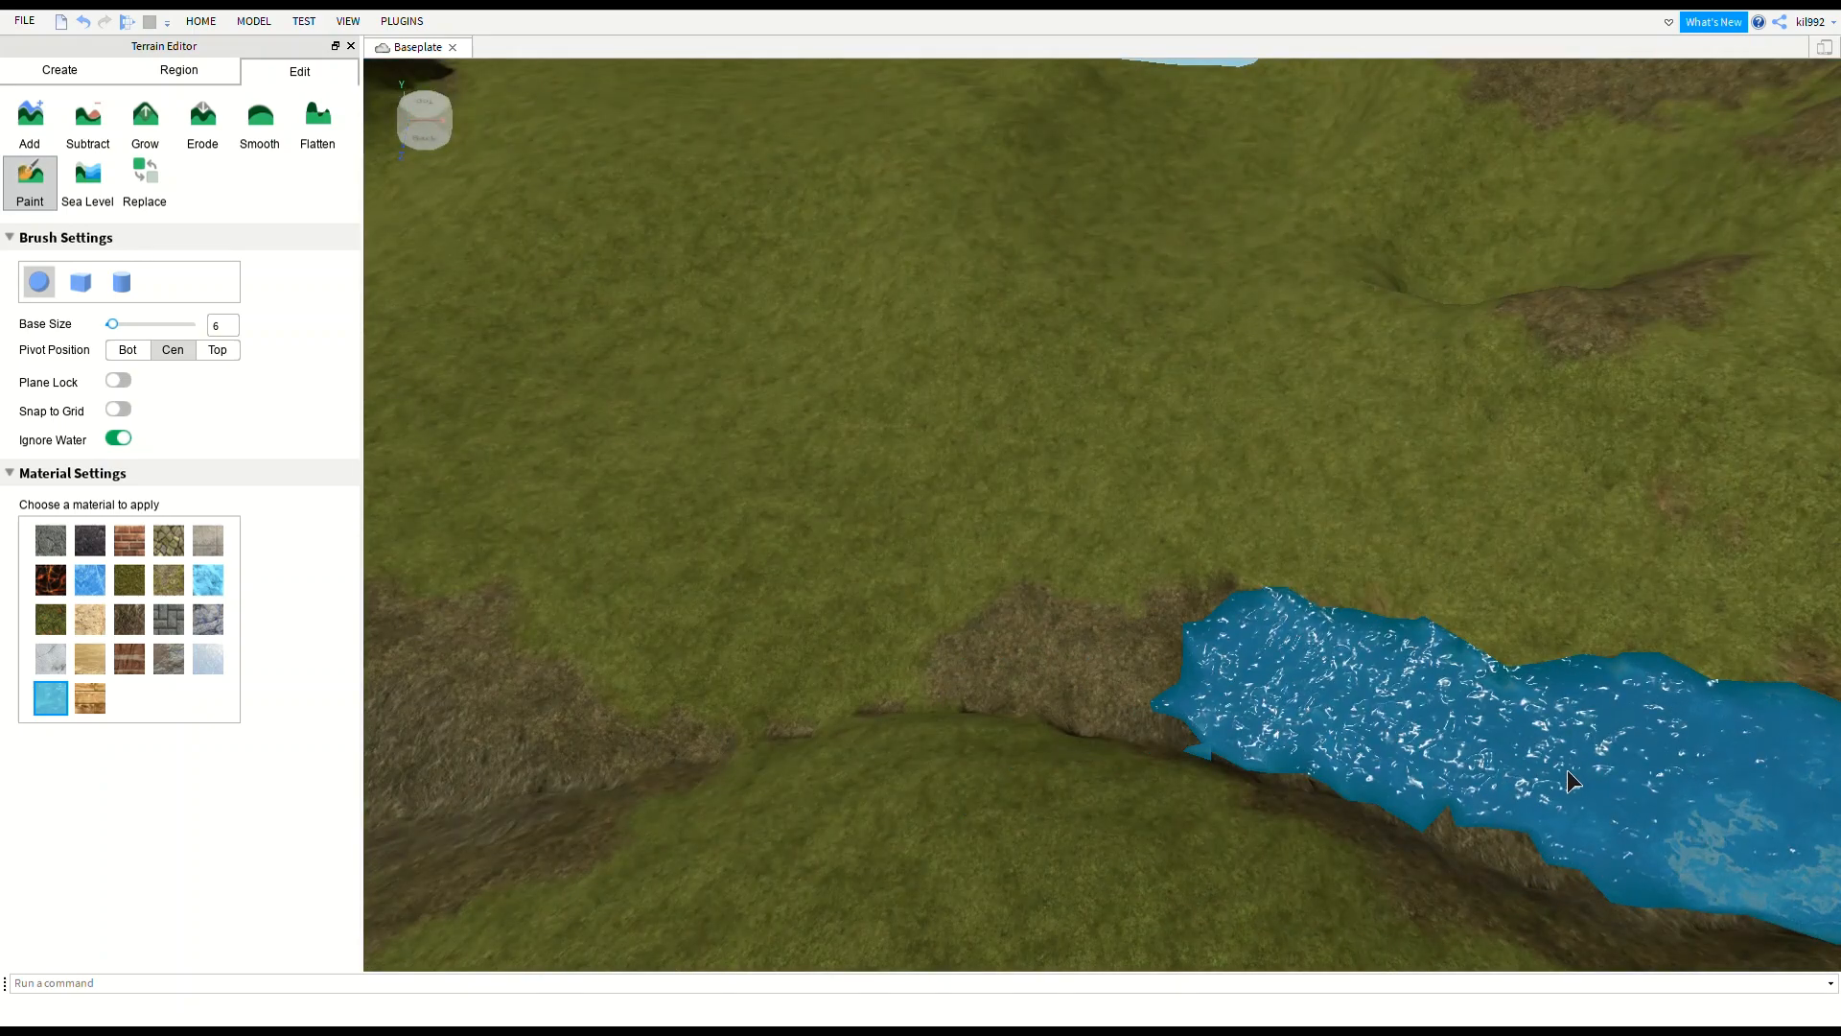
Smooth the edges and the near end of the stream using the Smooth tool's spherical brush at base size 6 and strength 1.
left_click(259, 123)
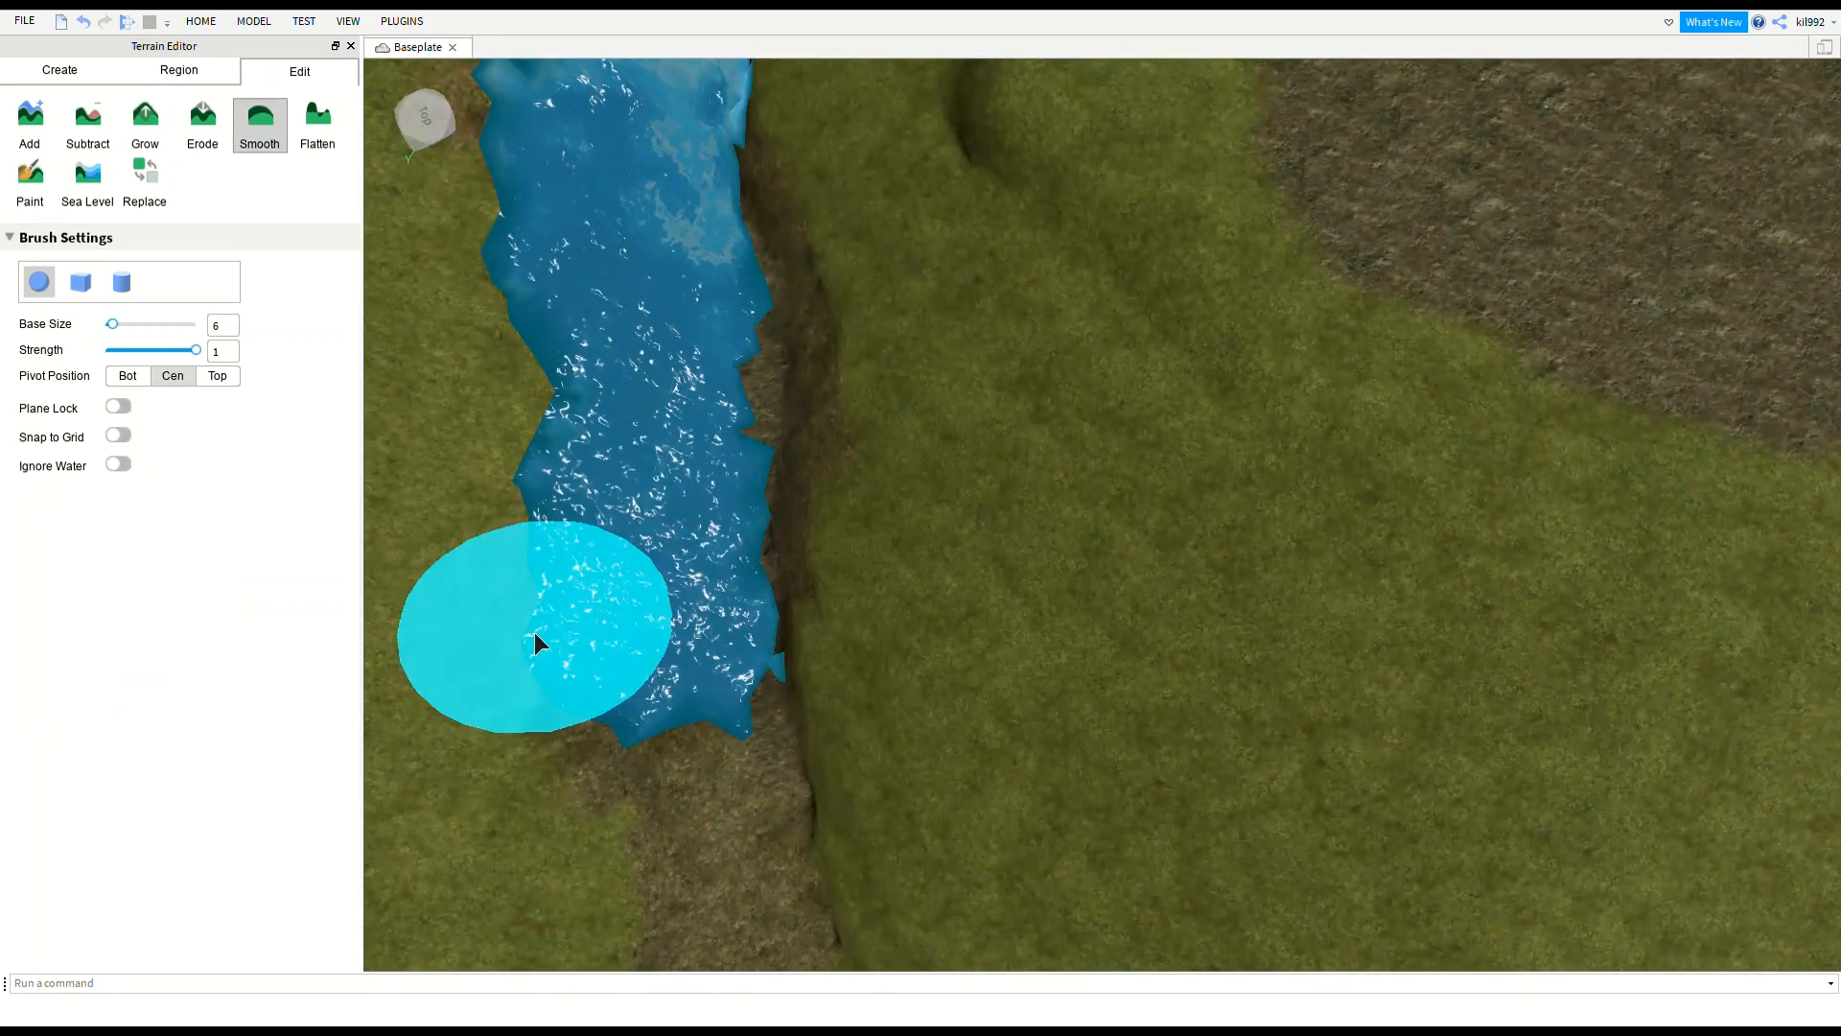
mouse_move(534, 632)
left_mouse_down()
mouse_move(515, 252)
mouse_move(554, 197)
mouse_move(587, 522)
left_mouse_up()
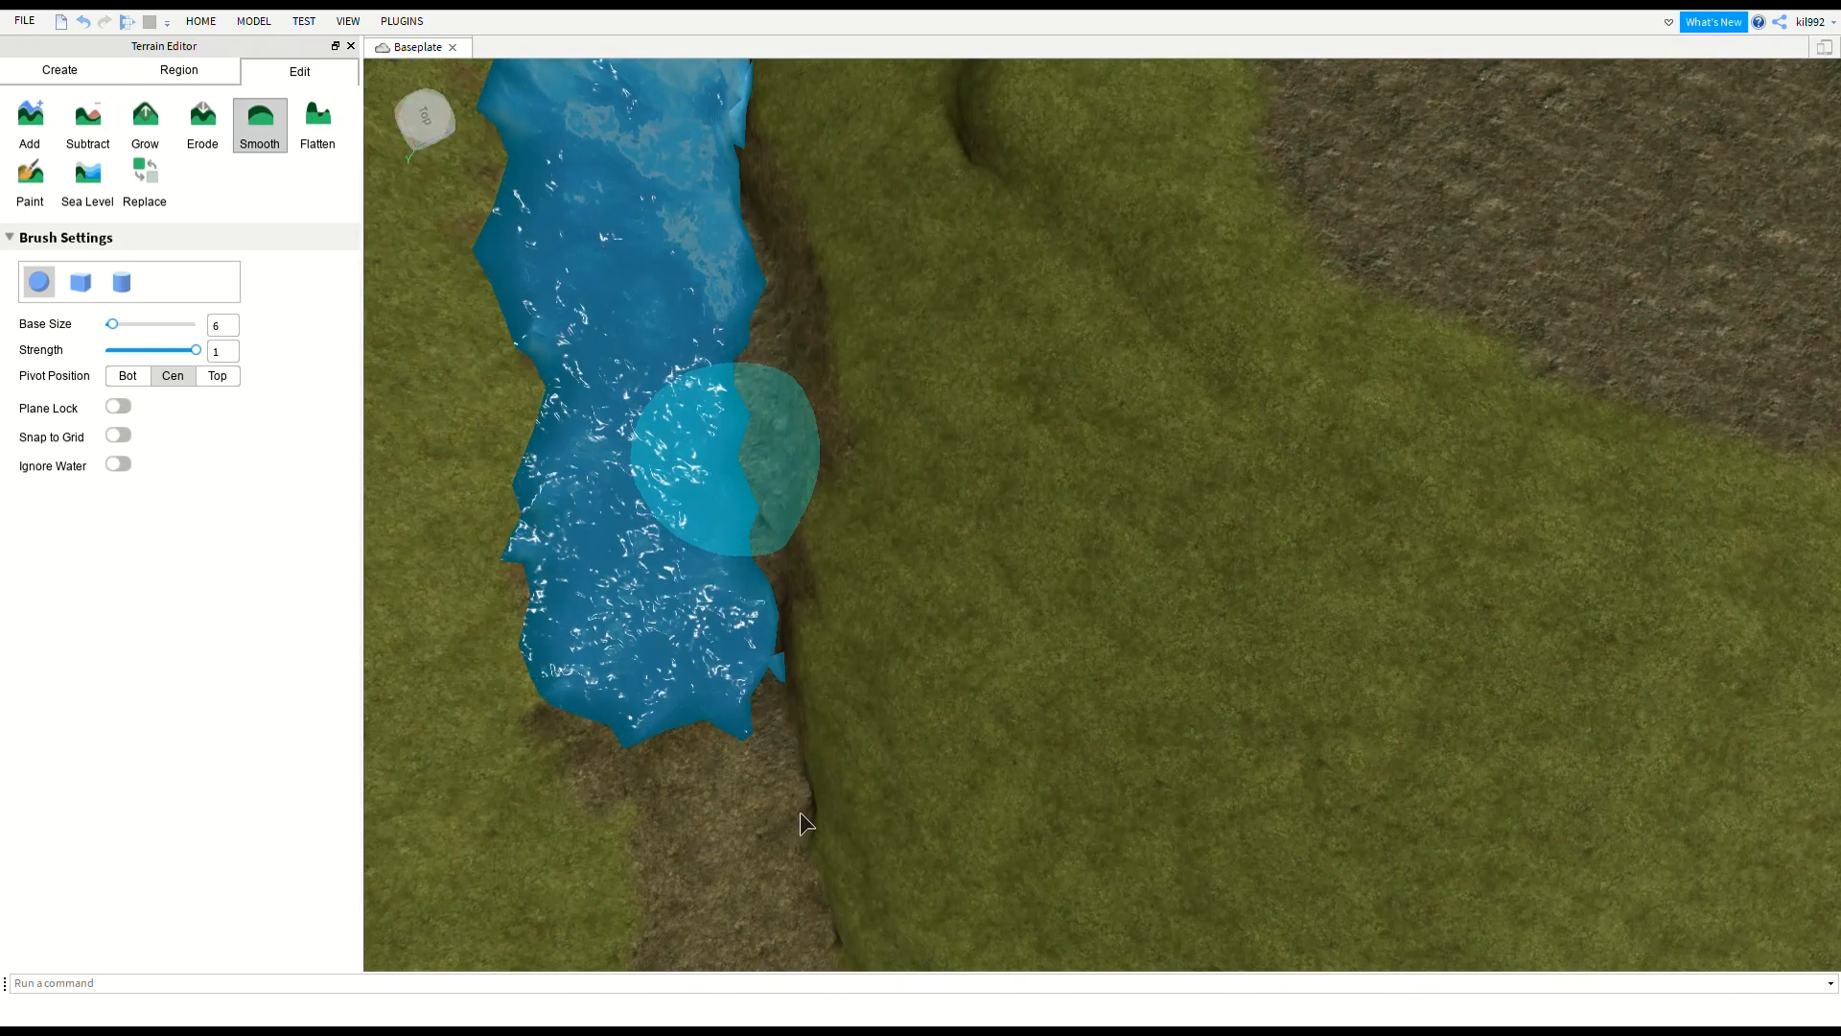
mouse_move(801, 813)
left_mouse_down()
mouse_move(787, 790)
mouse_move(551, 723)
mouse_move(627, 727)
left_mouse_up()
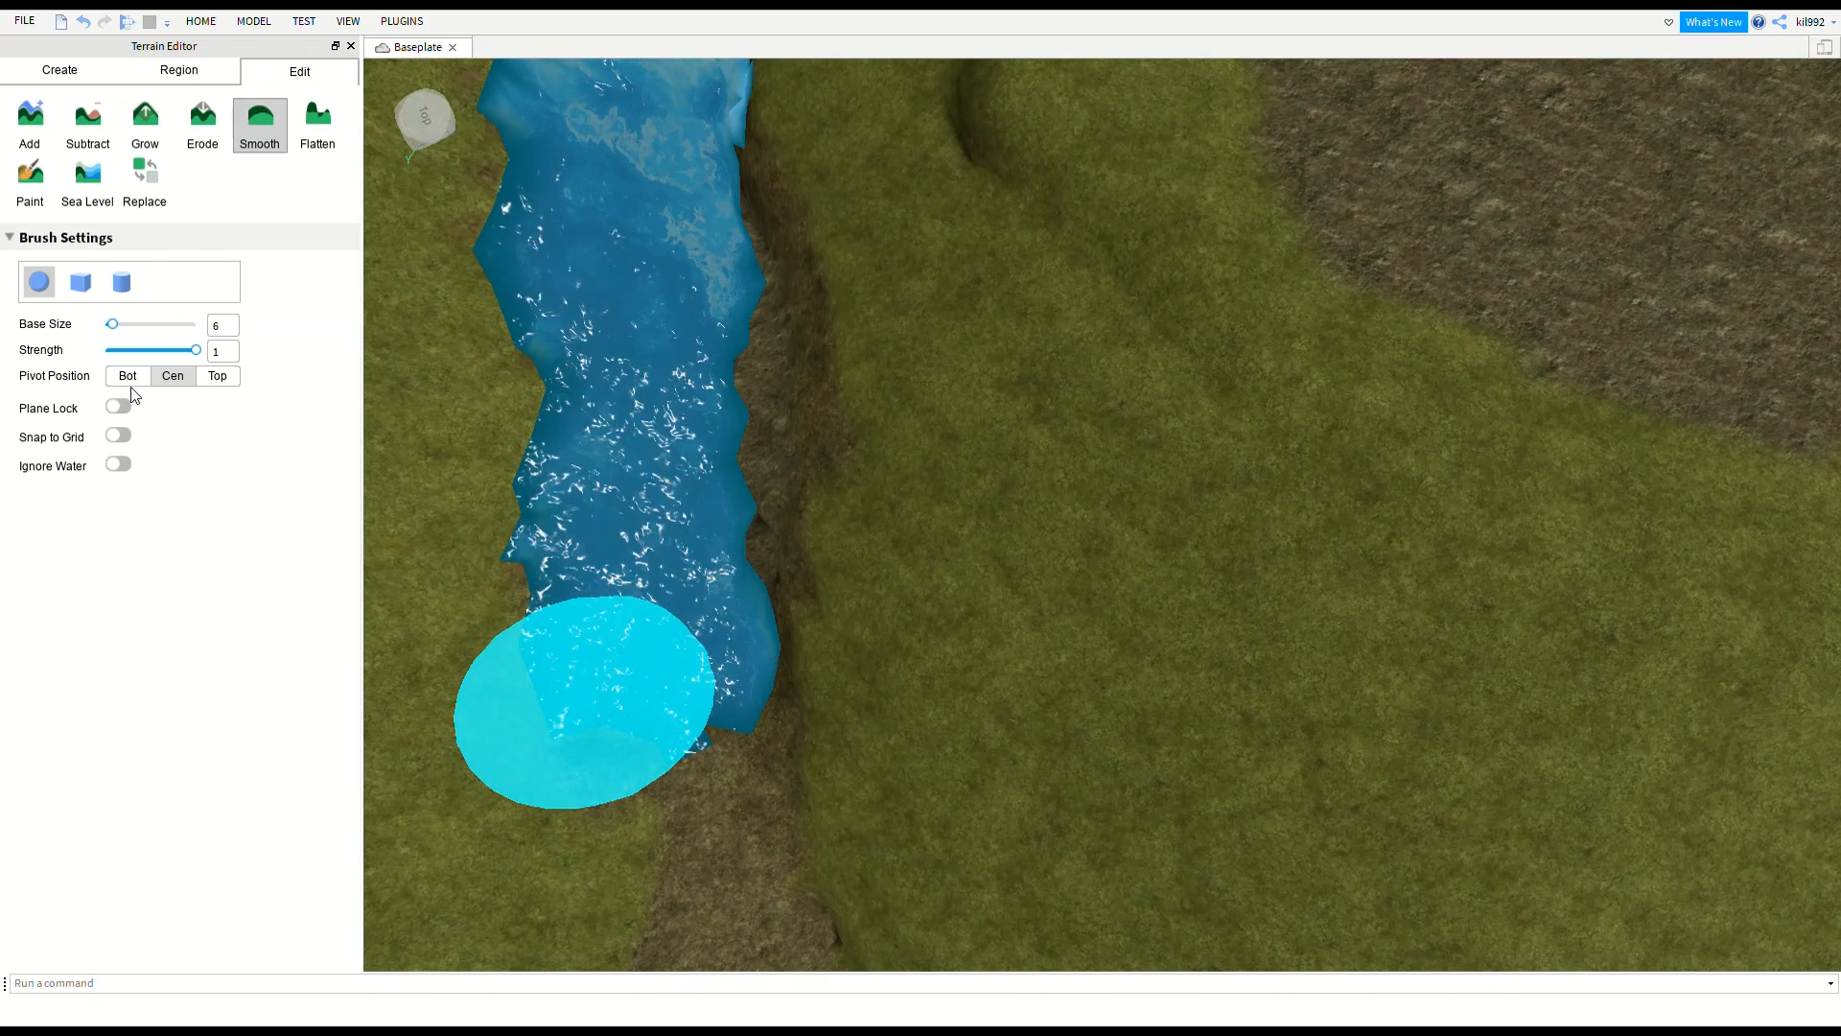
Try the cylindrical smoothing brush, return to the spherical one at base size 1, and examine the stream's water edge up close.
left_click(121, 282)
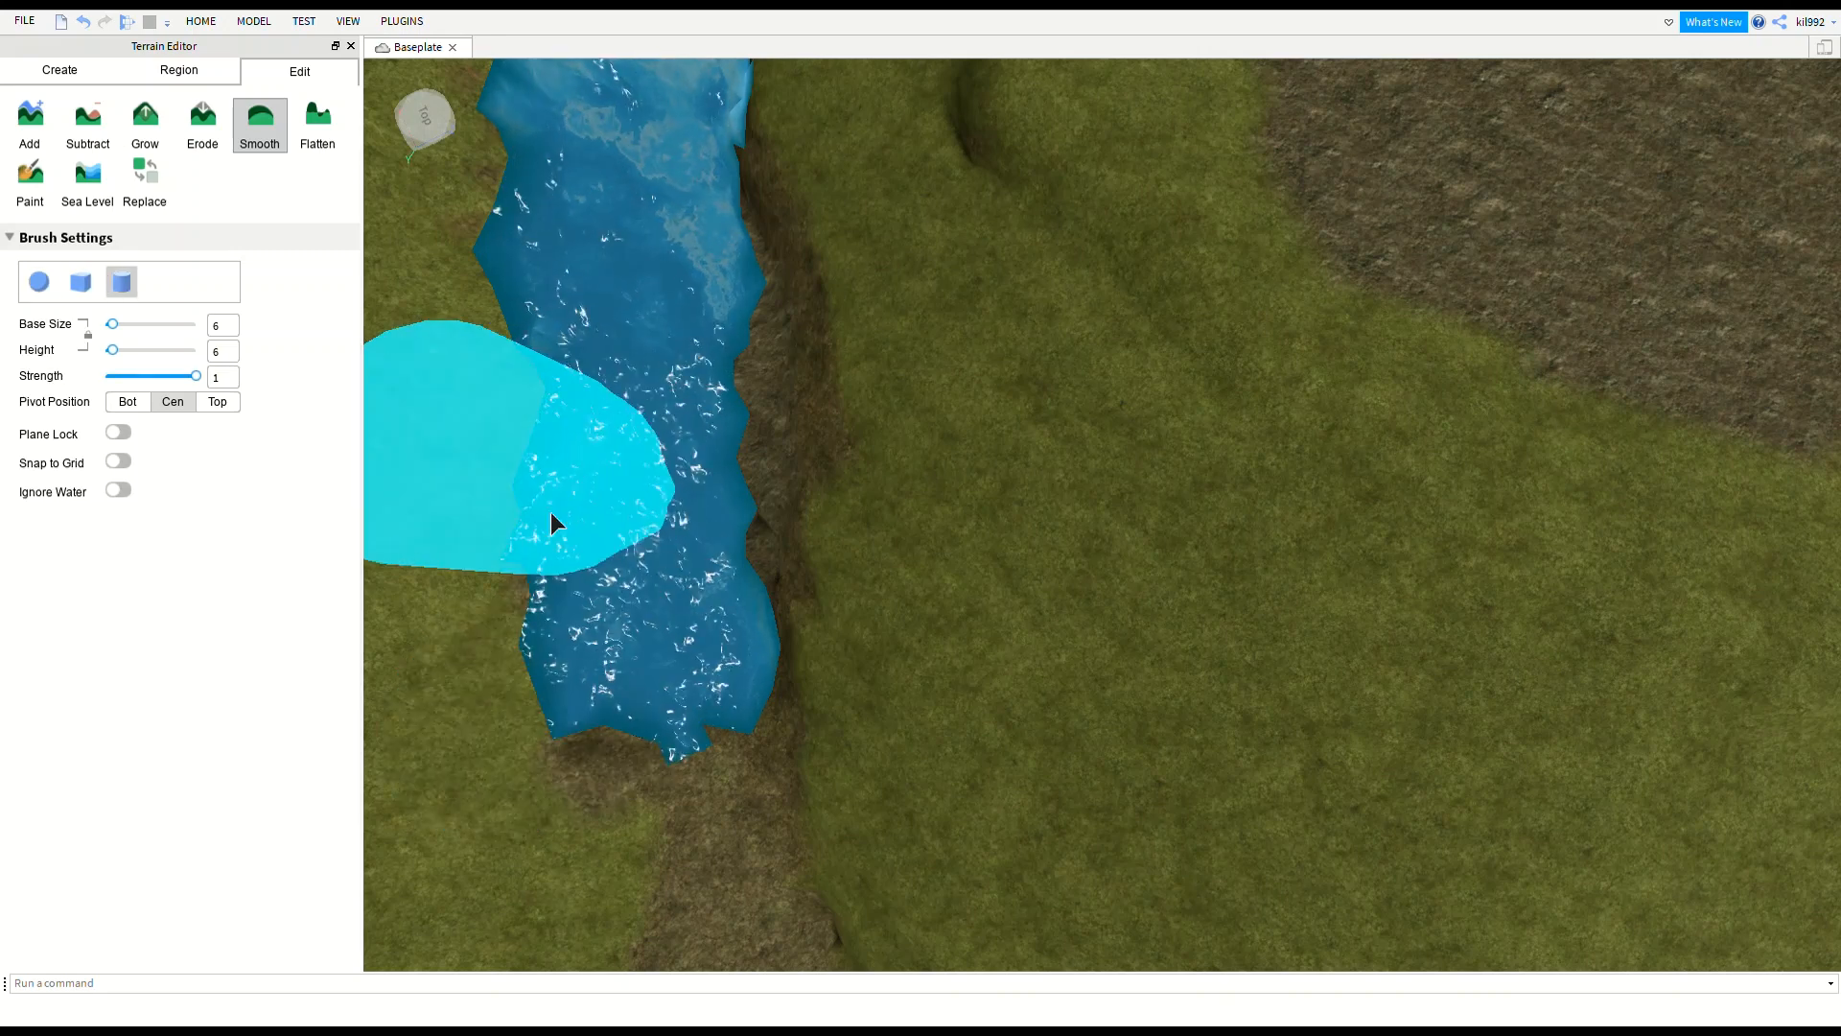
left_click(55, 281)
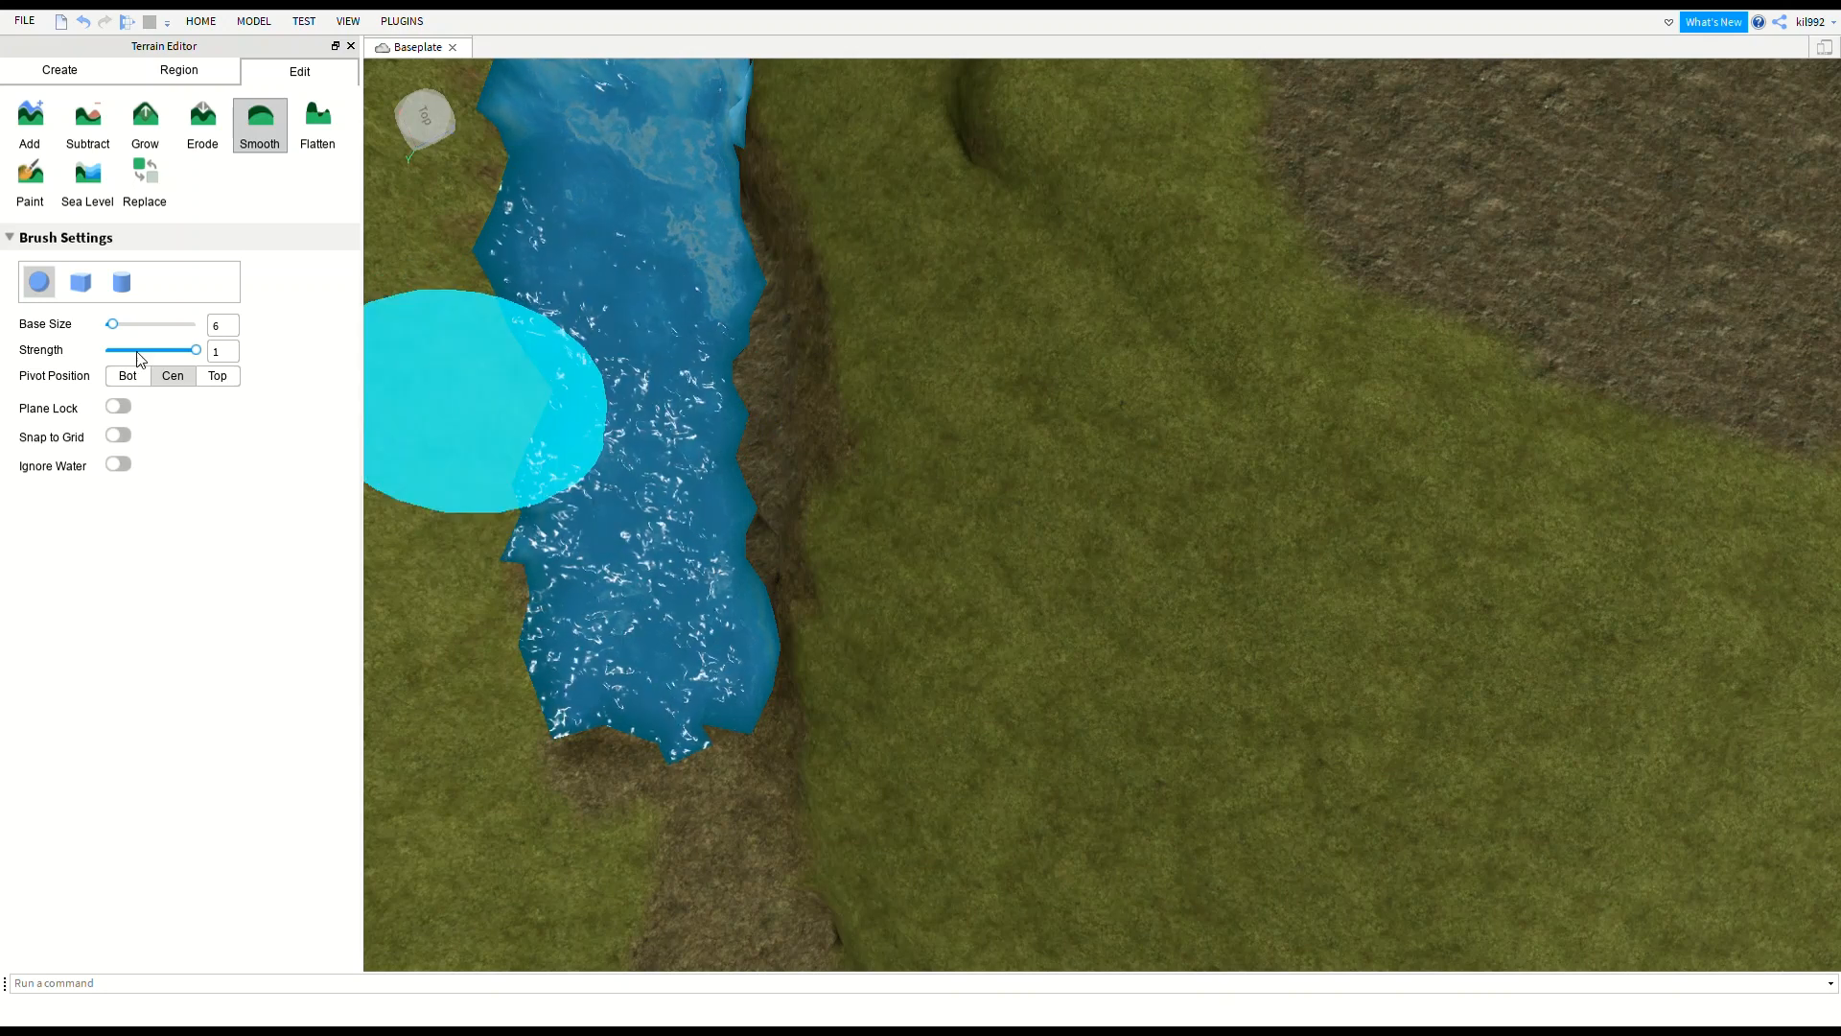
mouse_move(112, 324)
left_mouse_down()
mouse_move(140, 324)
mouse_move(106, 324)
left_mouse_up()
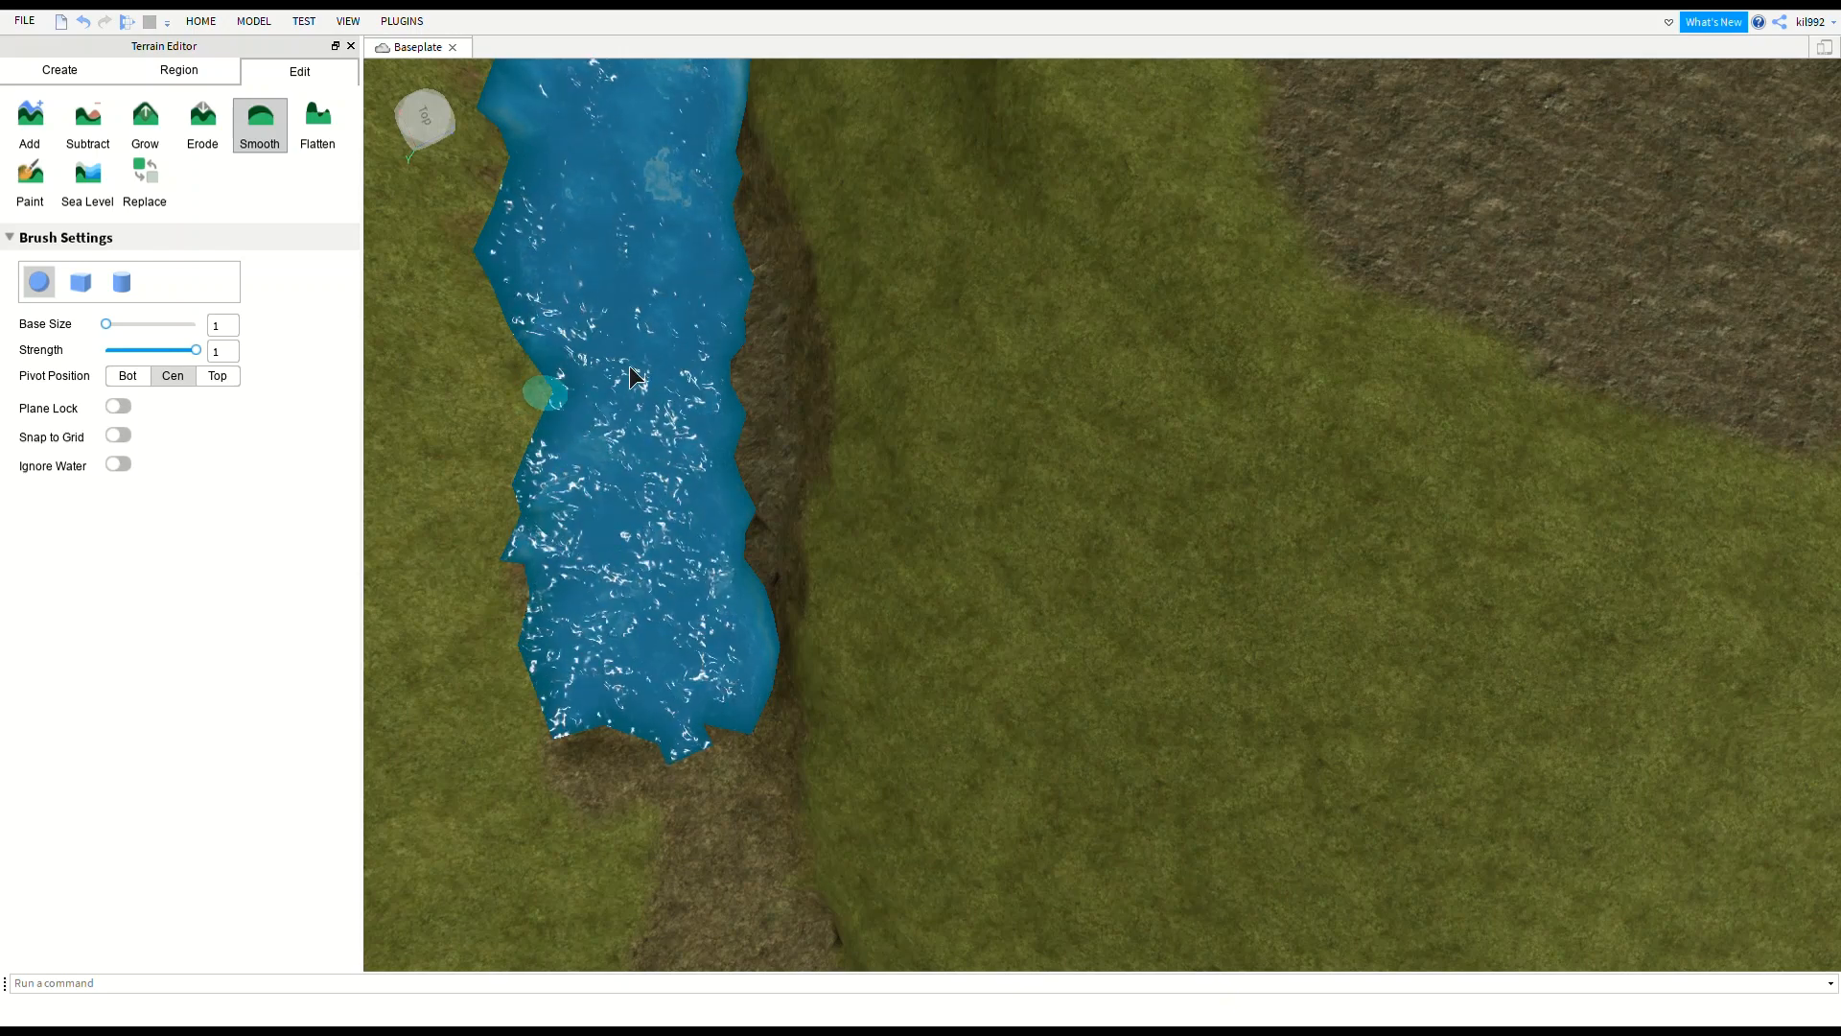
scroll(633, 375, "up", 6)
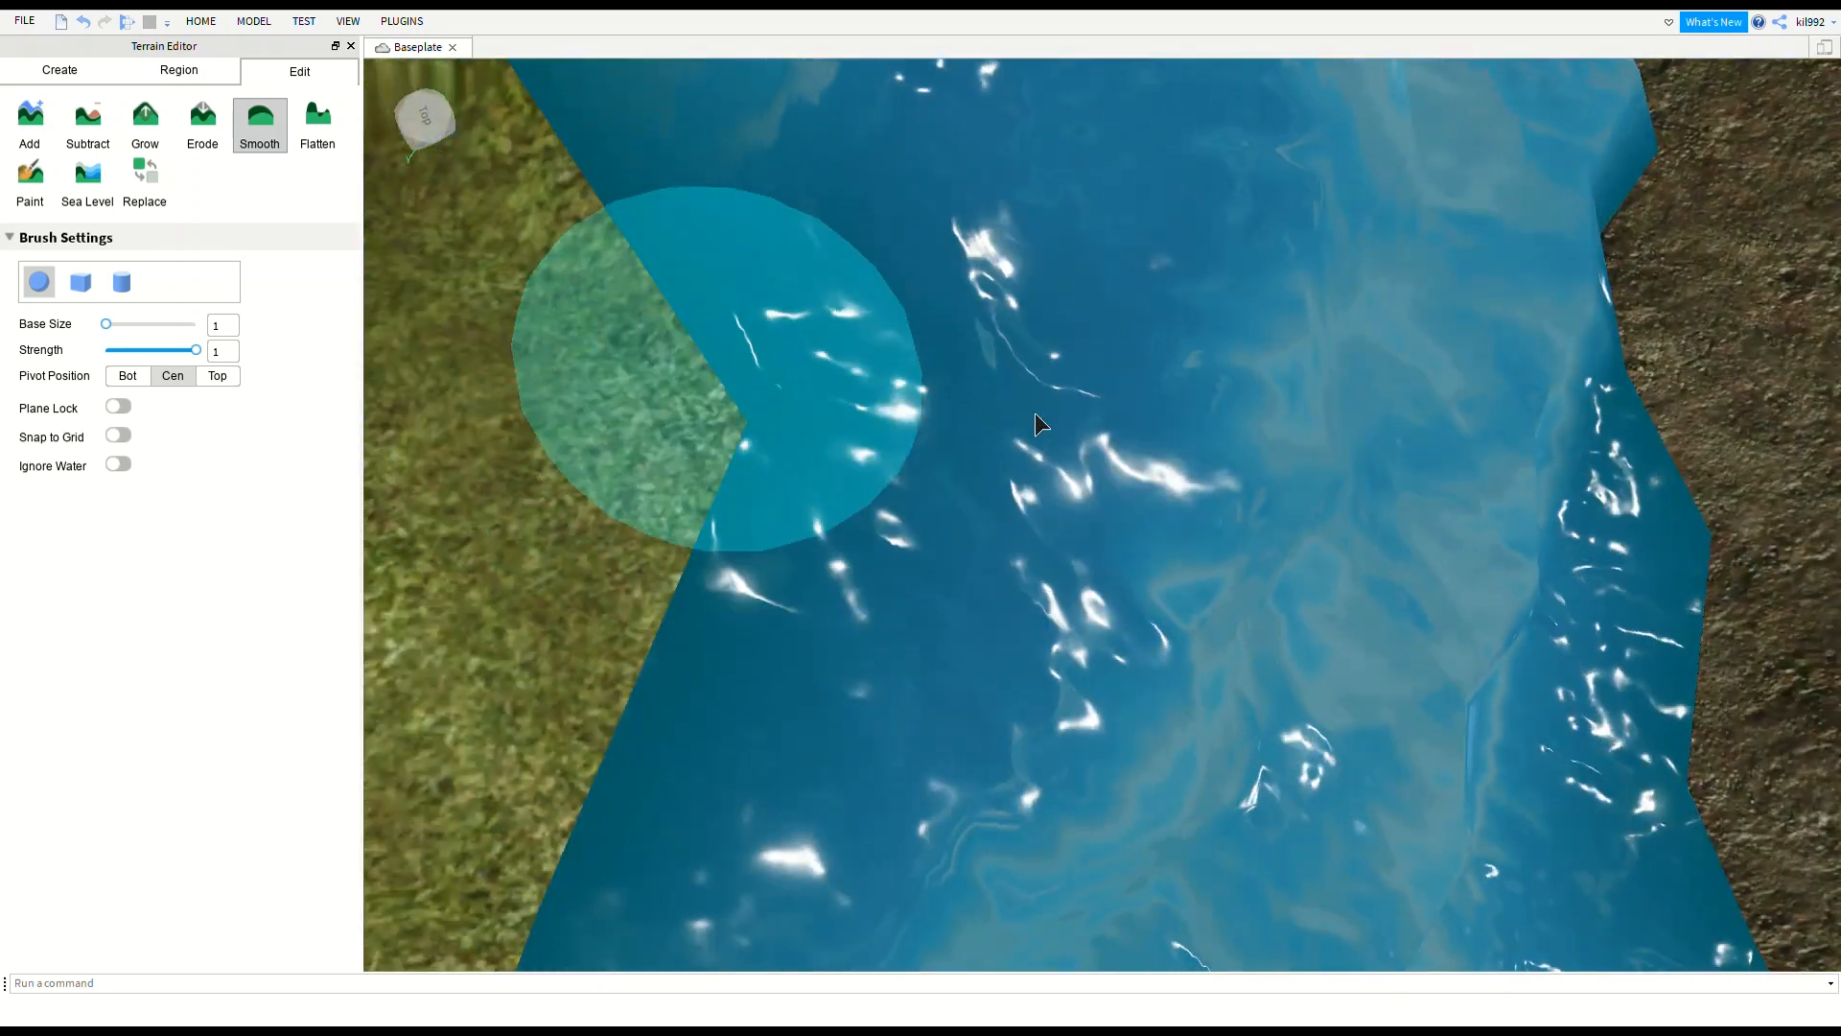
right_click_drag(1036, 414, 1056, 434)
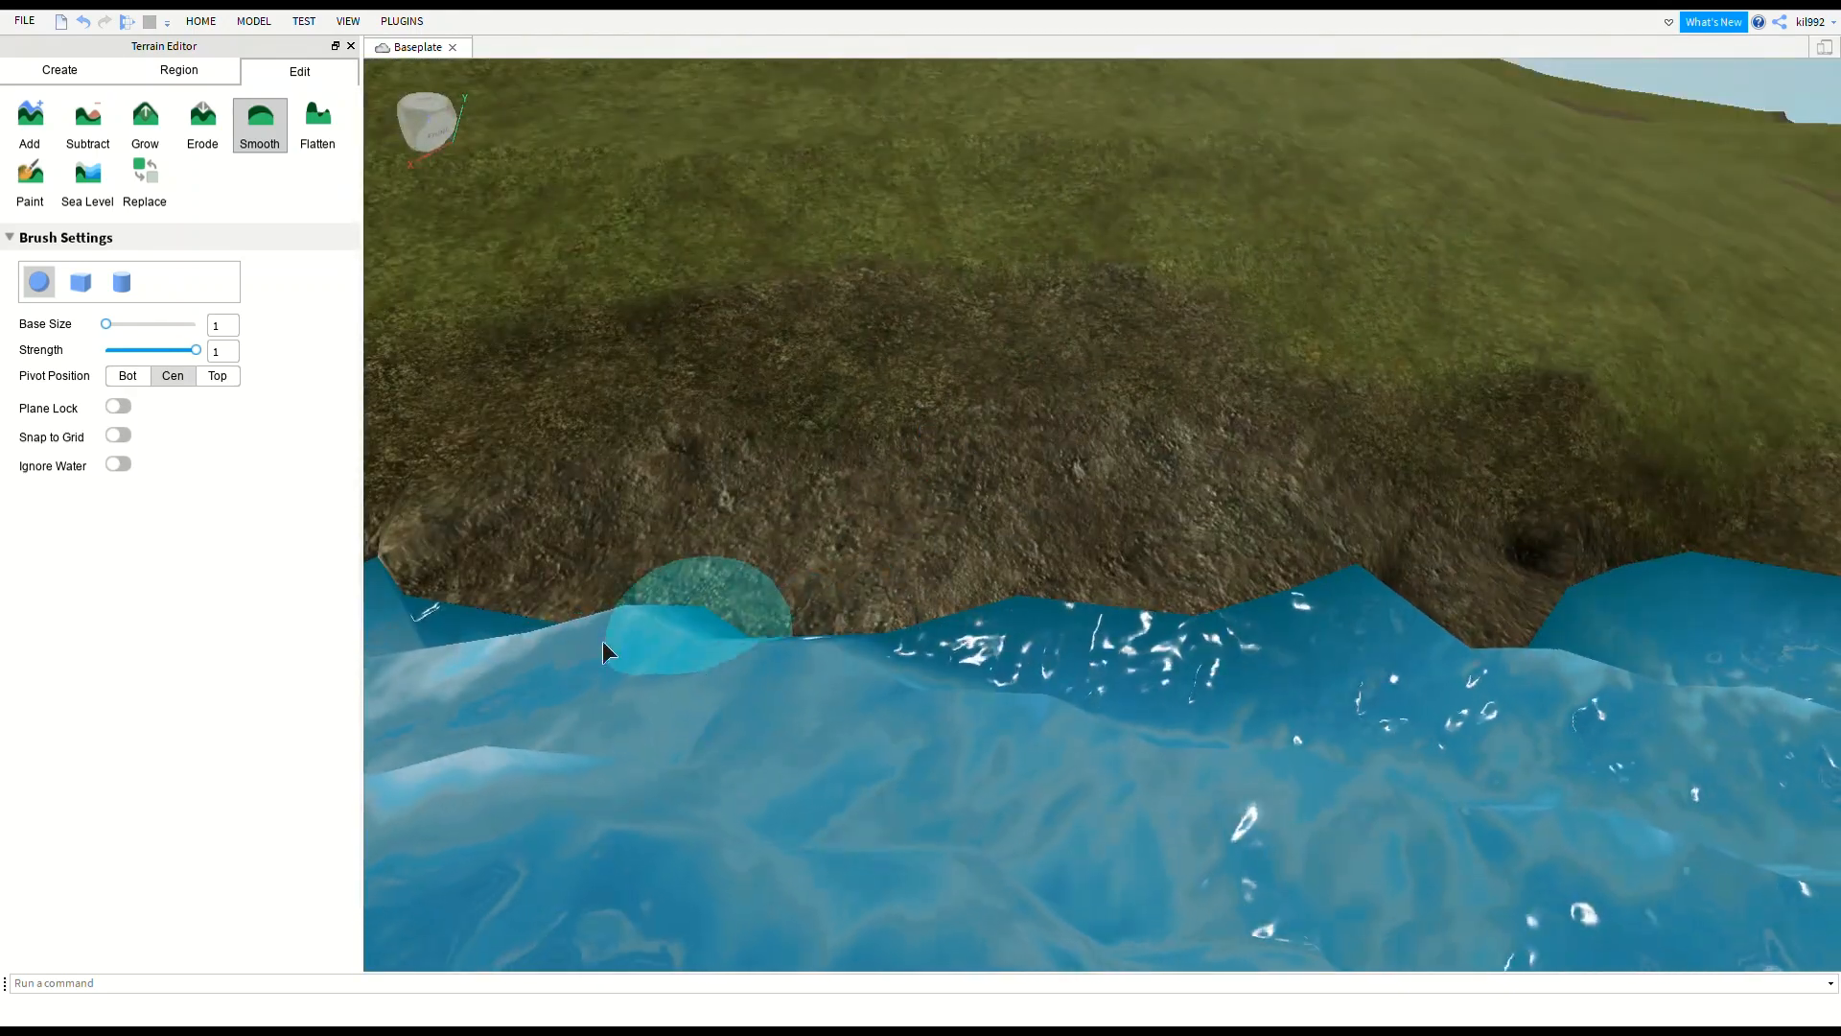
mouse_move(1379, 614)
right_mouse_down()
mouse_move(1387, 632)
mouse_move(1381, 618)
right_mouse_up()
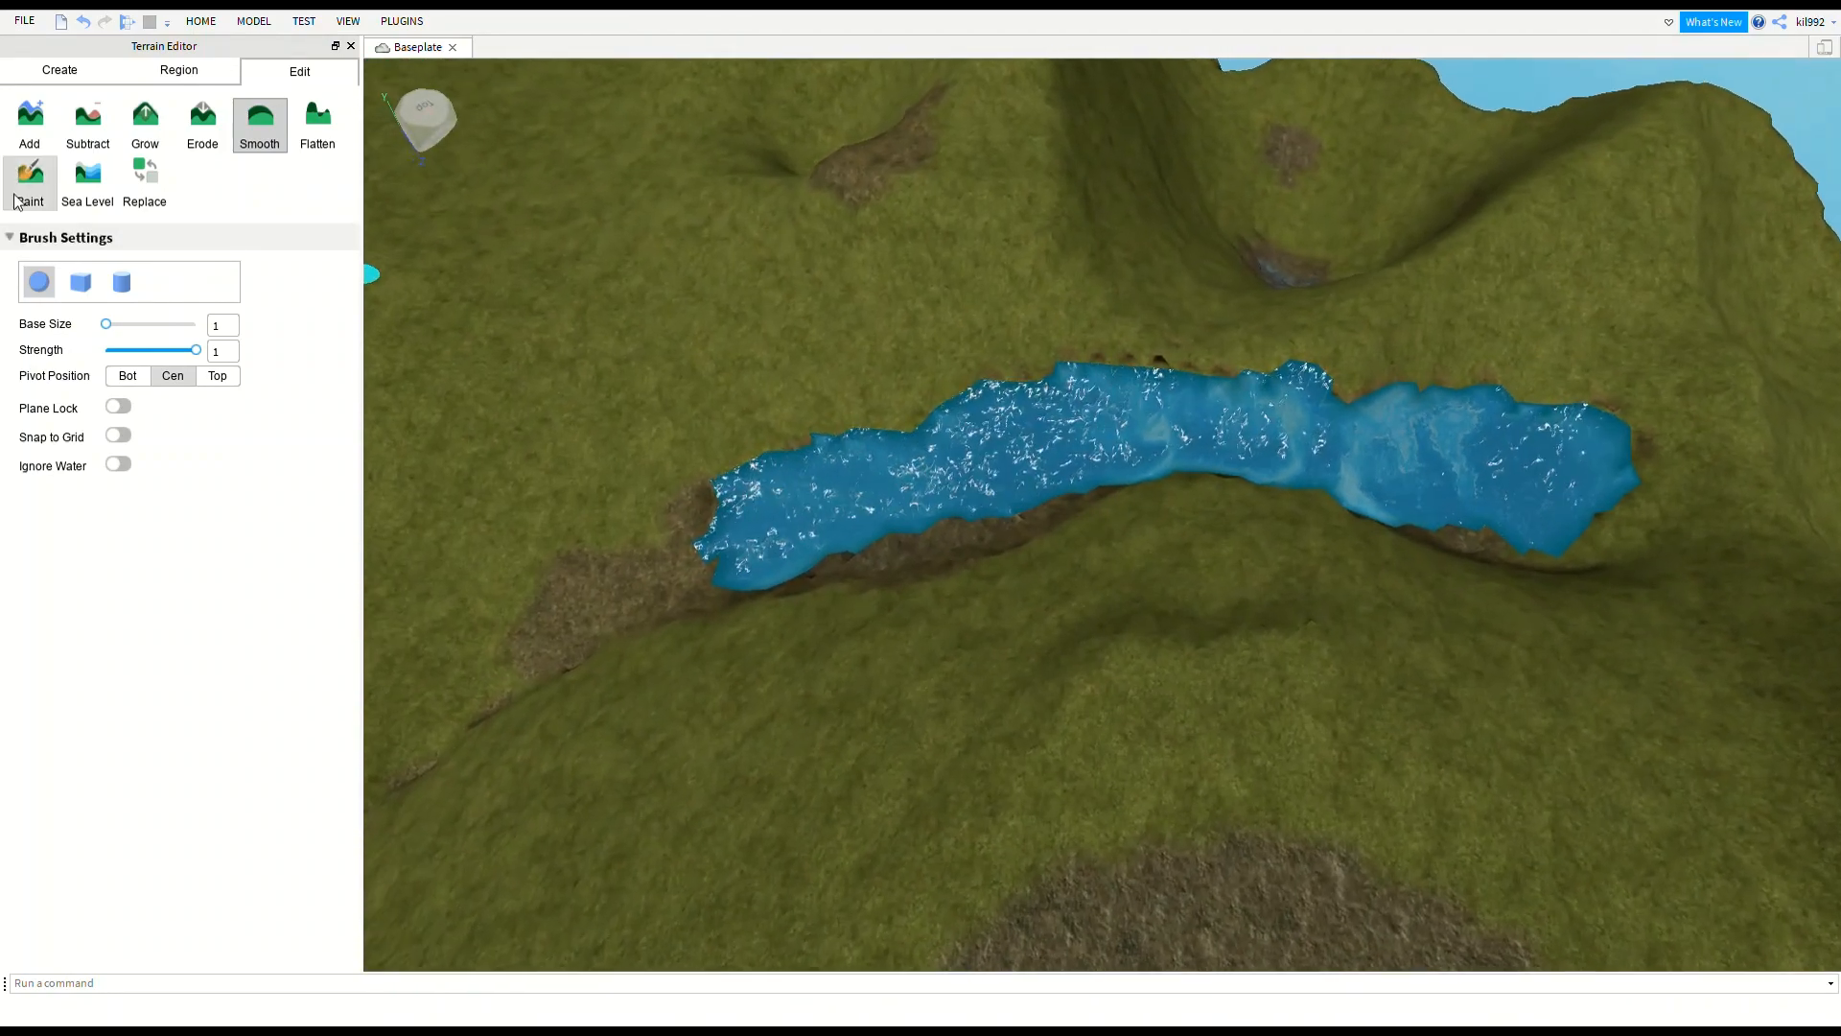
Create a sea around the terrain with the Sea Level tool, using a region sized 1024 × 240 × 1024 at Y position -136.
left_click(91, 182)
right_click_drag(1389, 422, 1320, 441)
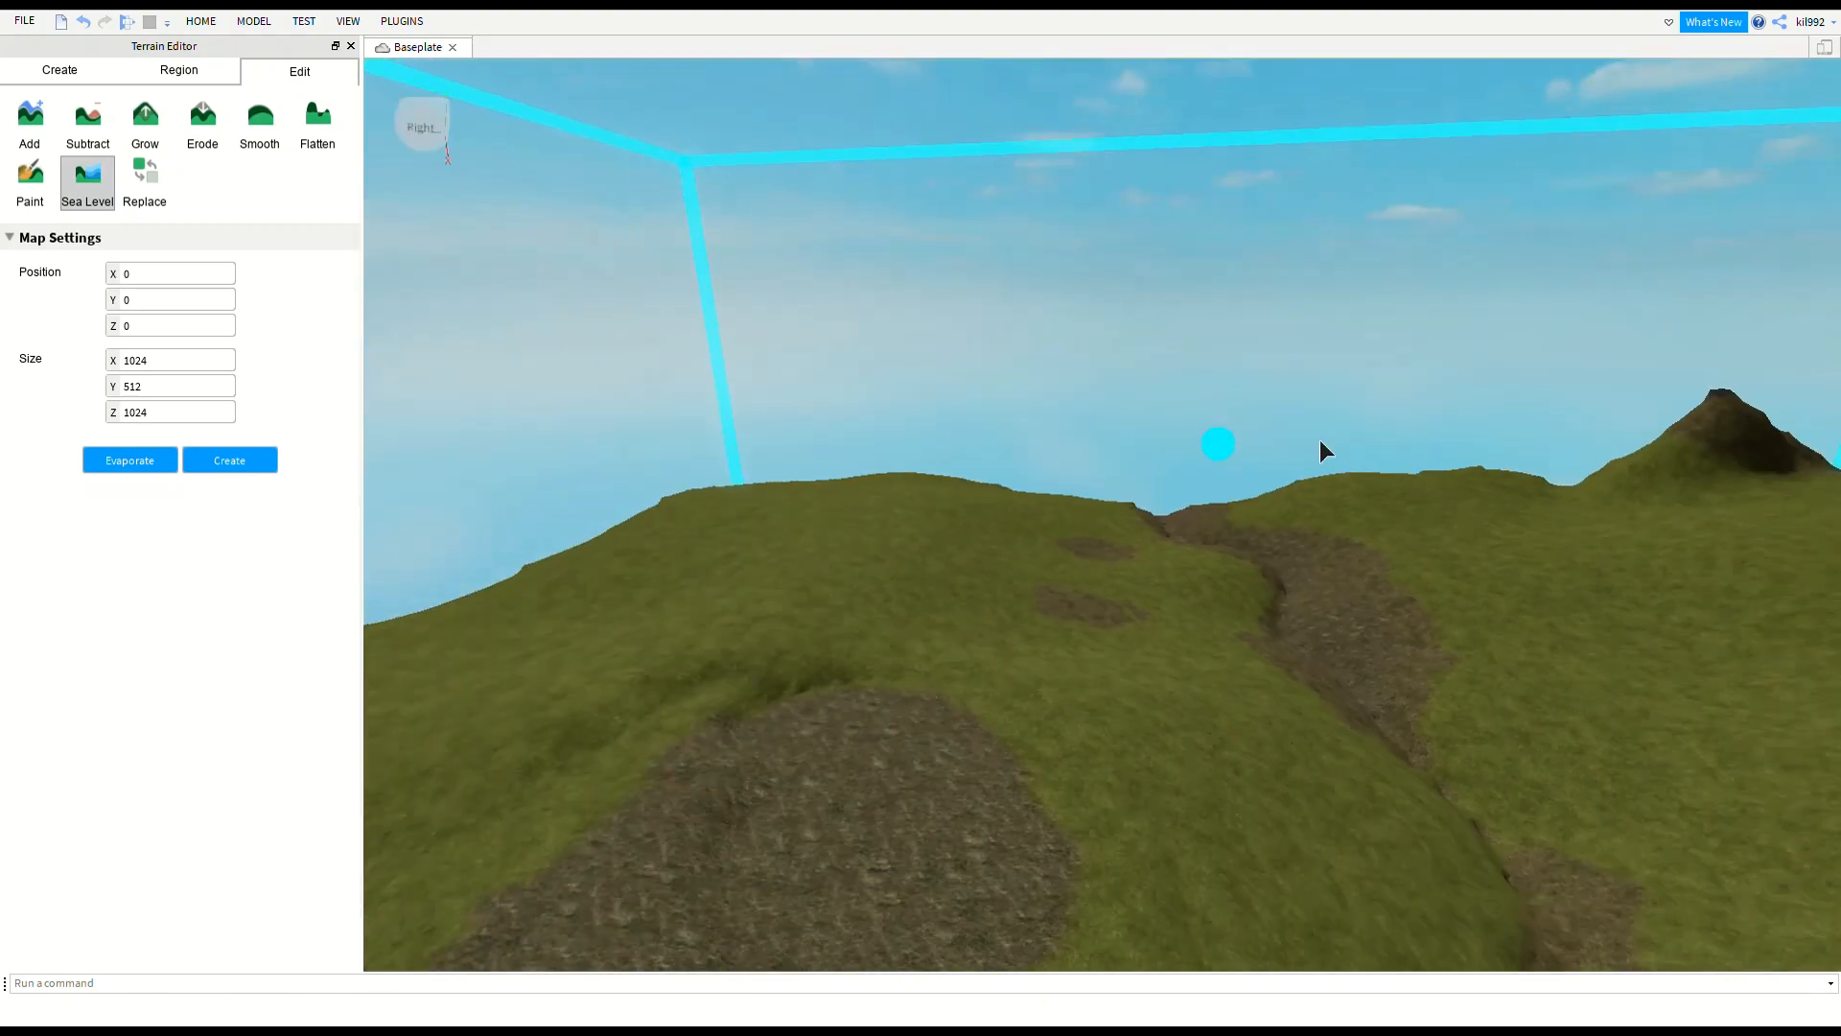
scroll(1320, 441, "down", 3)
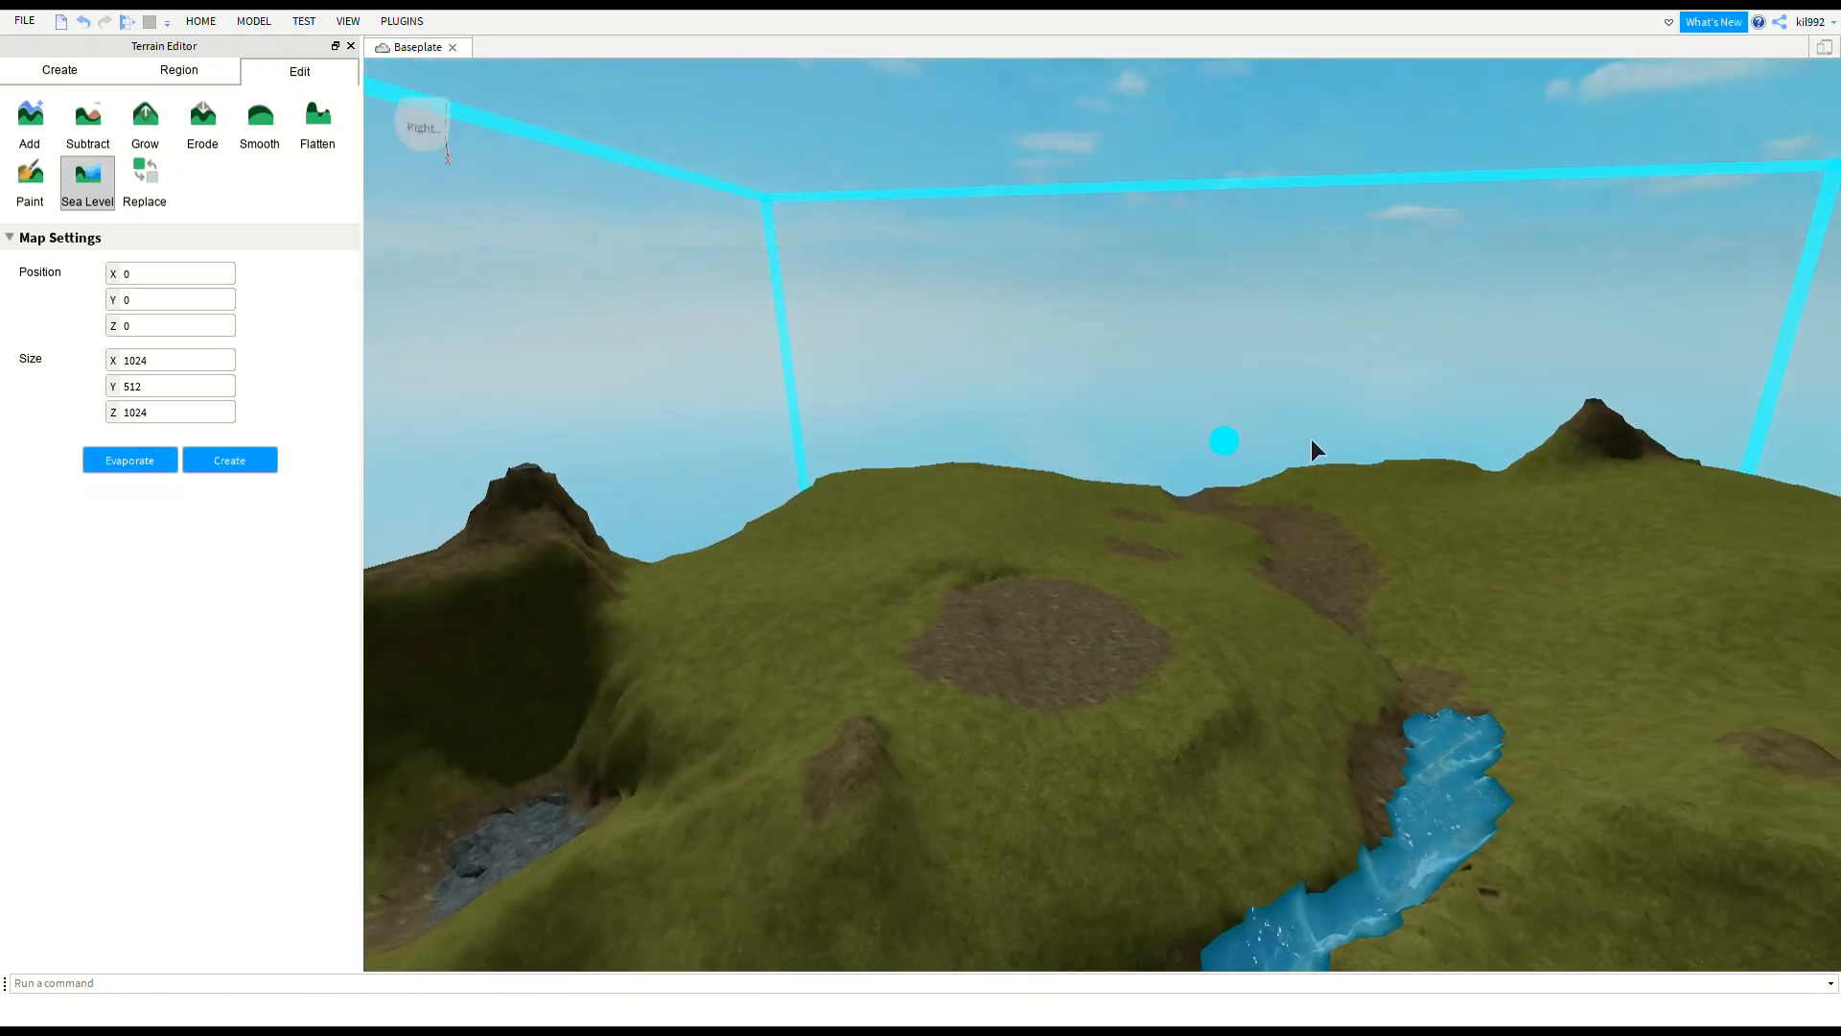
scroll(1309, 439, "down", 5)
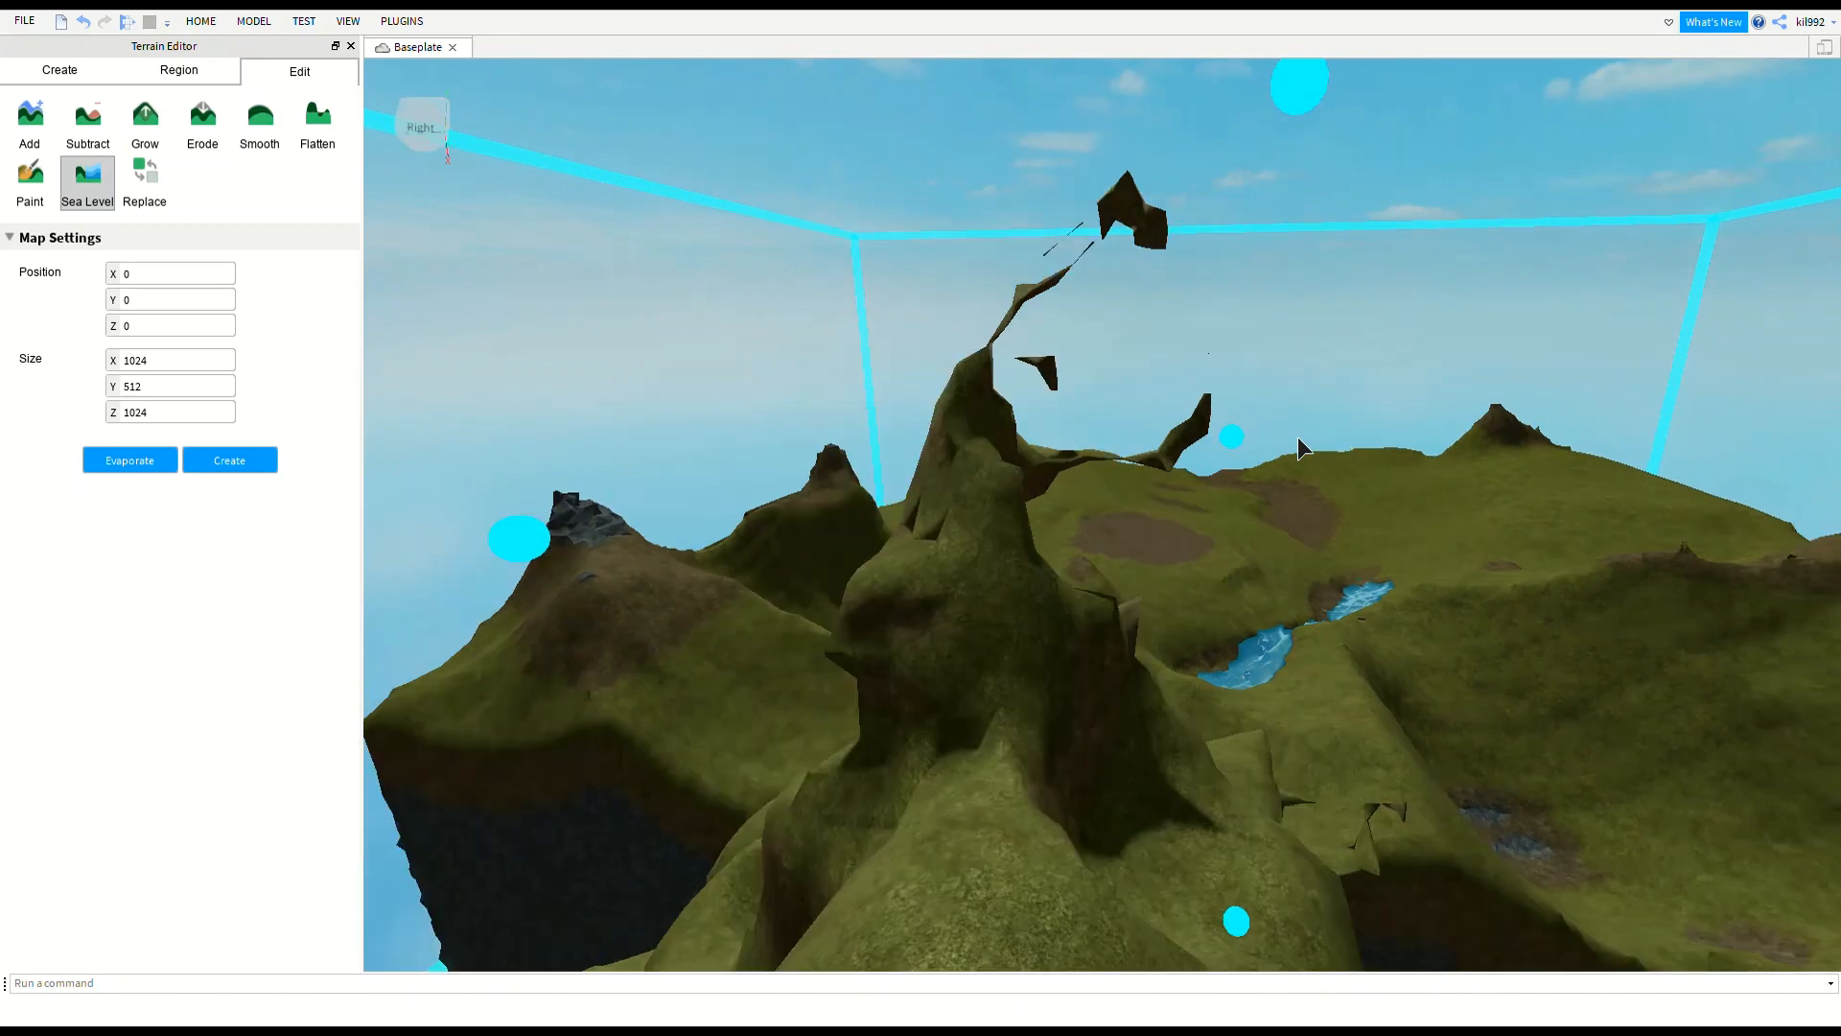
scroll(1297, 435, "down", 5)
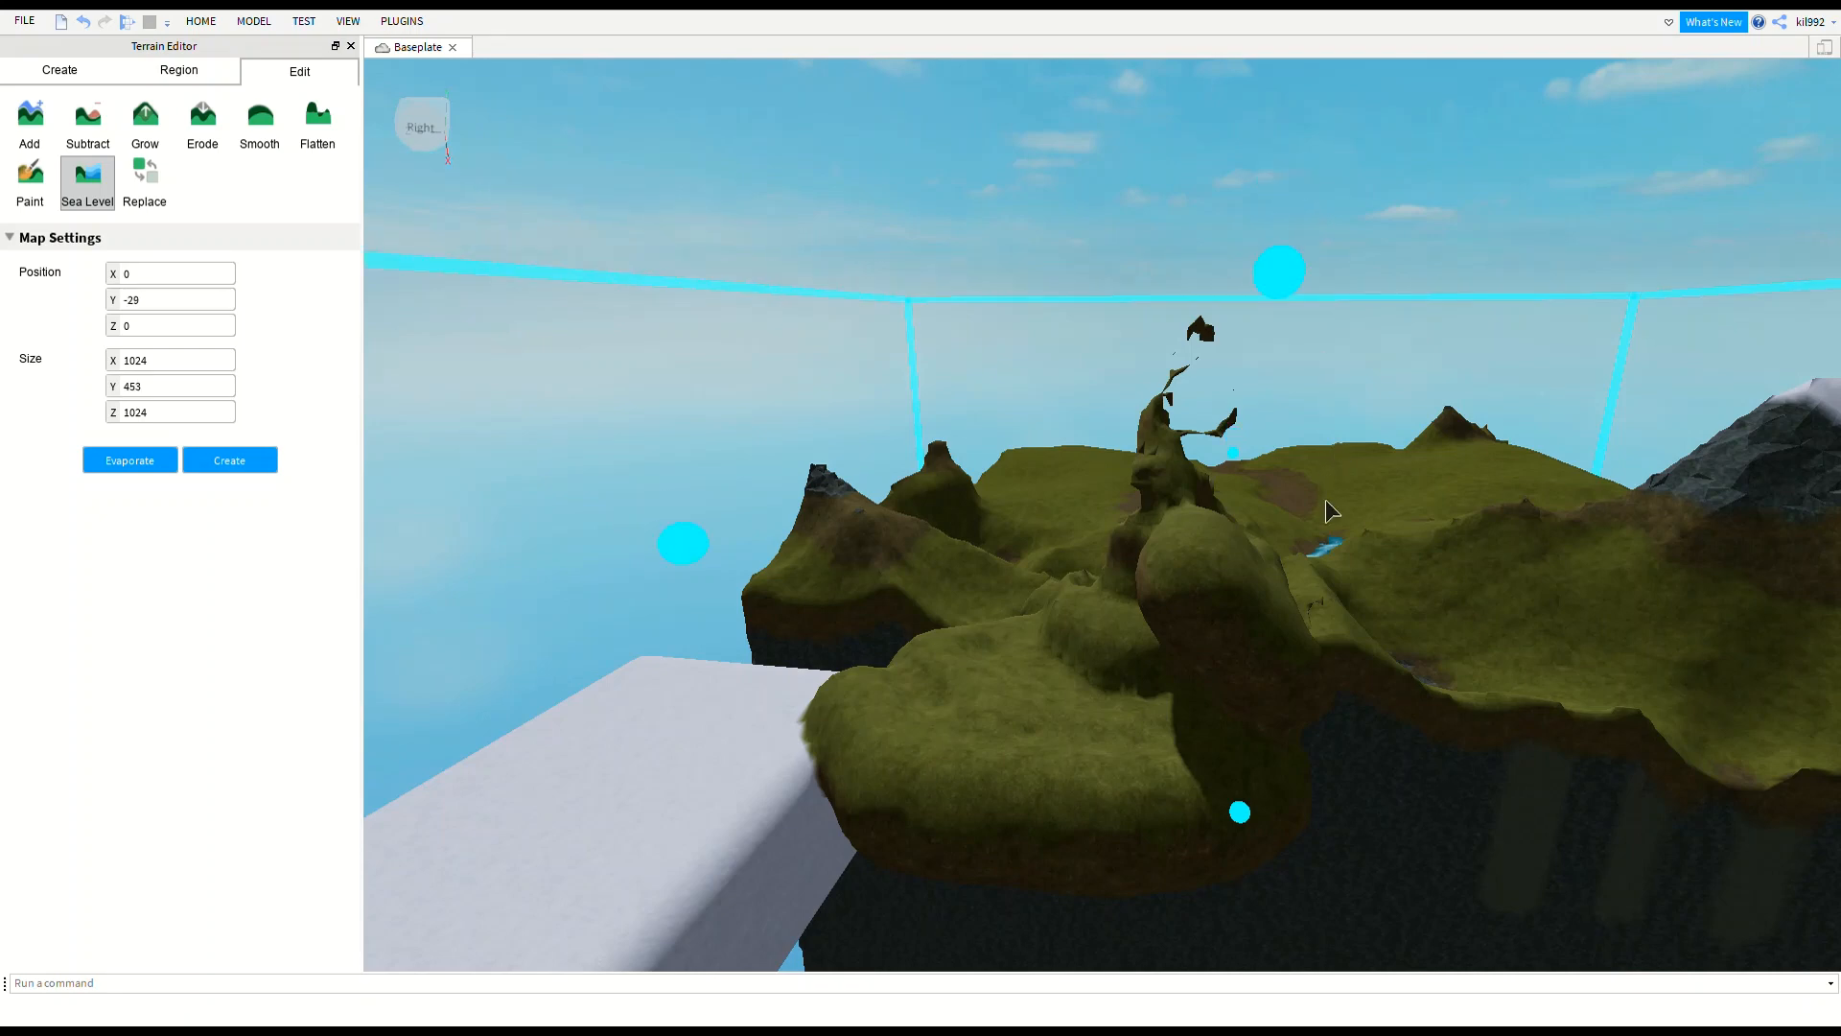
left_click_drag(1331, 511, 1348, 606)
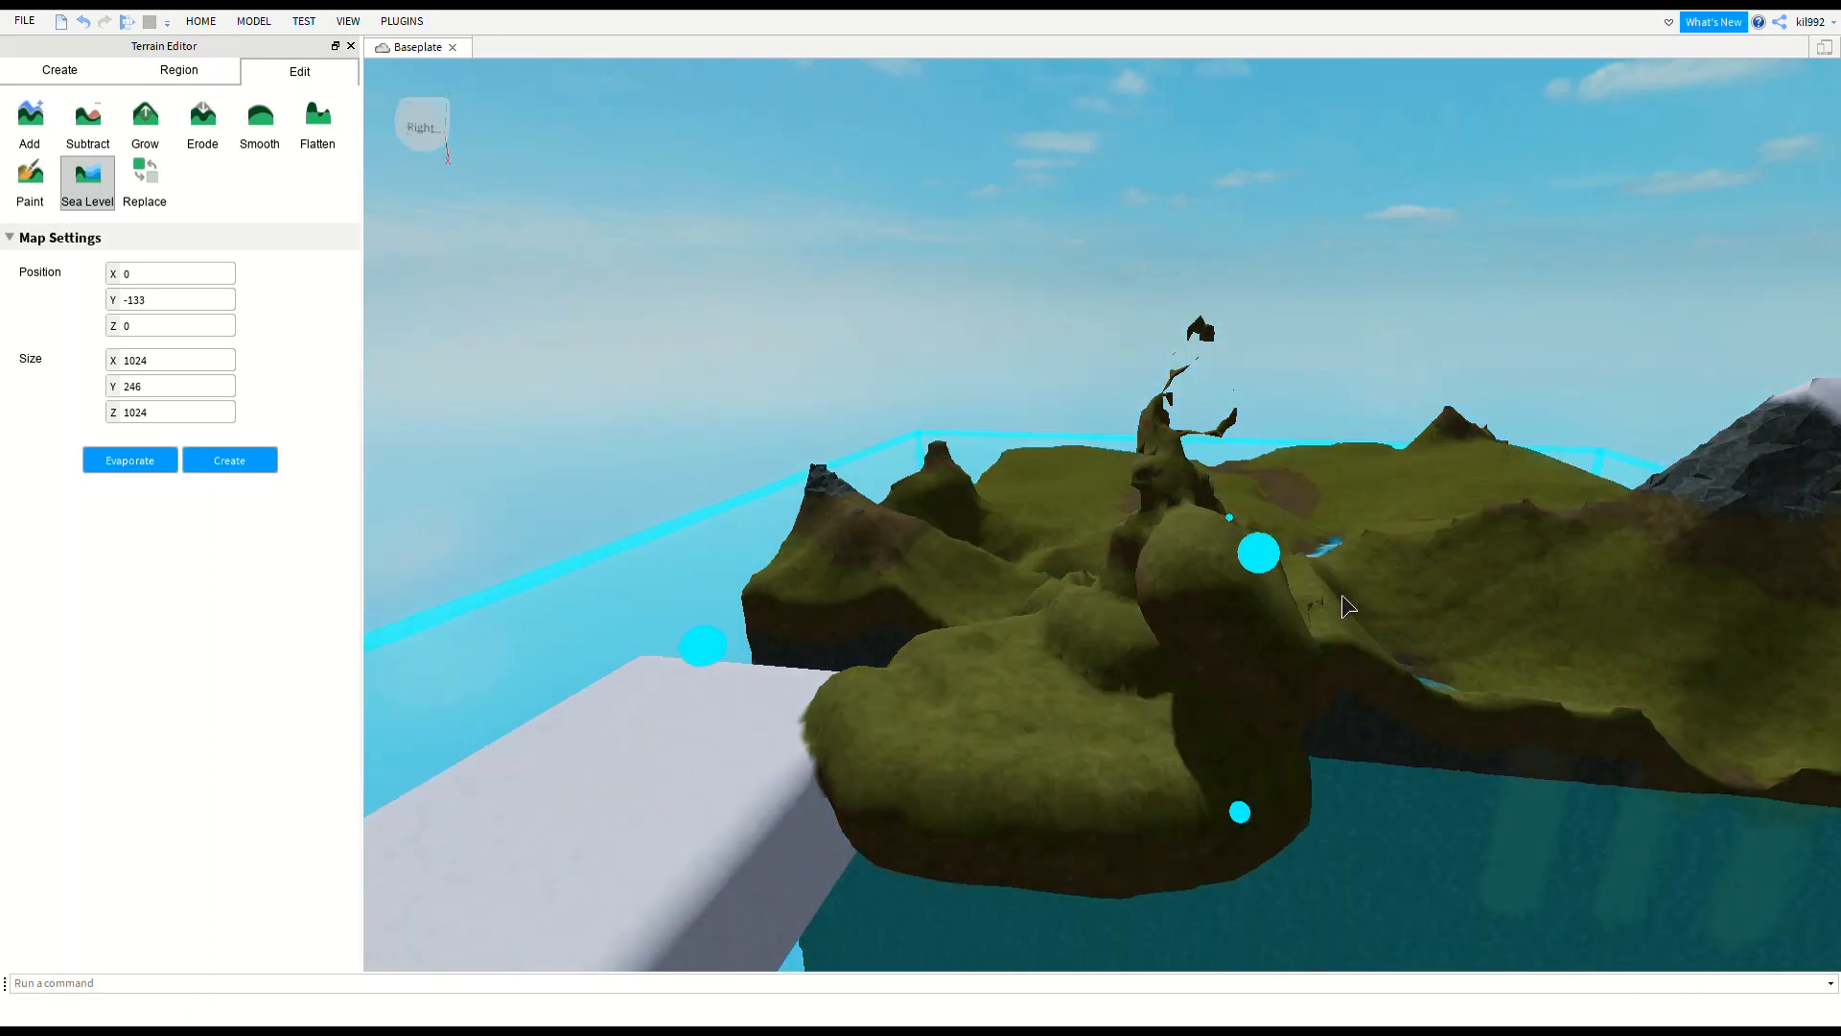
left_click(209, 464)
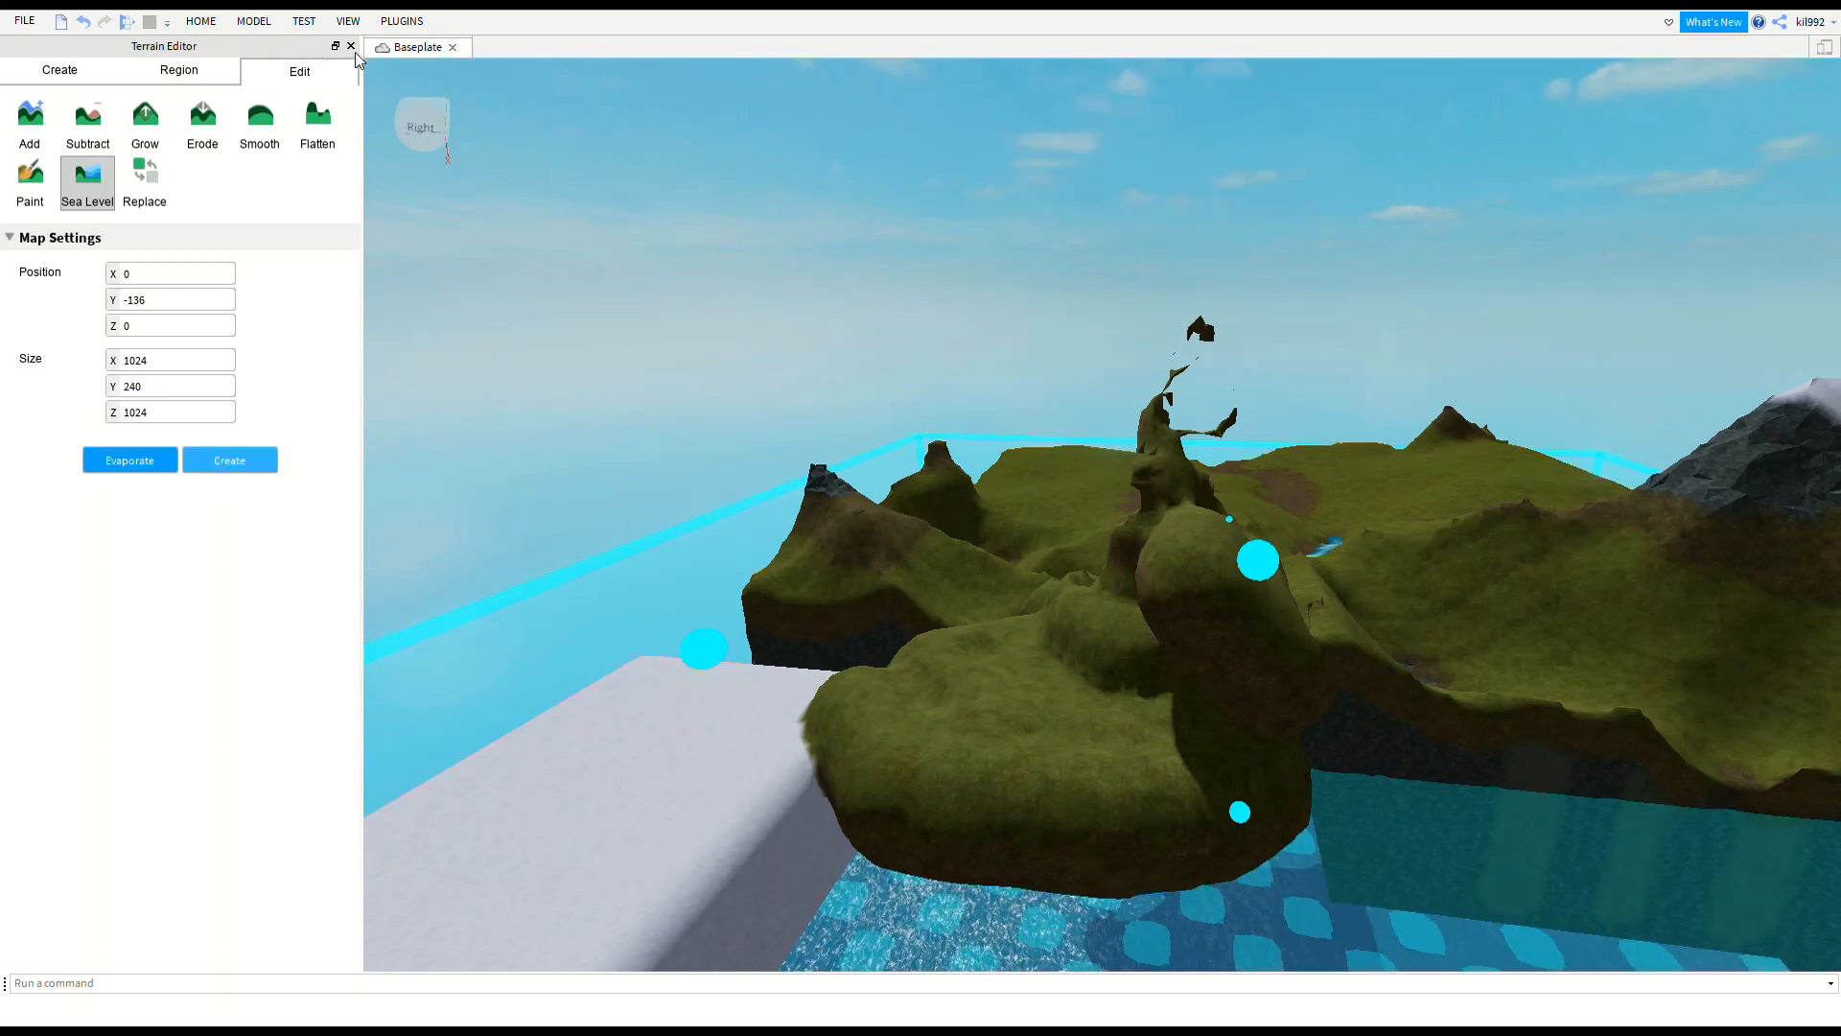
Replace the grass with the grey asphalt material across the 1024 × 512 × 1024 map region, and undo the replacement.
left_click(150, 174)
right_click_drag(1307, 777, 1307, 777)
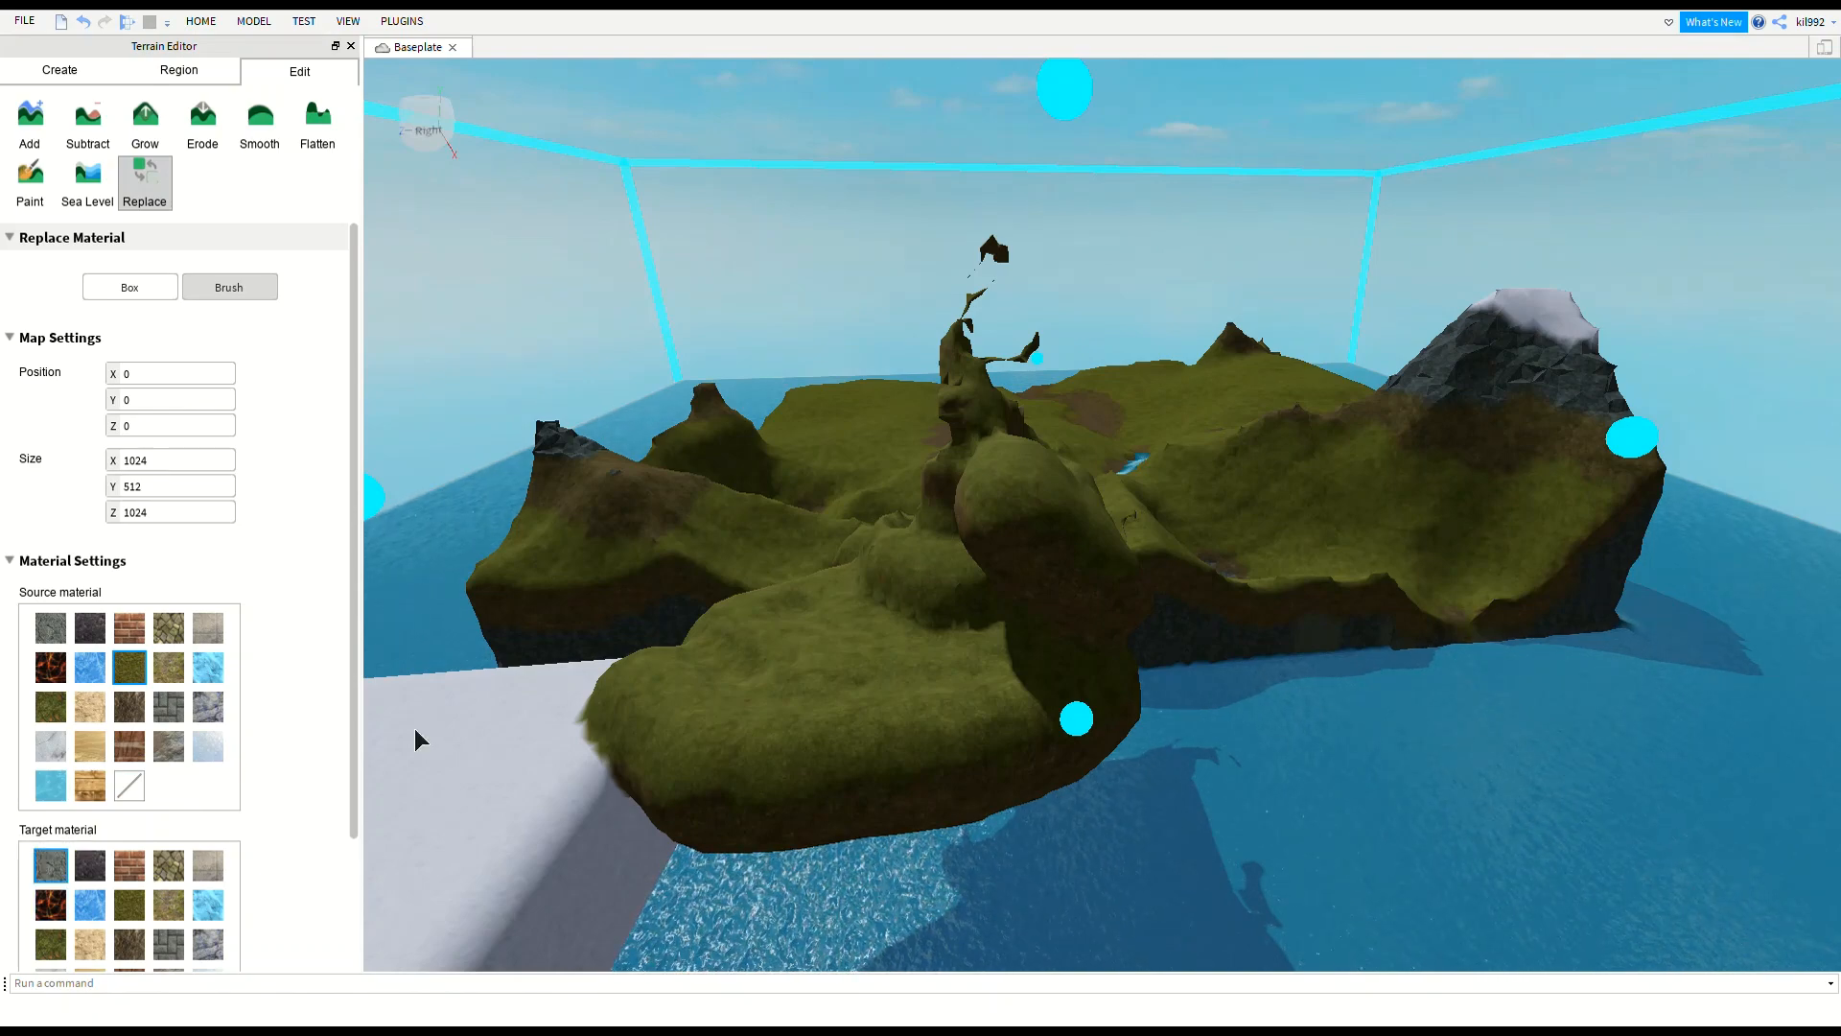
scroll(416, 739, "down", 2)
scroll(300, 732, "down", 3)
left_click(213, 945)
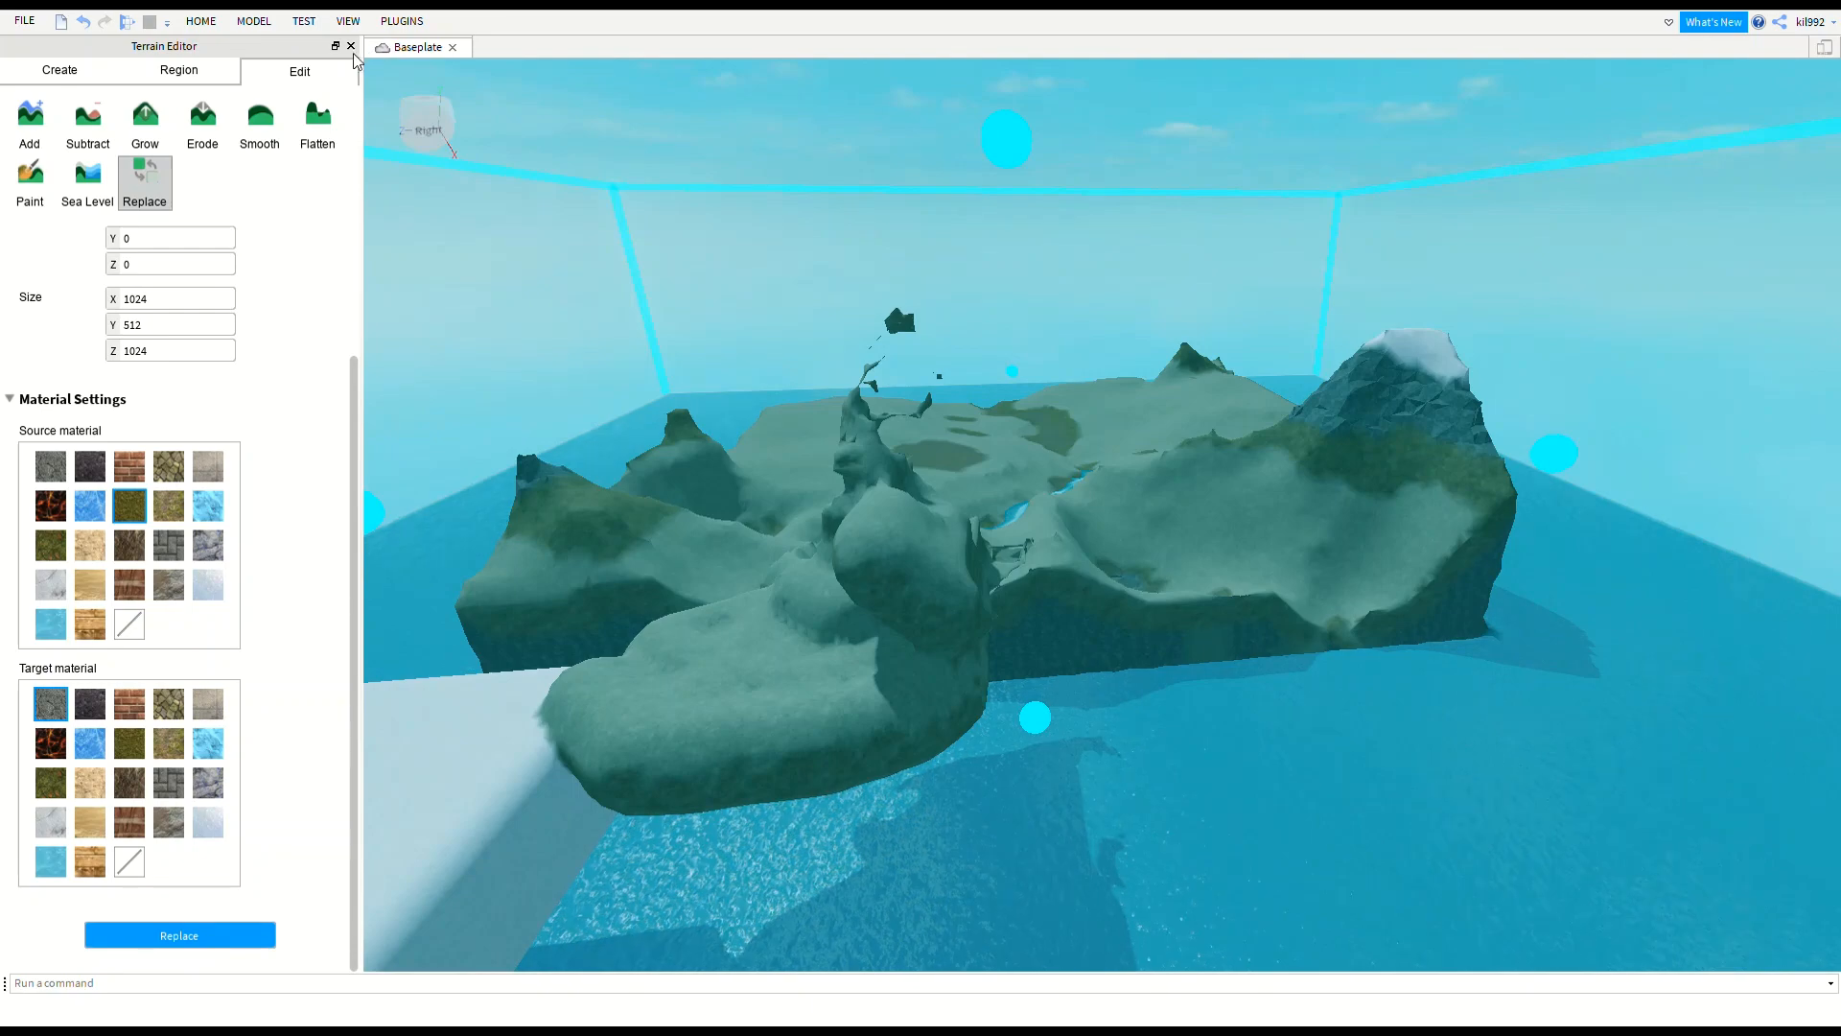
left_click(31, 129)
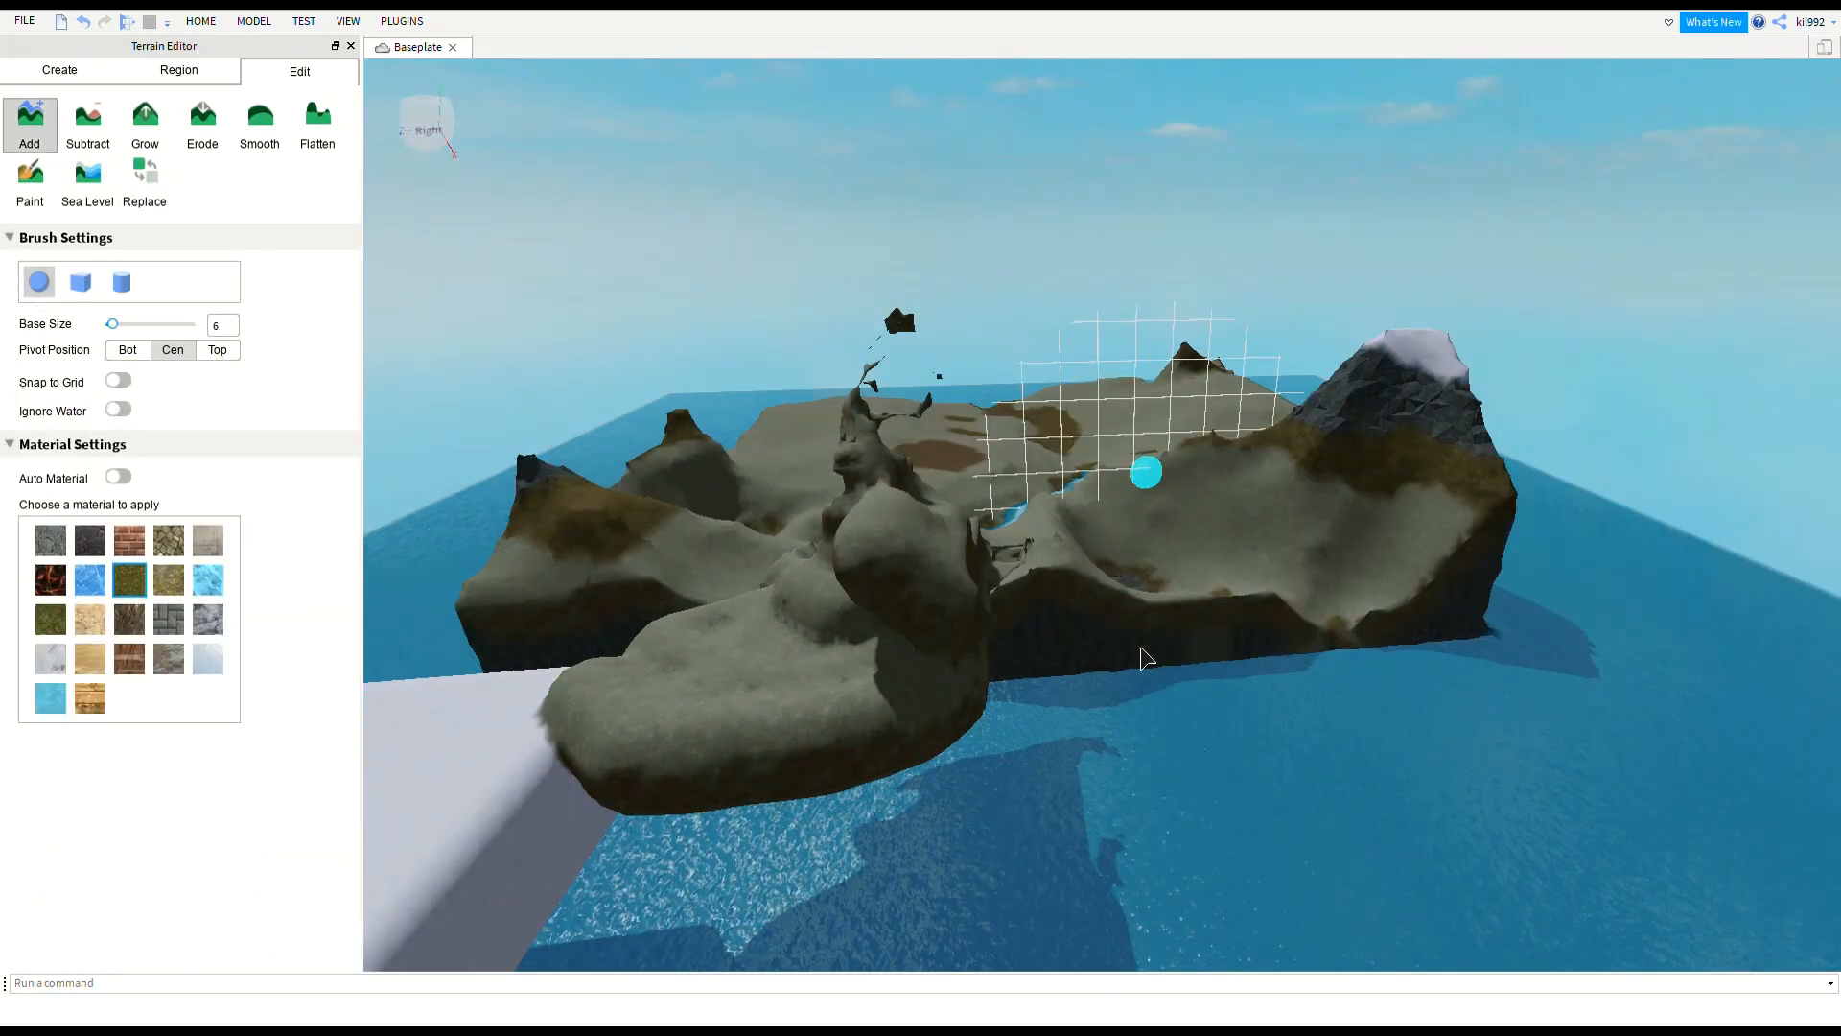
left_click(85, 22)
Examine the grassy terrain, stream and surrounding sea from several distances and angles.
right_click_drag(1128, 605, 1130, 603)
scroll(1128, 604, "up", 3)
scroll(1128, 603, "up", 3)
scroll(1128, 602, "up", 3)
scroll(1129, 602, "up", 2)
scroll(1132, 611, "down", 10)
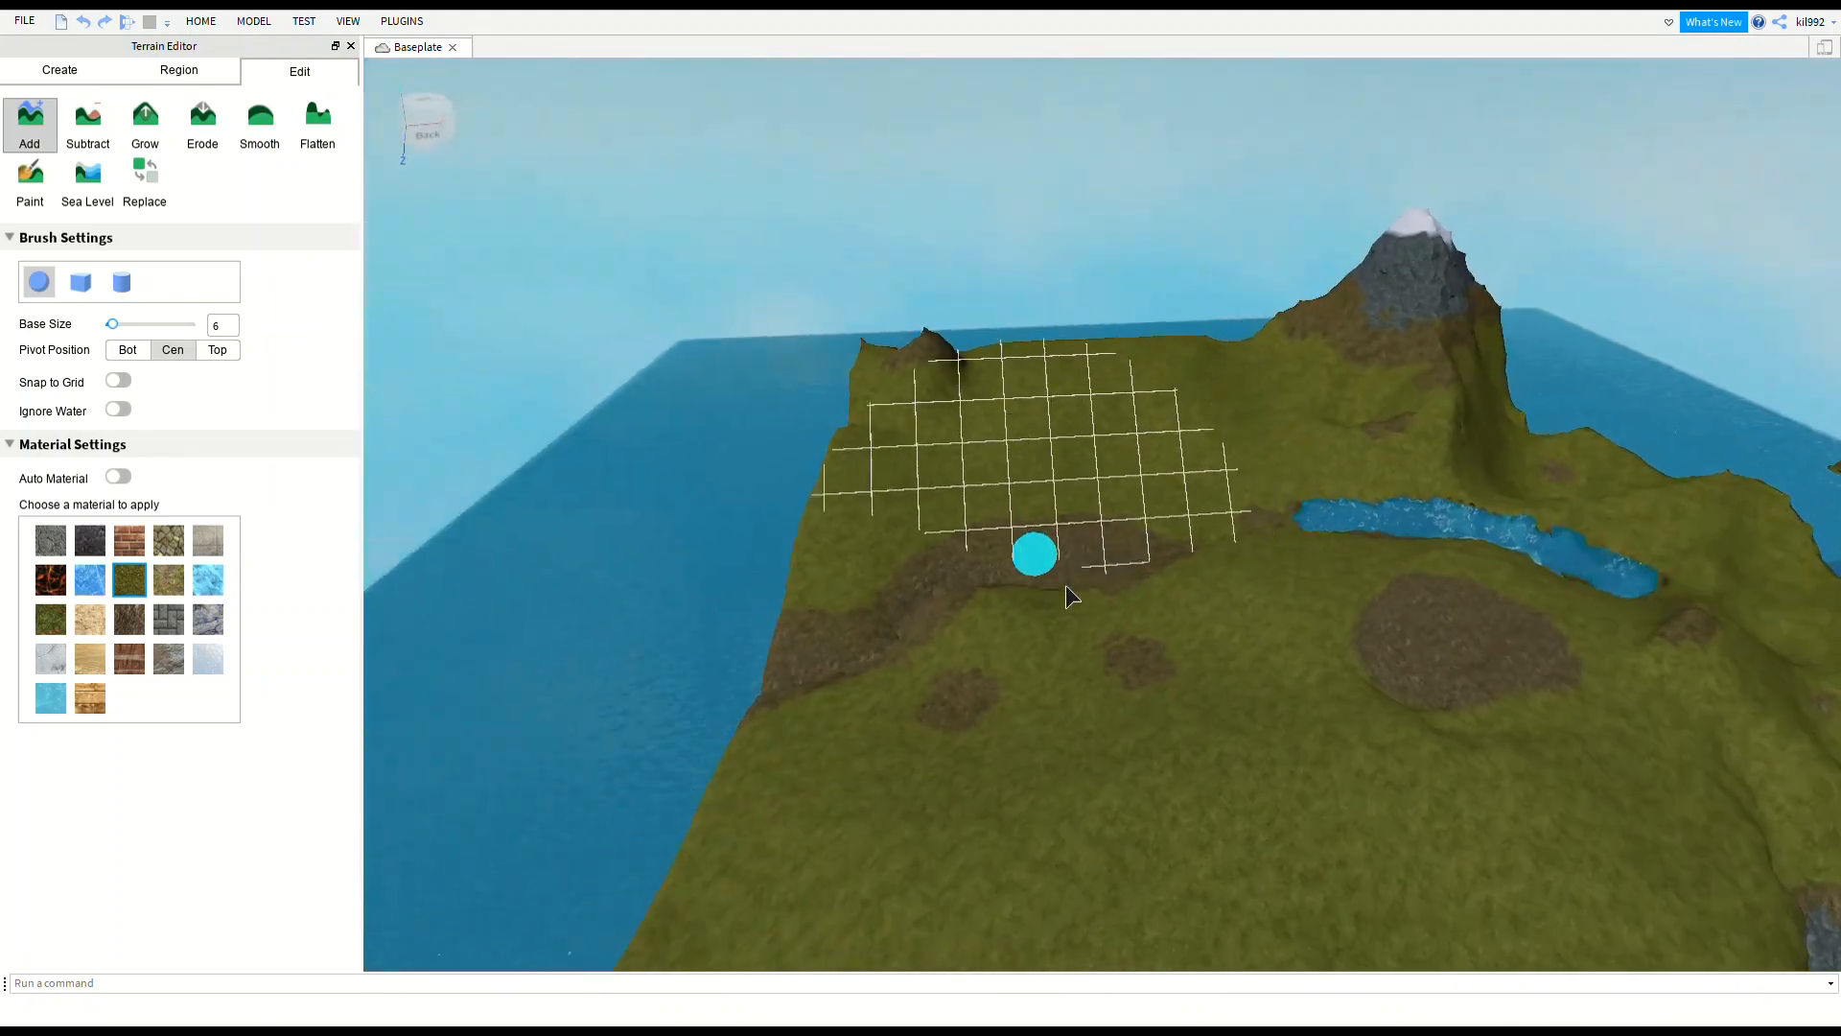
key("s")
key("d")
key("w")
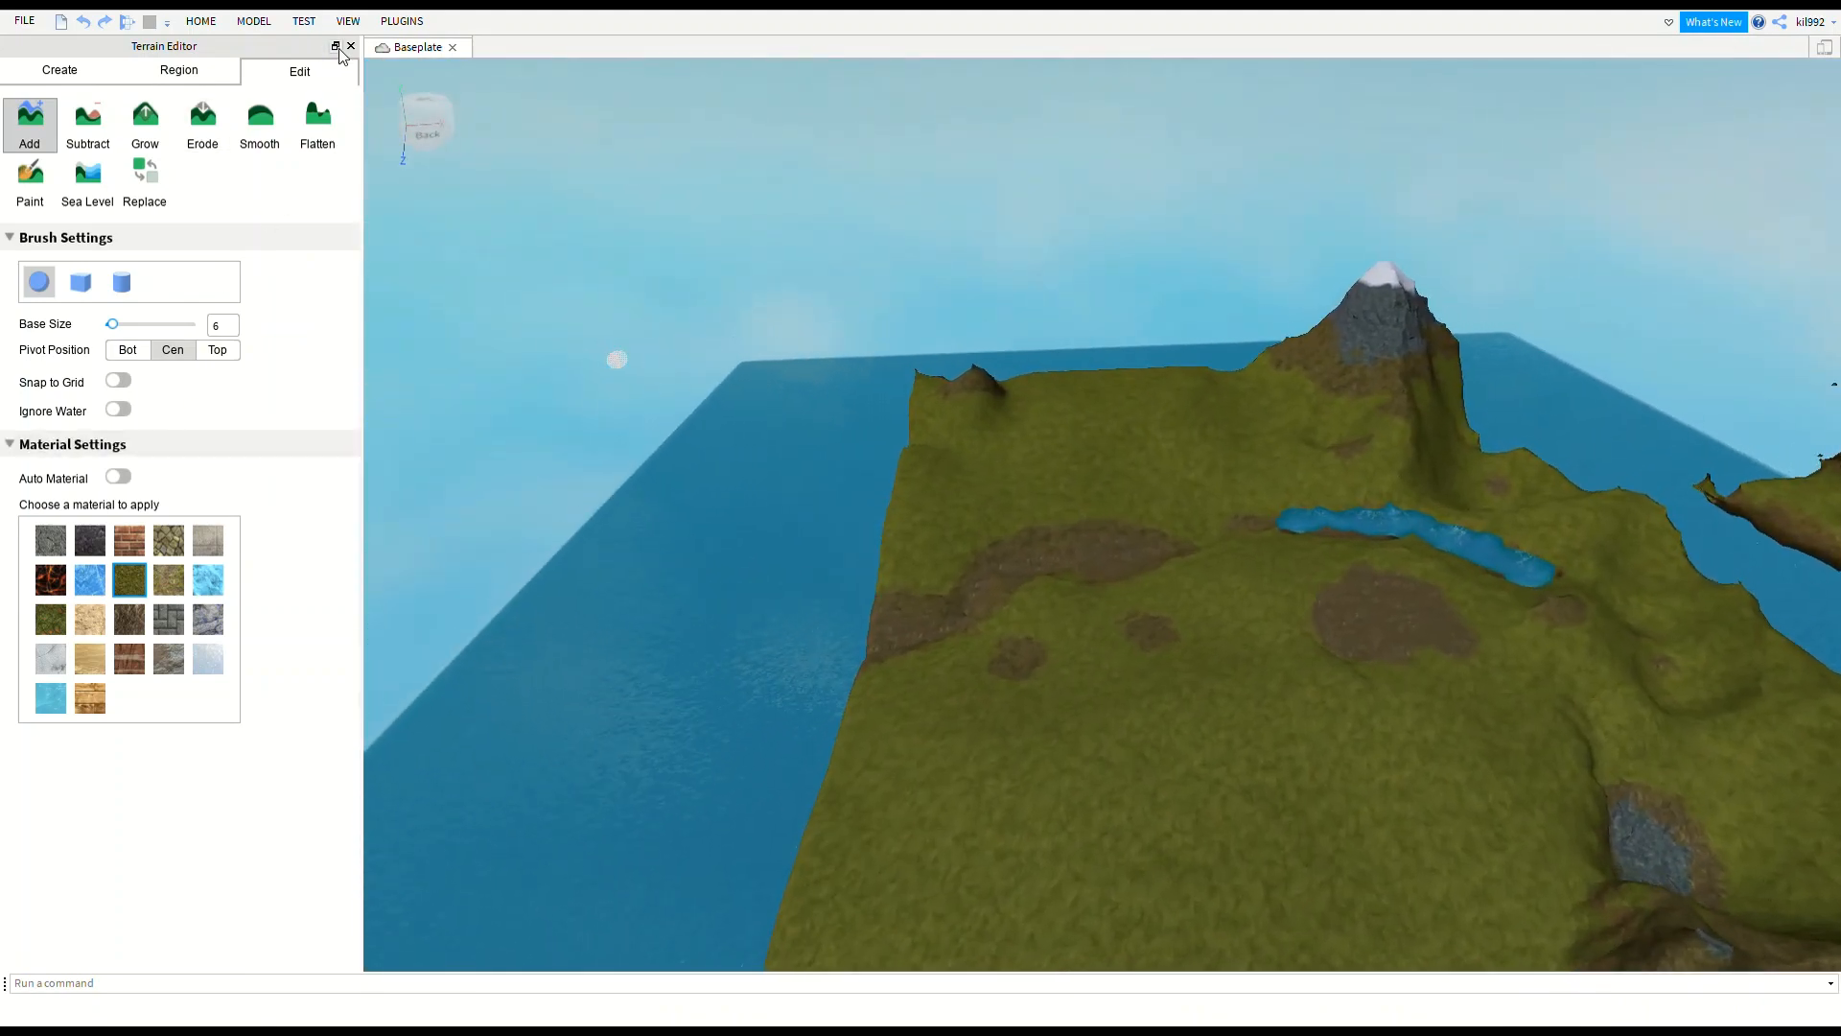
Close the Terrain Editor and fly over the hills and stream out to the open sea to review the terrain.
left_click(351, 46)
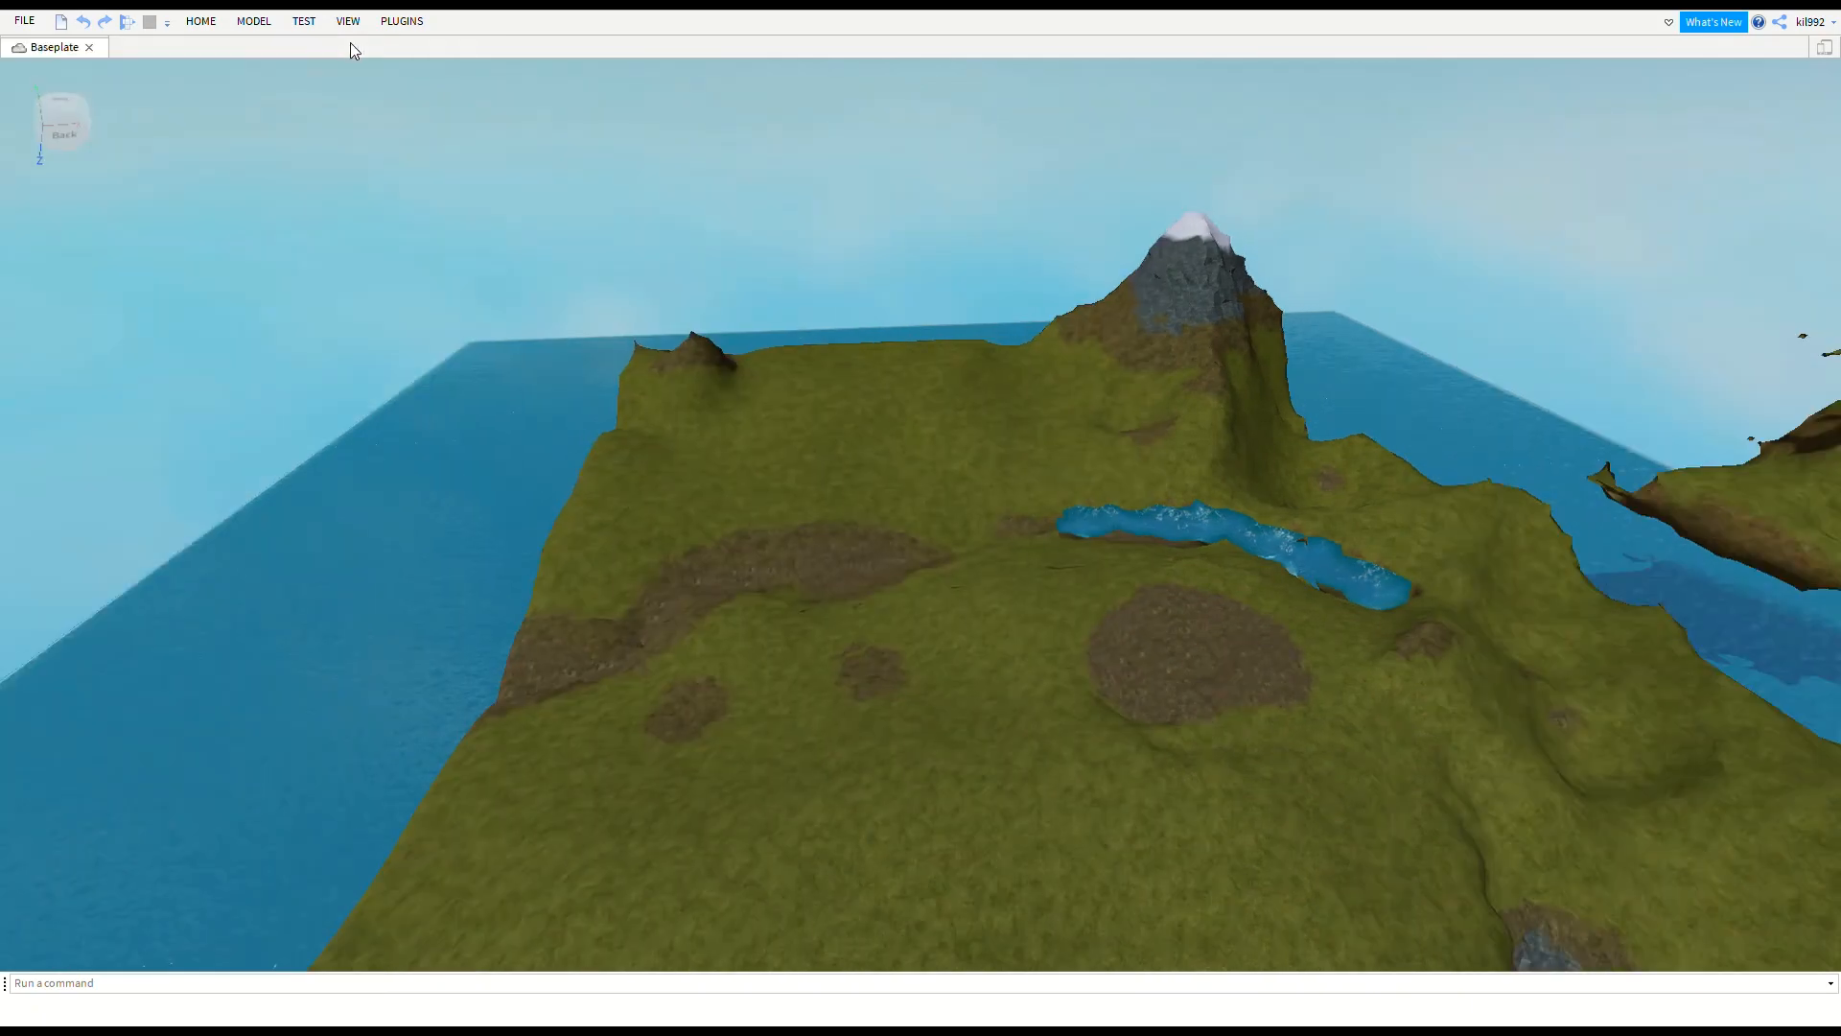
key("w")
key("a")
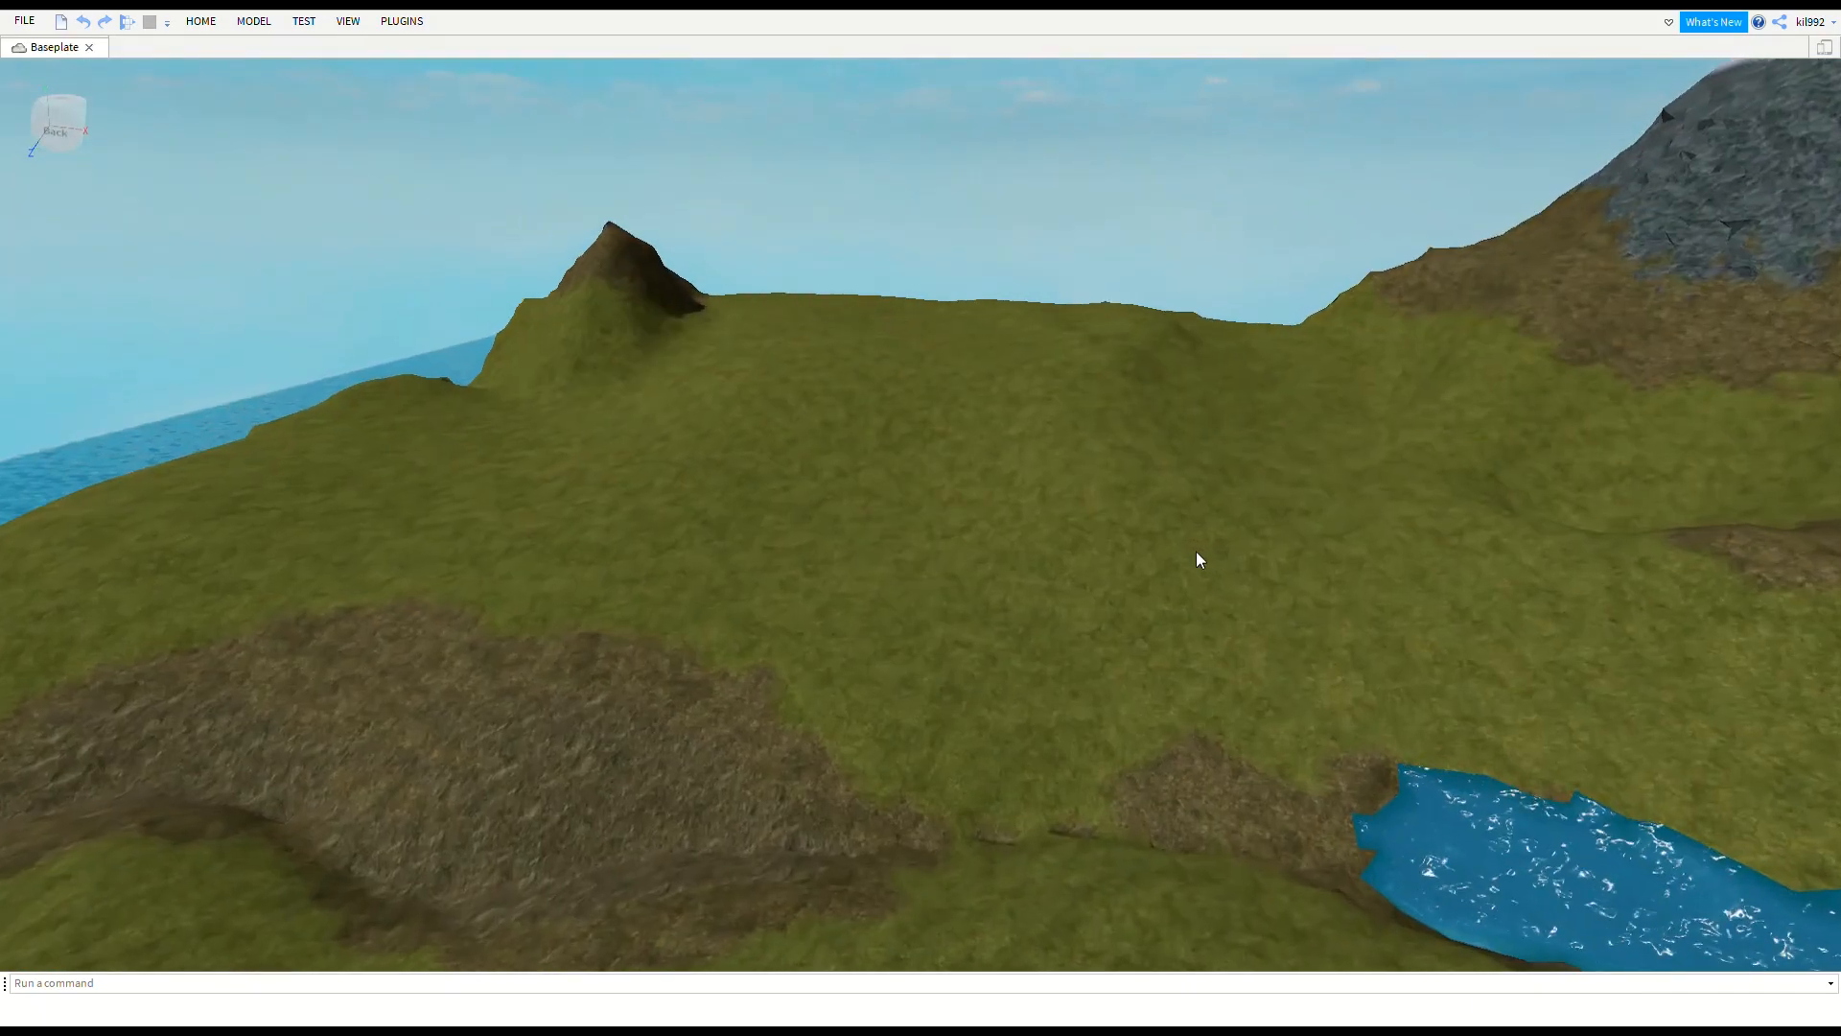
key("w")
right_click_drag(1196, 551, 1196, 551)
key("d")
key("w")
key("w")
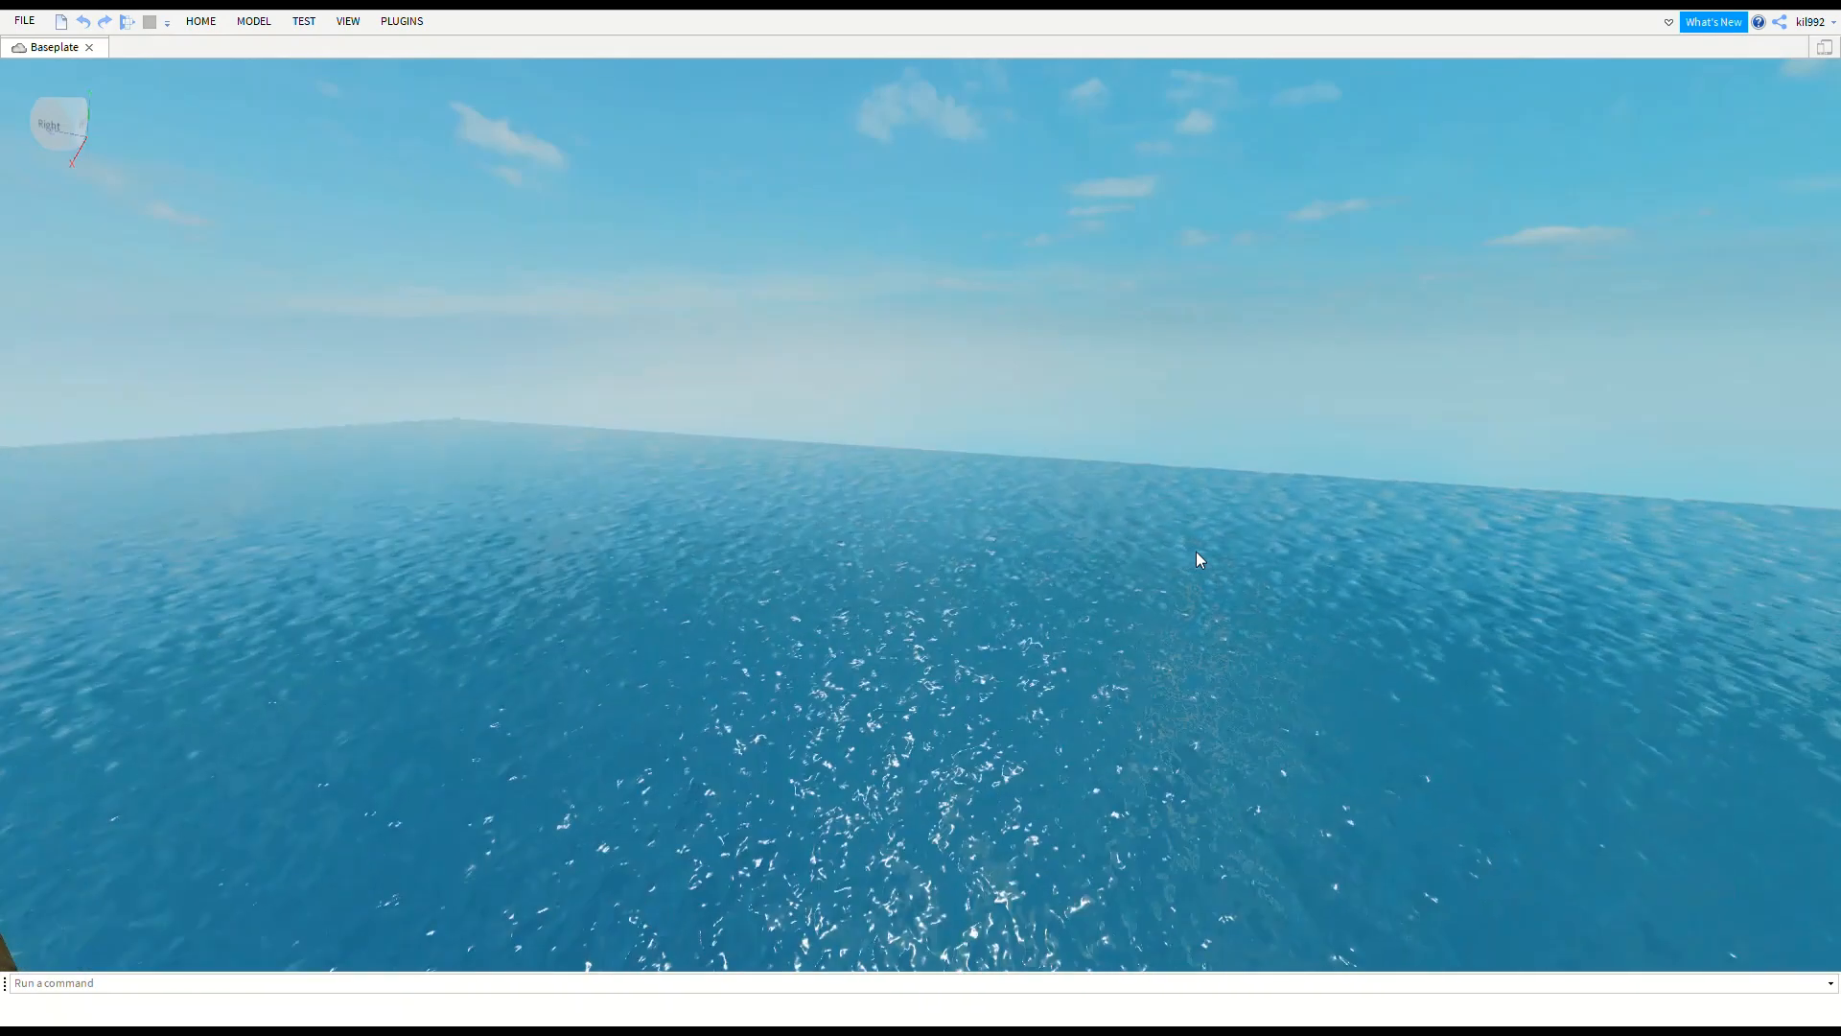